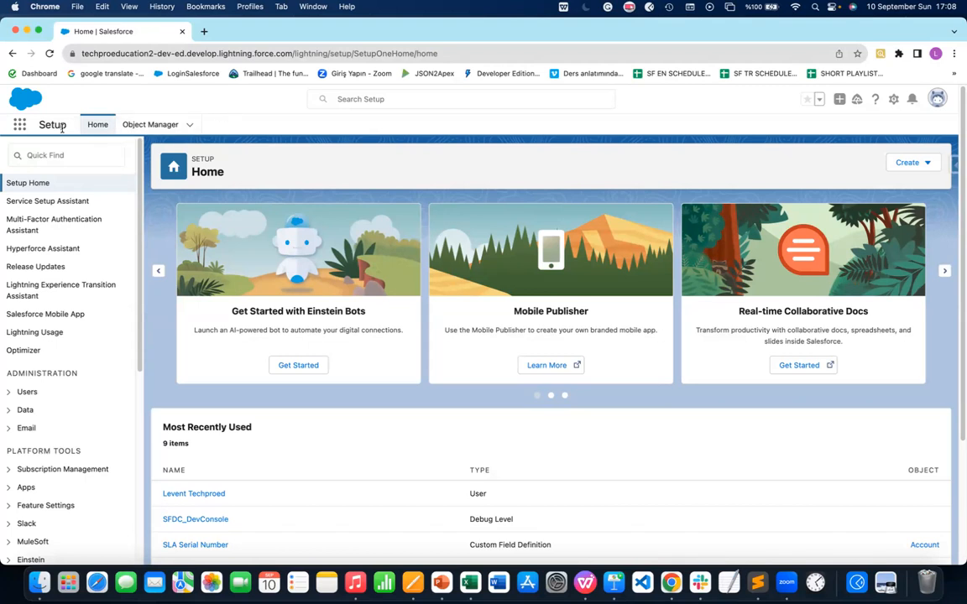
Launch the Sales app by searching 'sales' in the App Launcher
click(18, 125)
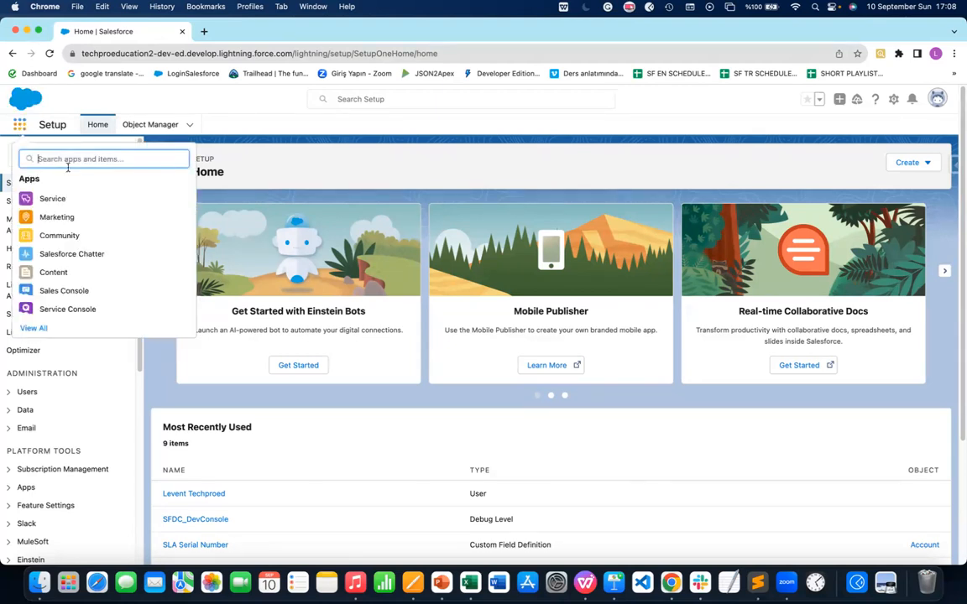
text(sales)
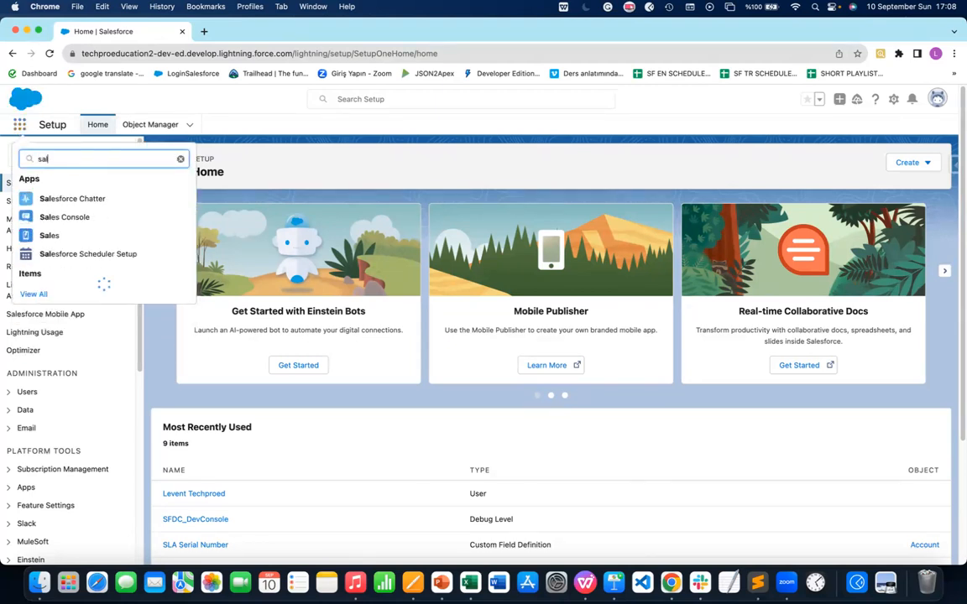
click(50, 237)
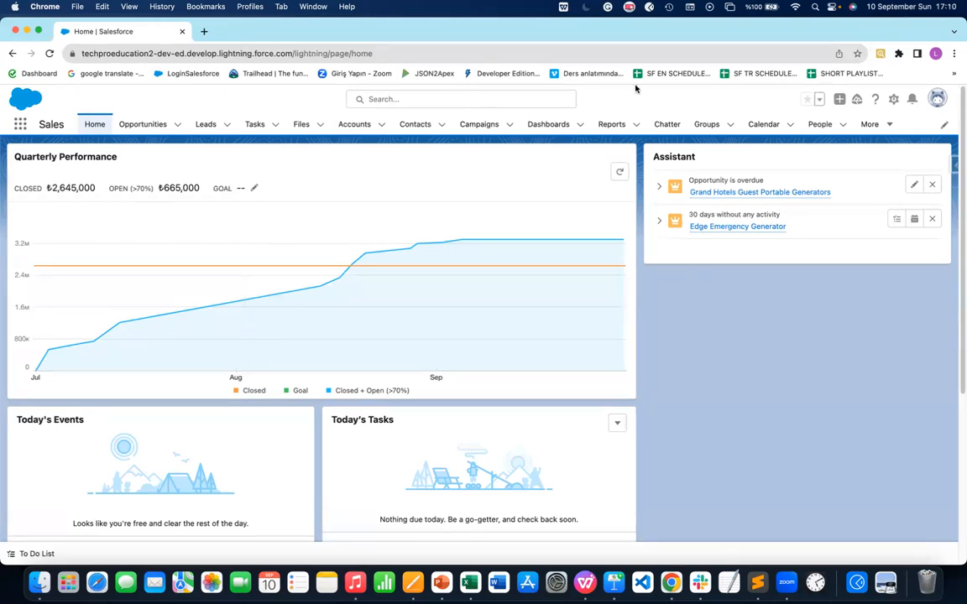
Open Setup Home in a second browser tab from the gear menu
click(894, 99)
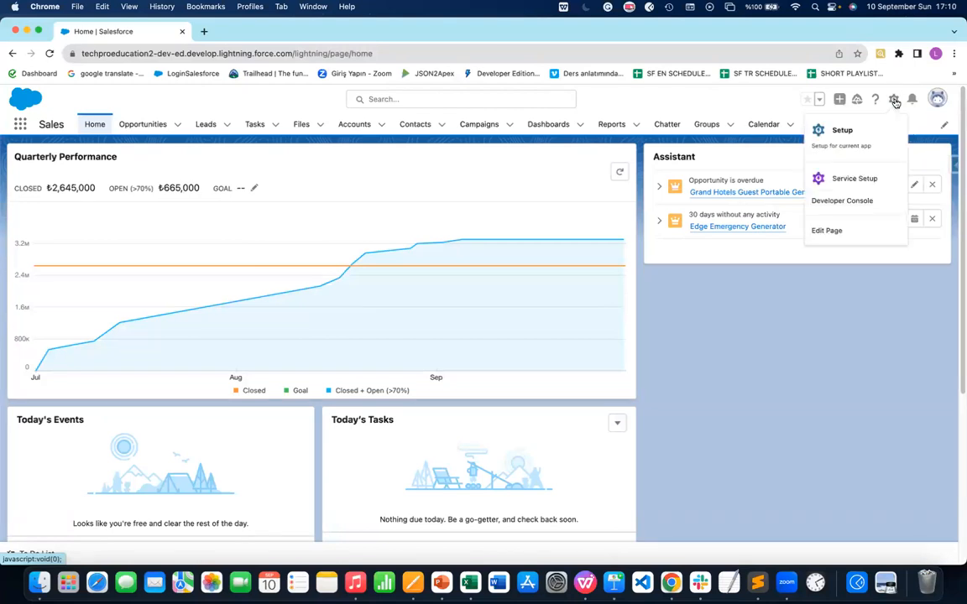
click(841, 130)
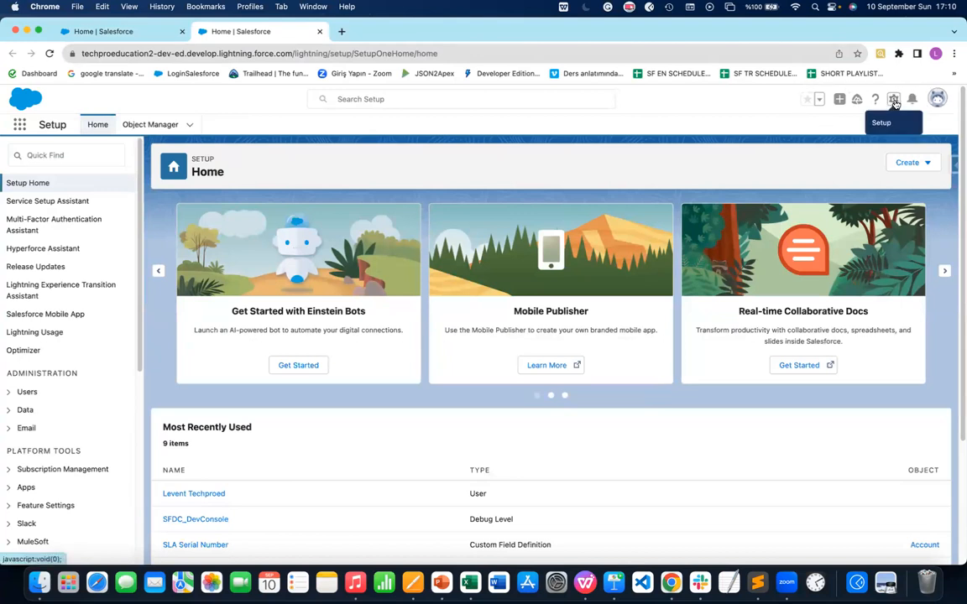
click(895, 101)
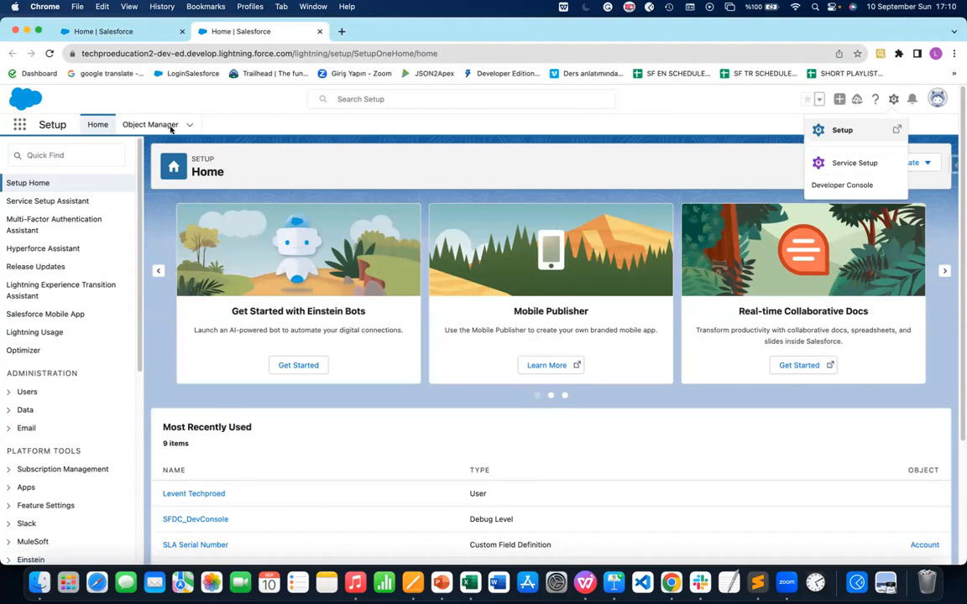
Switch the Setup tab to the Sales app by searching 'sale' in the App Launcher
click(20, 124)
click(20, 124)
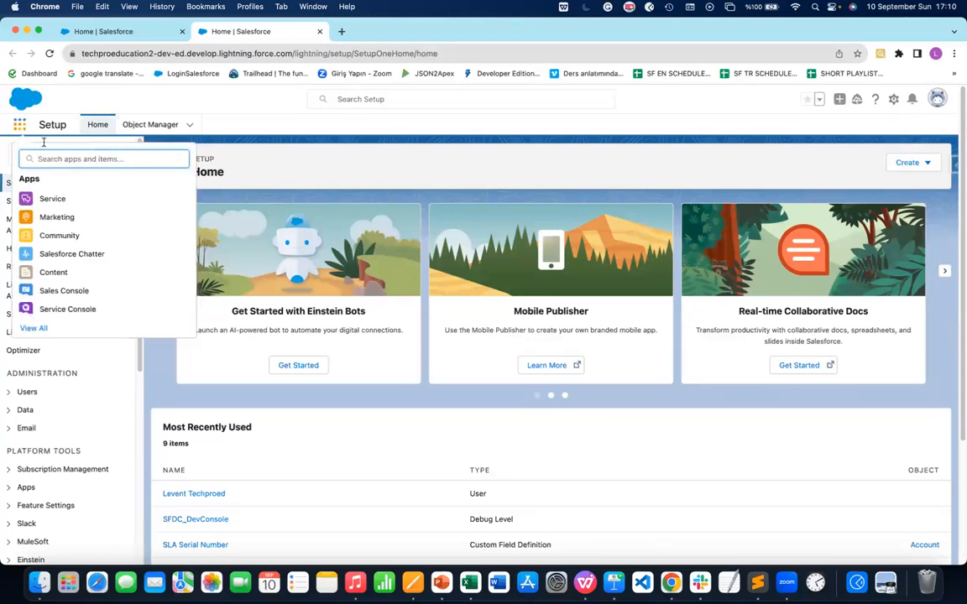
text(sale)
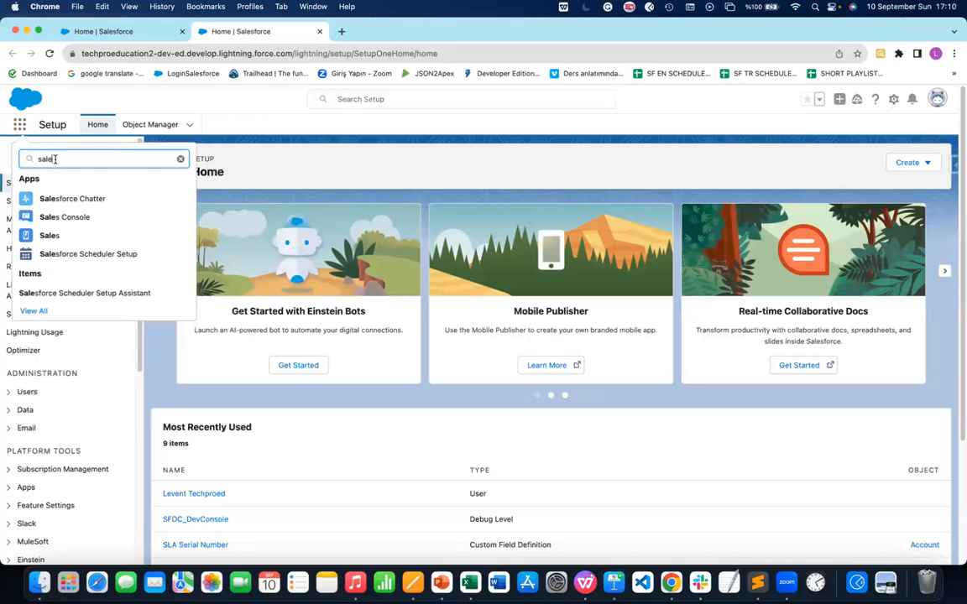
click(50, 237)
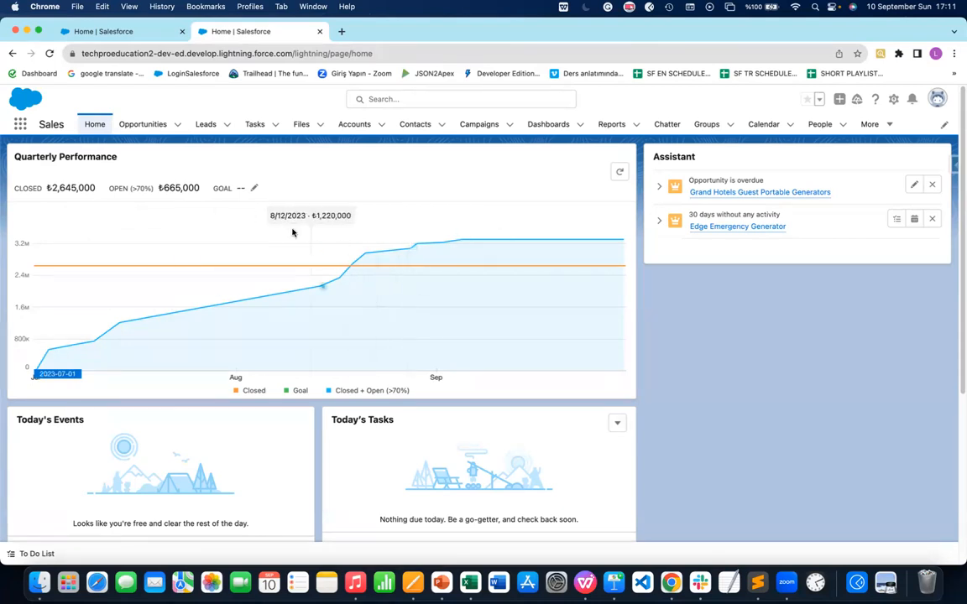
Show Accounts in the Recently Viewed list view: Dickenson plc and Burlington Textiles Corp of America
click(355, 126)
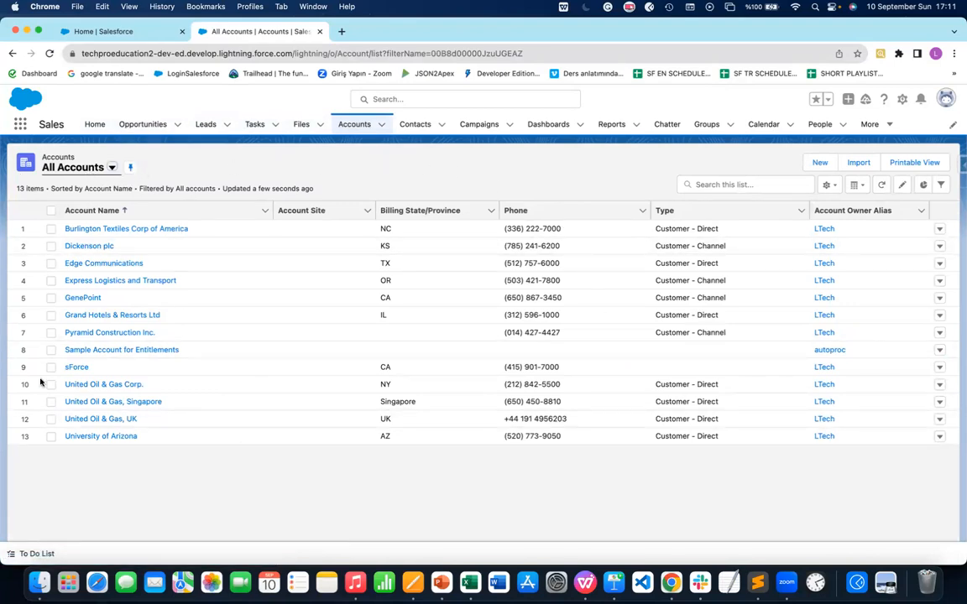
click(111, 167)
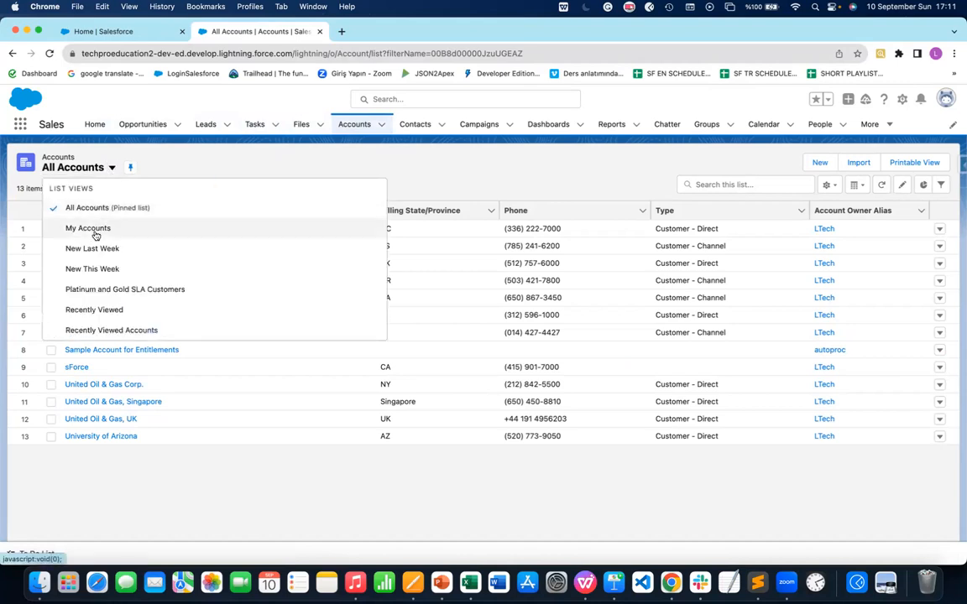
click(91, 310)
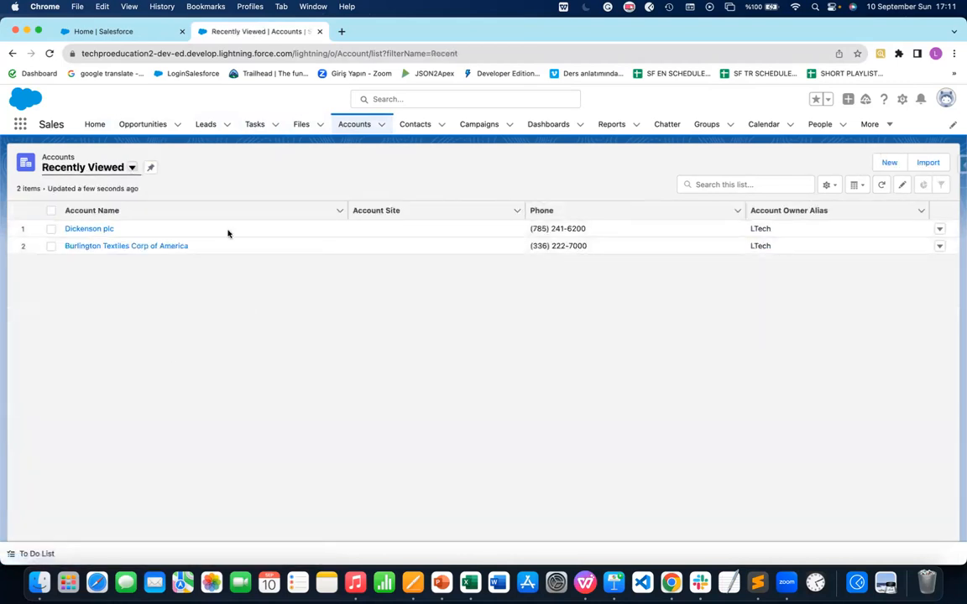
click(131, 167)
Return the Accounts page to the All Accounts view listing 13 accounts
click(97, 210)
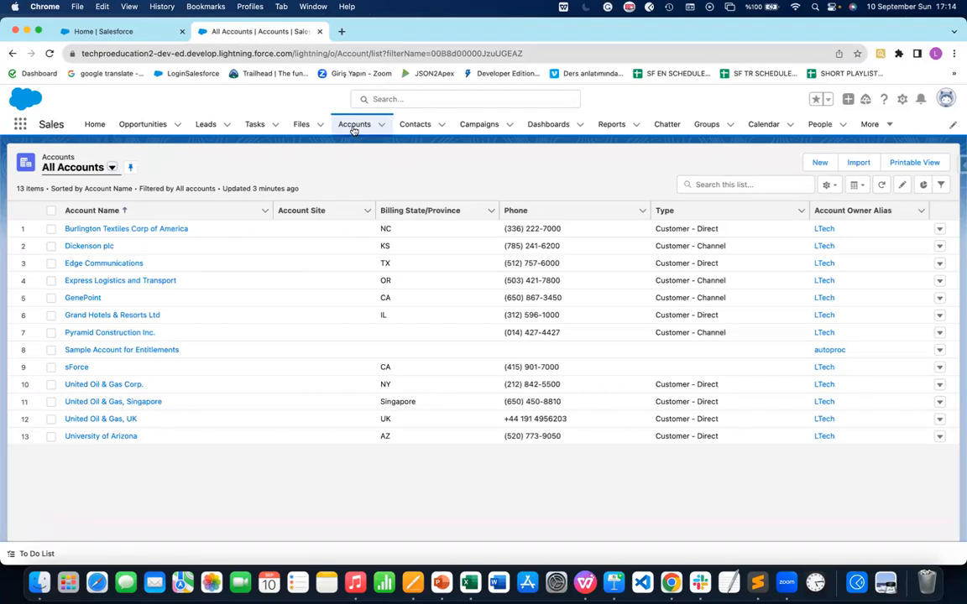
click(112, 169)
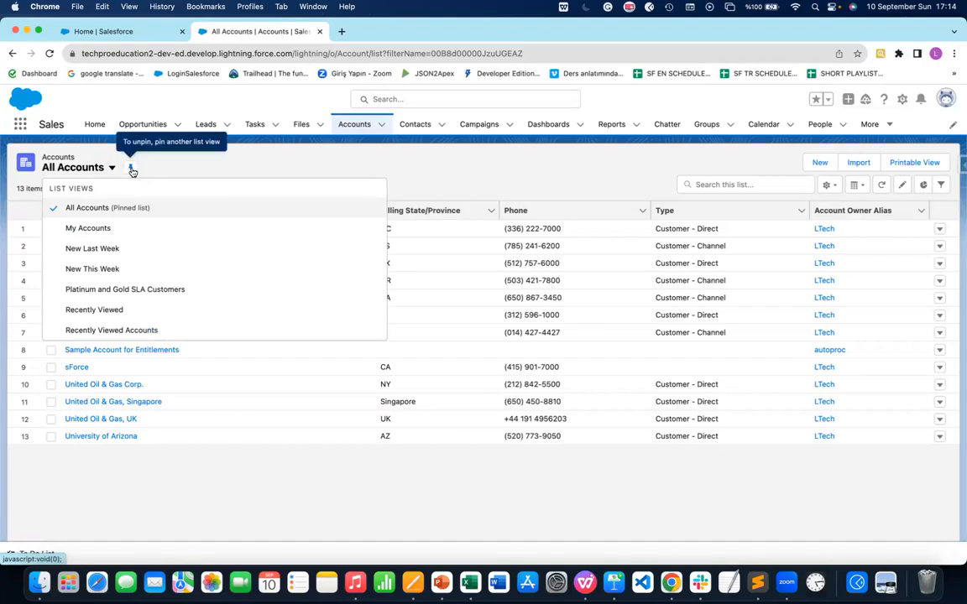
click(174, 151)
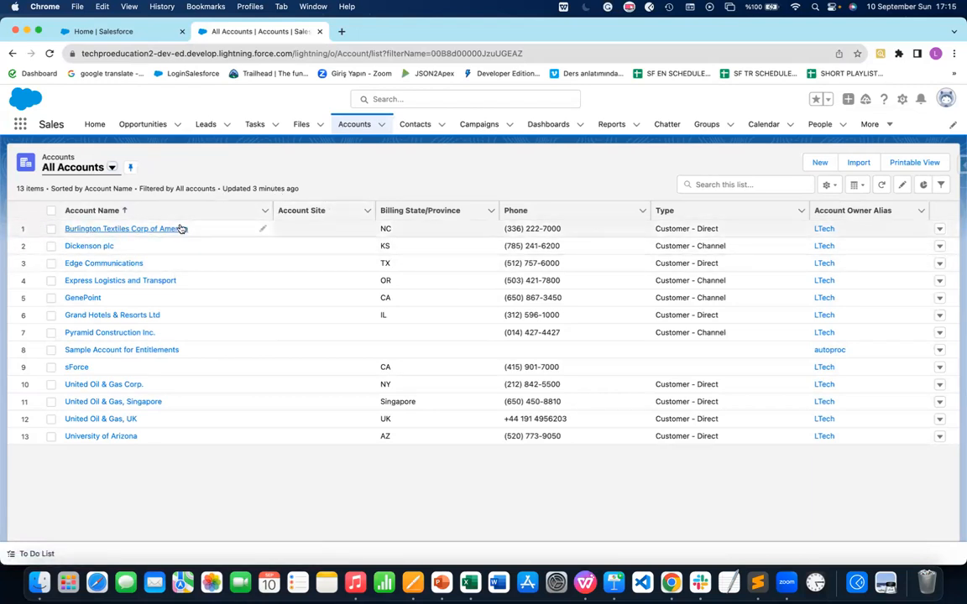
Open the Burlington Textiles Corp of America account and review its contacts and opportunities
click(118, 232)
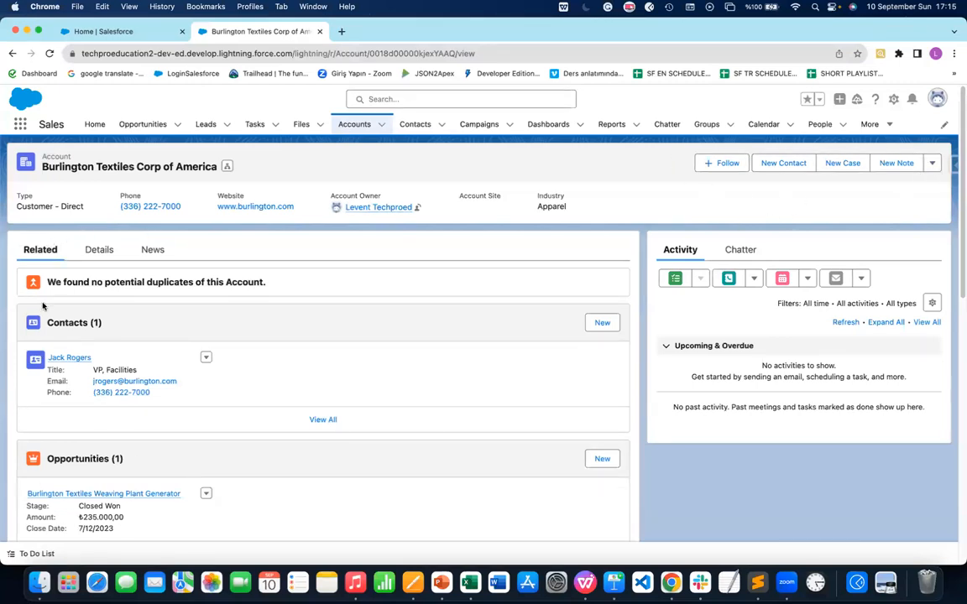
scroll(126, 372, down, 1)
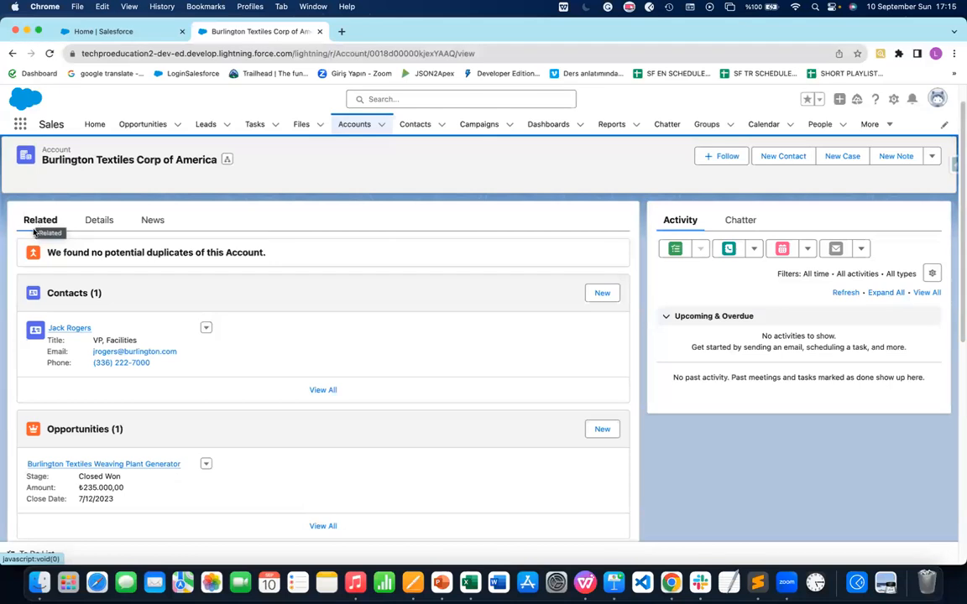
View the Burlington Textiles detail fields: Rating Warm, Industry Apparel, 9,000 employees
click(99, 222)
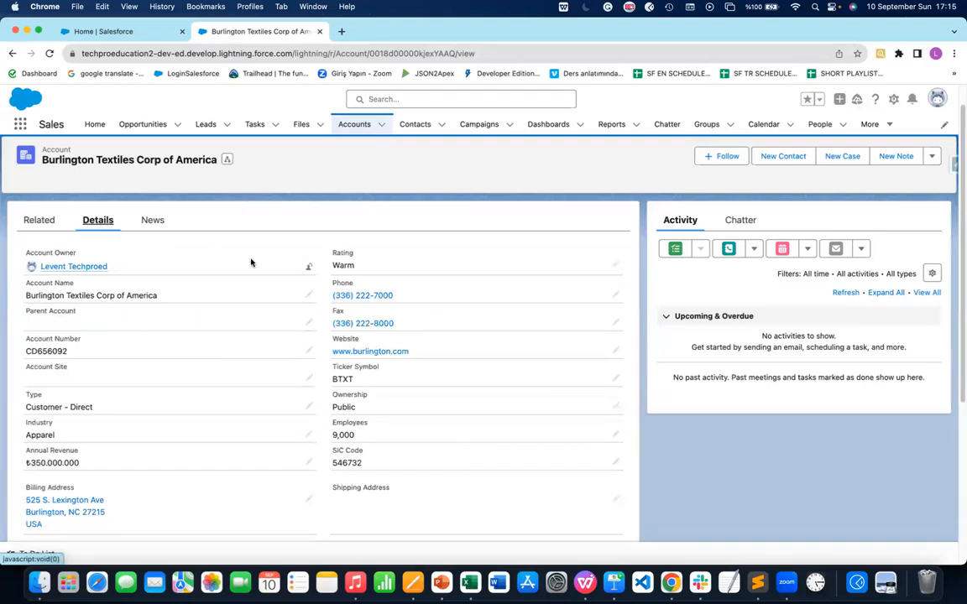
scroll(168, 269, down, 1)
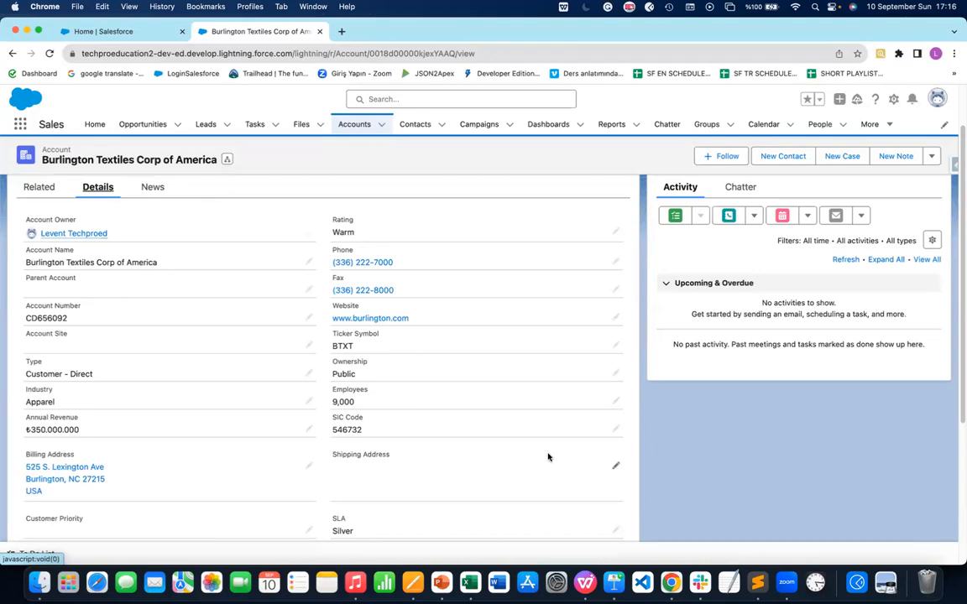
Switch to Salesforce Classic from the user avatar menu and look over the recent items
click(893, 100)
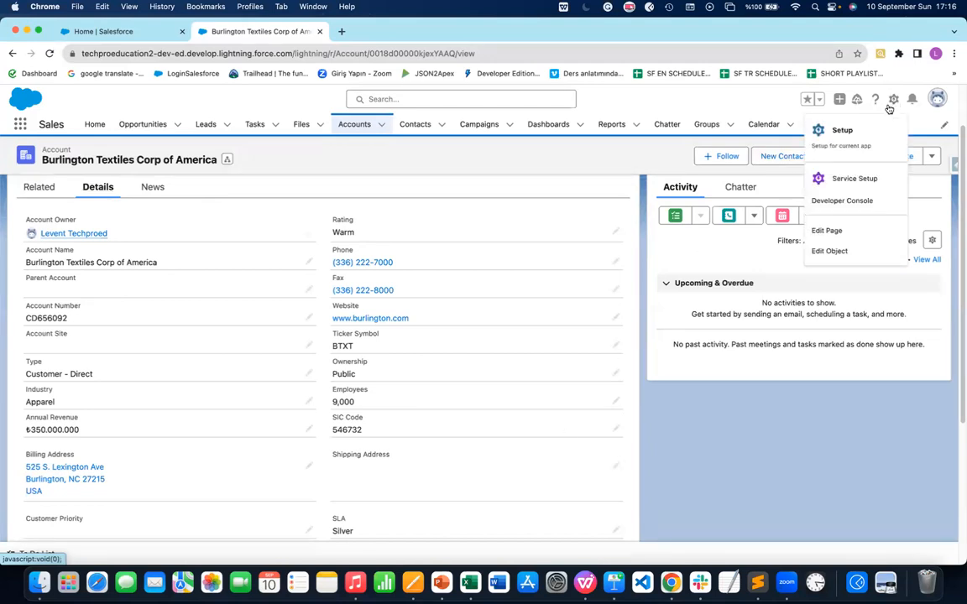
click(937, 100)
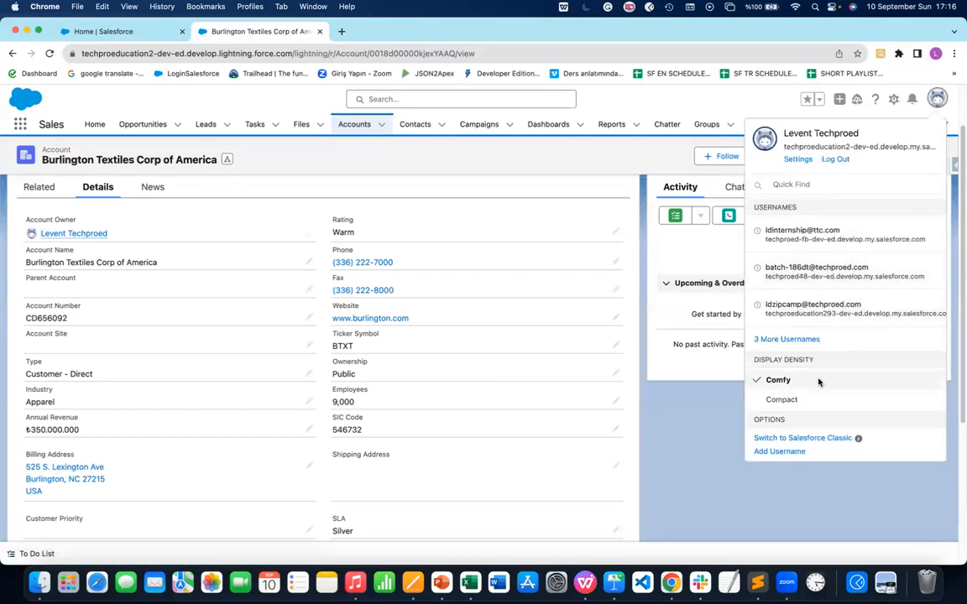
click(814, 439)
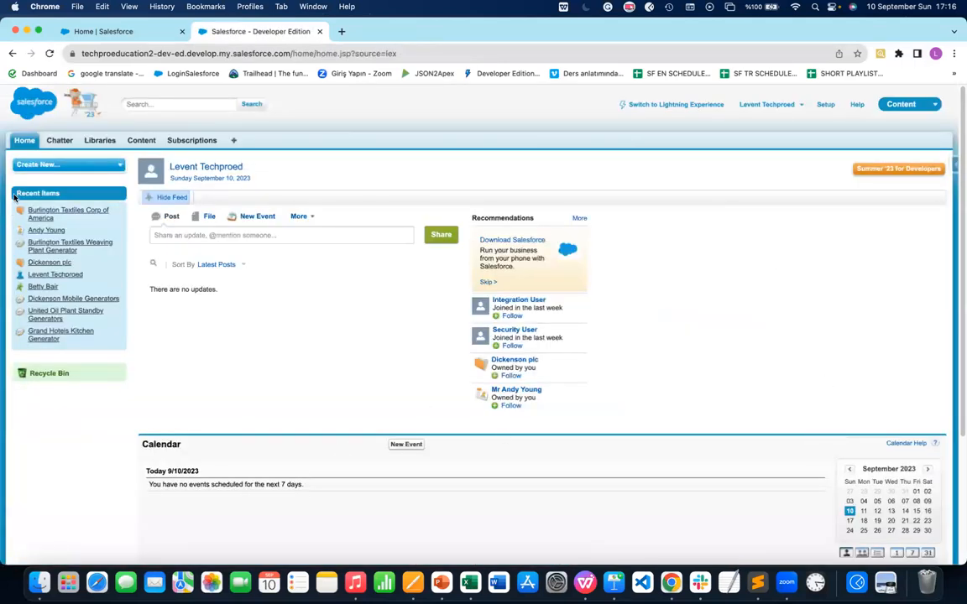
mouse_move(47, 215)
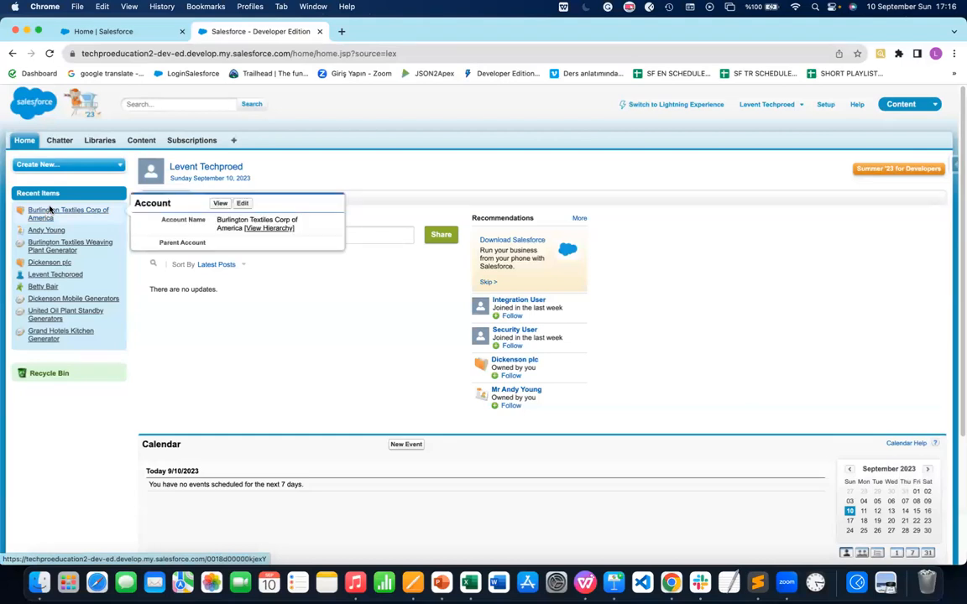
mouse_move(47, 233)
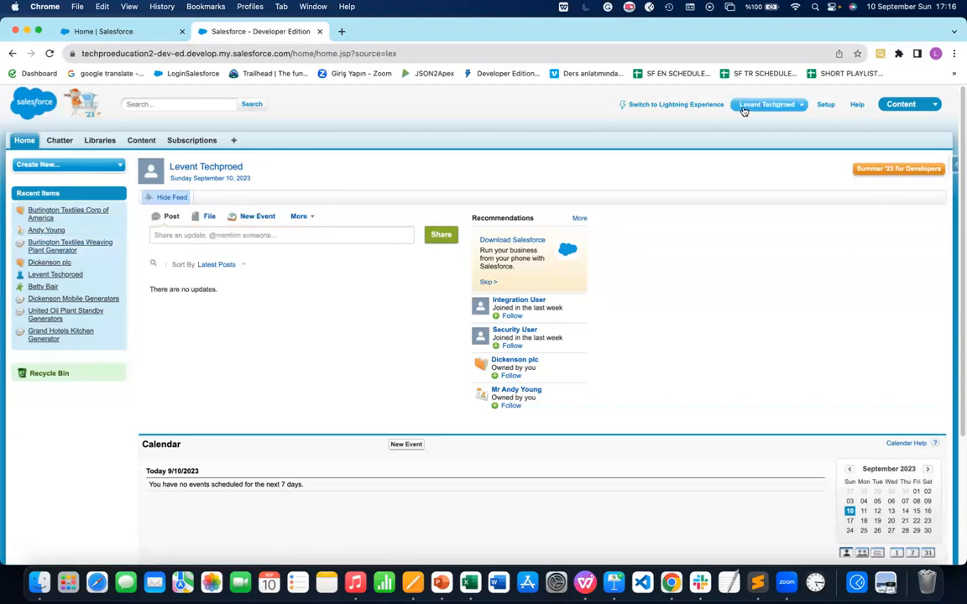
Switch back to Lightning Experience and go to the Accounts tab
click(696, 105)
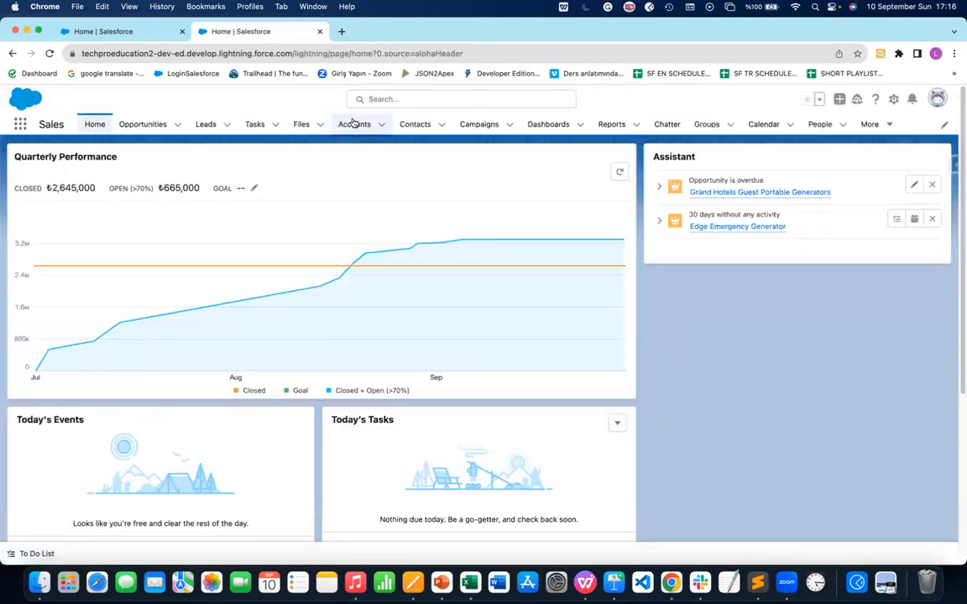
click(354, 123)
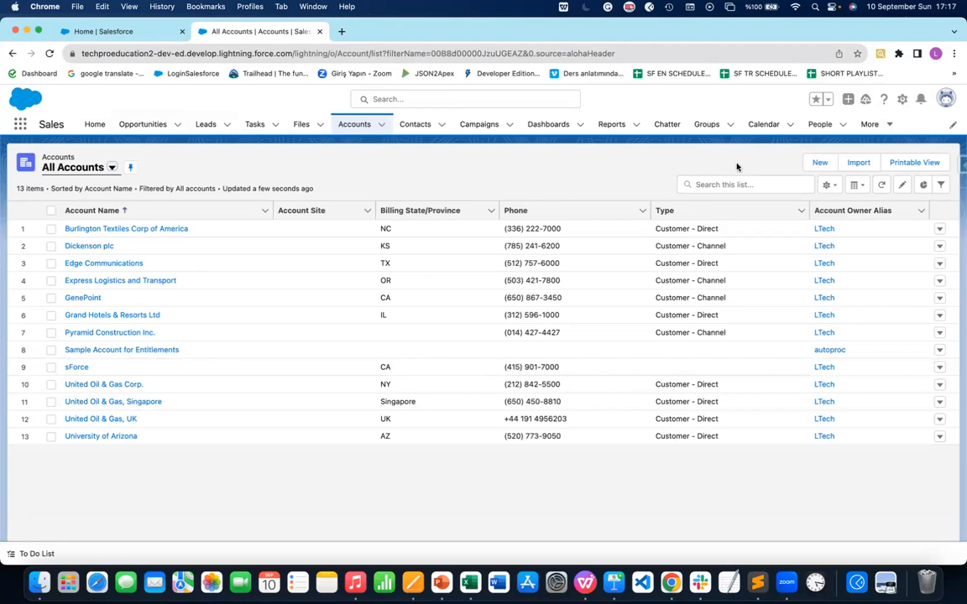
Open the Farmers Coop. of Florida lead from the All Open Leads list
click(214, 127)
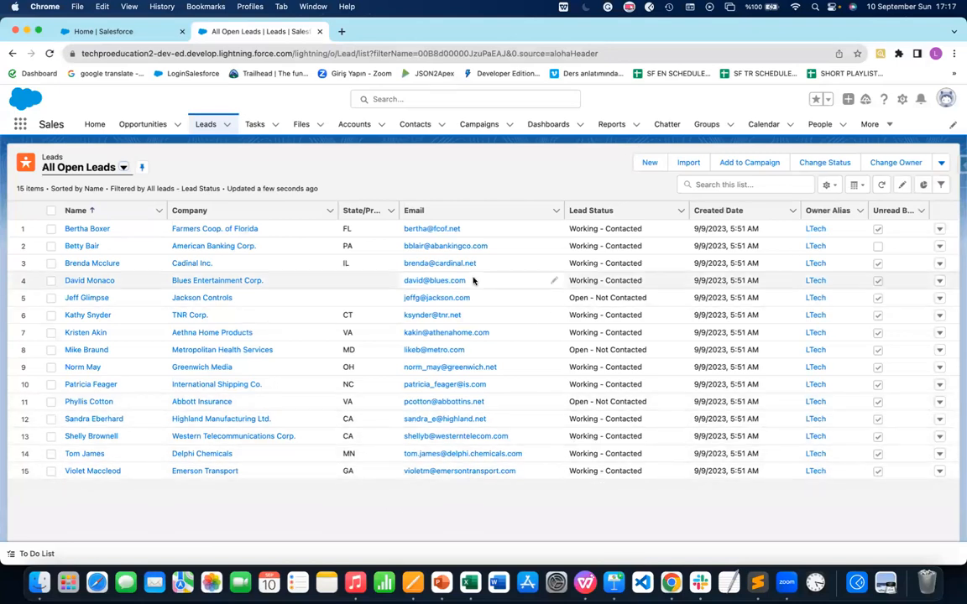
click(80, 229)
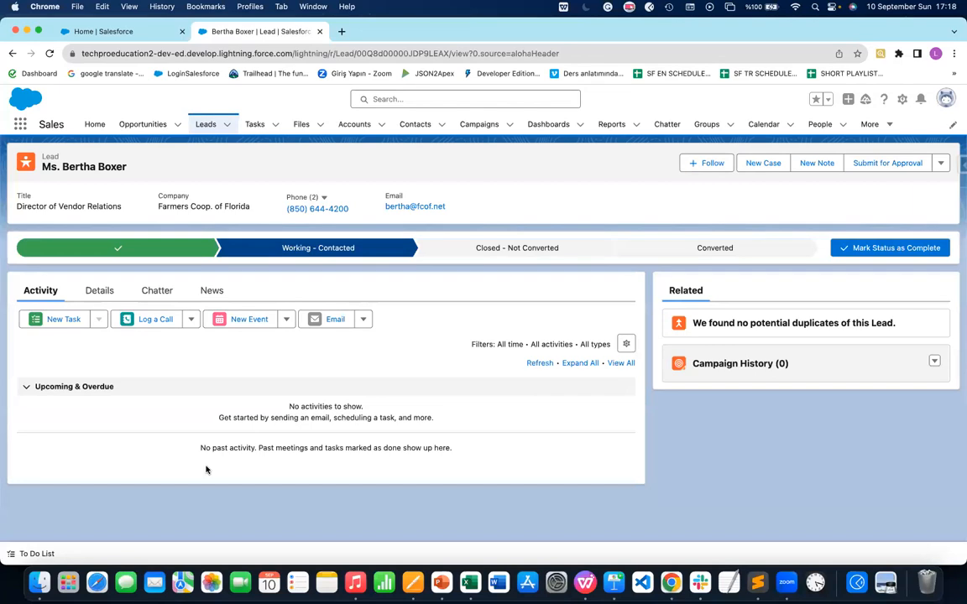
Switch between the Accounts list and the open Leads list, ending on Accounts
click(359, 126)
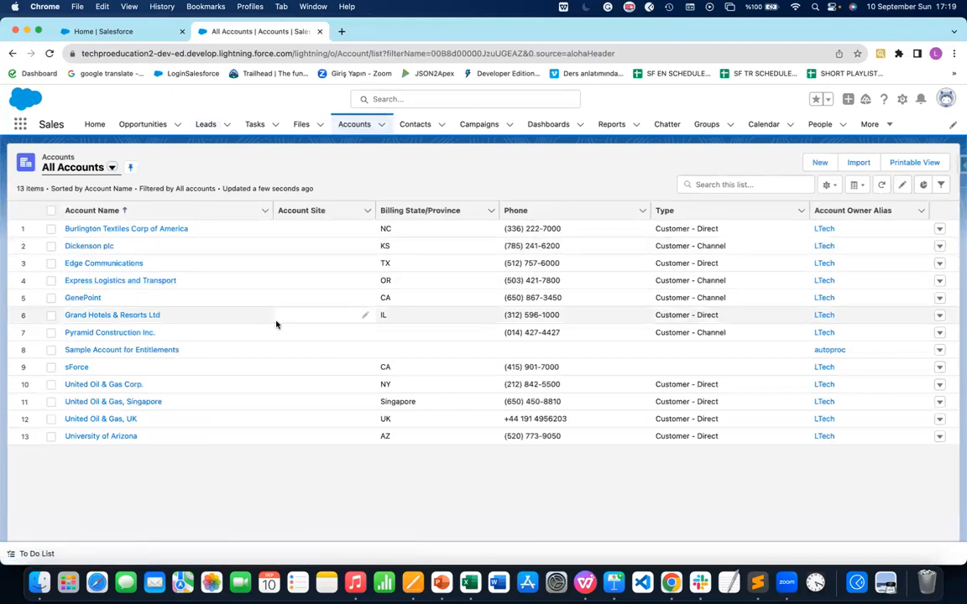
click(202, 126)
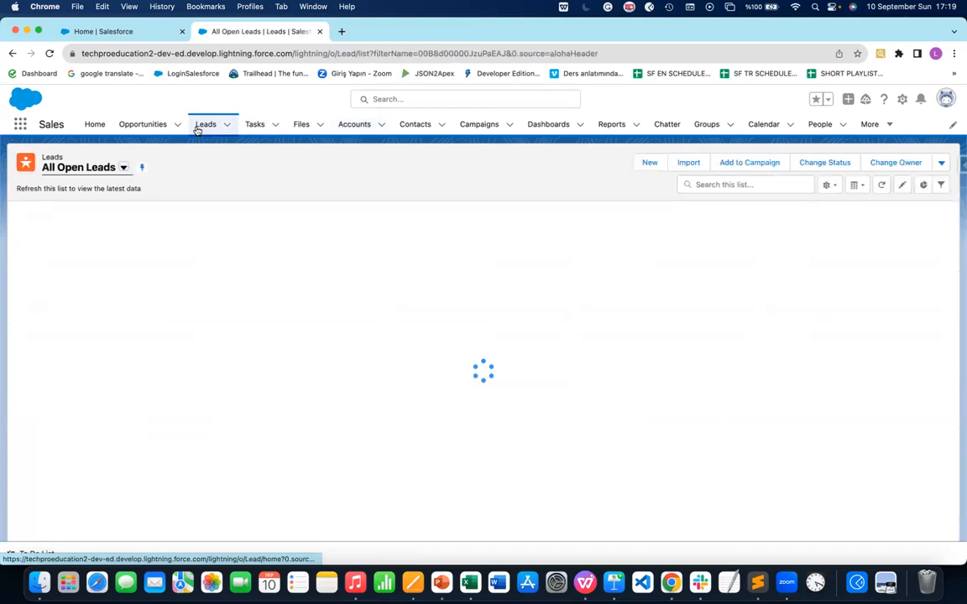
click(355, 126)
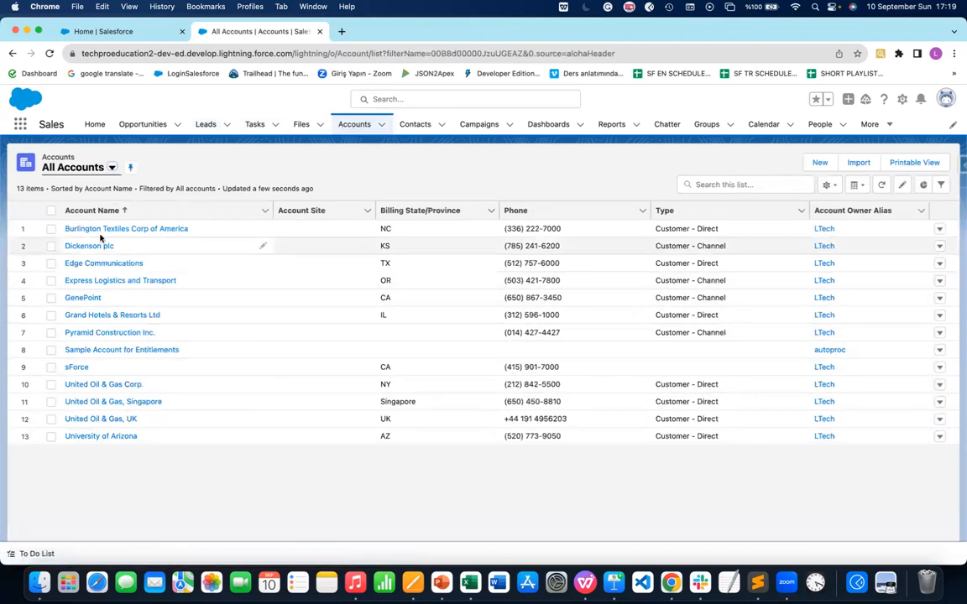
Open the Dickenson plc account and view its Details, Related and News sections
click(89, 247)
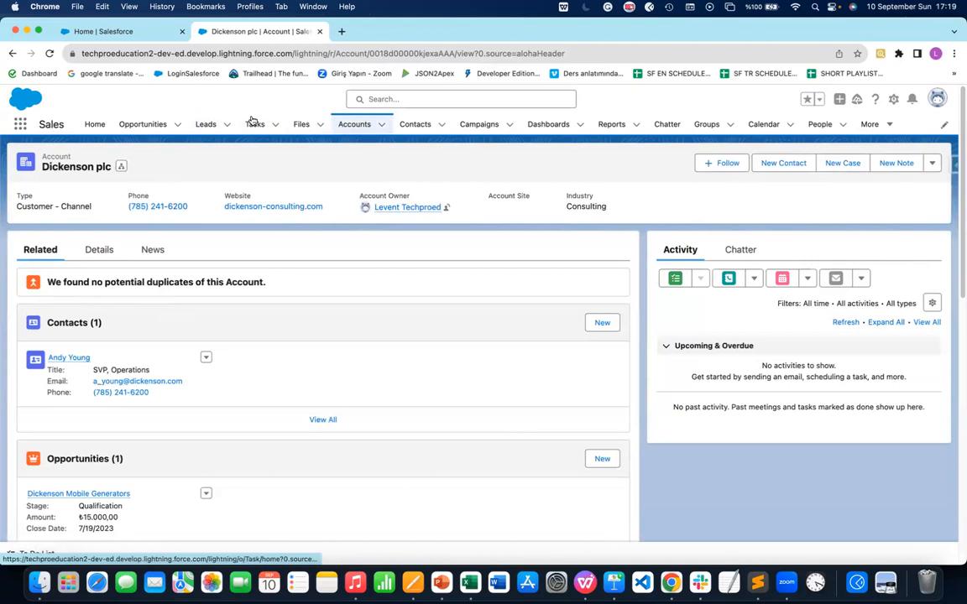
click(99, 251)
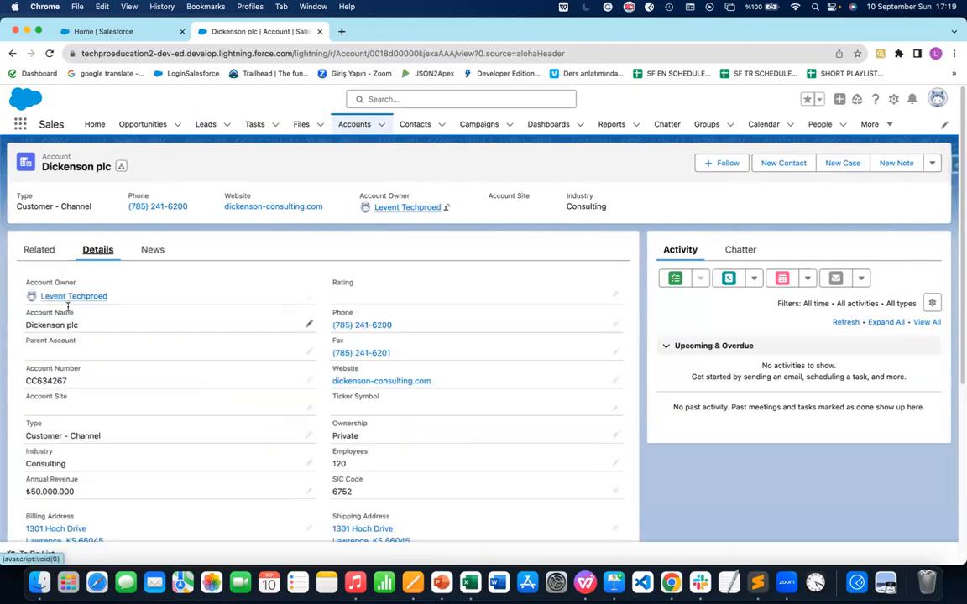
click(47, 252)
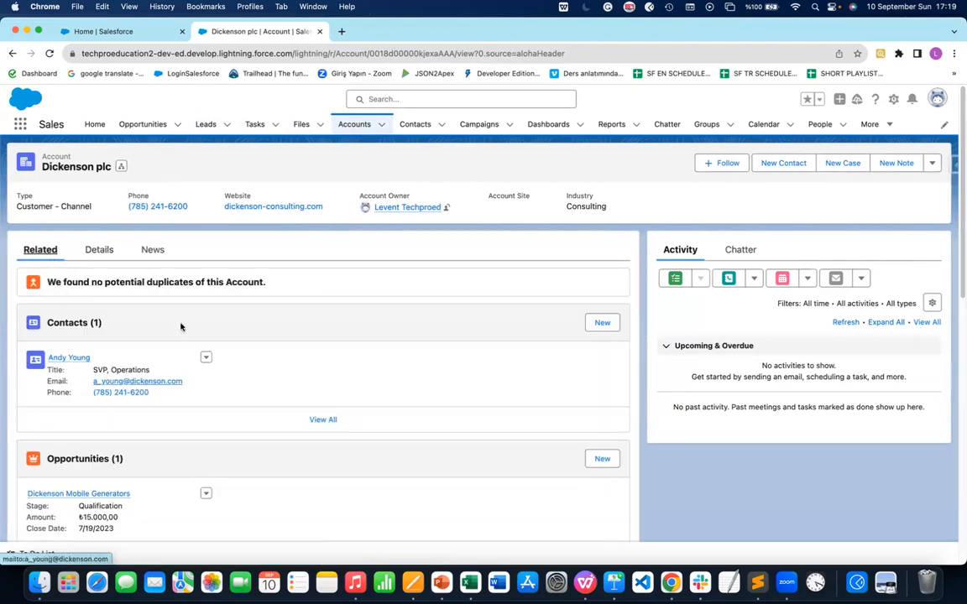
click(153, 250)
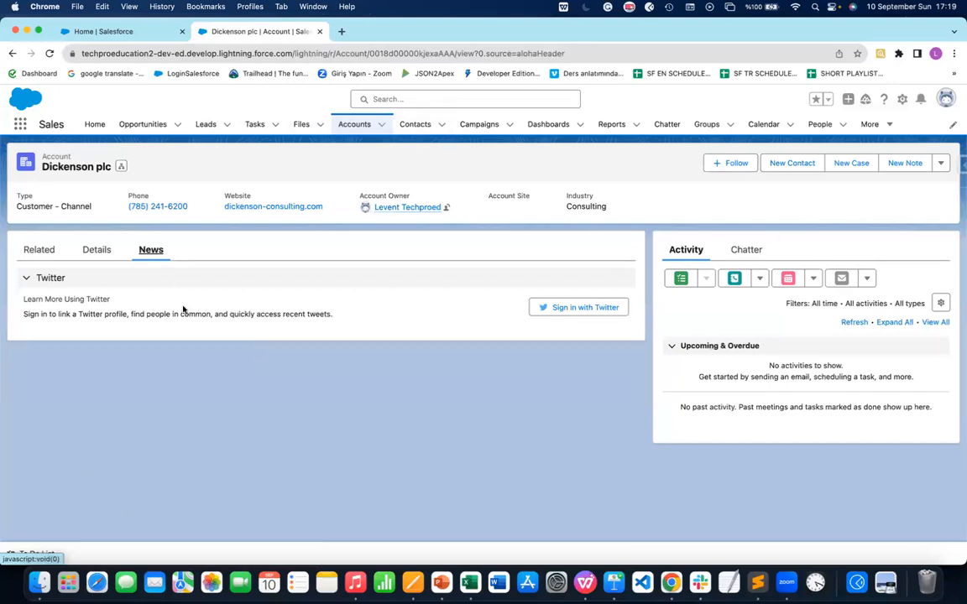
Advance the Keynote course outline to the Configuration and Setup slide and start a screenshot capture
click(621, 584)
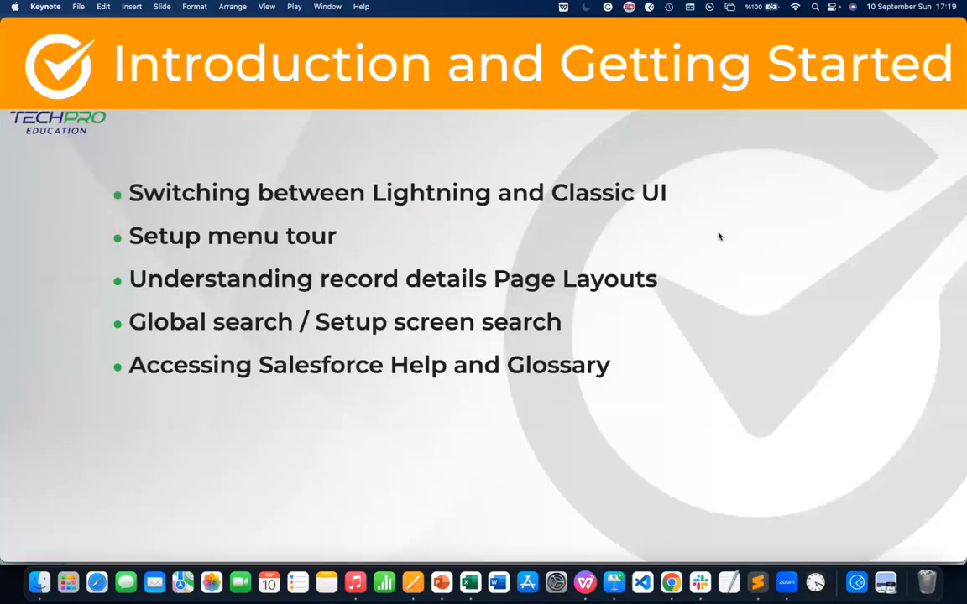
key(Right)
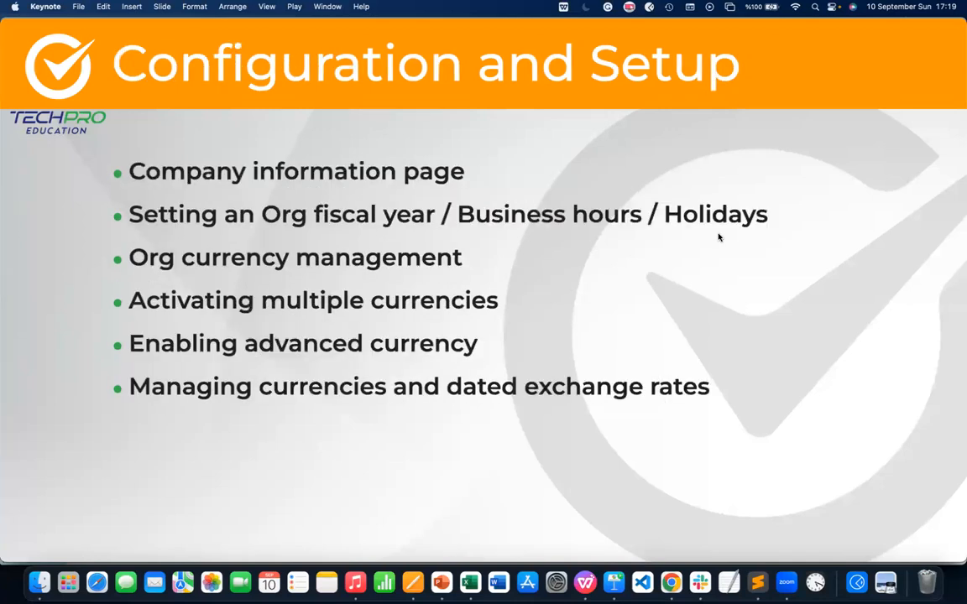
key(super+shift+4)
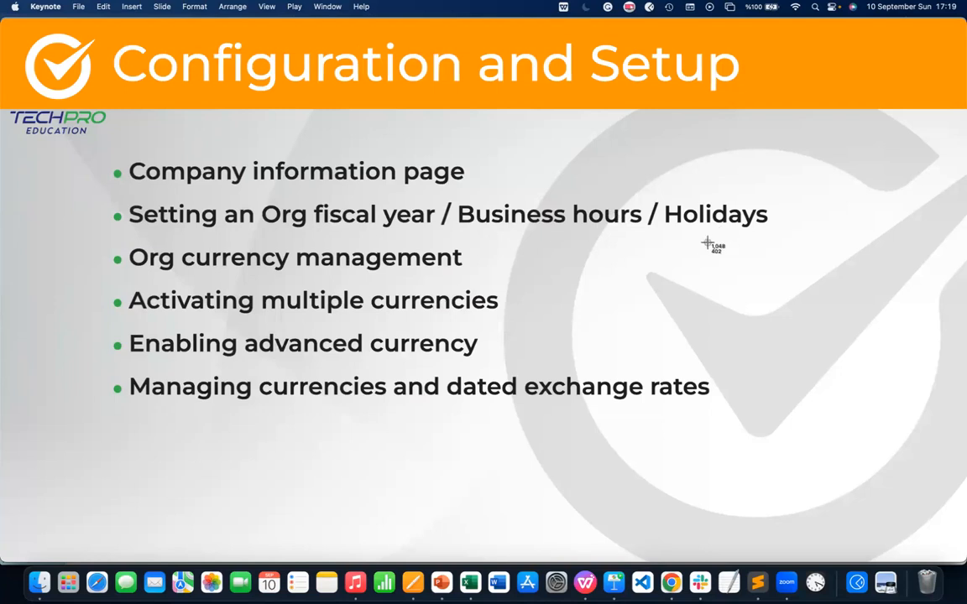
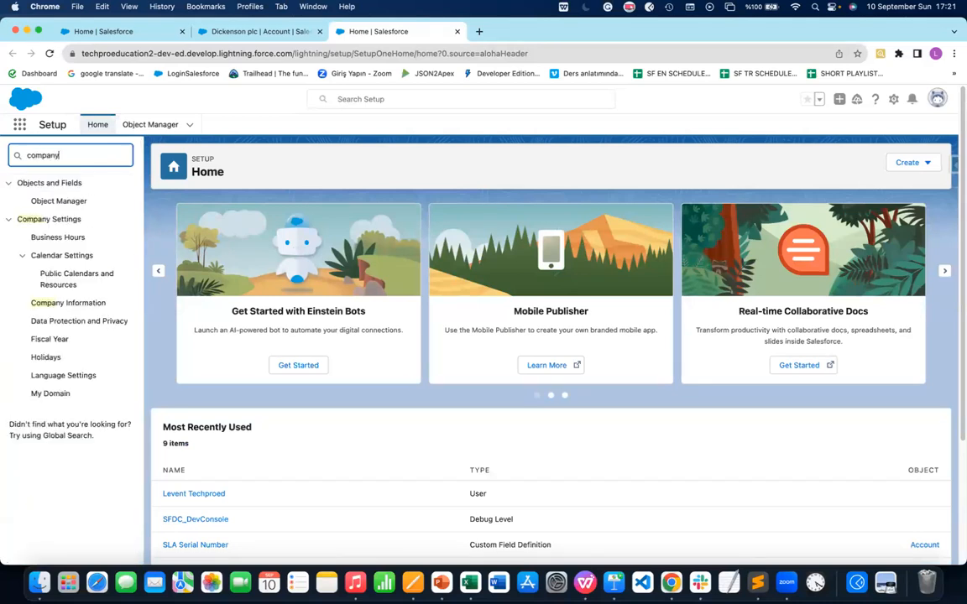
Filter the Setup menu by 'company' to list Company Settings and Company Information
text(ny)
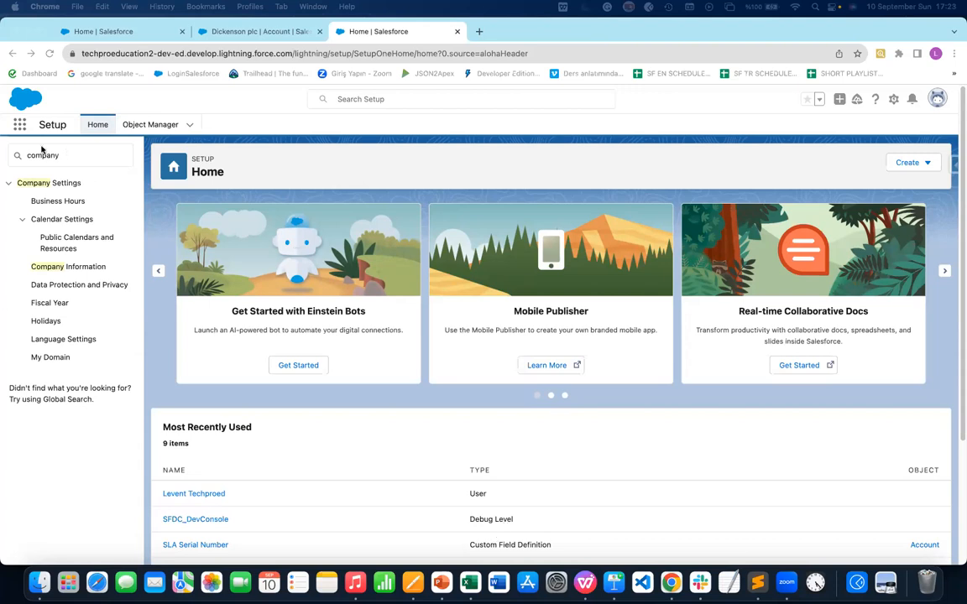
click(61, 268)
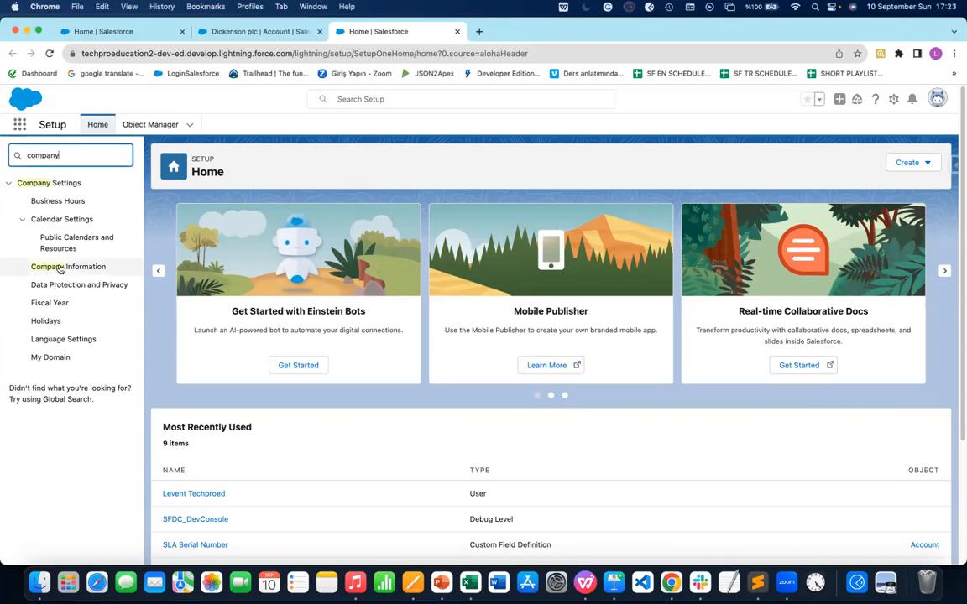
Open Company Information under Company Settings to view the org's details
click(60, 268)
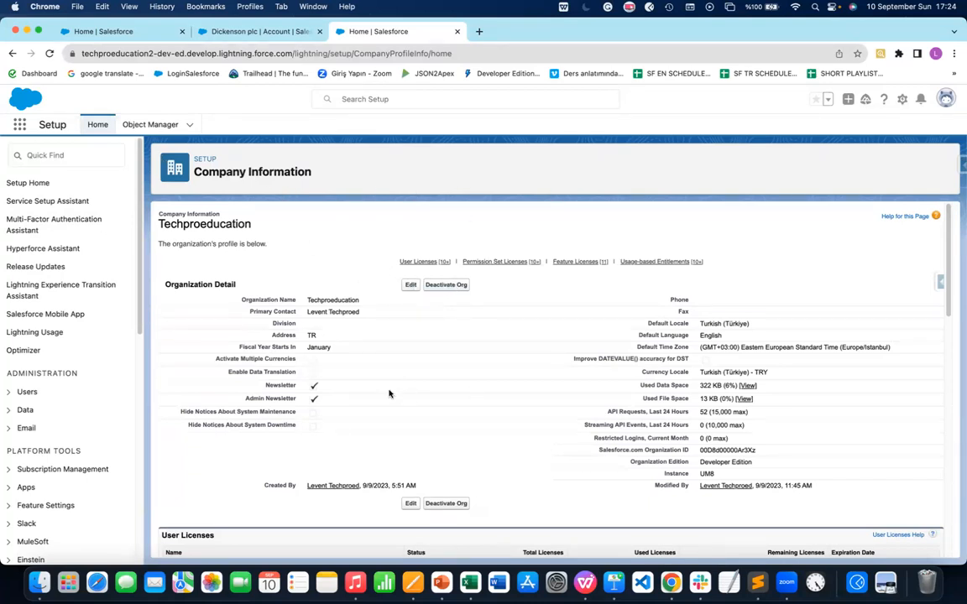
Show ten more User Licenses, including Salesforce with 2 total, 1 used, 1 remaining
scroll(389, 392, down, 2)
scroll(388, 392, down, 3)
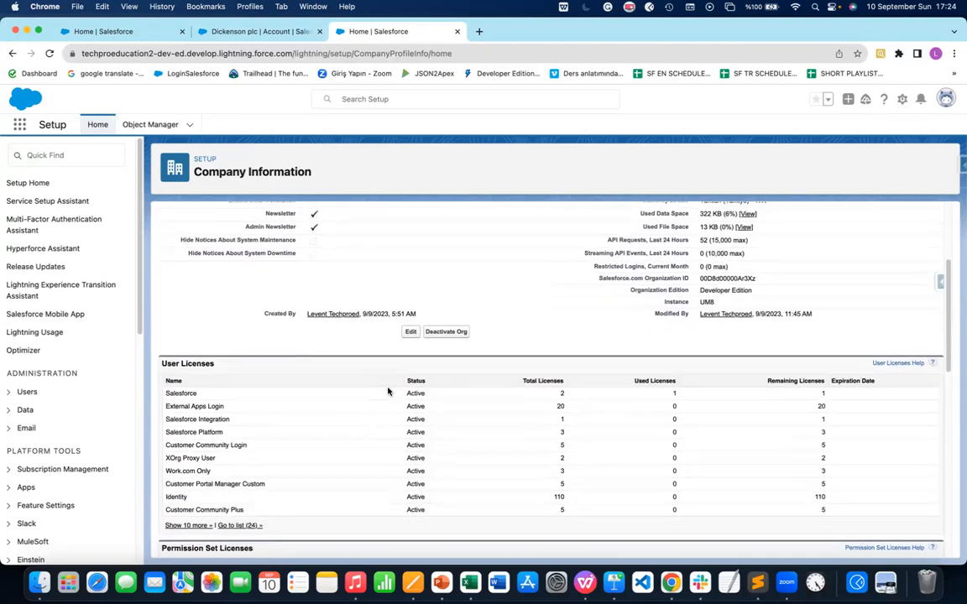
scroll(319, 357, down, 1)
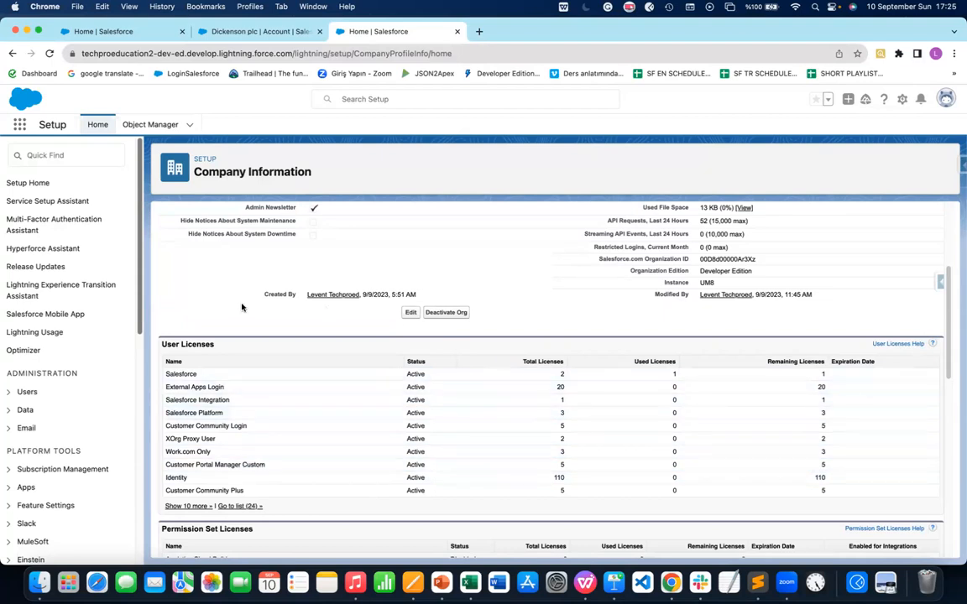
click(201, 506)
scroll(291, 450, down, 1)
scroll(292, 451, down, 5)
scroll(296, 449, up, 1)
scroll(297, 478, up, 2)
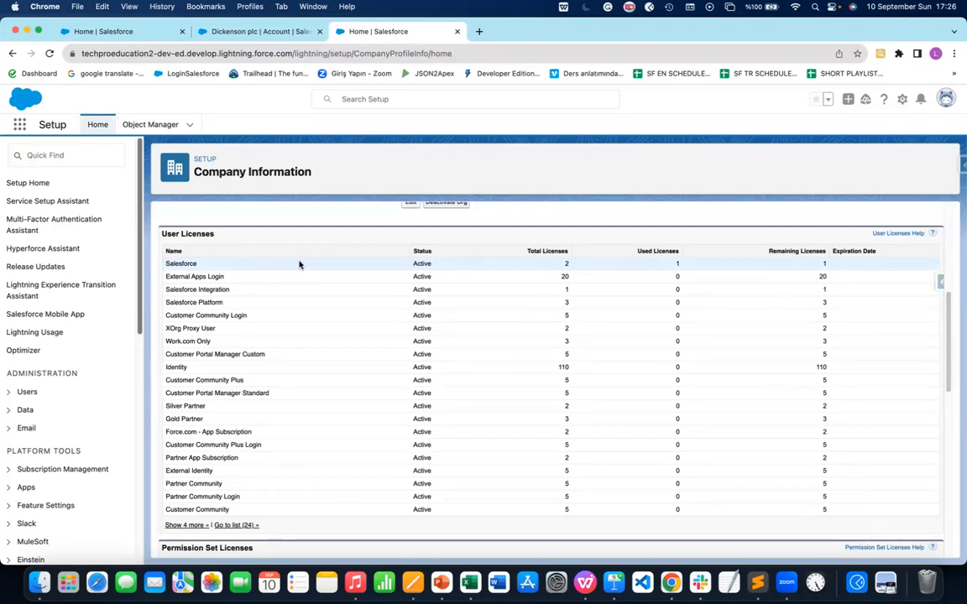
Show ten more Permission Set Licenses, such as CRM User and Facility Manager
scroll(311, 270, down, 5)
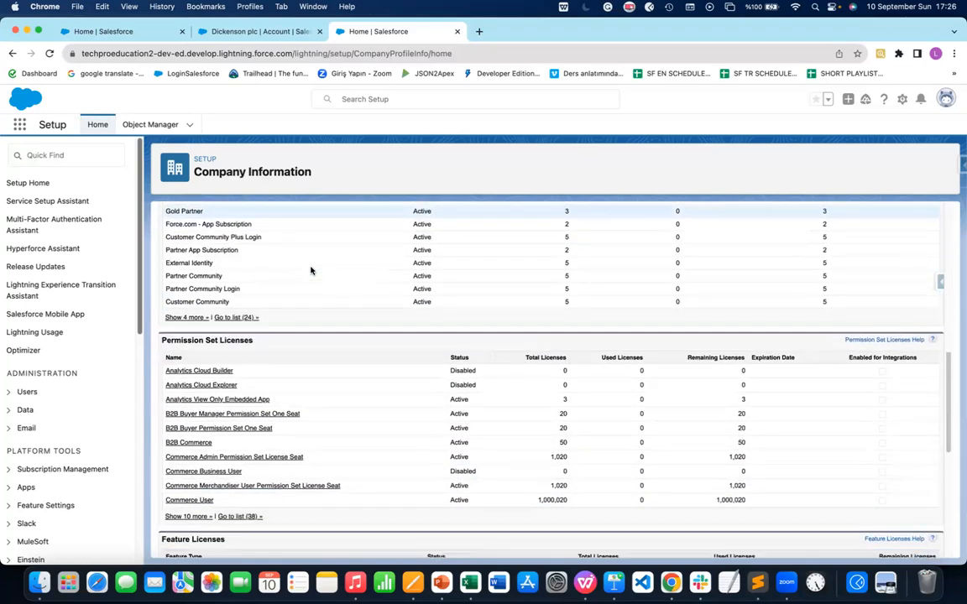
scroll(335, 290, down, 1)
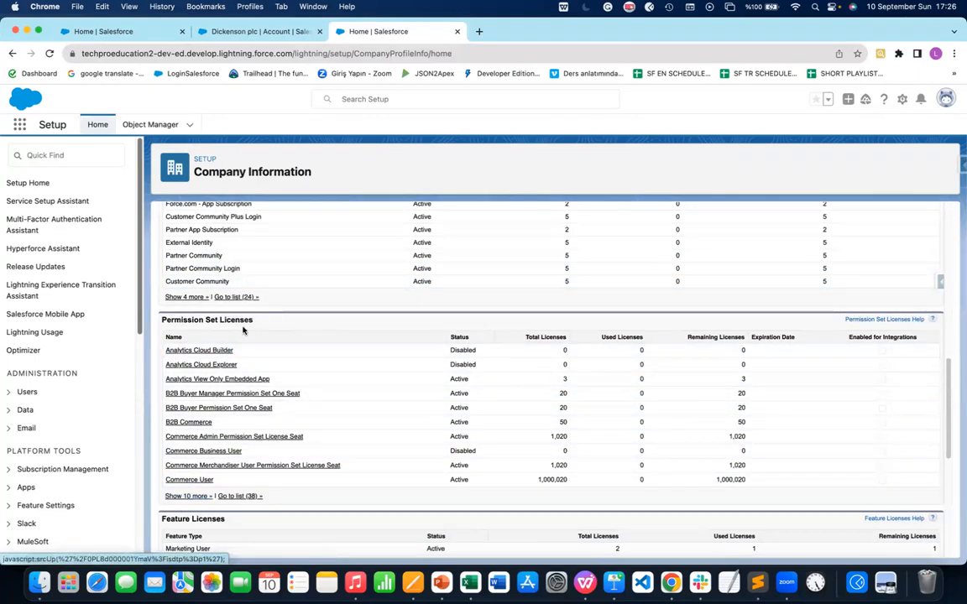
click(186, 496)
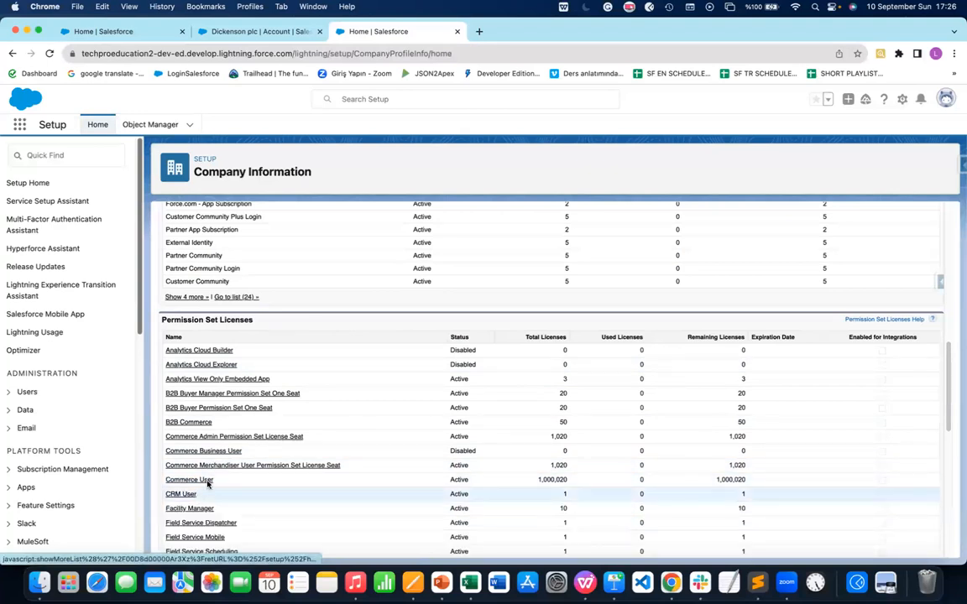
scroll(319, 424, down, 1)
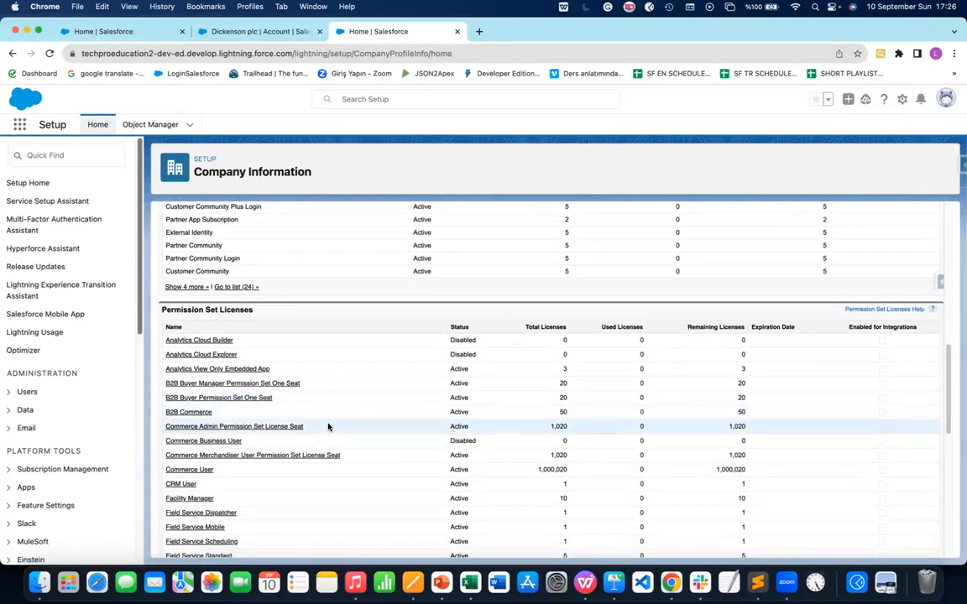
scroll(357, 465, down, 1)
scroll(356, 463, down, 3)
scroll(355, 461, down, 3)
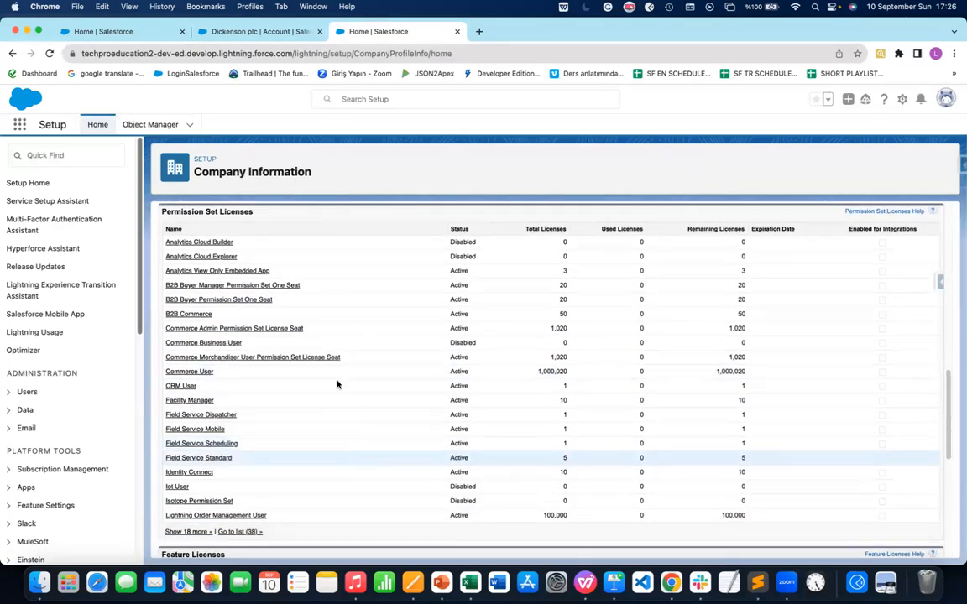
scroll(328, 320, up, 4)
scroll(333, 338, down, 5)
scroll(335, 343, down, 8)
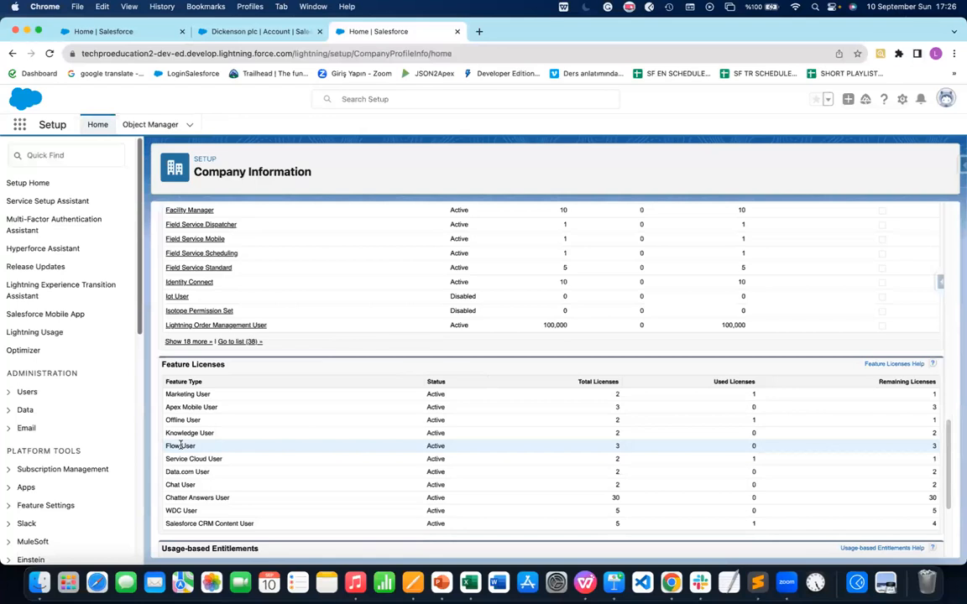
scroll(263, 453, down, 3)
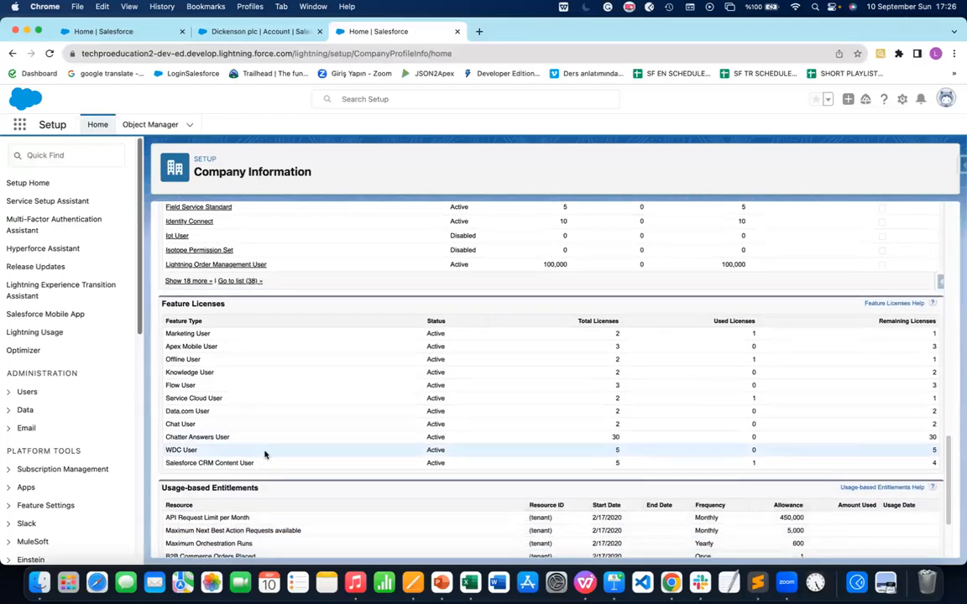
scroll(265, 454, down, 5)
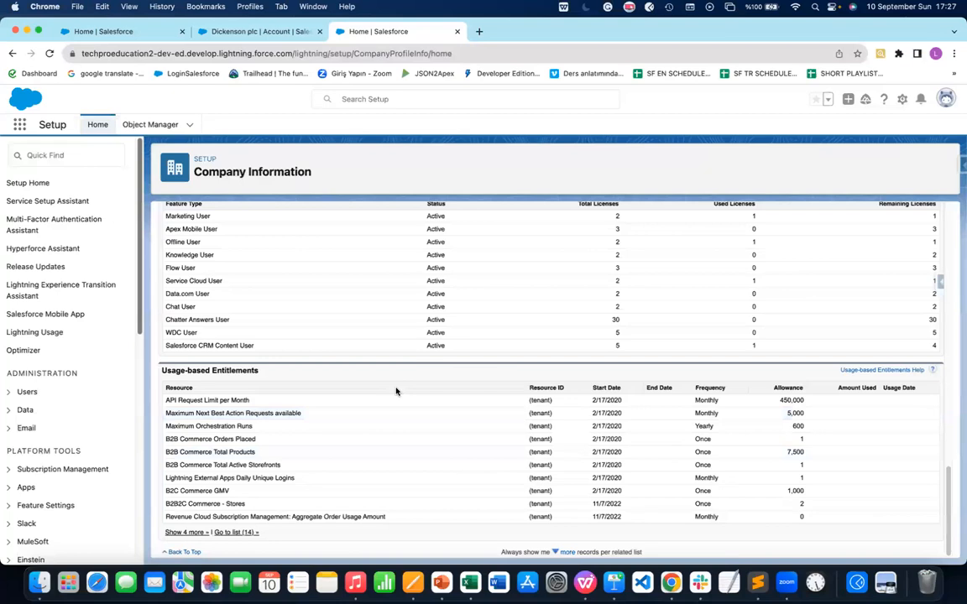
Review the Company Information page and bring up the Notifications panel
scroll(376, 334, up, 5)
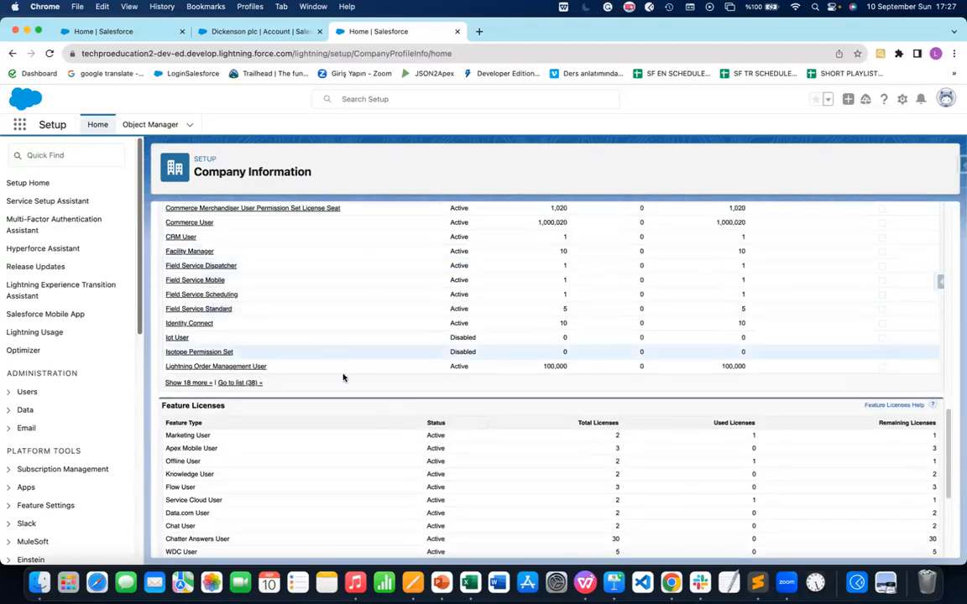
scroll(386, 370, down, 5)
scroll(421, 345, up, 5)
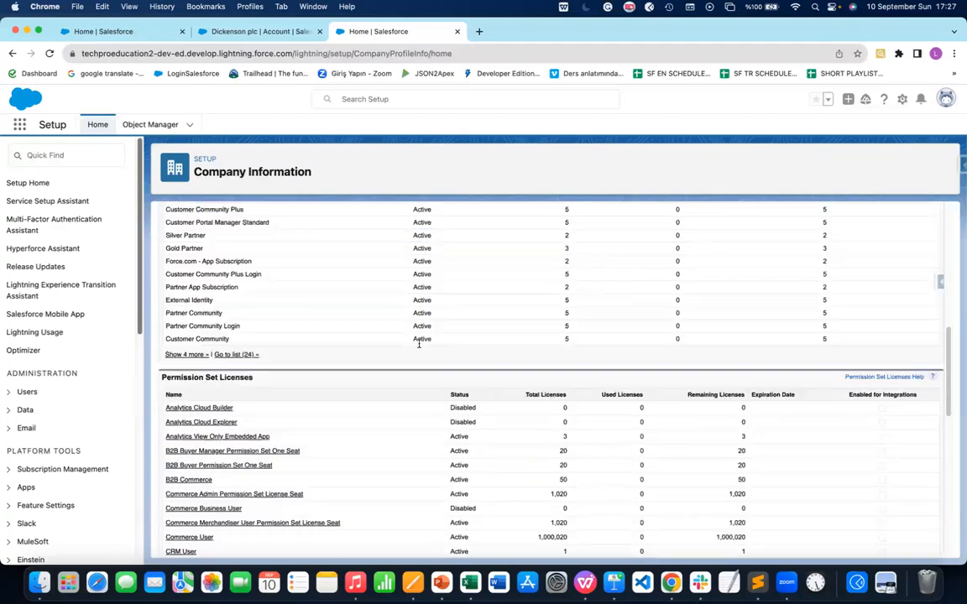
scroll(314, 360, up, 5)
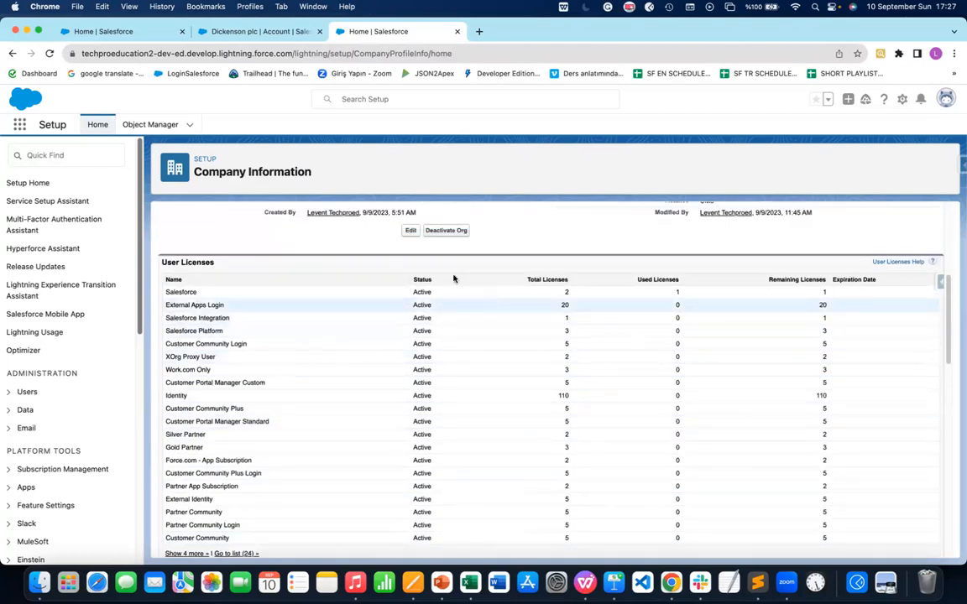
scroll(385, 328, up, 5)
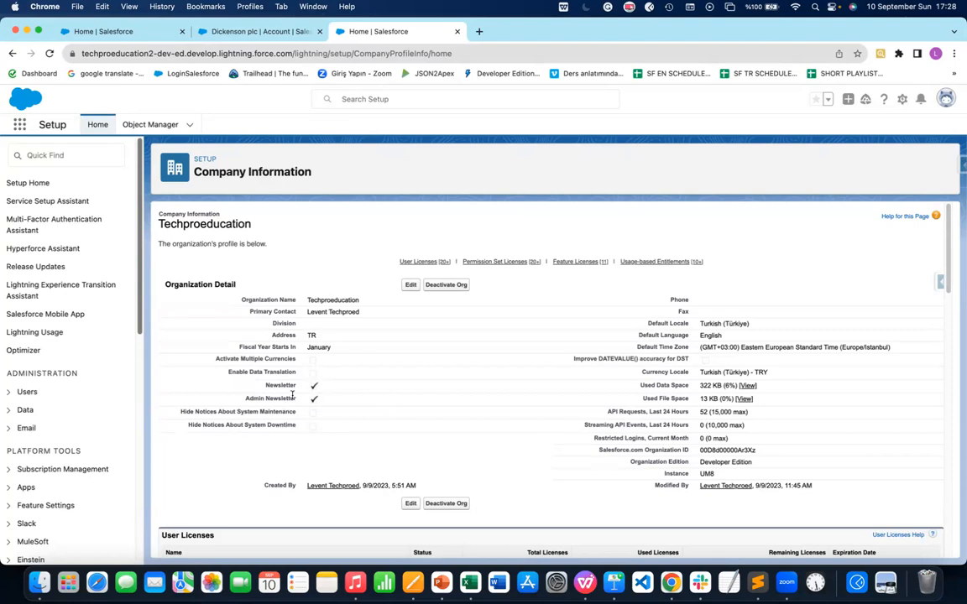
click(920, 100)
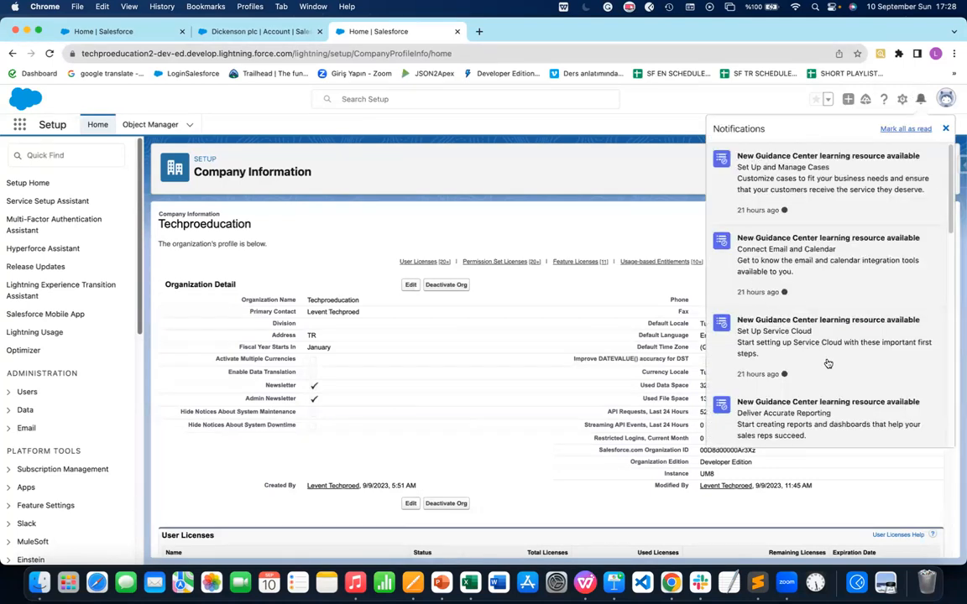
Close the Notifications panel to return to the Organization Detail
scroll(752, 323, down, 10)
scroll(872, 269, up, 5)
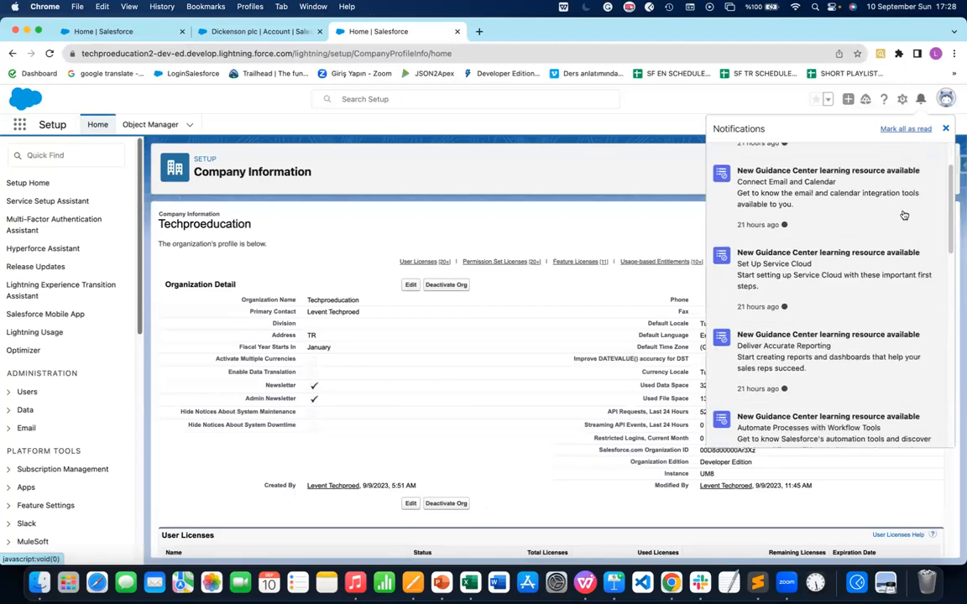
click(945, 128)
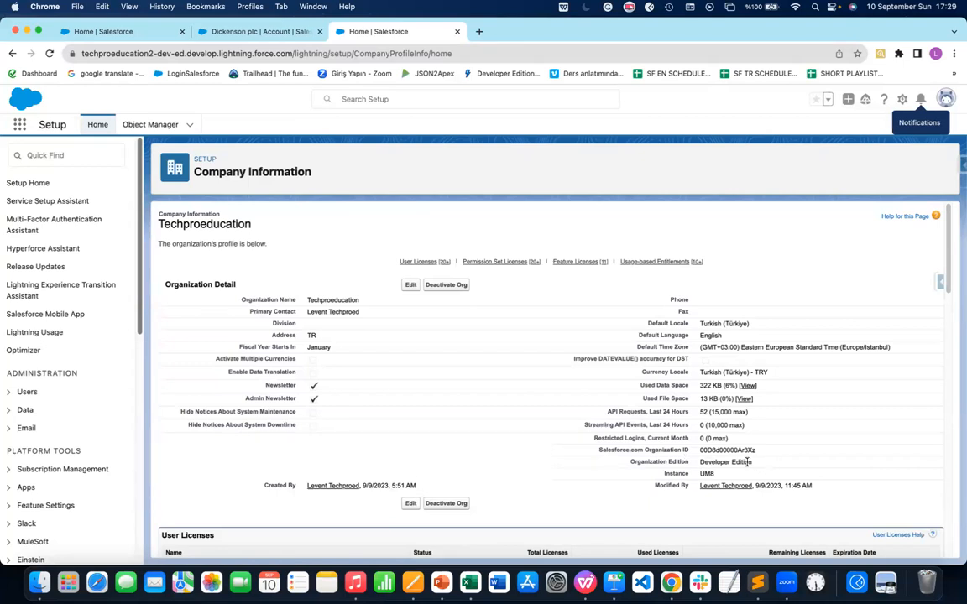
Edit the organization profile and scroll down to its Locale Settings
click(411, 286)
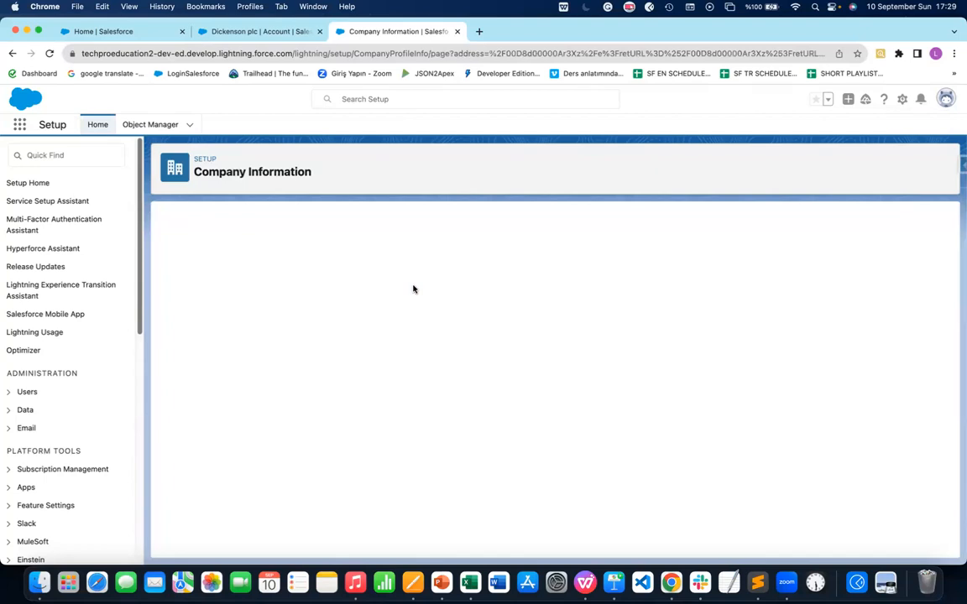
scroll(550, 391, down, 2)
scroll(551, 391, down, 3)
scroll(544, 319, up, 3)
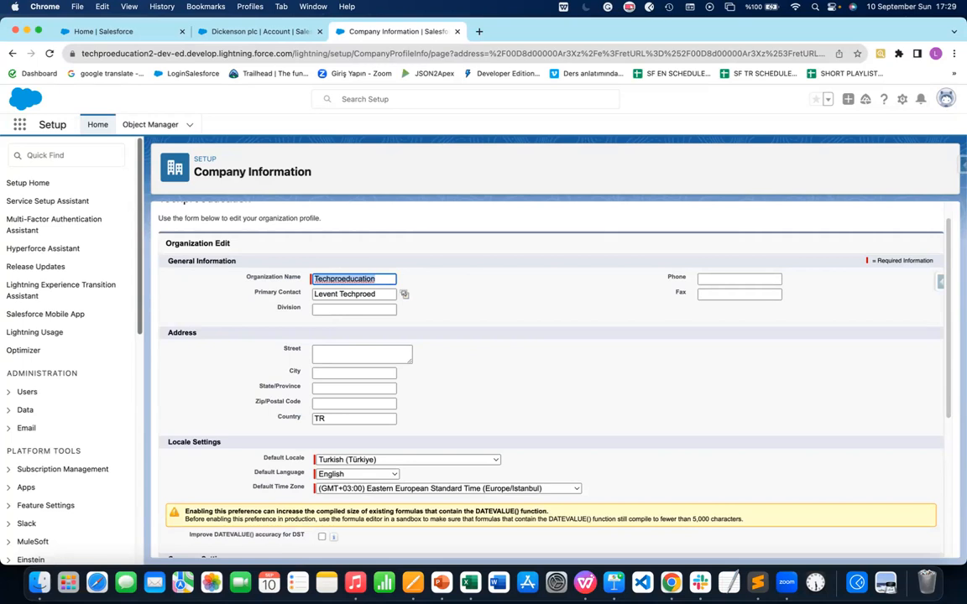
scroll(535, 355, down, 1)
scroll(504, 315, down, 3)
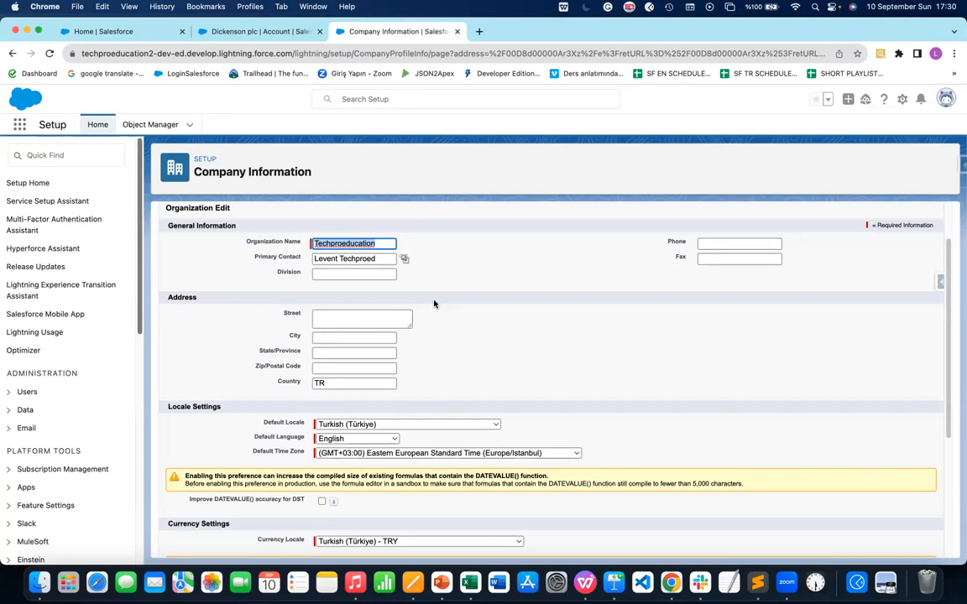
scroll(540, 345, down, 3)
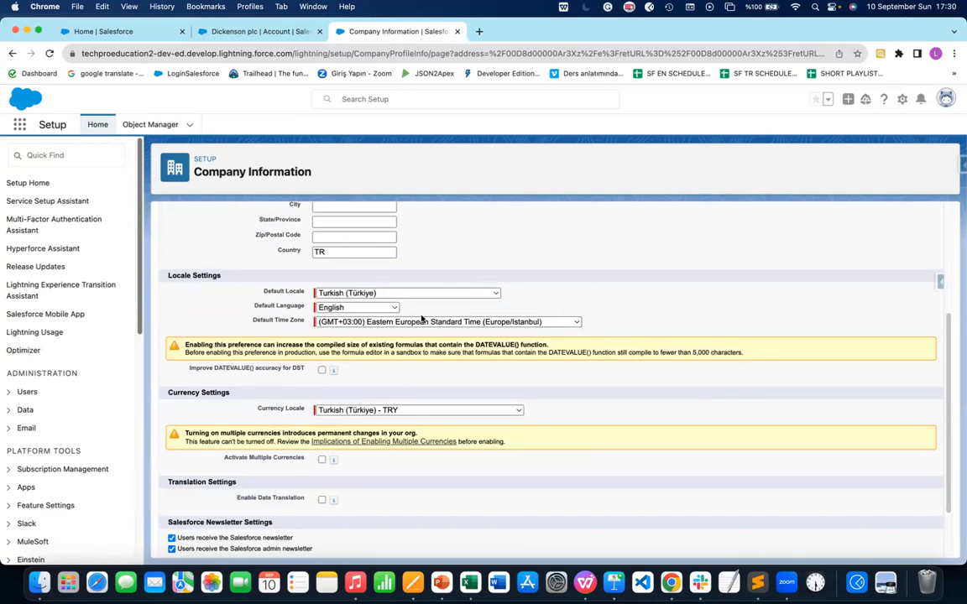
Set the Default Locale to English (United States)
click(494, 293)
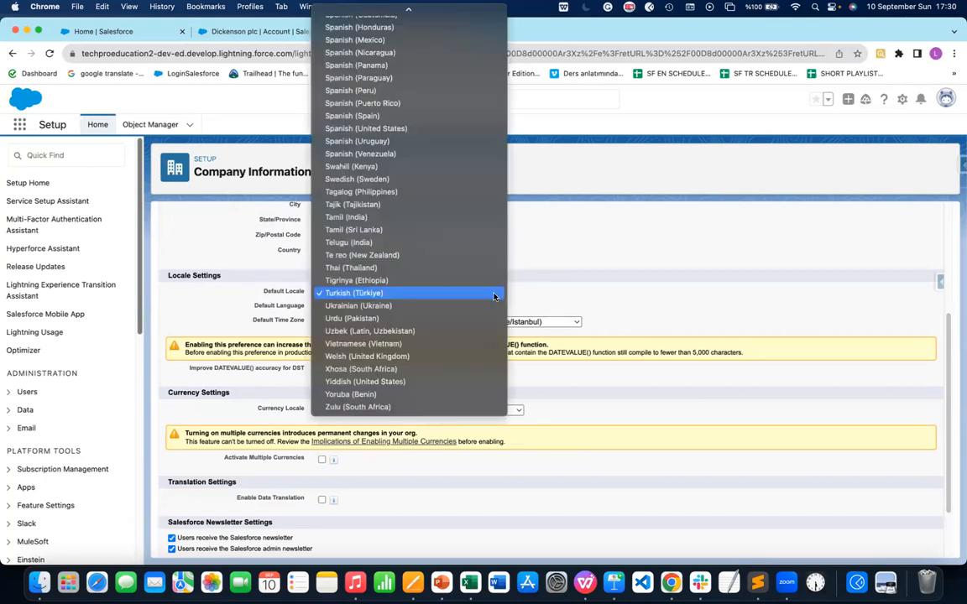
scroll(433, 296, up, 10)
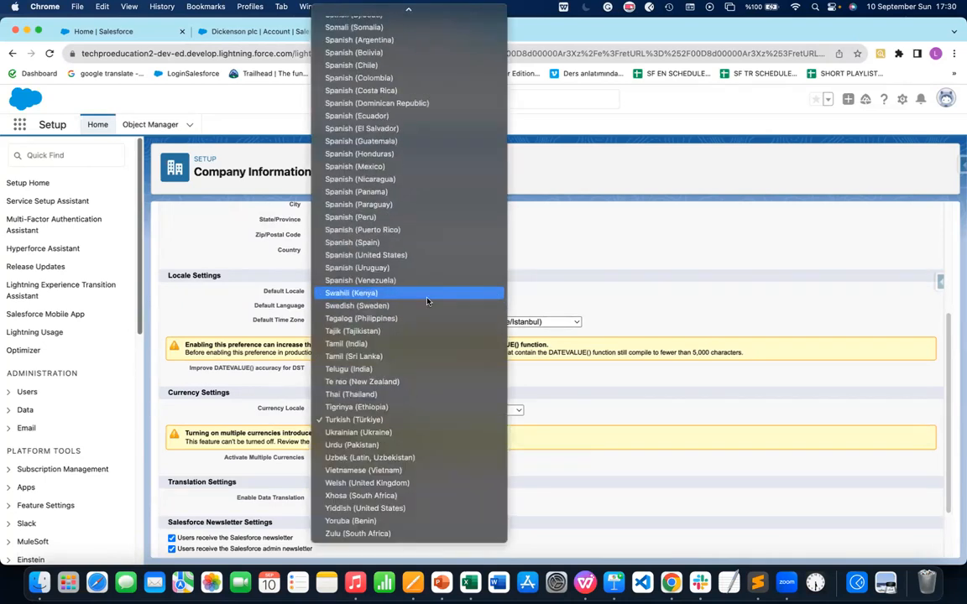
scroll(432, 296, up, 20)
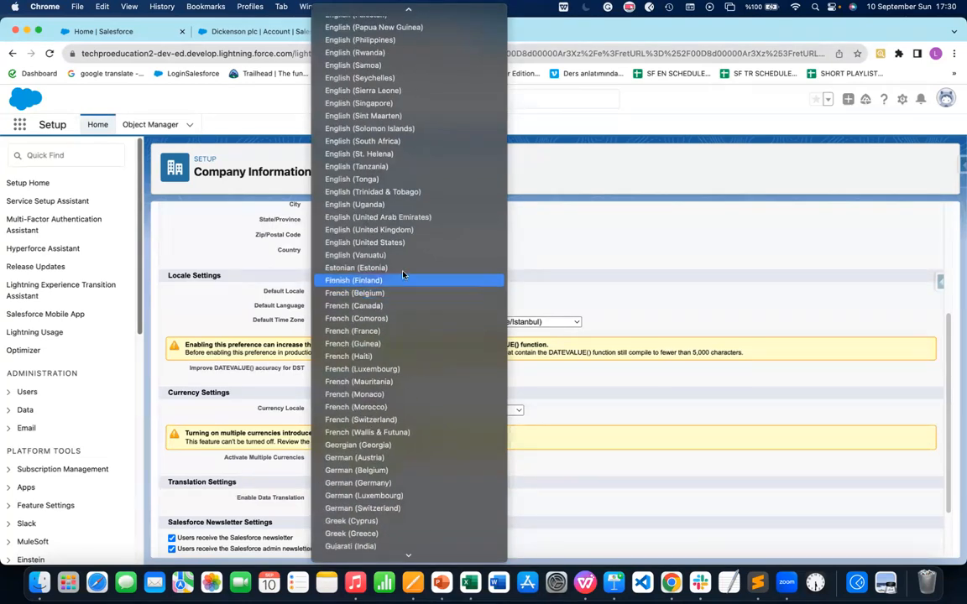
click(374, 245)
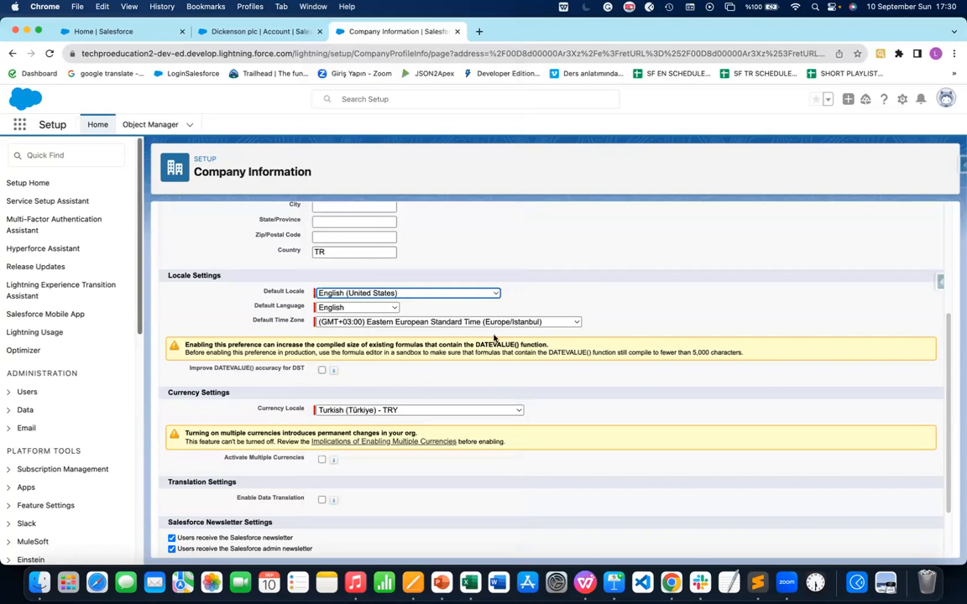
Set the Default Time Zone to (GMT-04:00) Eastern Daylight Time (America/Montreal)
click(576, 324)
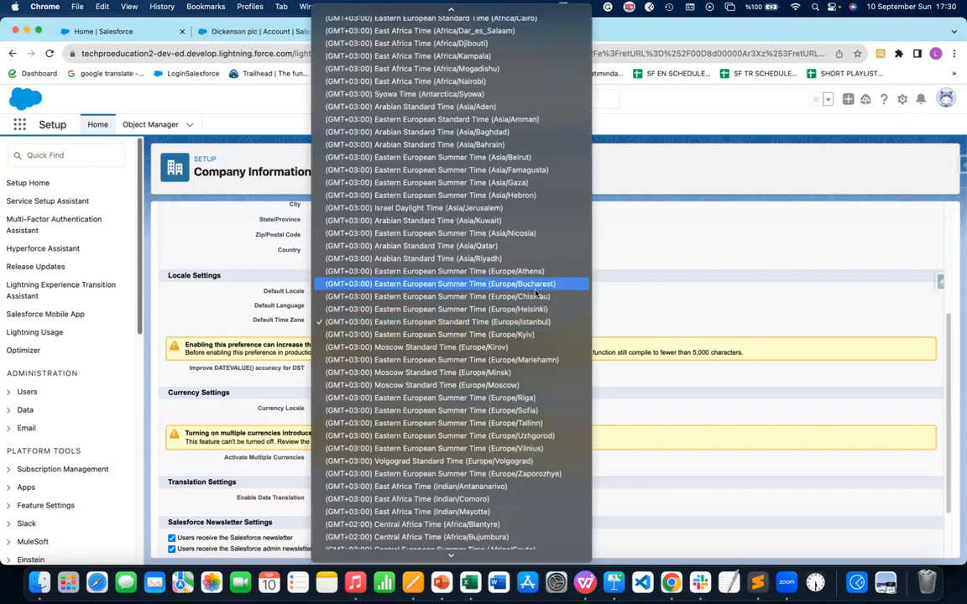
scroll(415, 327, down, 5)
scroll(415, 327, down, 20)
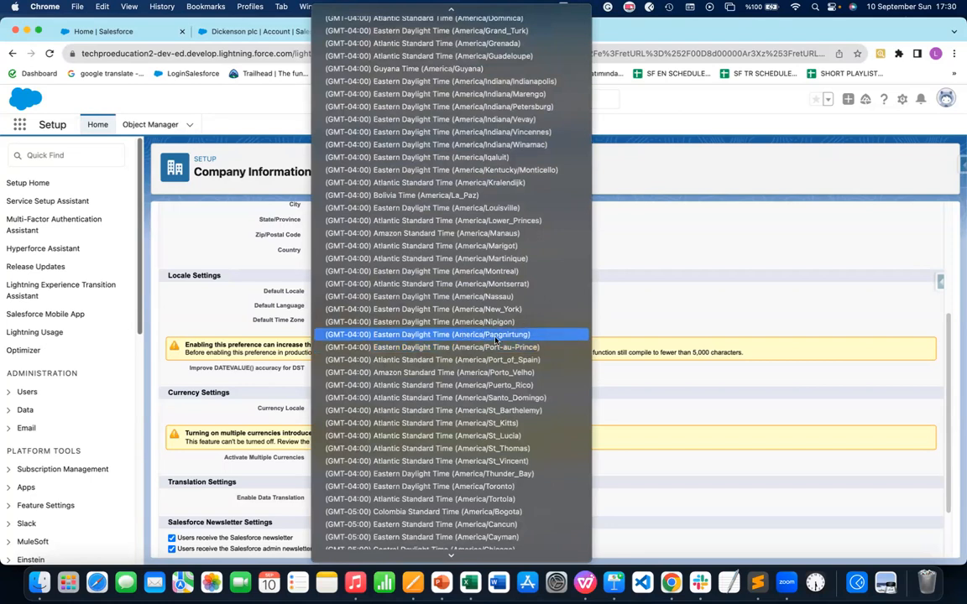
click(486, 270)
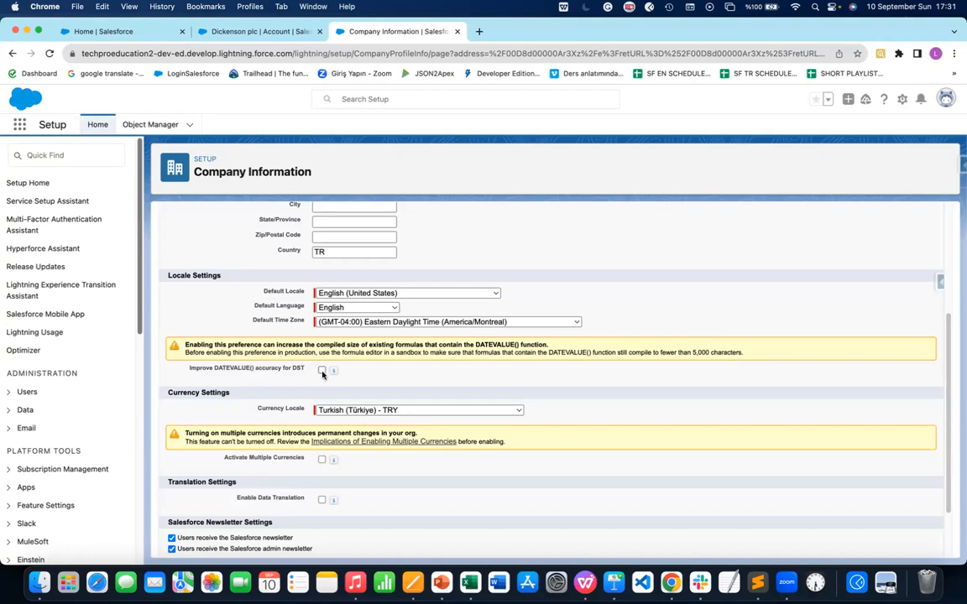
mouse_move(333, 374)
Enable Improve DATEVALUE() accuracy for DST and set Currency Locale to English (United States) - USD
click(321, 370)
click(411, 410)
scroll(400, 353, up, 10)
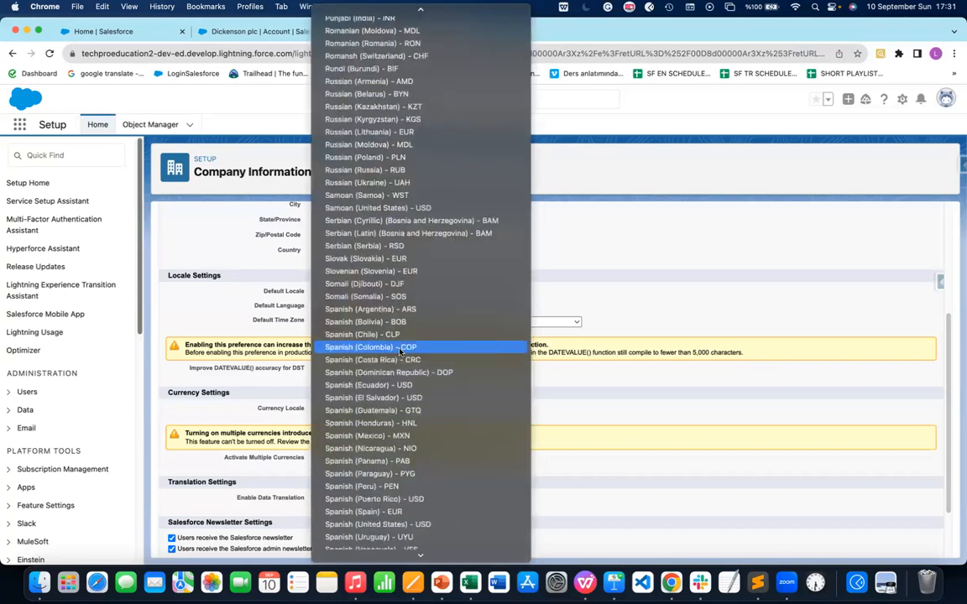
scroll(400, 357, up, 20)
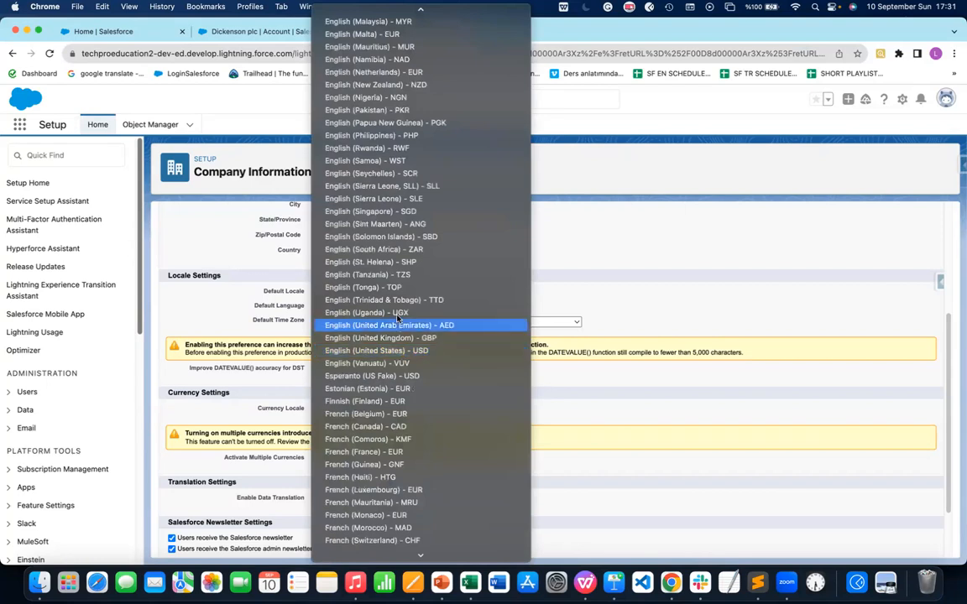
click(403, 351)
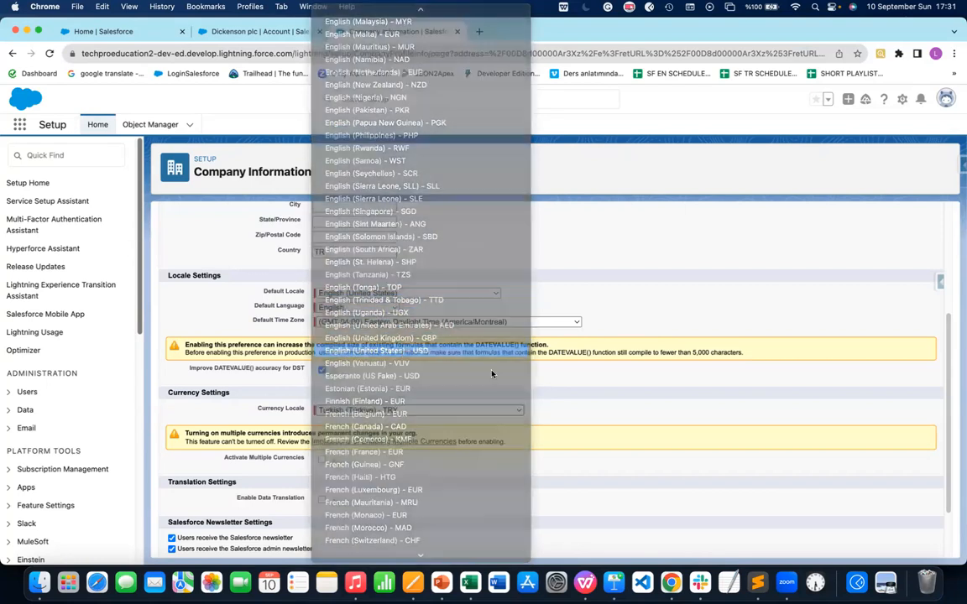
scroll(536, 376, down, 2)
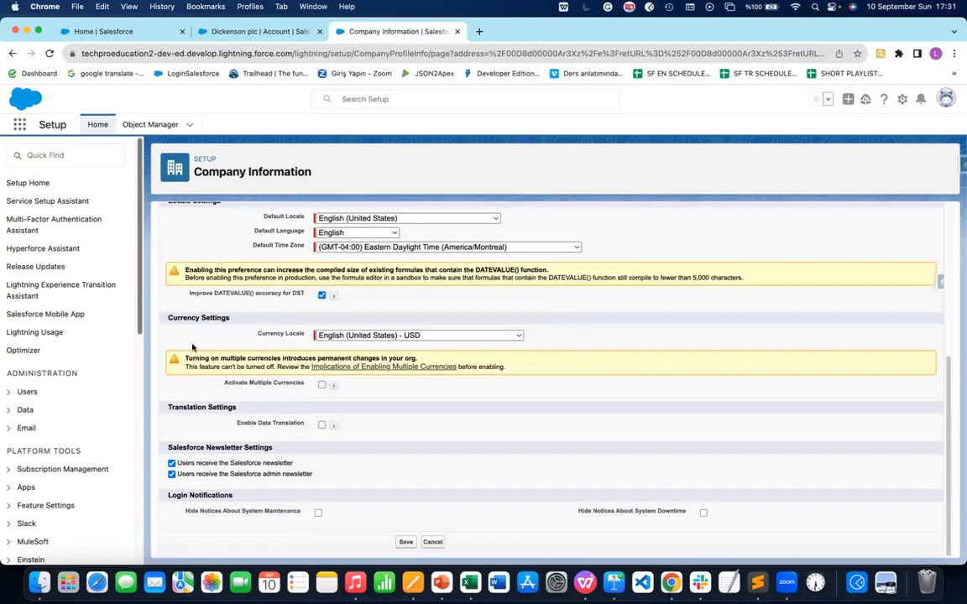
mouse_move(331, 388)
mouse_move(334, 427)
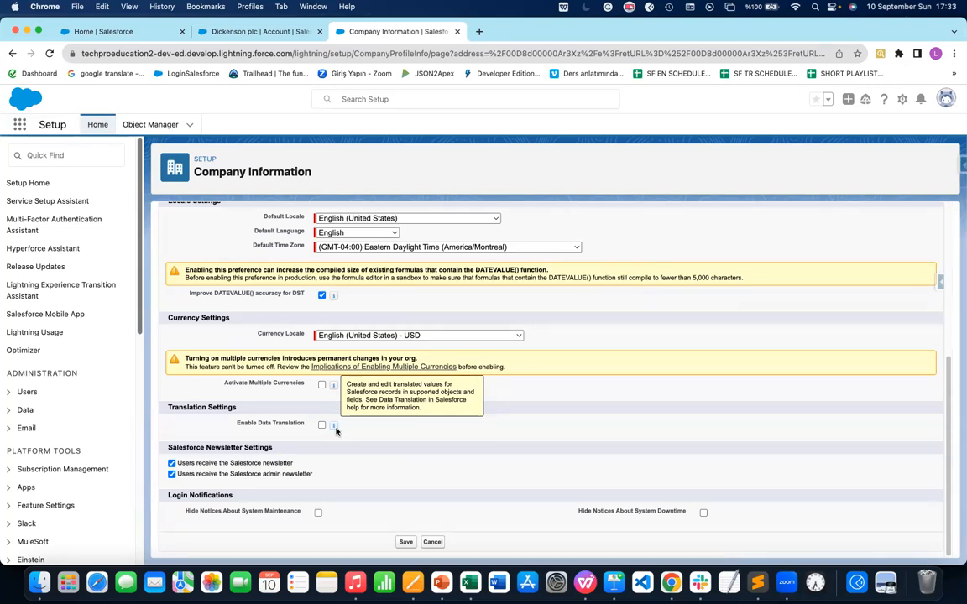
Uncheck both Salesforce newsletter options, then save and confirm the currency symbol change
click(173, 464)
click(172, 474)
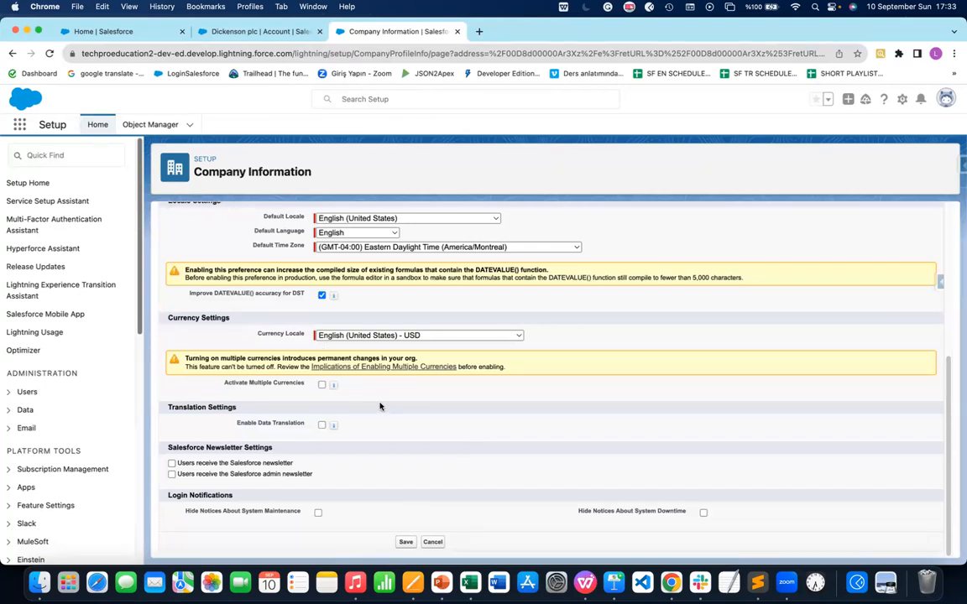
click(406, 543)
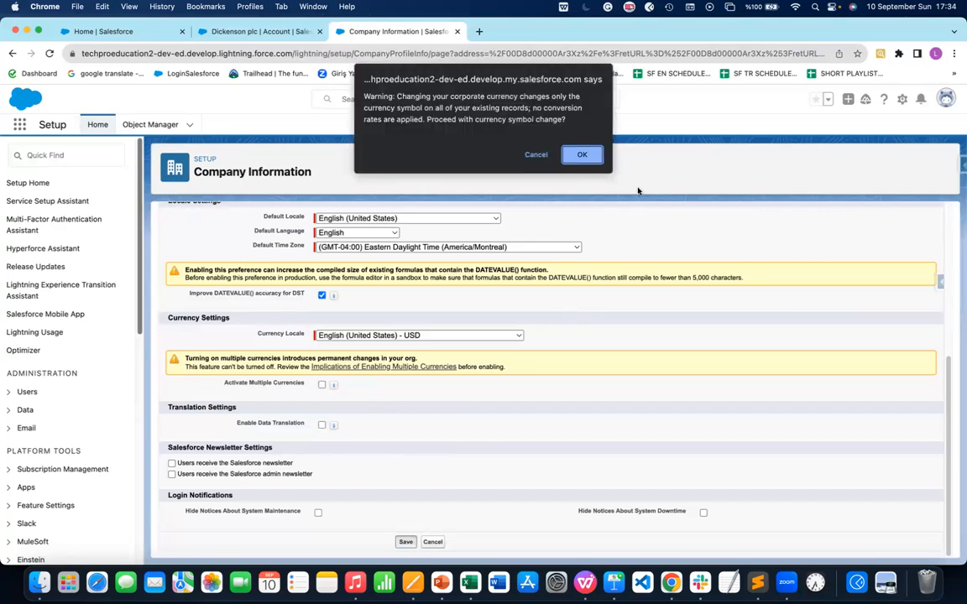
click(582, 154)
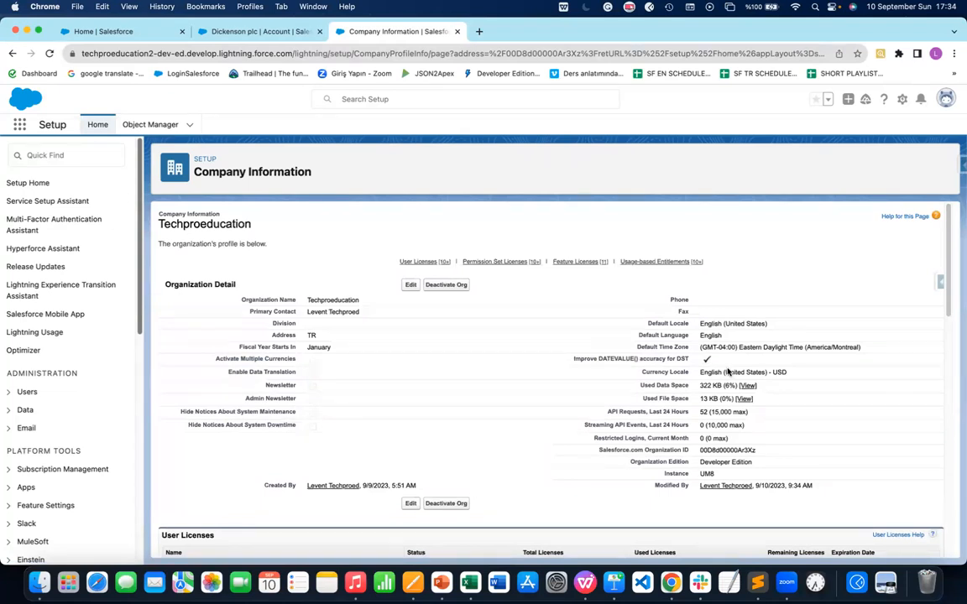
Scroll the Organization Detail to check the Montreal time zone and licence sections
scroll(568, 371, down, 6)
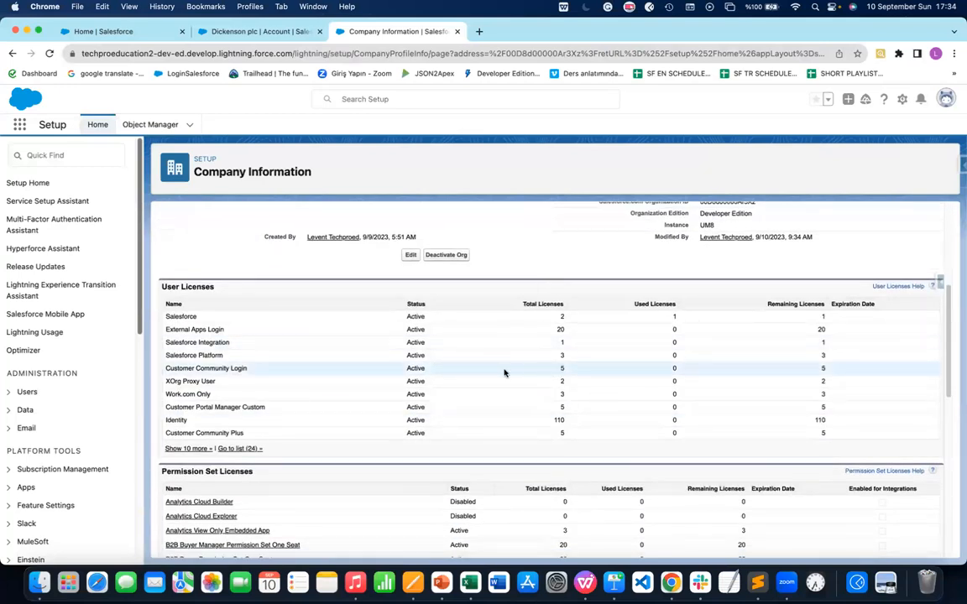
scroll(456, 366, up, 6)
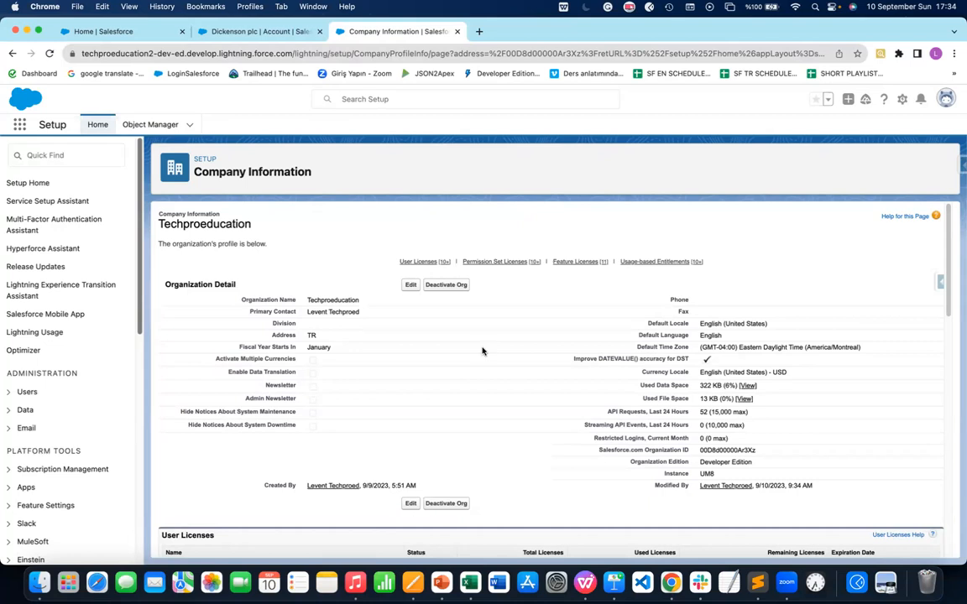
Find Business Hours through the Setup quick search and open its page
click(57, 156)
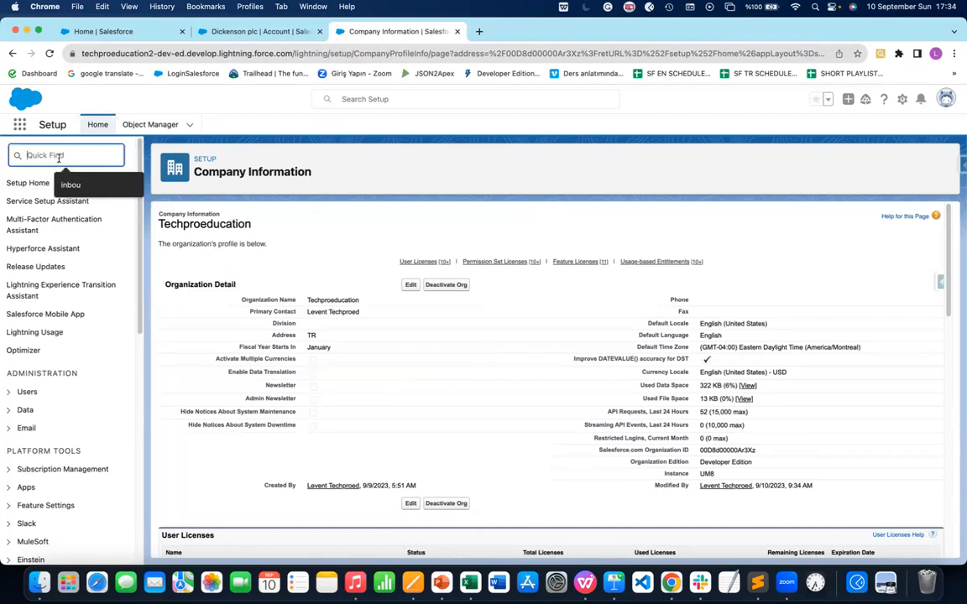
text(d)
text(mpa)
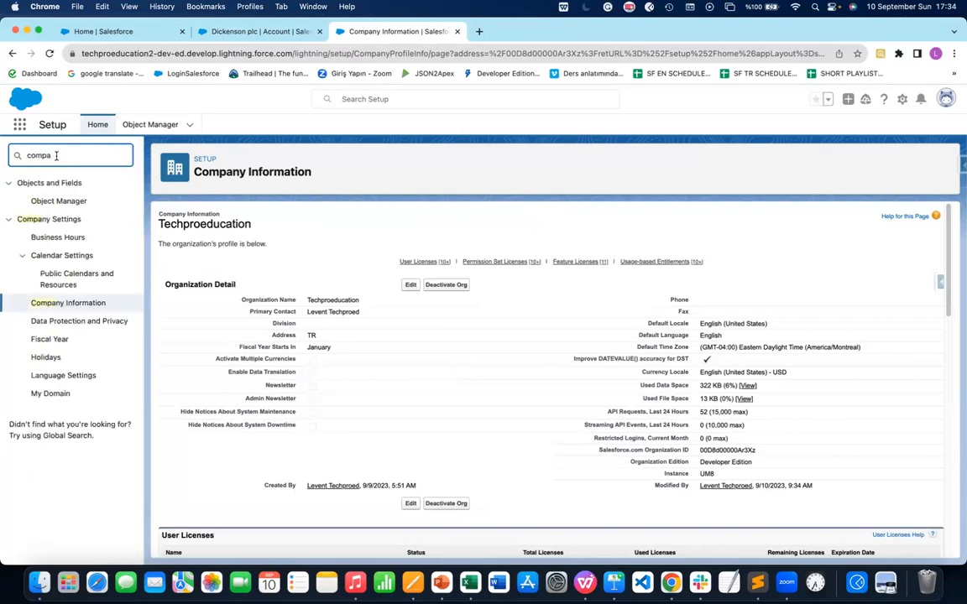
click(57, 237)
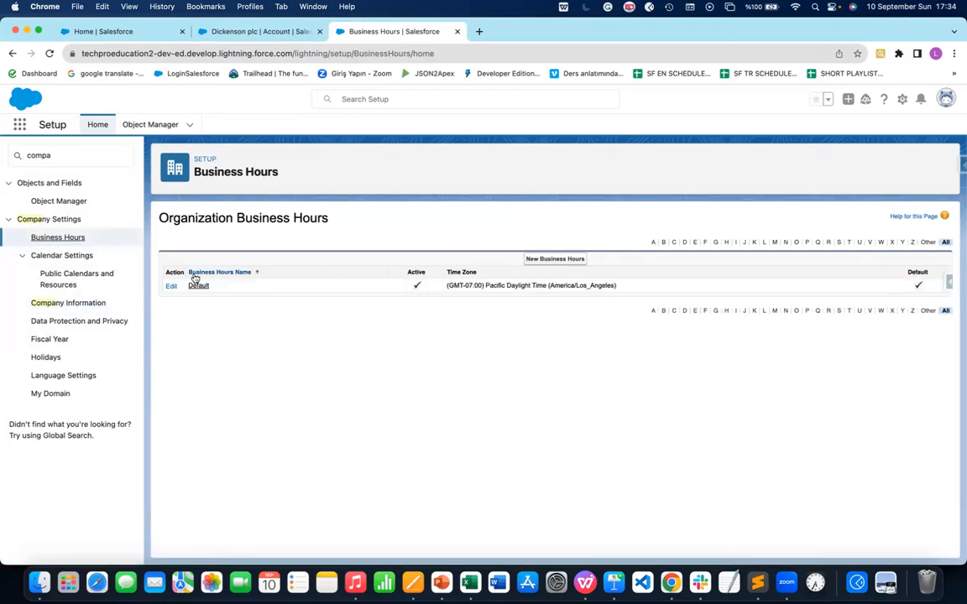
click(561, 261)
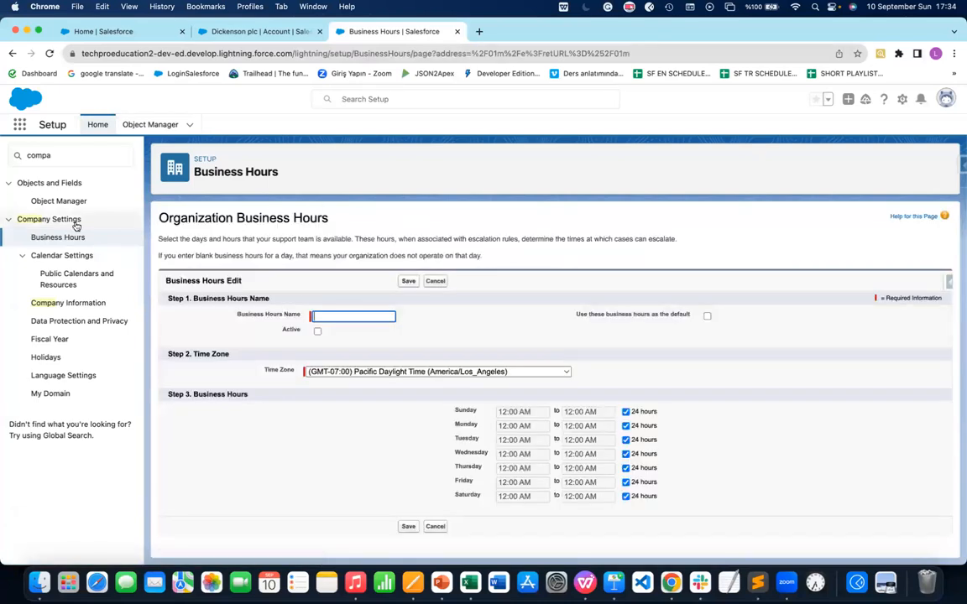
click(56, 156)
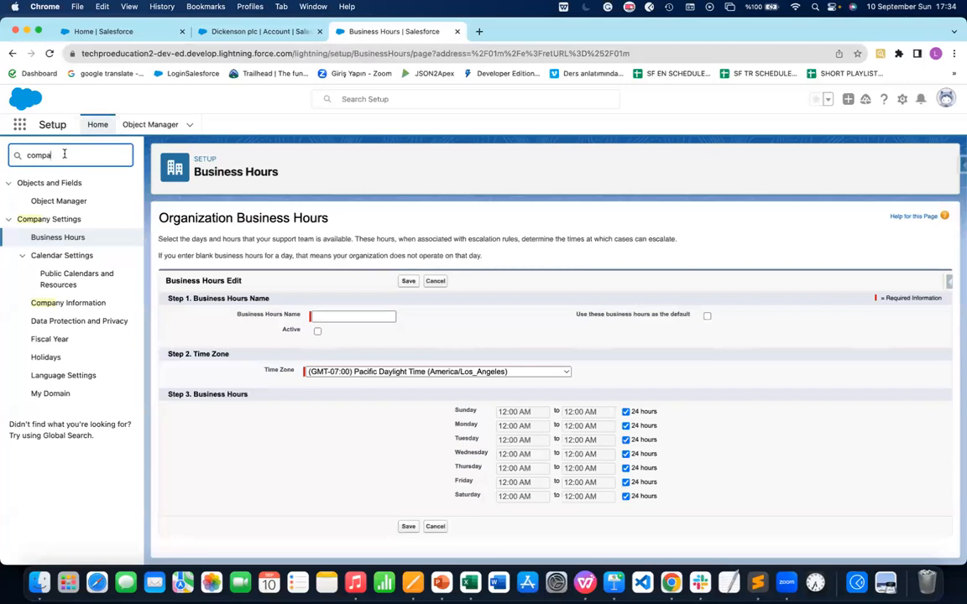
click(46, 240)
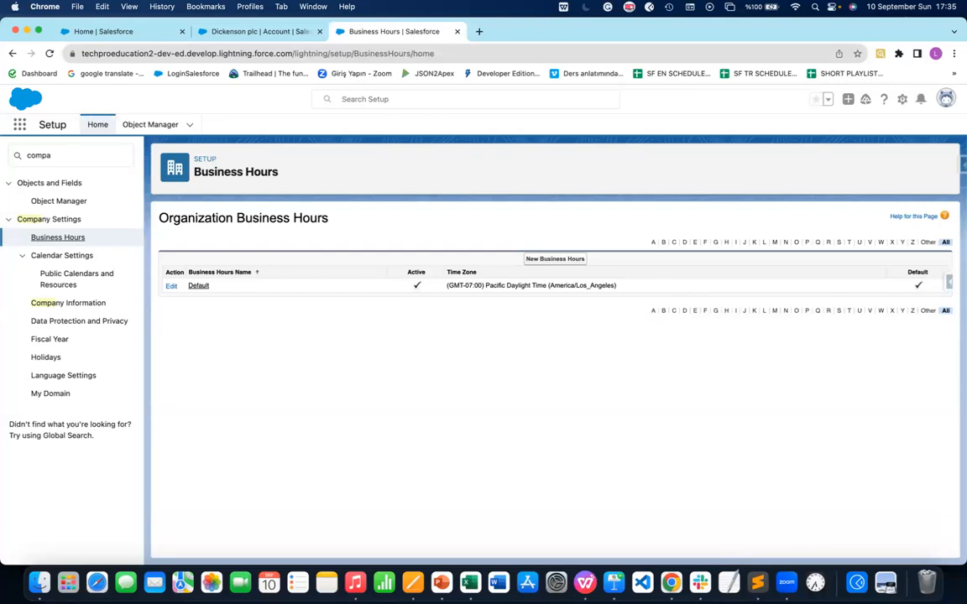
Open a blank New Business Hours form
click(552, 260)
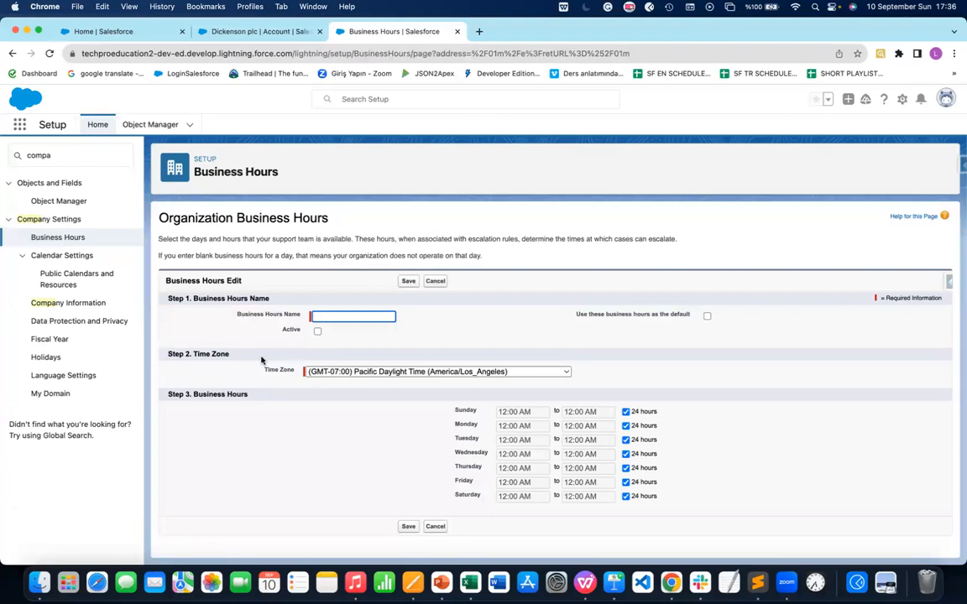
Enter 'Techpro Test' as the business hours name and tick Active
click(333, 316)
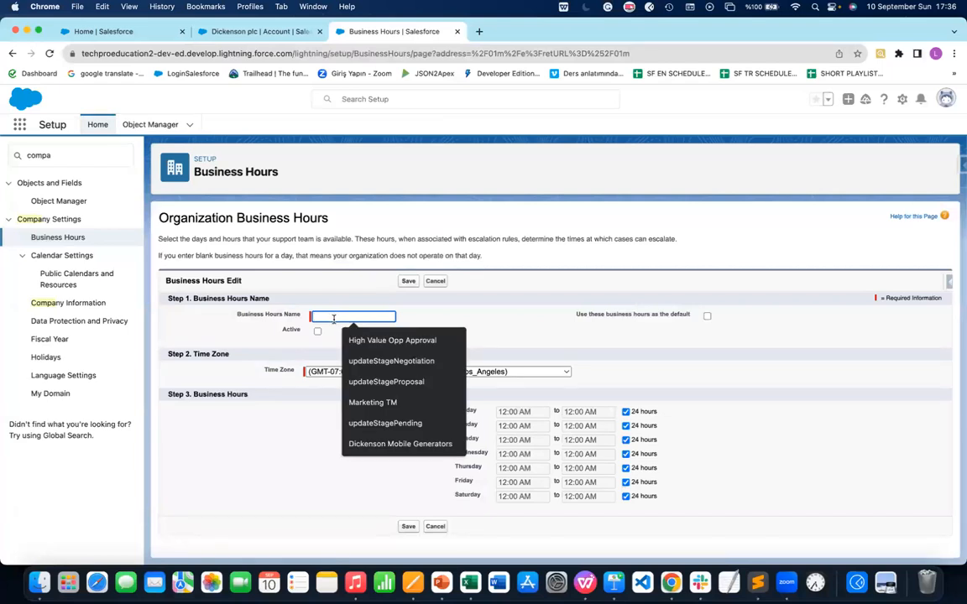
text(Techpro Test)
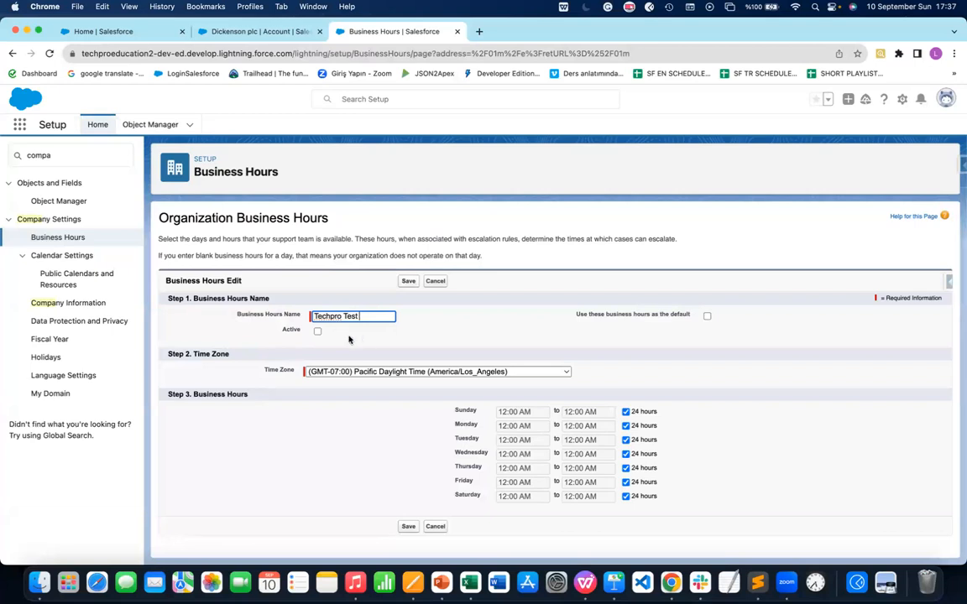
click(318, 331)
Choose (GMT-04:00) Eastern Daylight Time (America/Montreal) from the Time Zone list
click(559, 375)
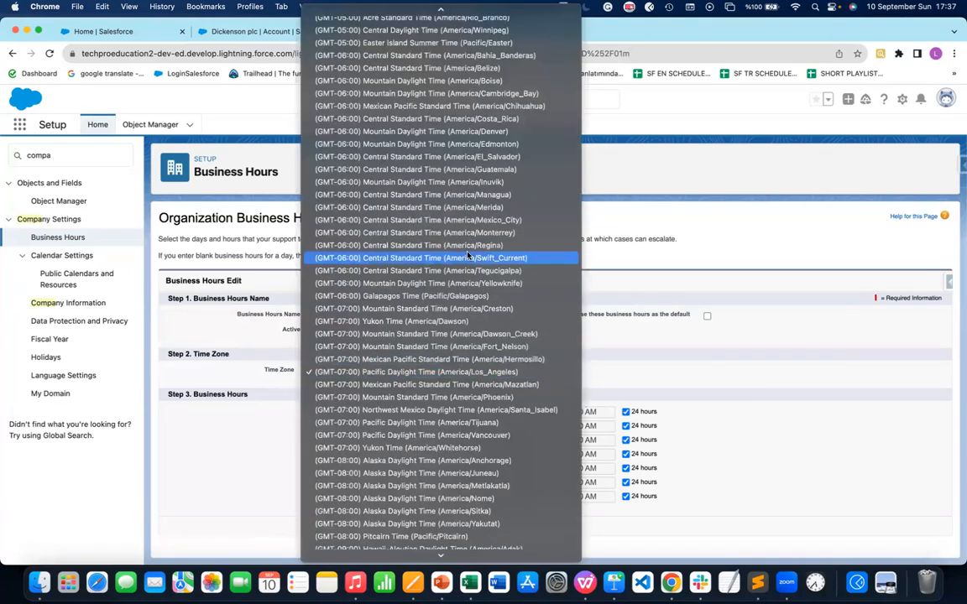
scroll(466, 250, up, 10)
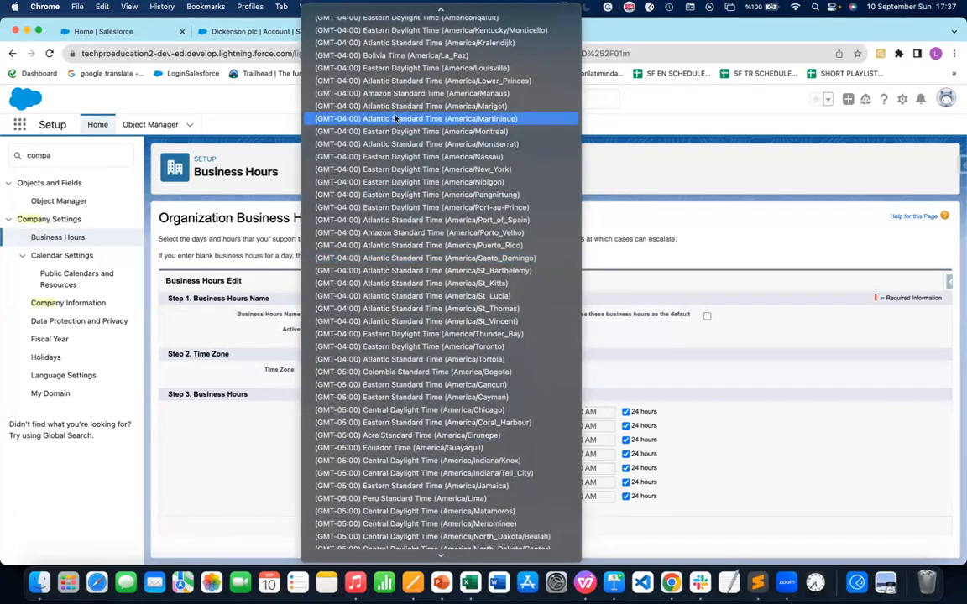
click(415, 131)
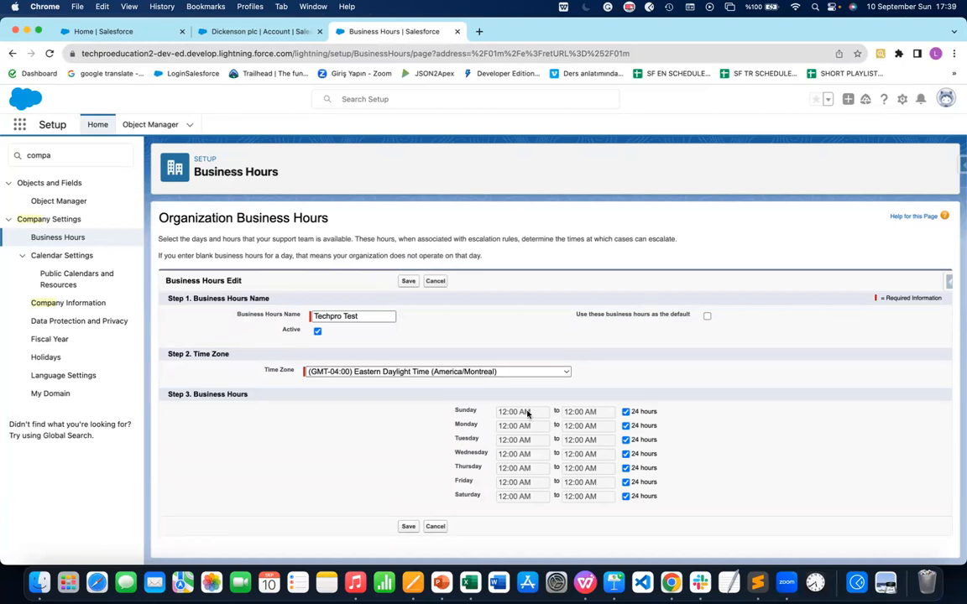
Untick 24 hours for Sunday and Saturday, keeping Monday and Tuesday at 24 hours
click(625, 412)
click(626, 426)
click(625, 440)
click(625, 440)
click(626, 496)
click(625, 426)
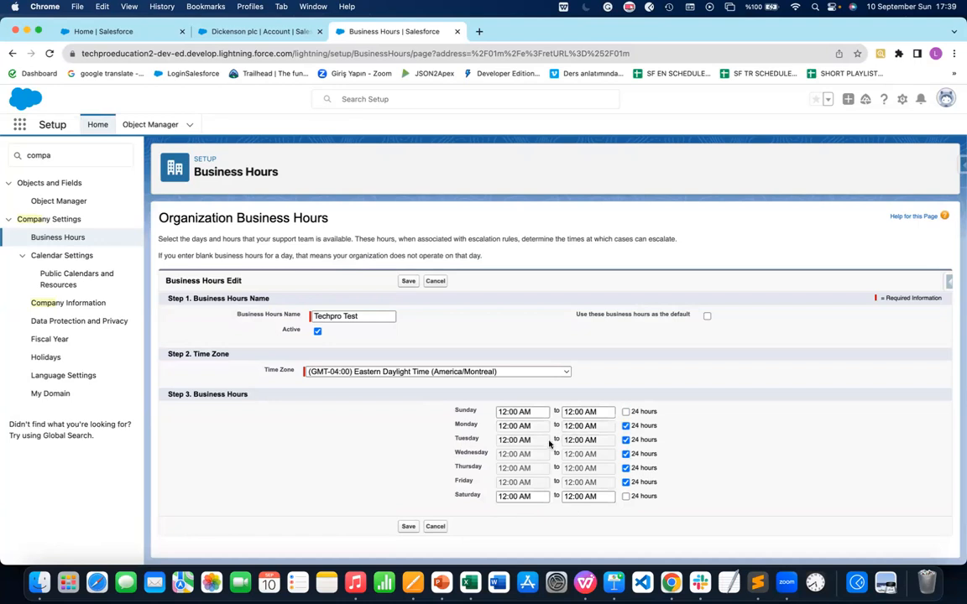
Delete the 12:00 AM start and end times for Sunday and Saturday
click(513, 412)
drag(514, 412, 486, 415)
key(BackSpace)
click(597, 411)
drag(597, 412, 558, 412)
key(BackSpace)
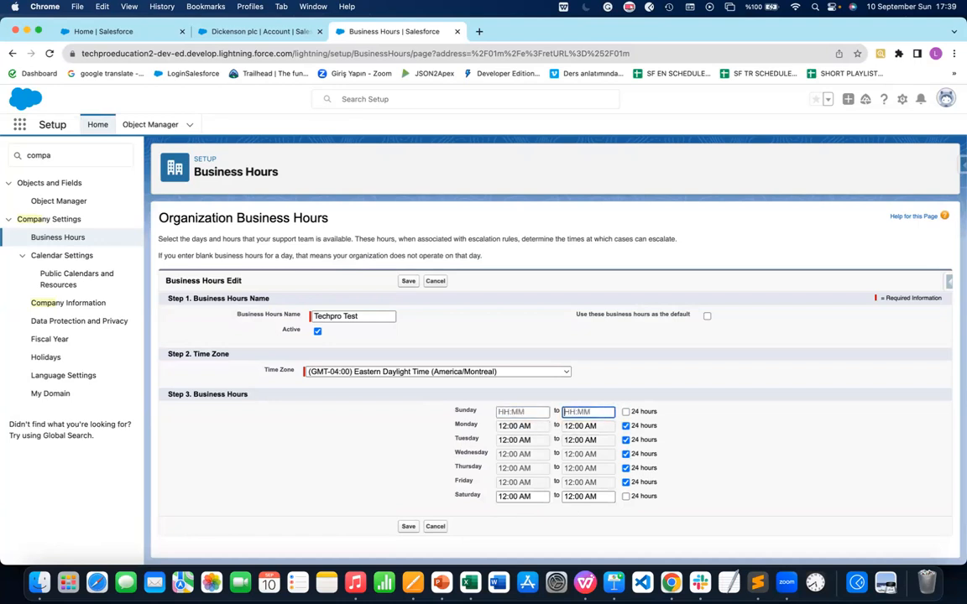
drag(529, 497, 494, 497)
key(BackSpace)
drag(597, 496, 557, 496)
key(BackSpace)
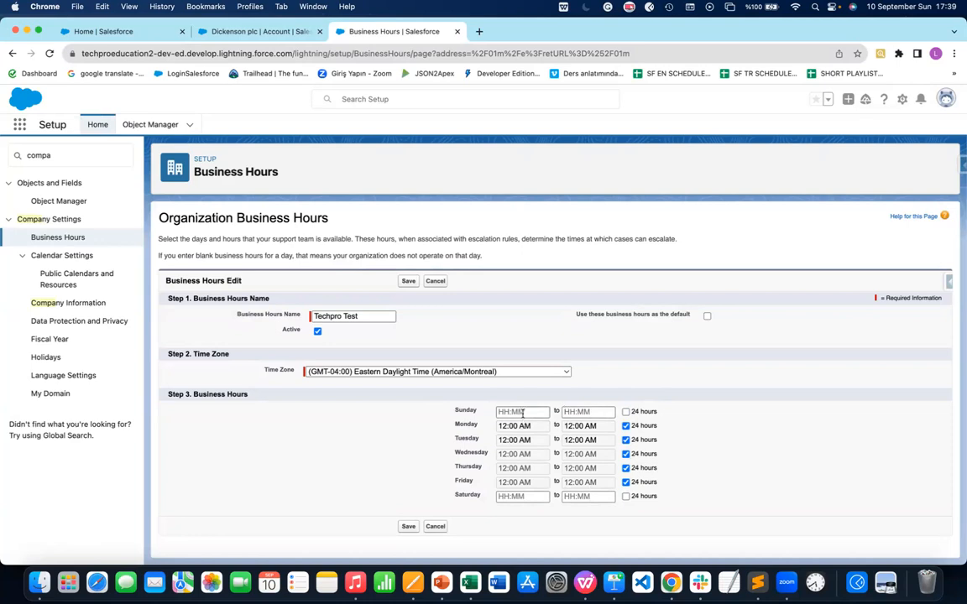
Enter Sunday hours 13:30 to 17:00, then untick Monday's 24 hours
click(520, 413)
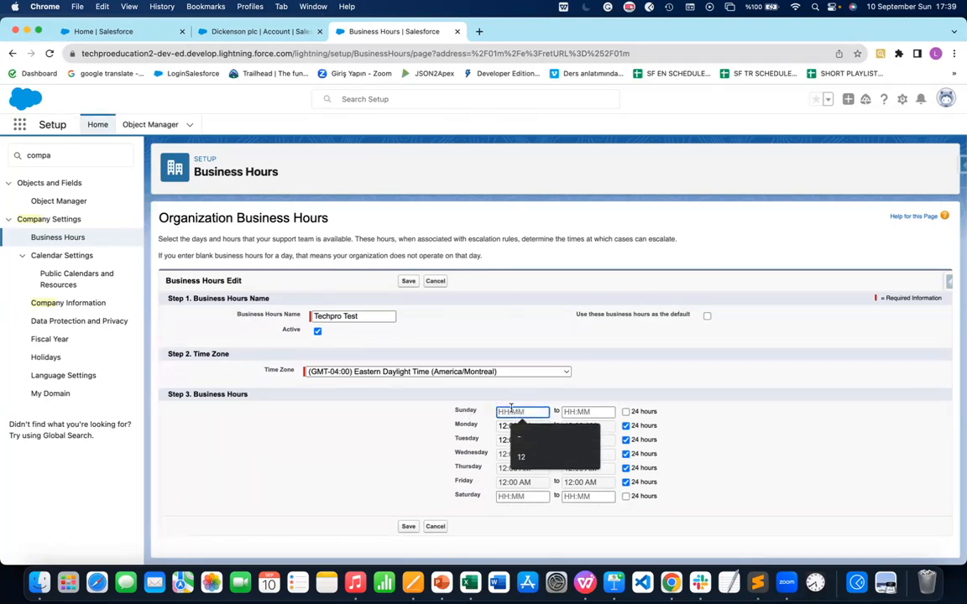
text(13)
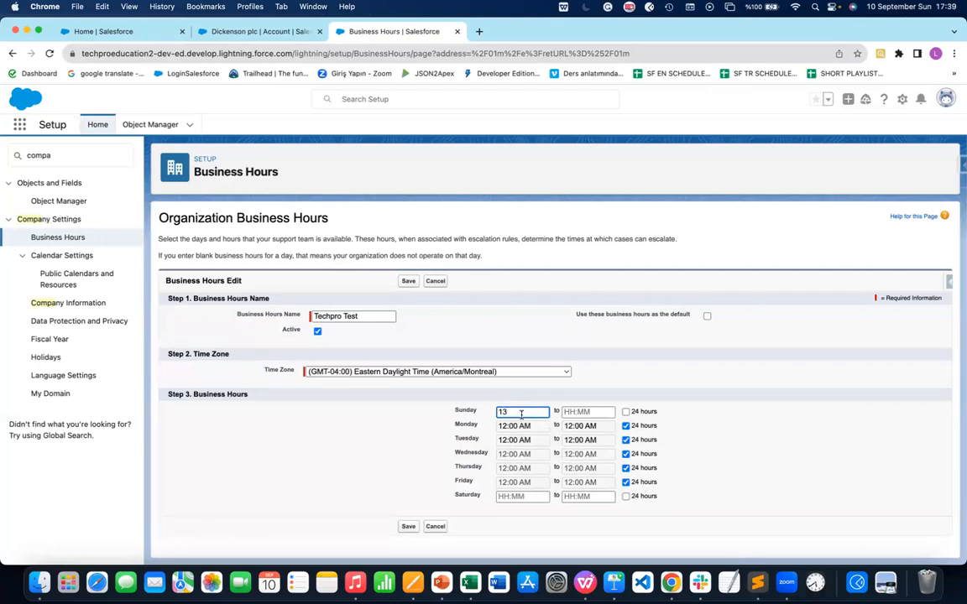
text(30)
click(547, 403)
click(509, 412)
text(:)
click(570, 412)
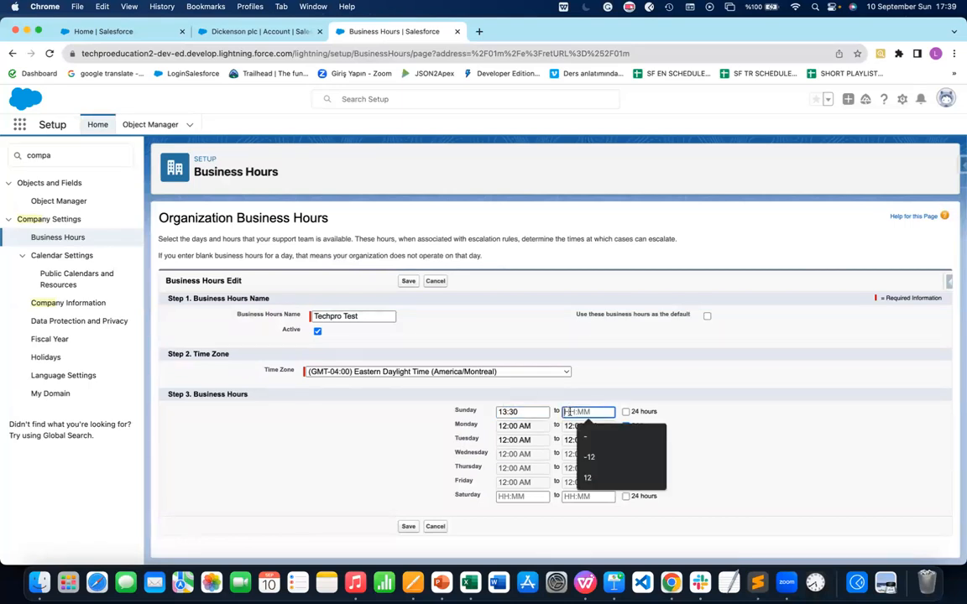
text(17:00)
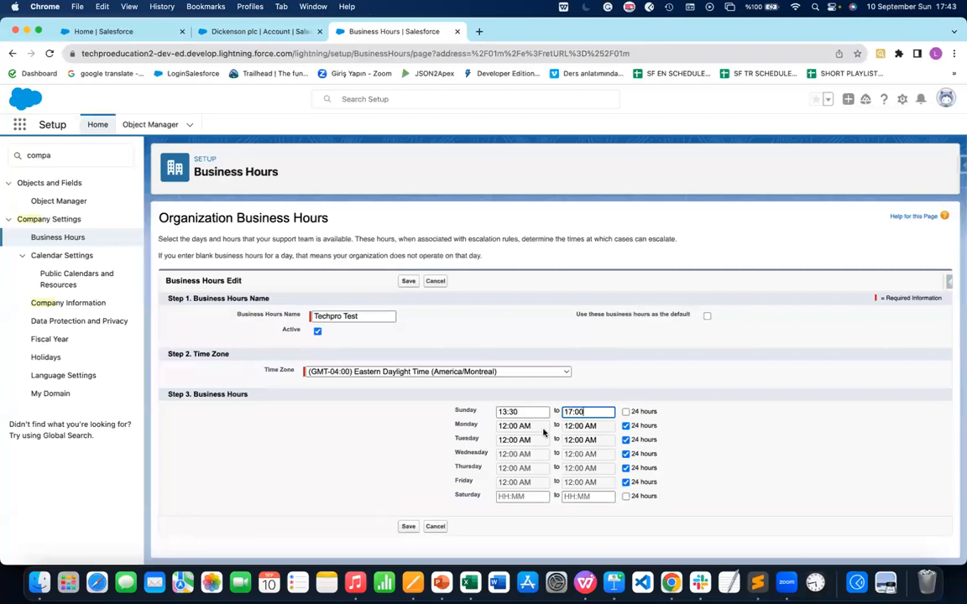
click(625, 426)
Return Monday and Sunday to 24 hours, set Saturday 8:30 to 13:00, and save
click(625, 426)
click(625, 412)
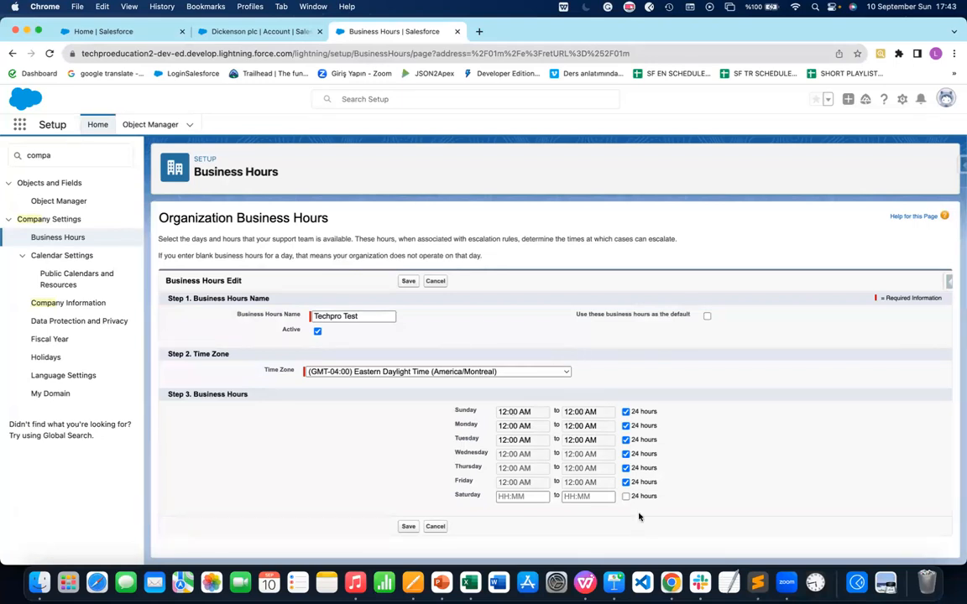
click(506, 496)
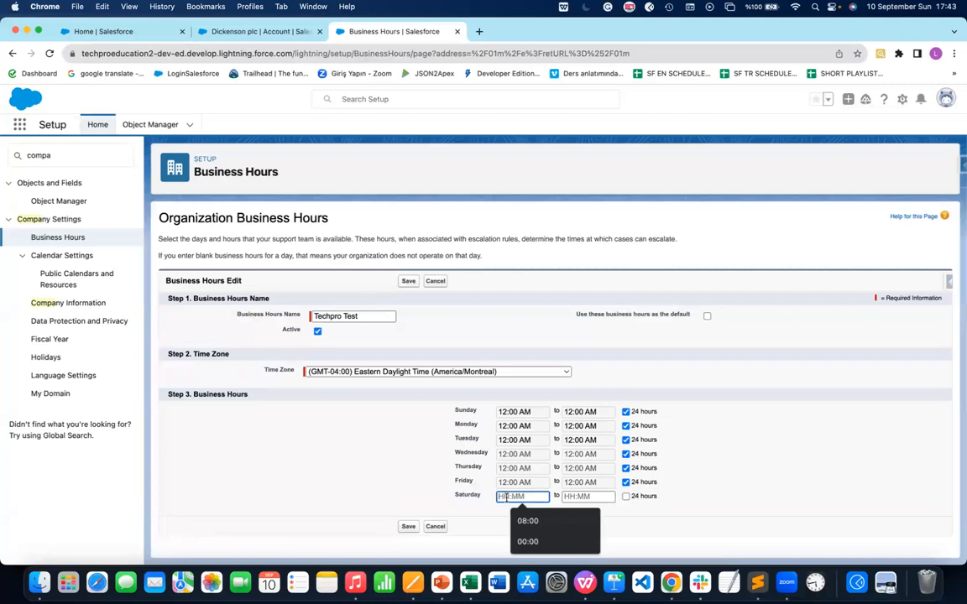
text(000)
key(BackSpace)
key(BackSpace)
text(8:30)
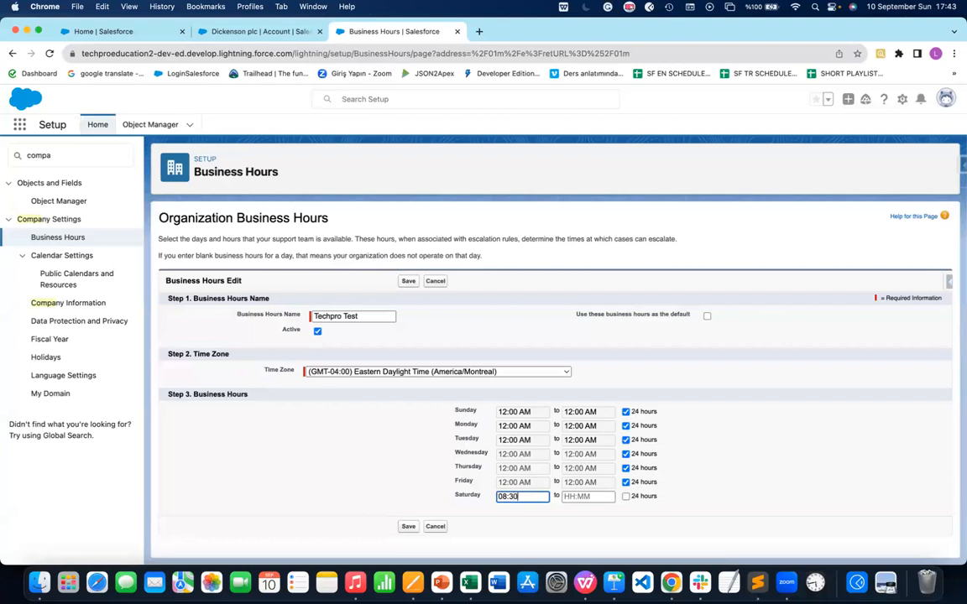
click(565, 496)
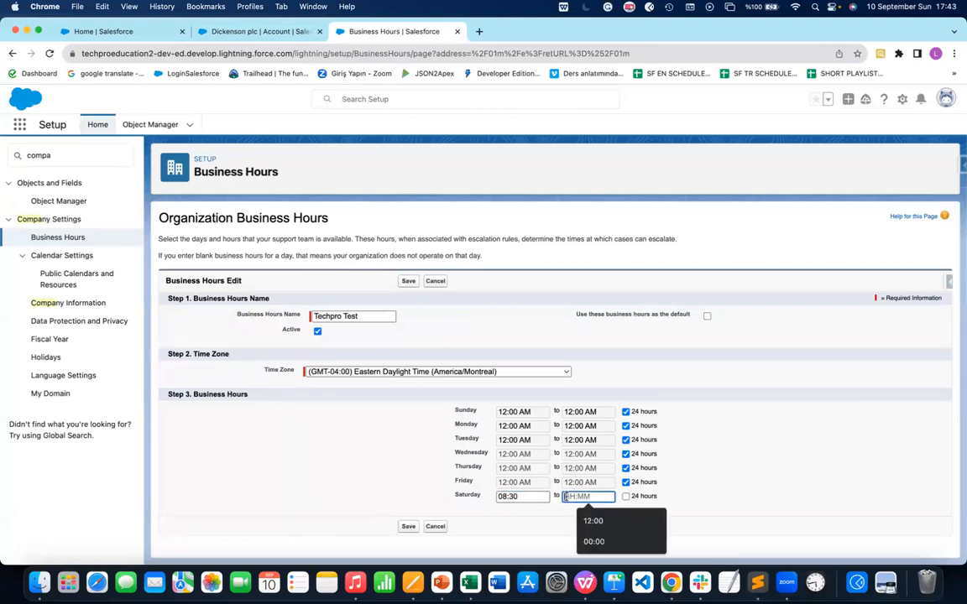
text(13:00)
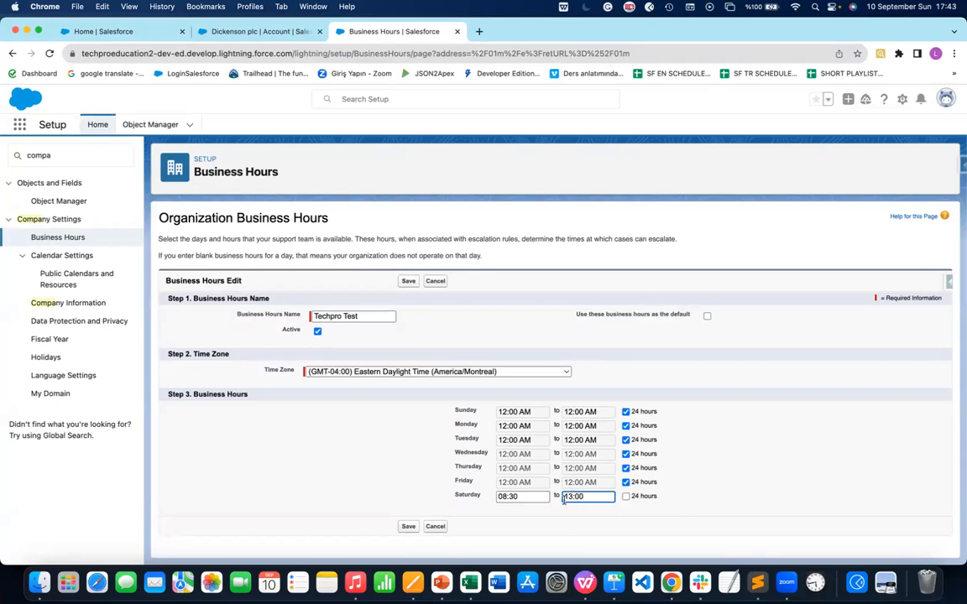
click(741, 475)
click(411, 528)
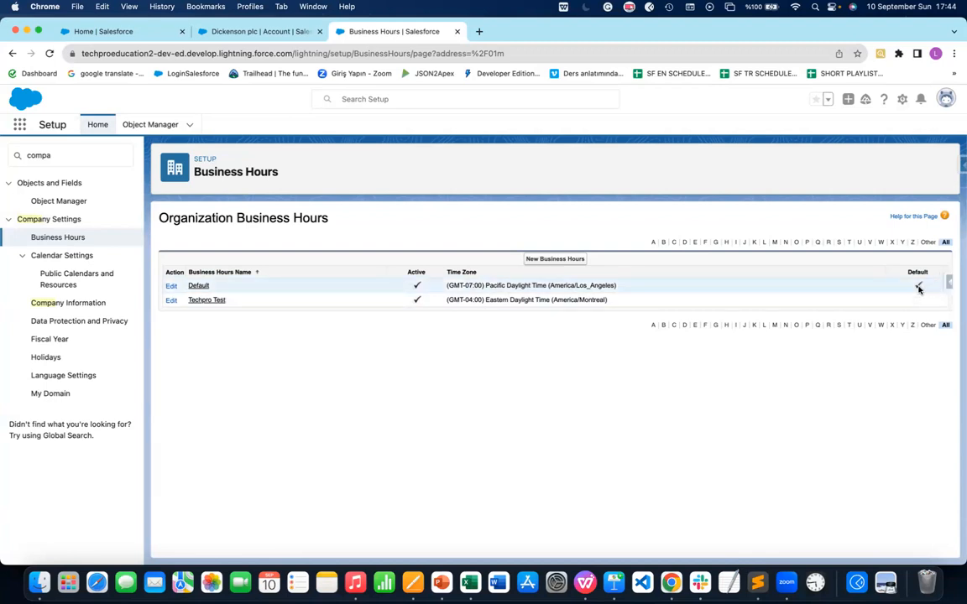
Edit Techpro Test, mark it as the default business hours, save, then open Fiscal Year
click(170, 300)
click(708, 316)
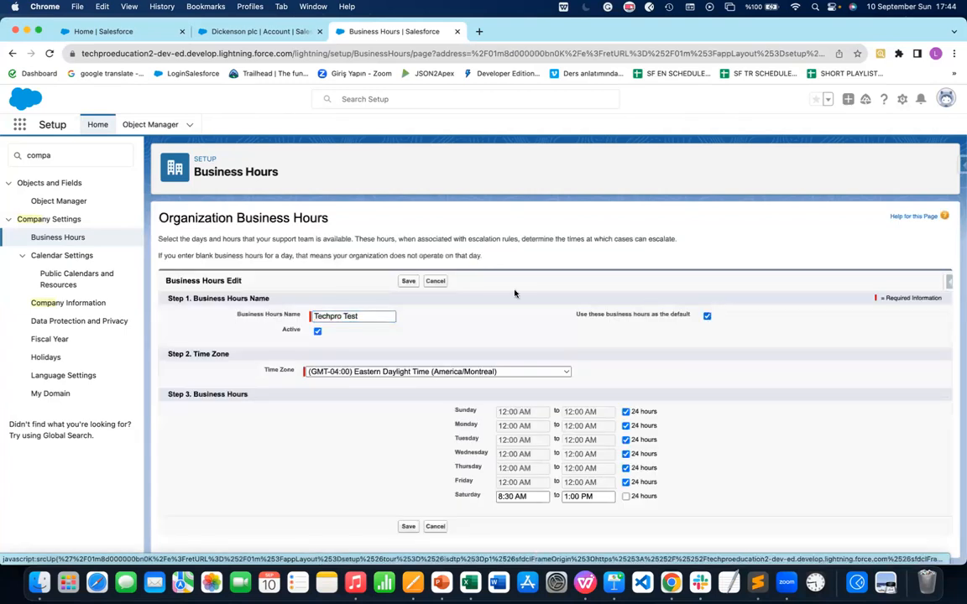
click(409, 282)
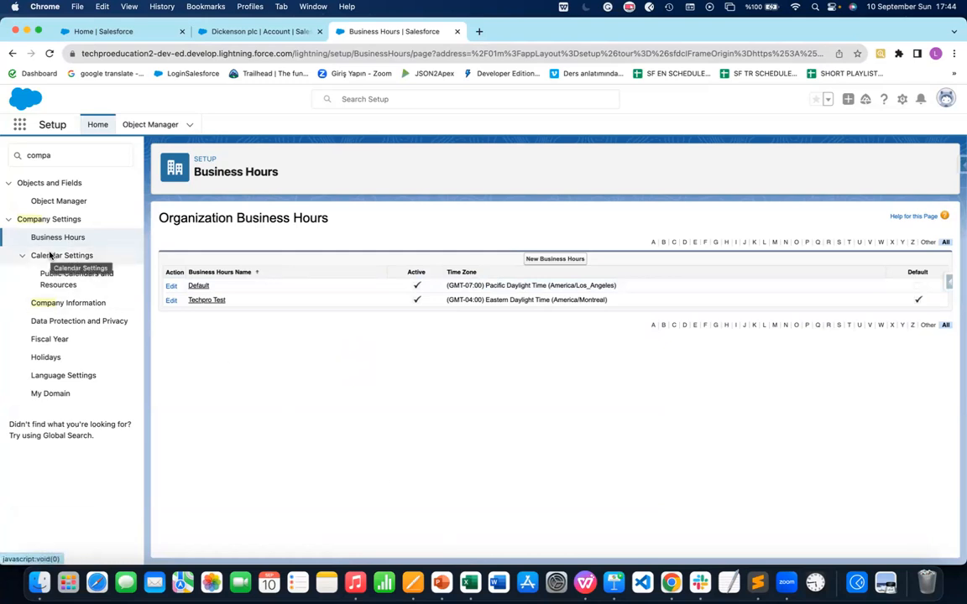
click(50, 341)
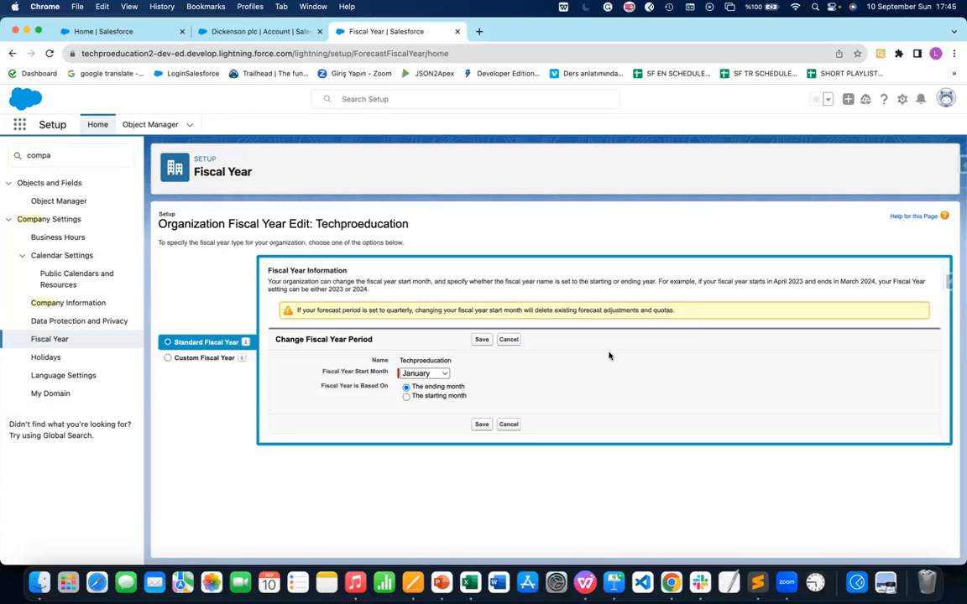
Try basing the fiscal year on the starting month, keeping January as start month
click(406, 396)
click(445, 376)
click(447, 375)
click(443, 377)
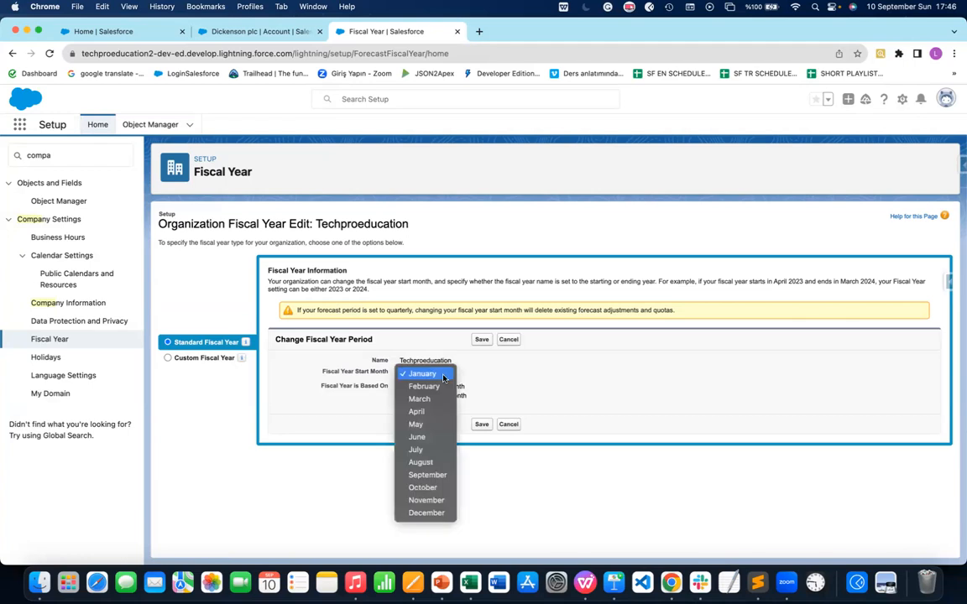
click(446, 375)
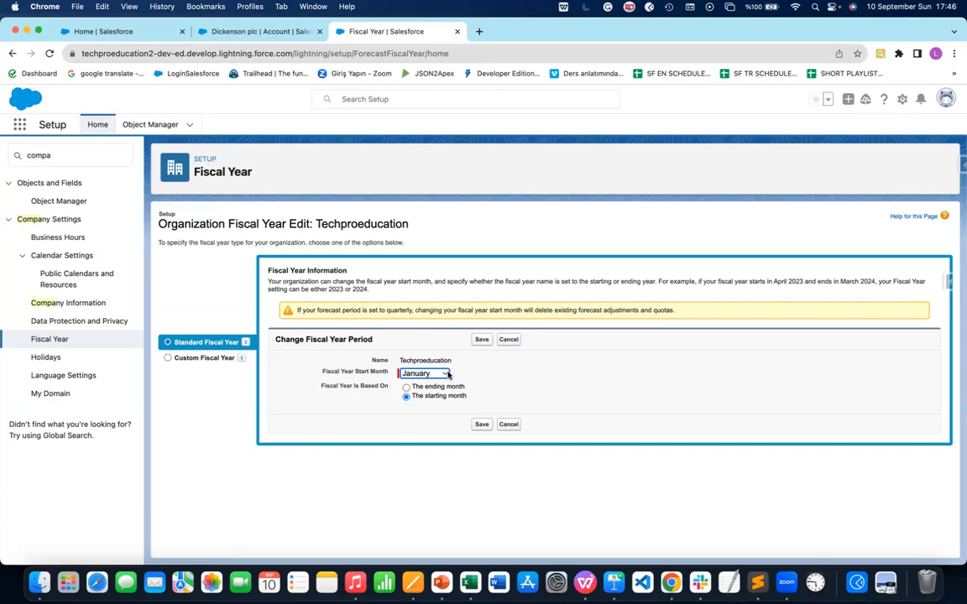
click(447, 376)
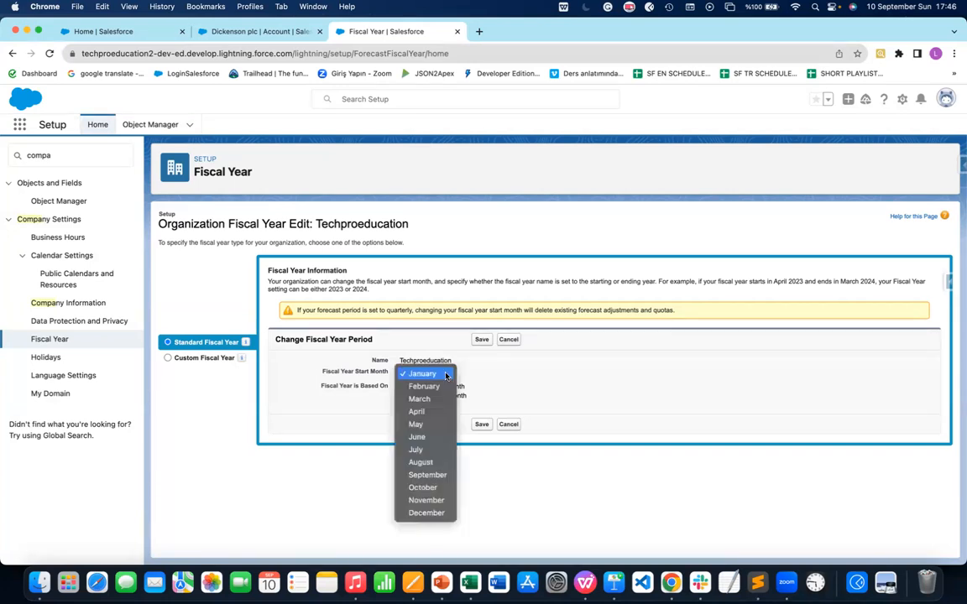
click(475, 429)
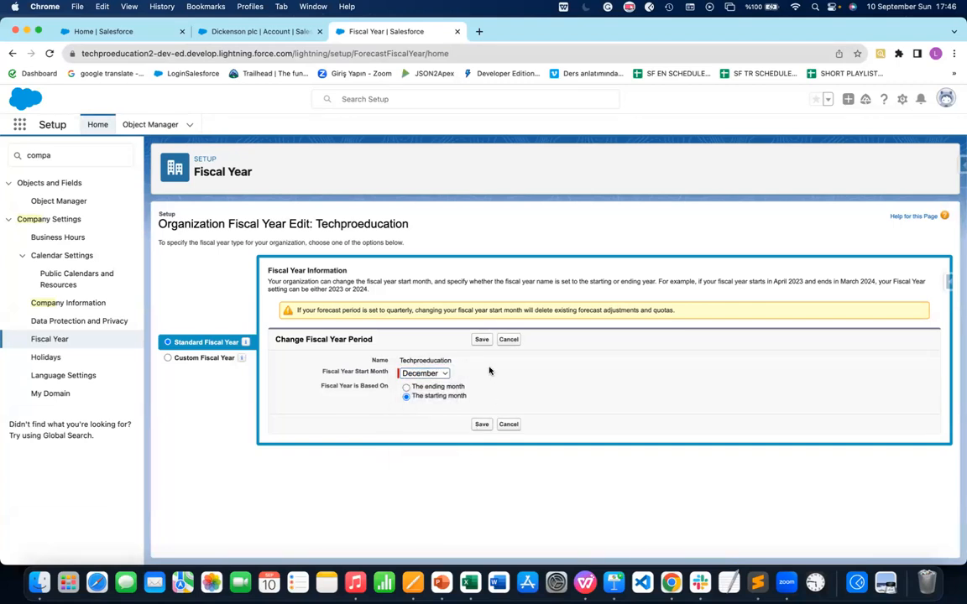
Switch back to ending-month naming with a January start, then view the Custom Fiscal Year option
click(406, 387)
click(444, 375)
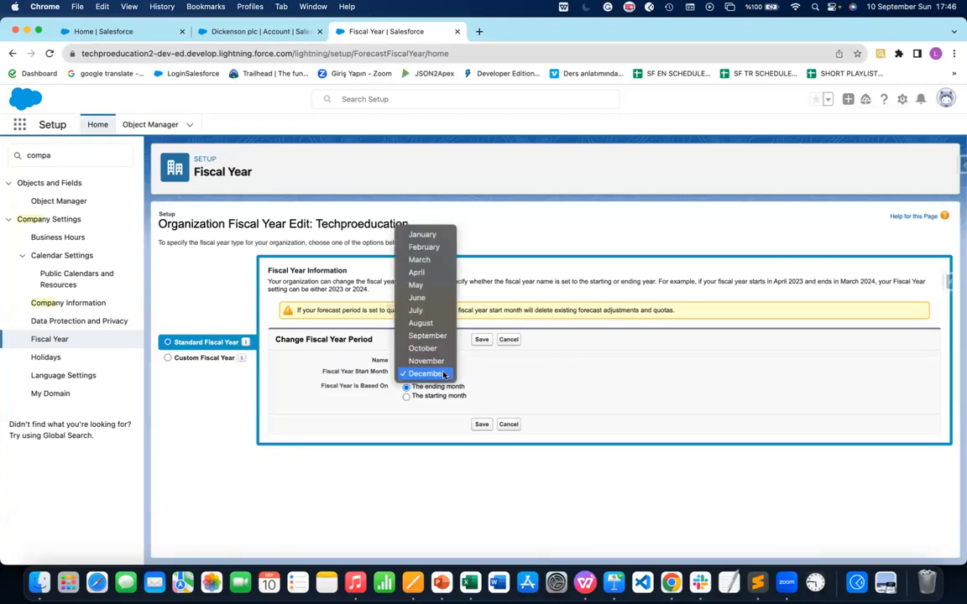
click(424, 235)
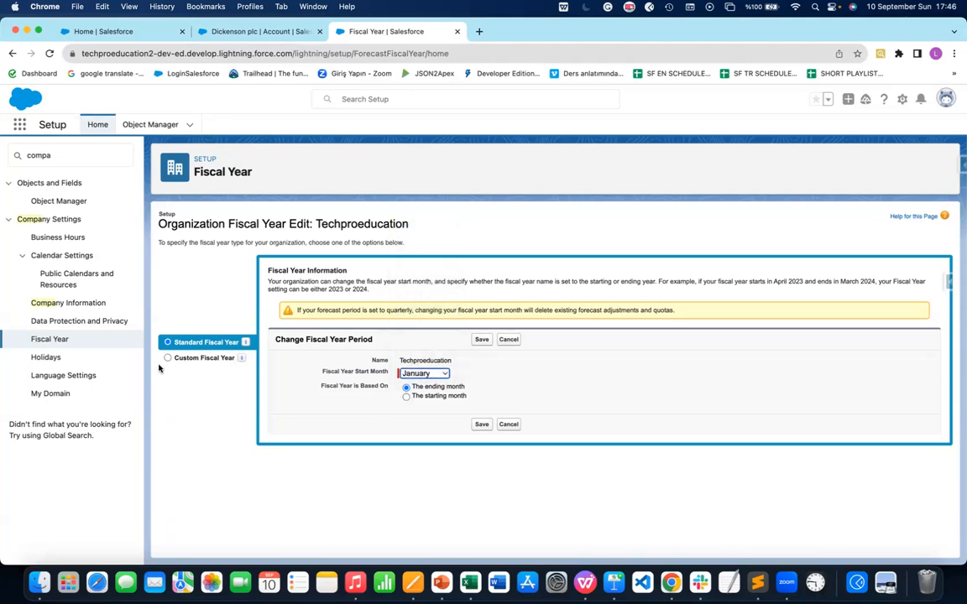
click(168, 359)
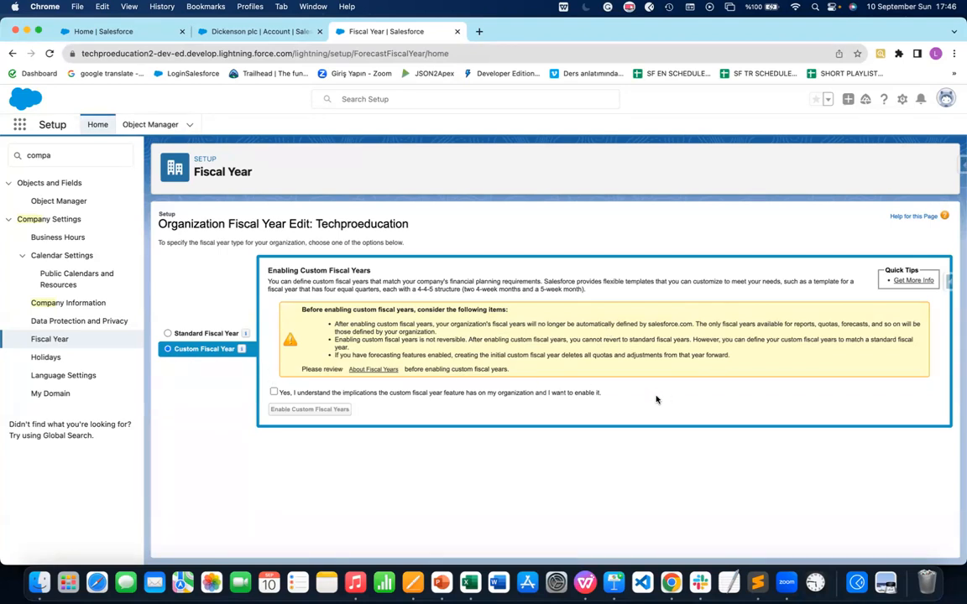
Save the standard fiscal year starting in January, named after its starting month, and confirm
click(169, 334)
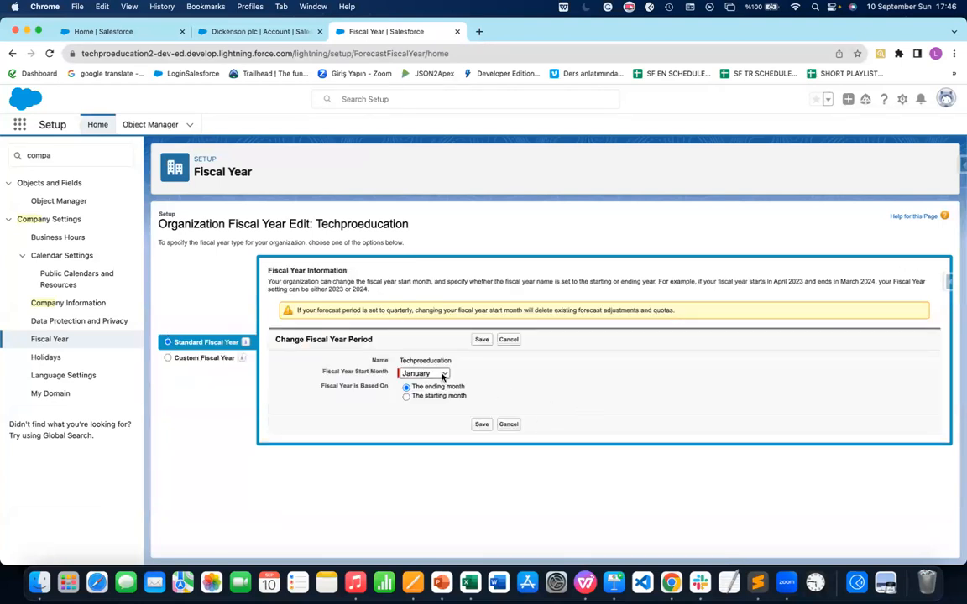
click(446, 374)
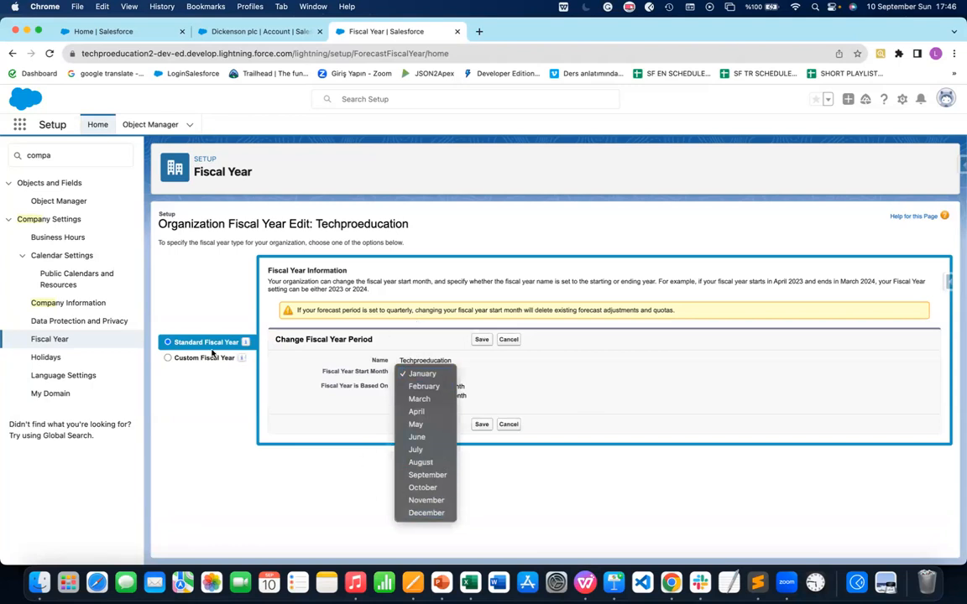
click(295, 366)
mouse_move(246, 344)
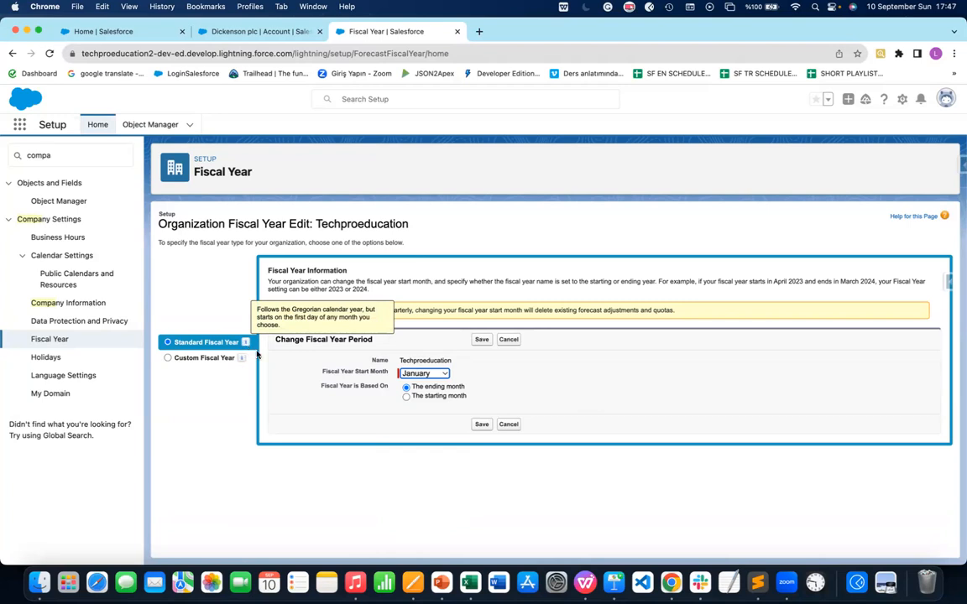
click(406, 397)
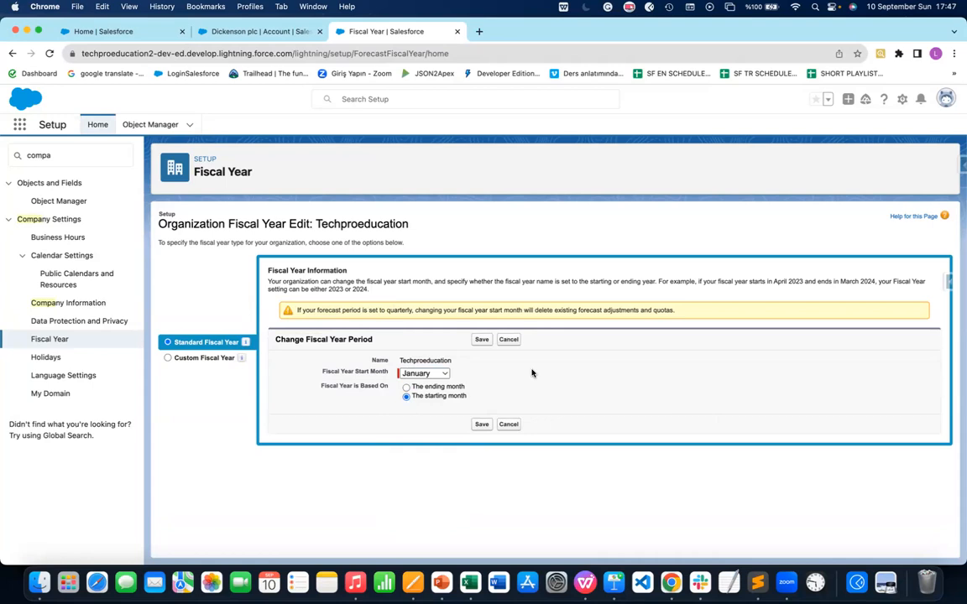
click(482, 425)
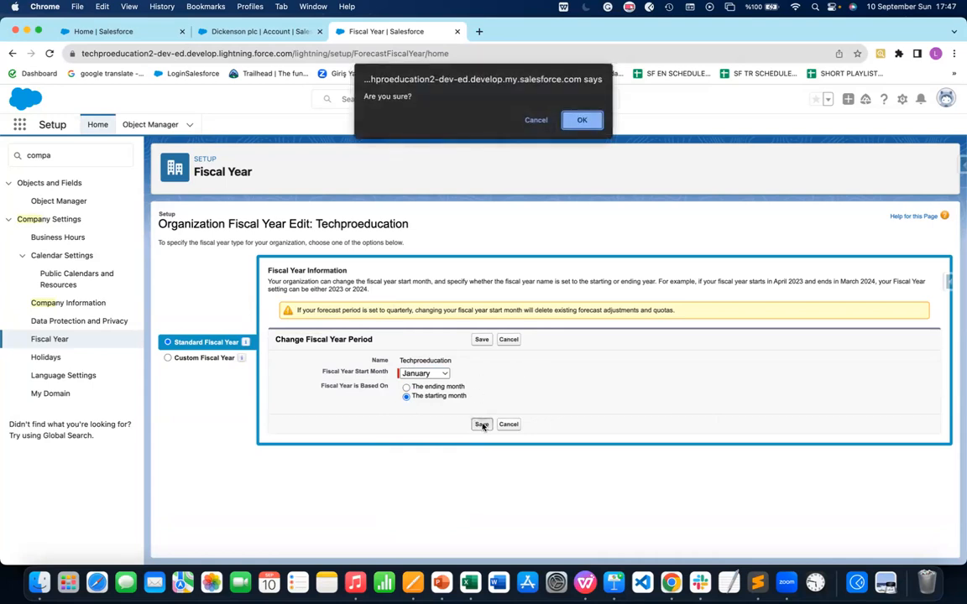
click(580, 120)
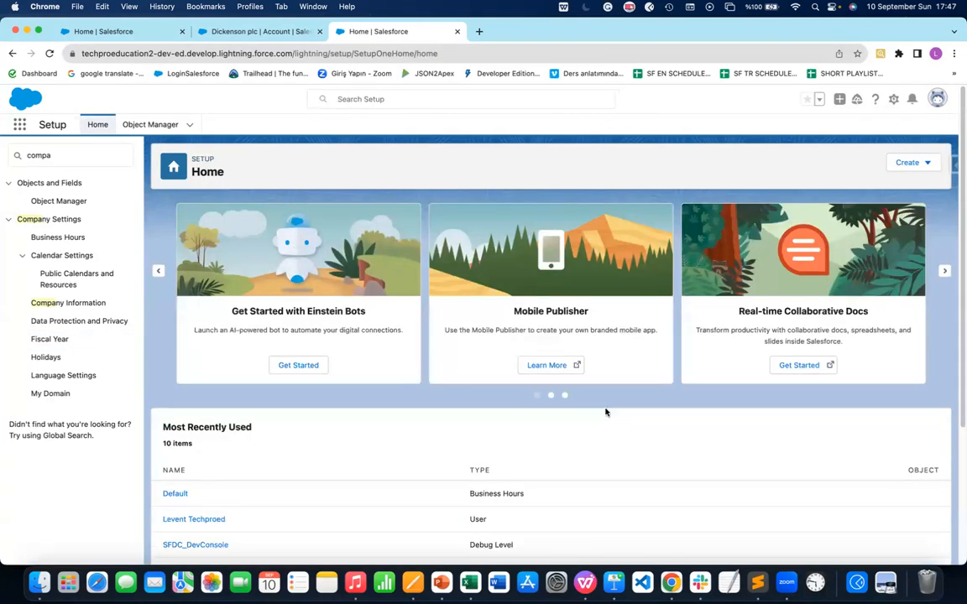
click(42, 359)
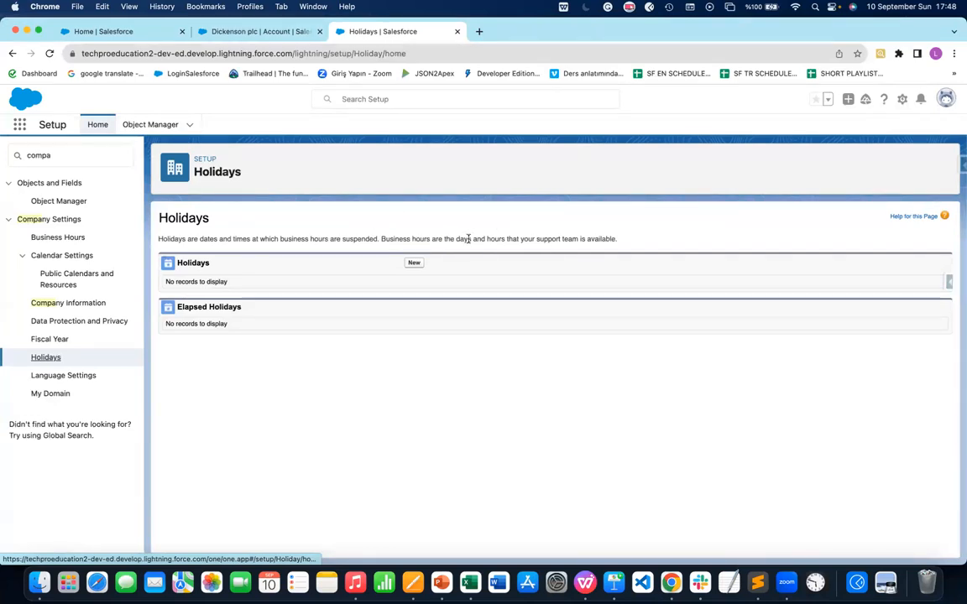
Start a new holiday and name it 'Labor Day'
click(414, 263)
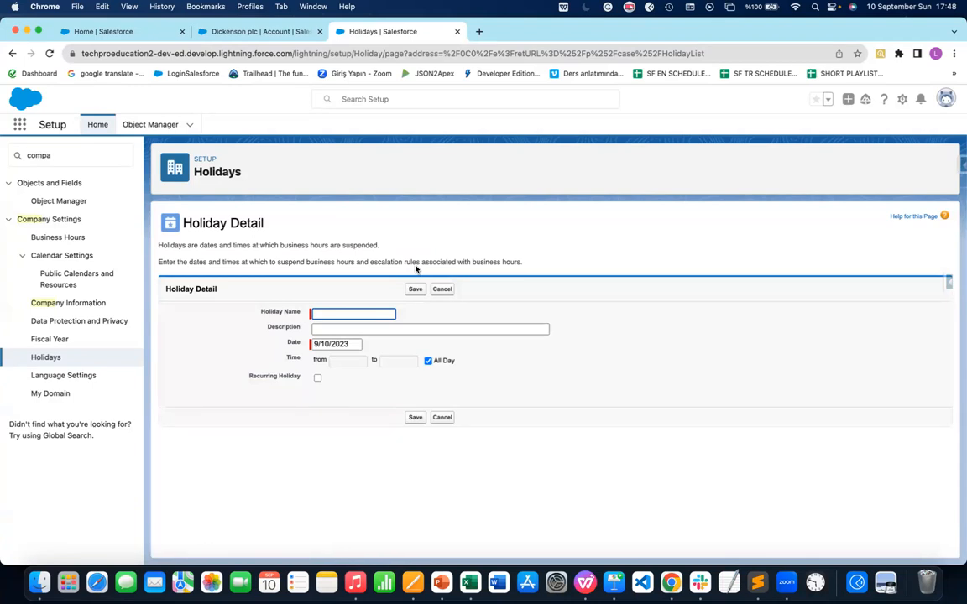
click(323, 314)
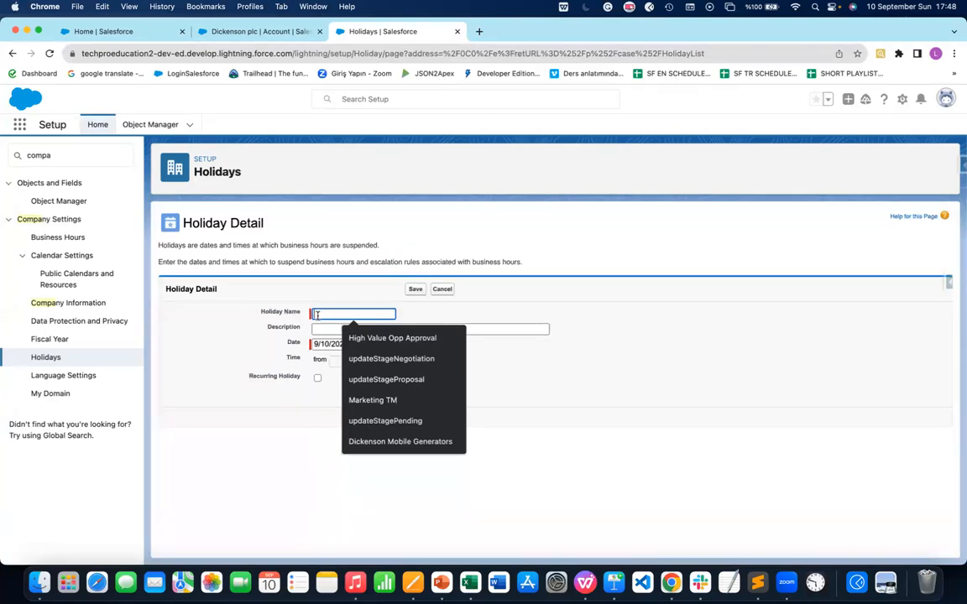
text(Laboe)
key(BackSpace)
text(r Day)
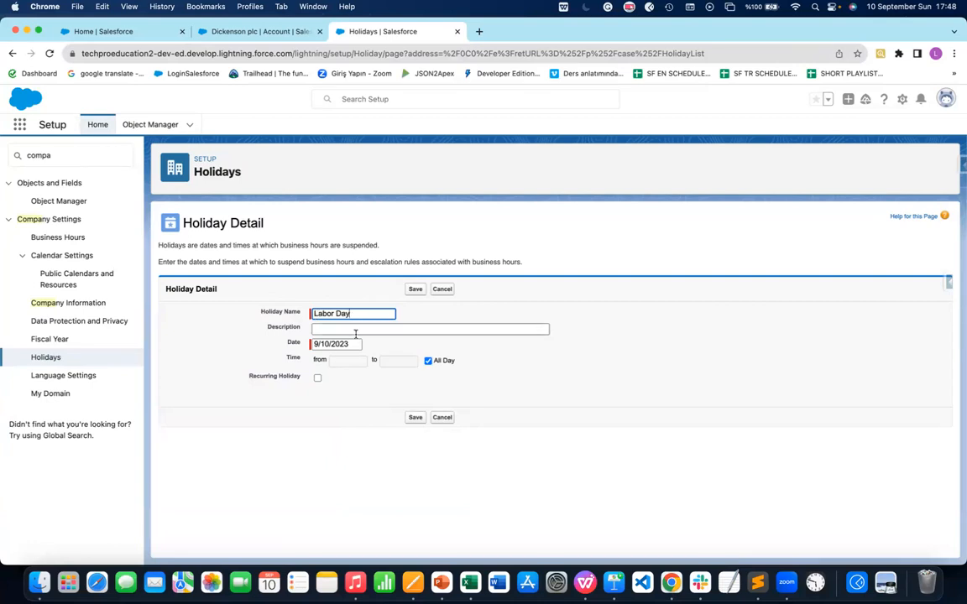
Date the holiday 9/4/2023, keep it all day, and mark it recurring
click(324, 333)
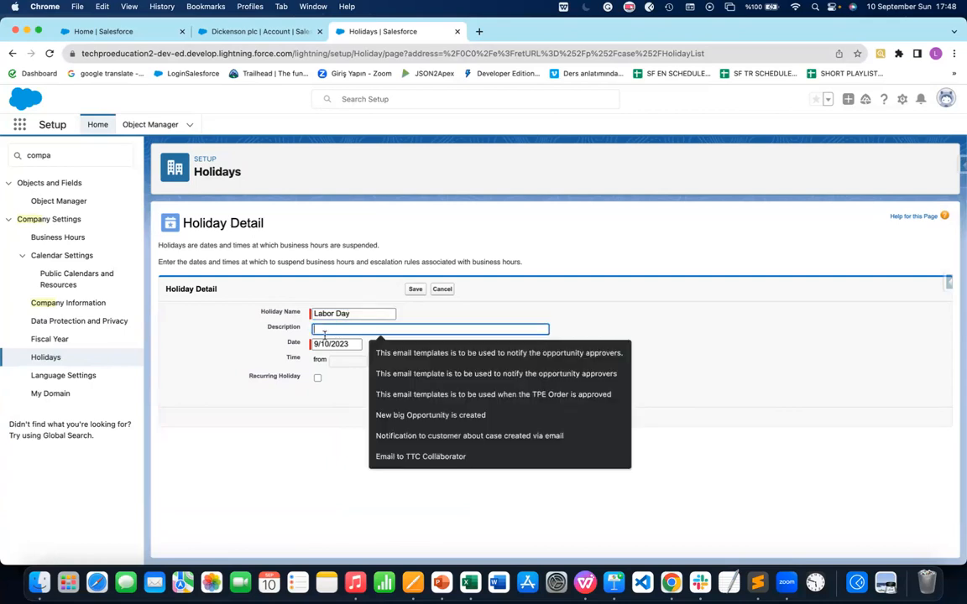
click(317, 379)
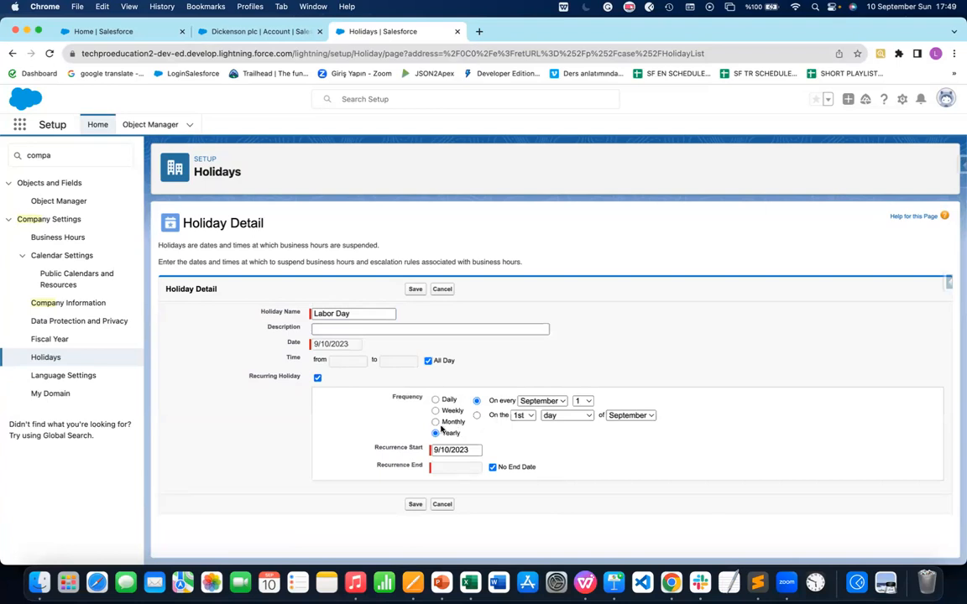
click(317, 378)
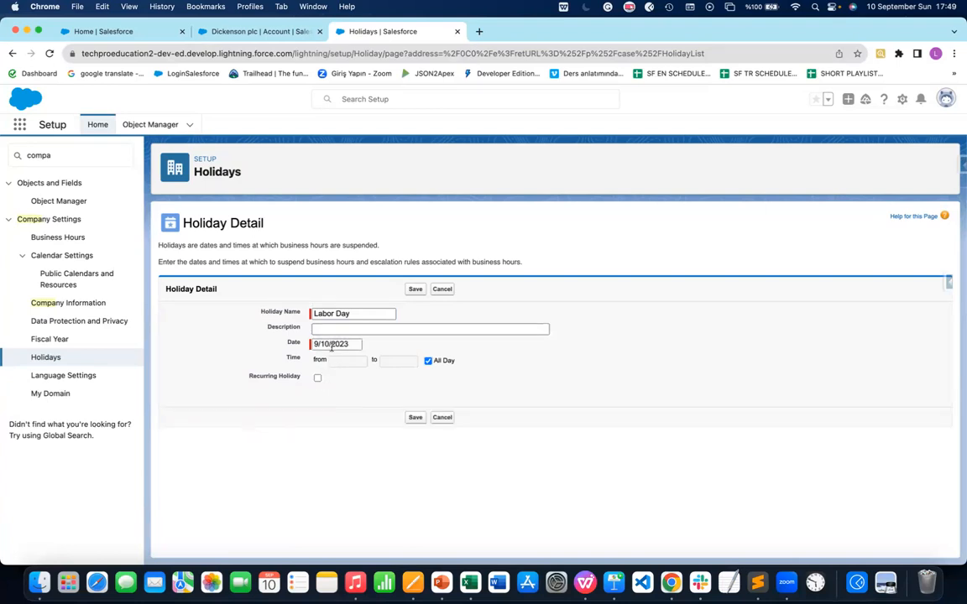
click(326, 343)
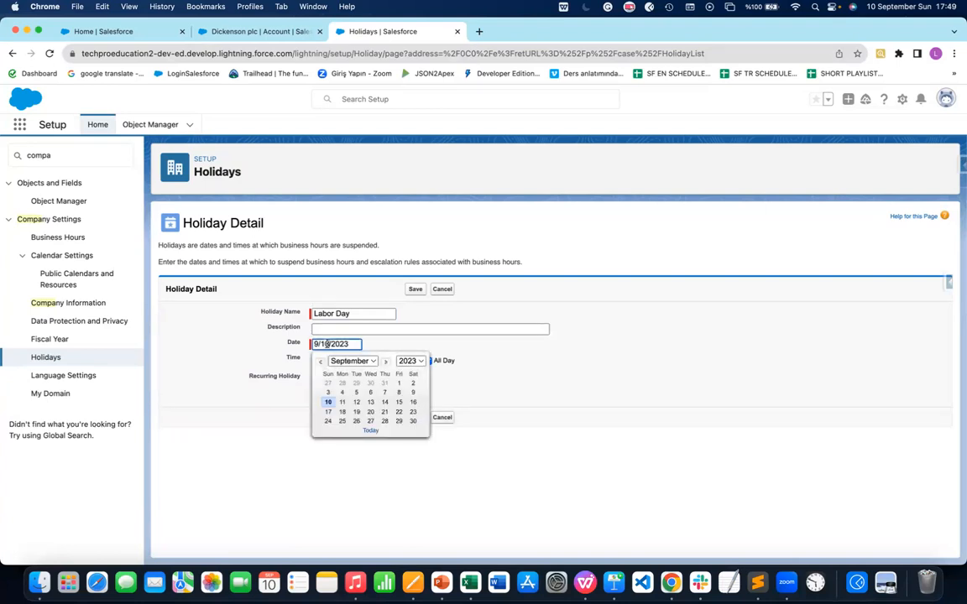
click(343, 393)
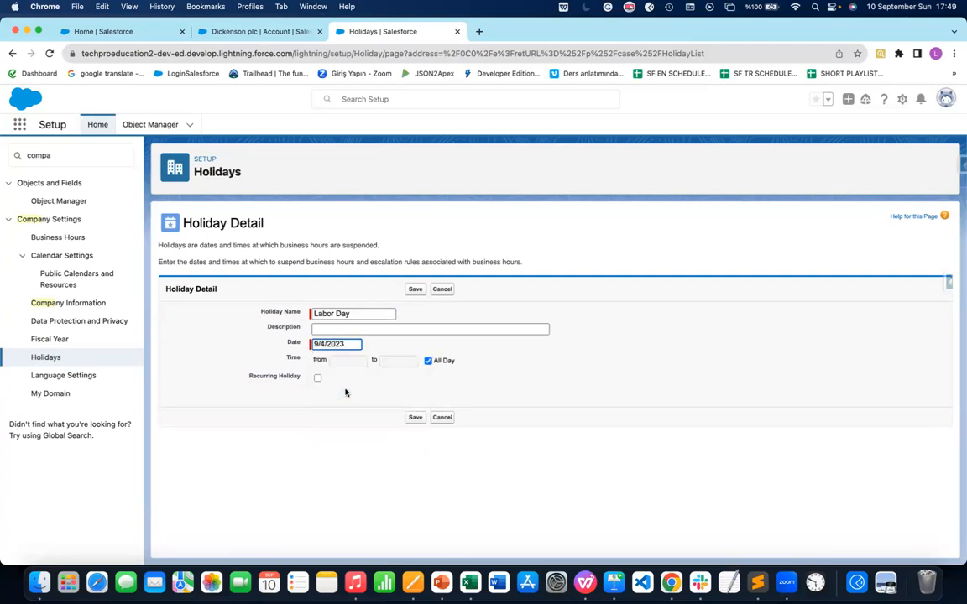
click(428, 361)
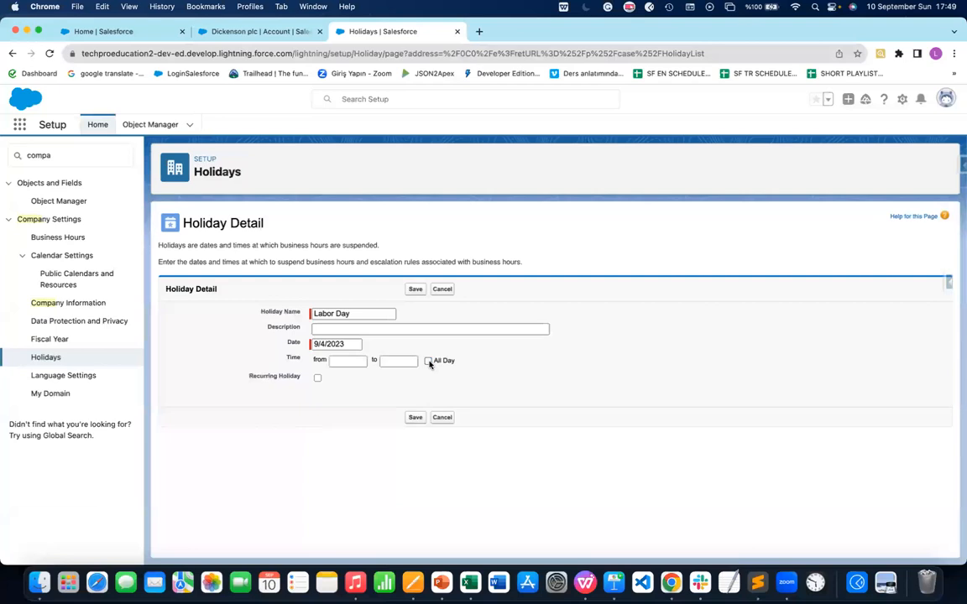
click(347, 360)
click(415, 374)
click(428, 362)
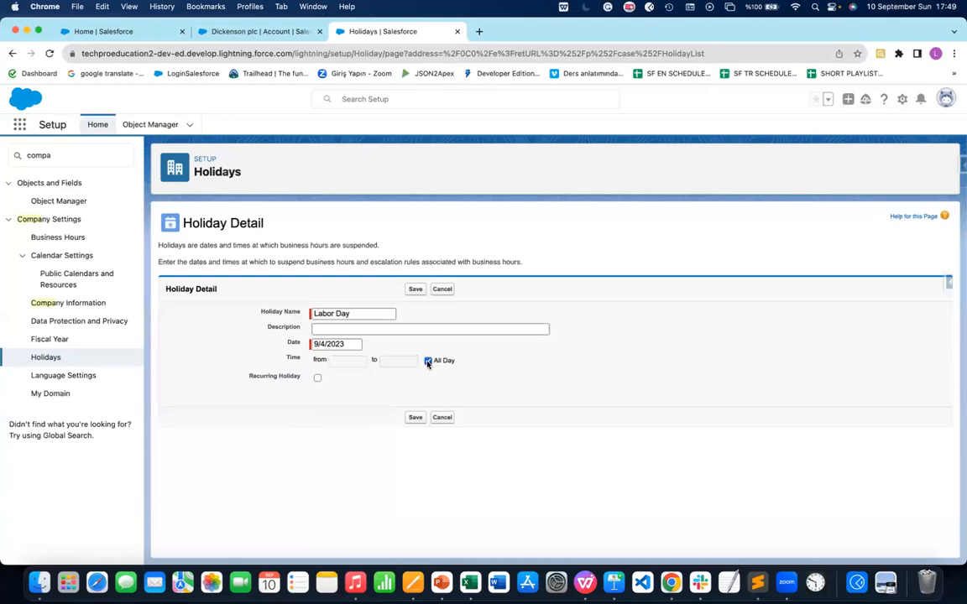
click(318, 378)
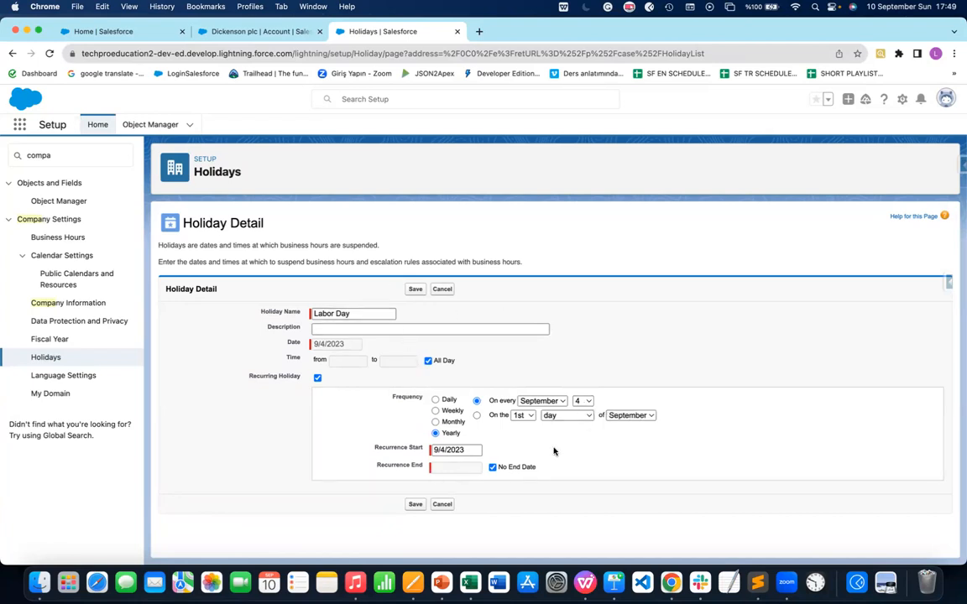
Try a 2nd-Sunday weekday pattern, then revert Labor Day to recurring every September 4
click(477, 416)
click(529, 418)
click(531, 418)
click(528, 416)
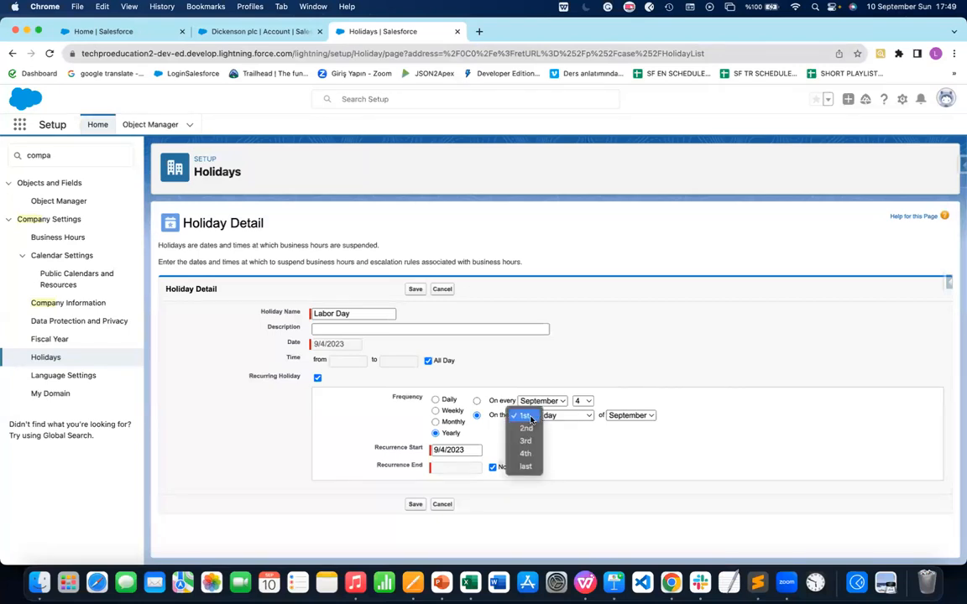
click(537, 430)
click(566, 416)
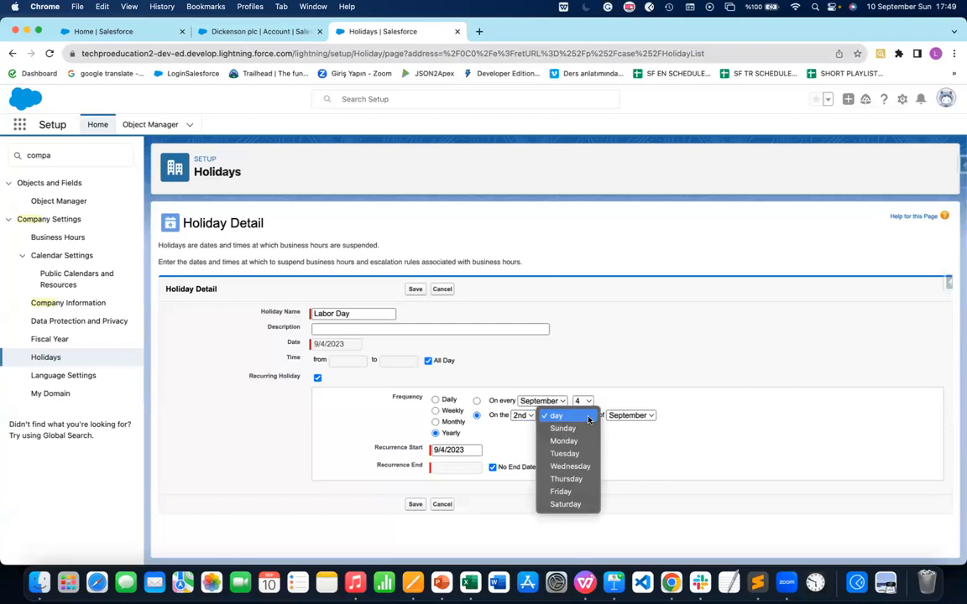
click(564, 430)
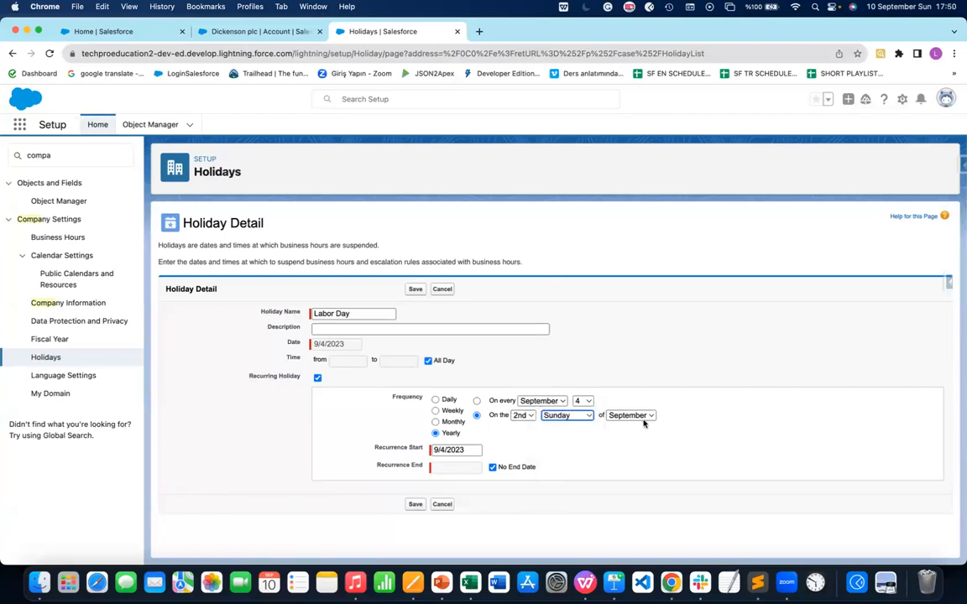
click(525, 415)
click(525, 403)
click(566, 416)
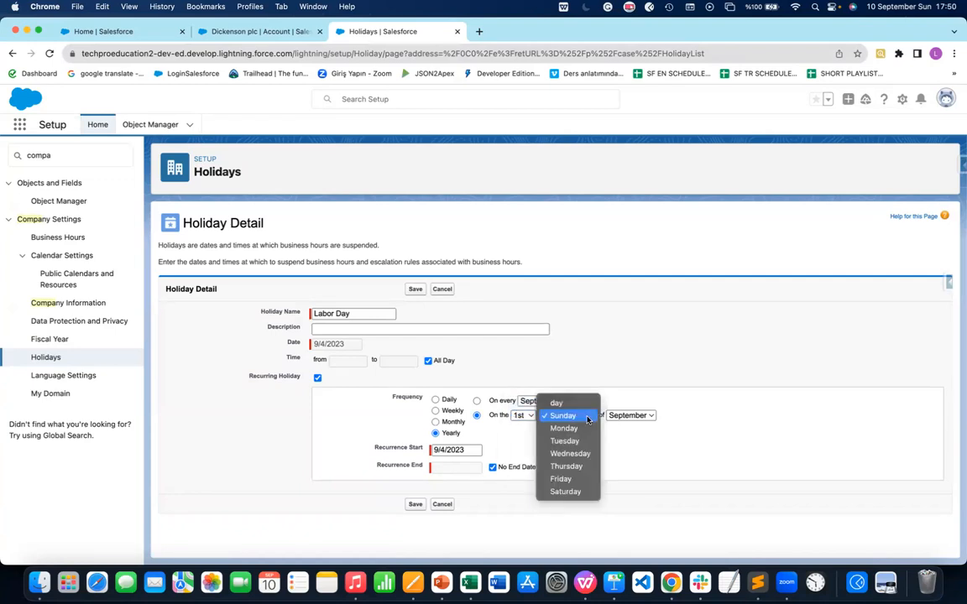
click(557, 402)
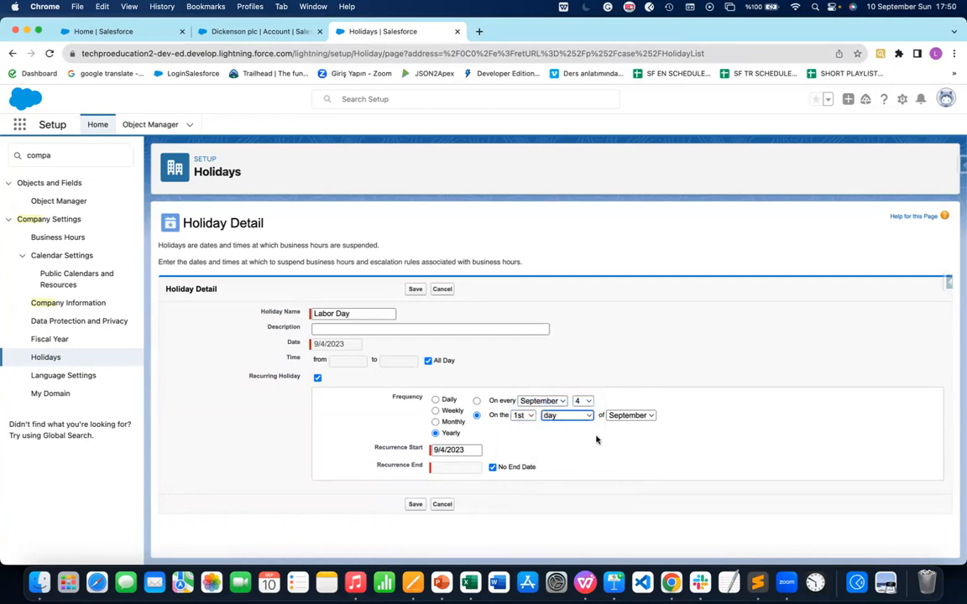
click(477, 401)
Replace No End Date with a recurrence end of September 4, 2028, then save Labor Day
click(493, 467)
click(450, 467)
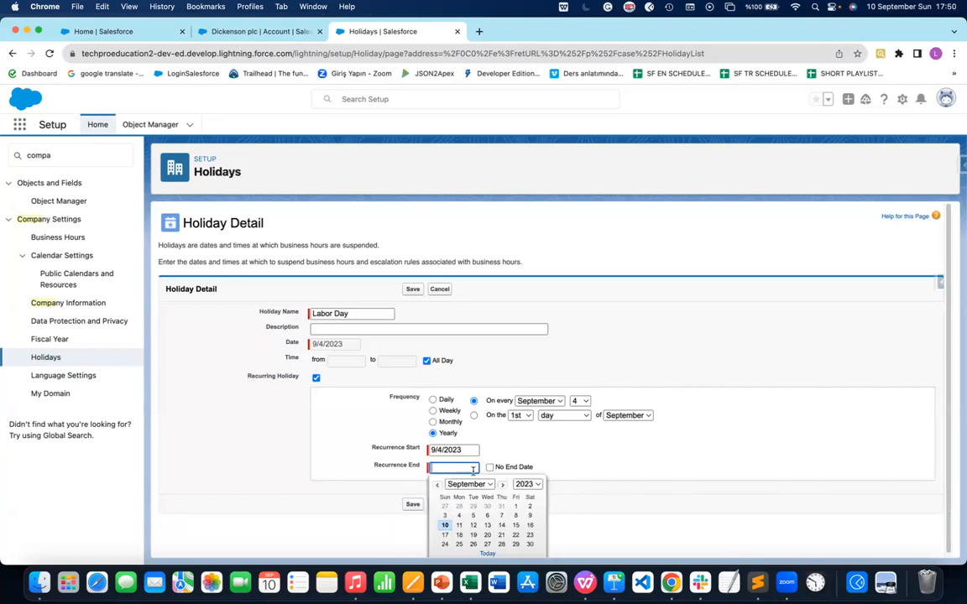
click(538, 486)
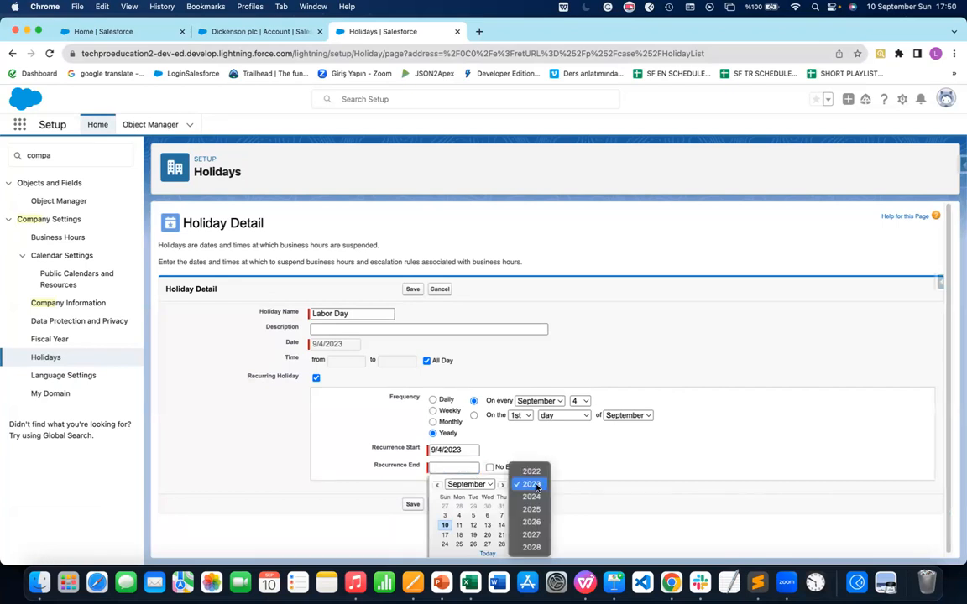
click(533, 548)
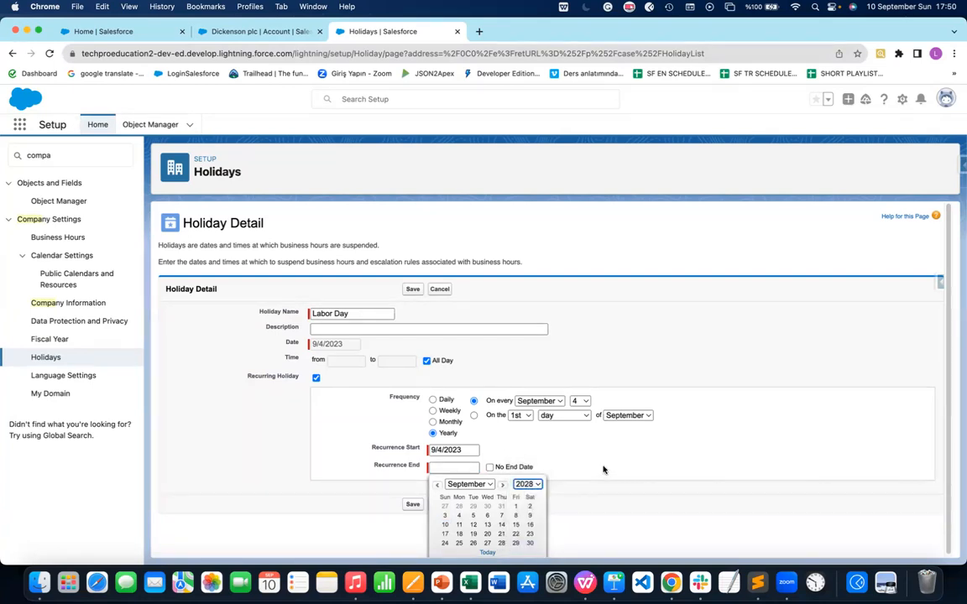
click(459, 516)
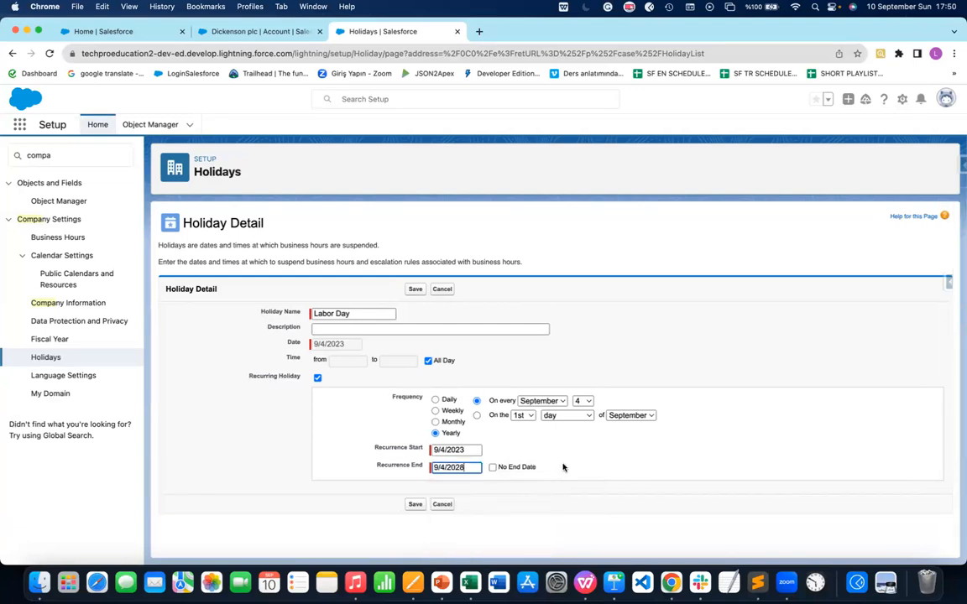
click(416, 506)
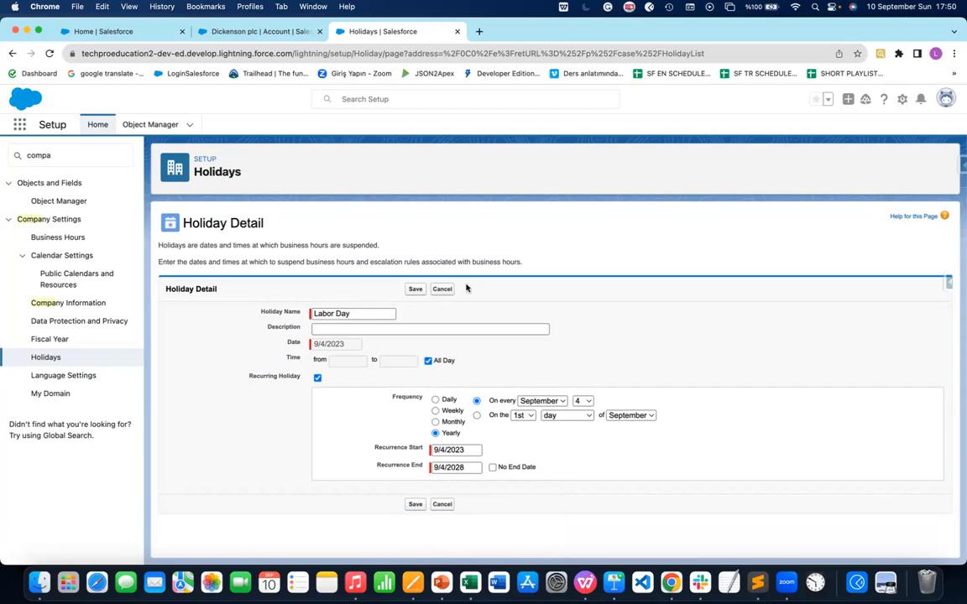
click(416, 506)
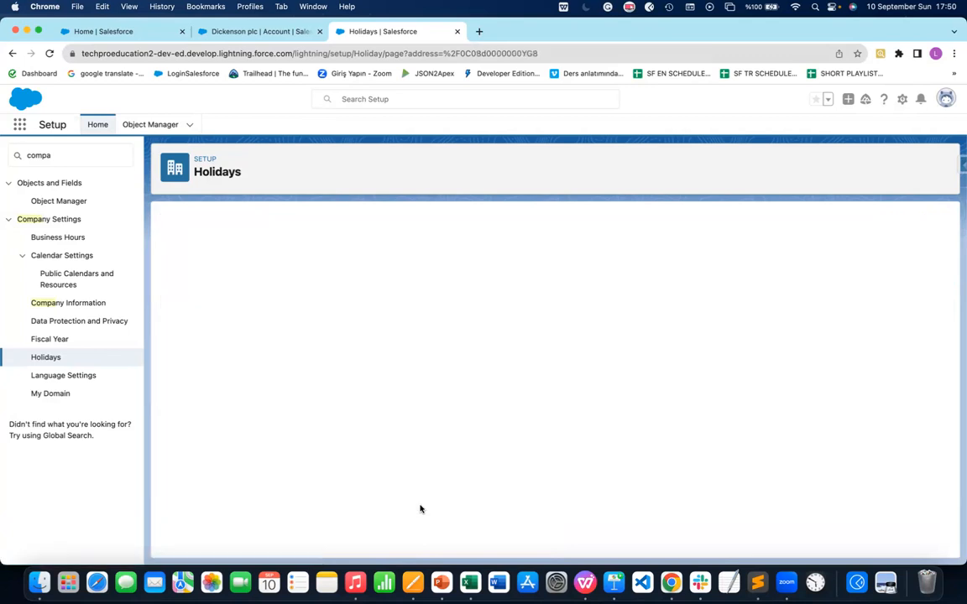
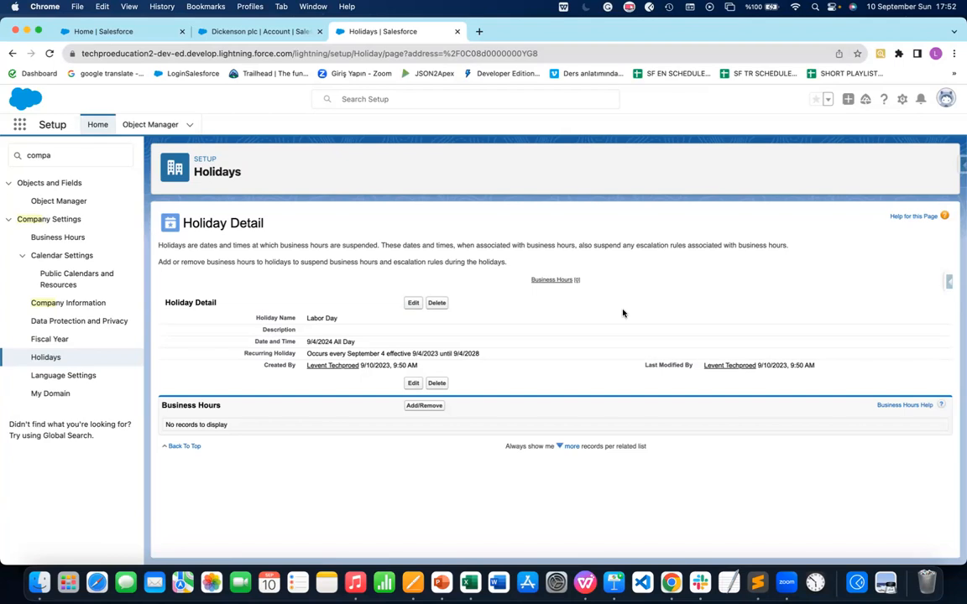
Capture a screenshot of the Holiday Detail section and view it in a new browser tab
key(super+shift+4)
drag(231, 271, 513, 390)
right_click(903, 537)
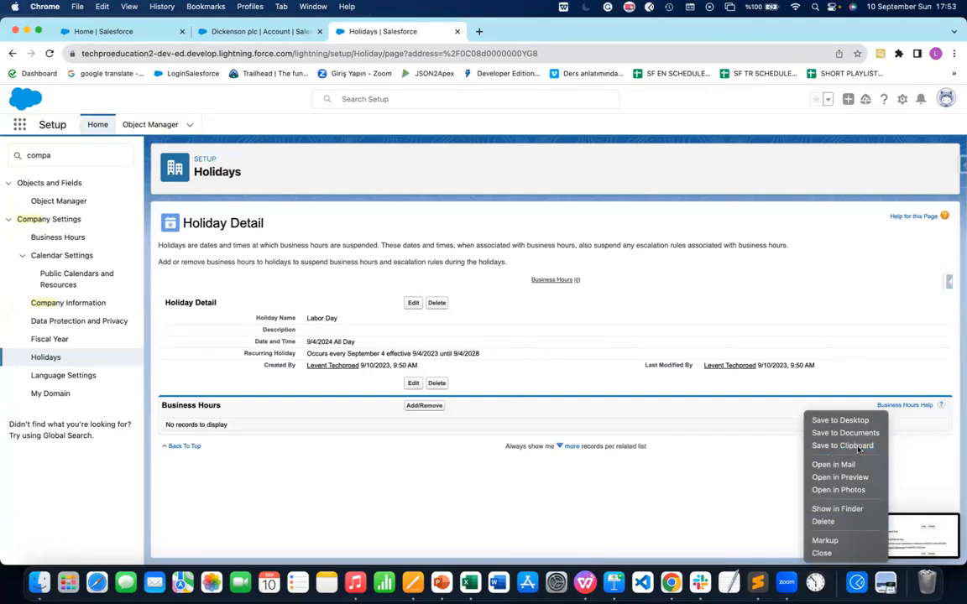
click(625, 358)
drag(873, 534, 287, 210)
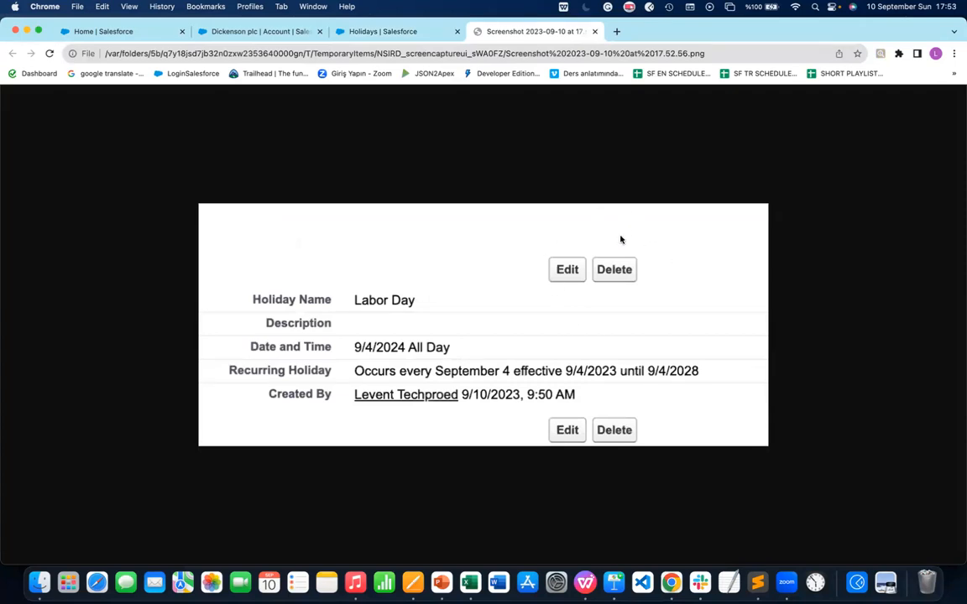
click(594, 31)
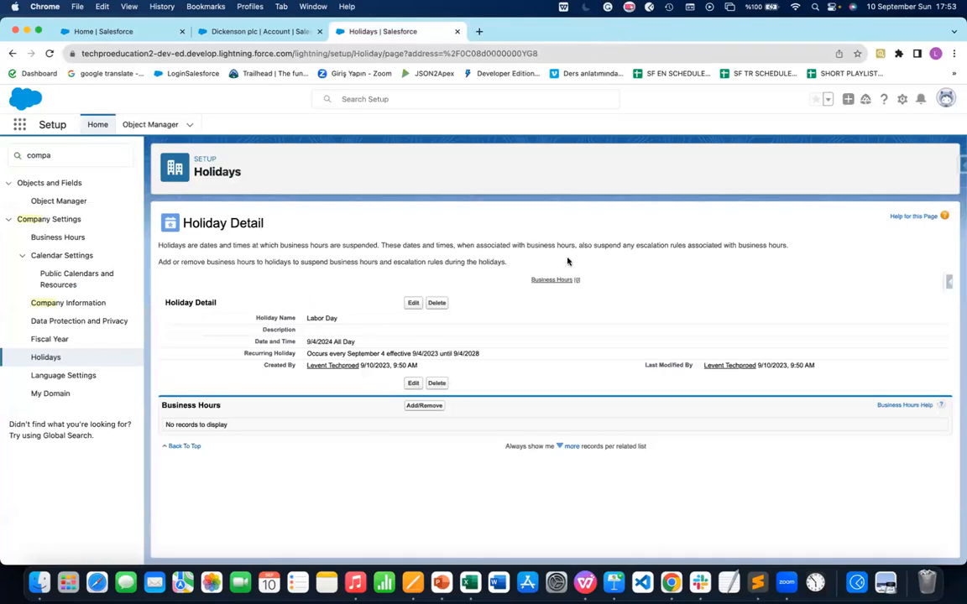
Enter and leave the Labor Day edit form, then show more related-list records
click(413, 304)
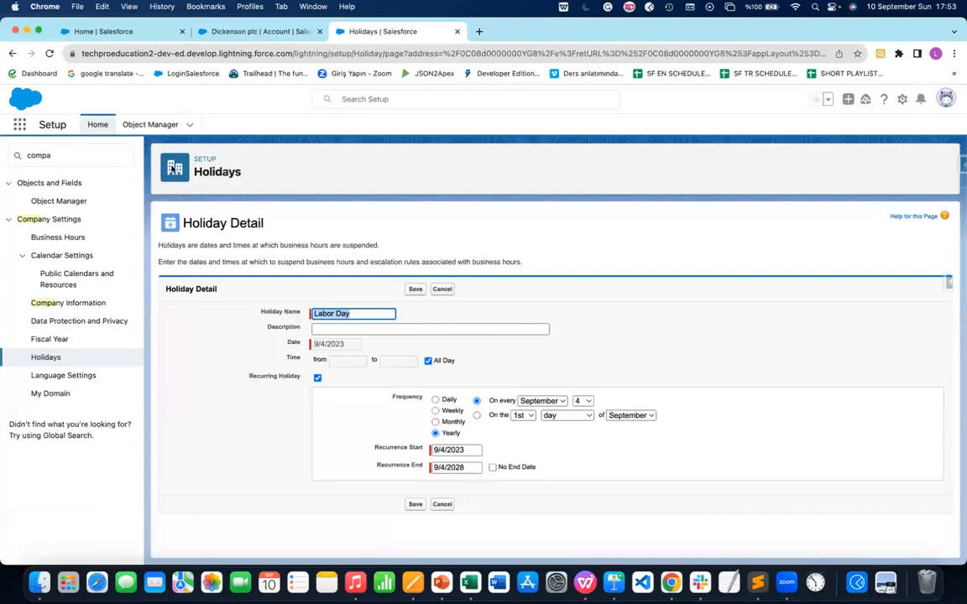
click(11, 53)
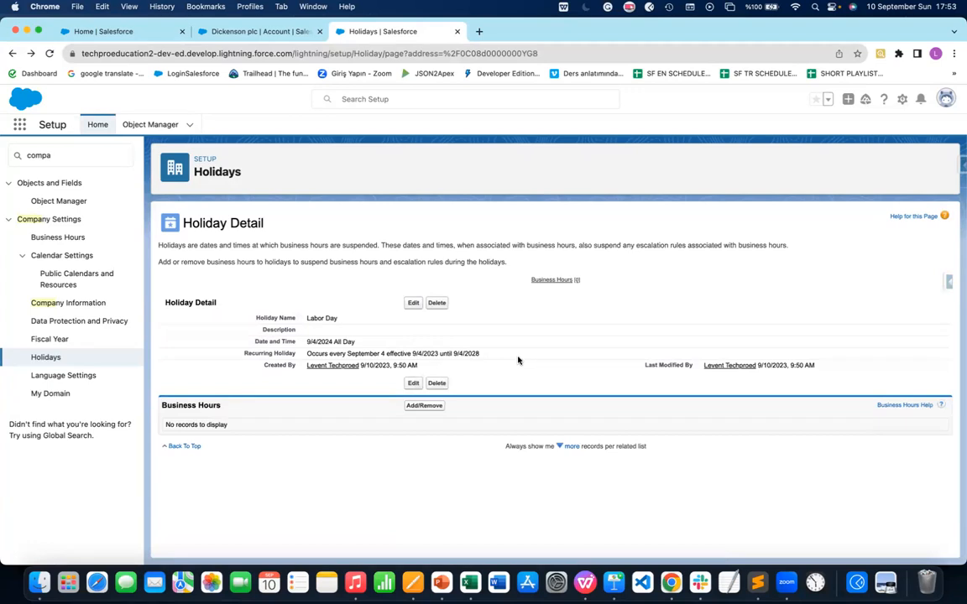
click(560, 447)
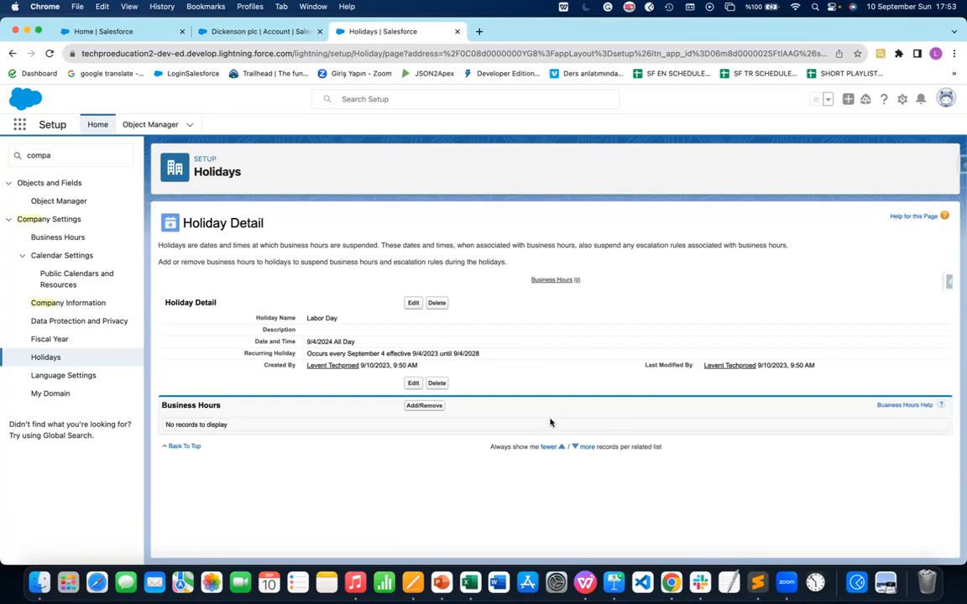
Add Techpro Test to Labor Day's selected business hours and save
click(429, 407)
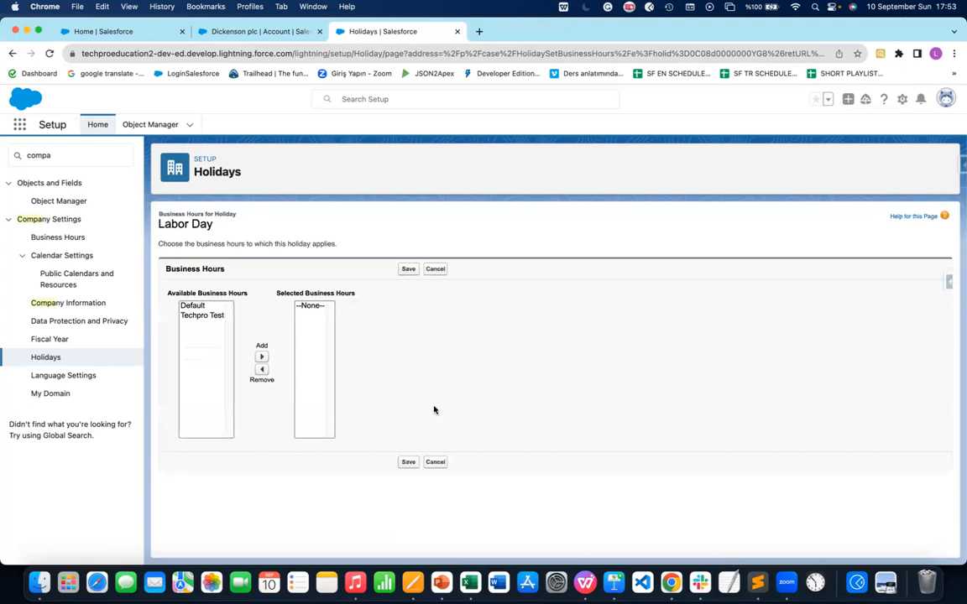
click(199, 315)
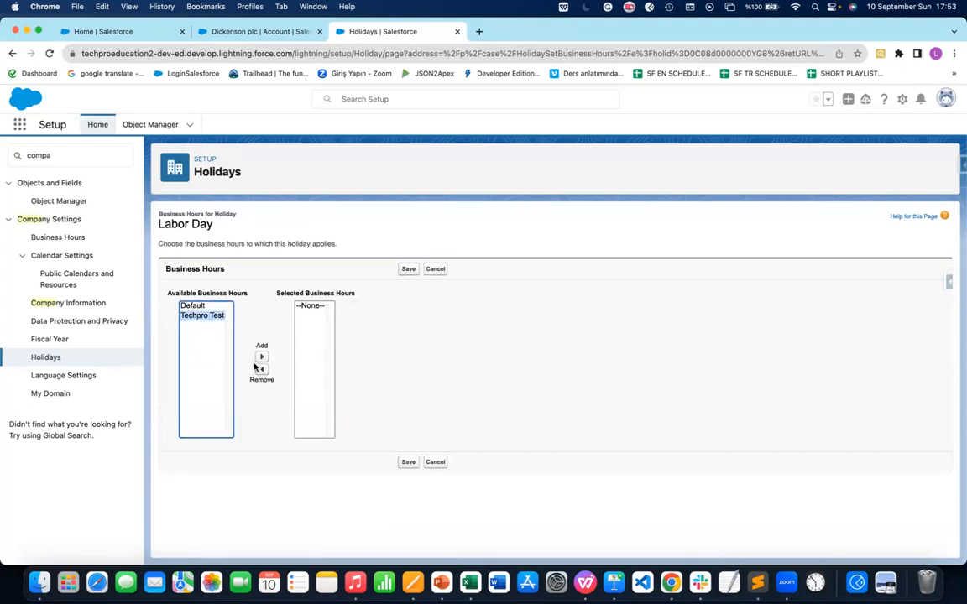
click(261, 357)
click(408, 463)
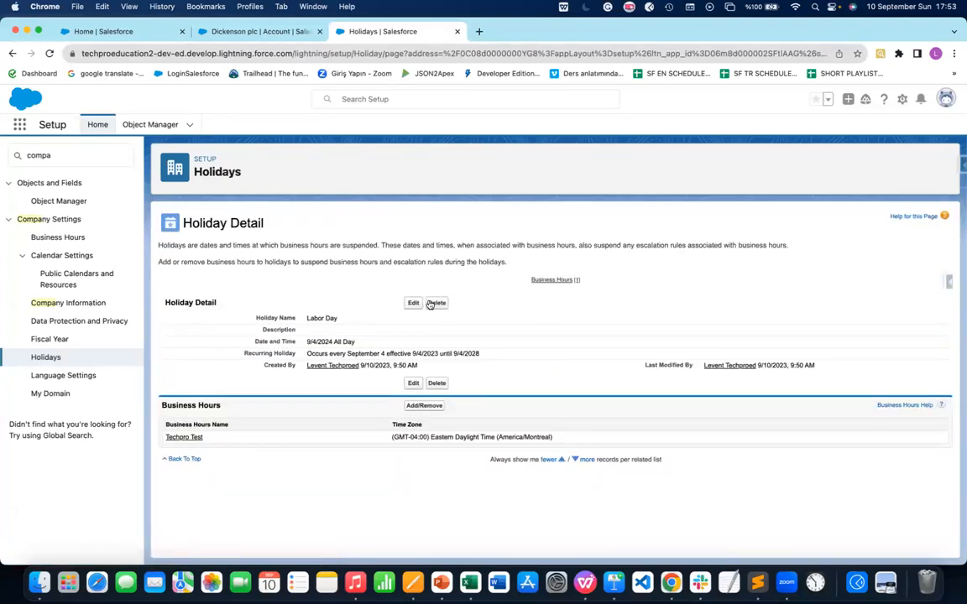
Reopen the Labor Day holiday's edit form from its Holiday Detail section
mouse_move(537, 286)
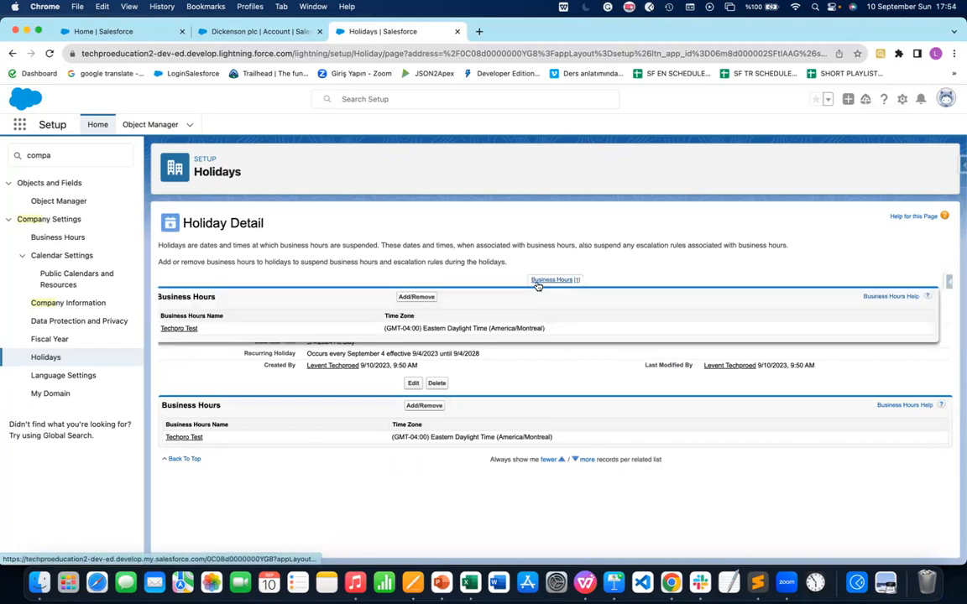
click(410, 305)
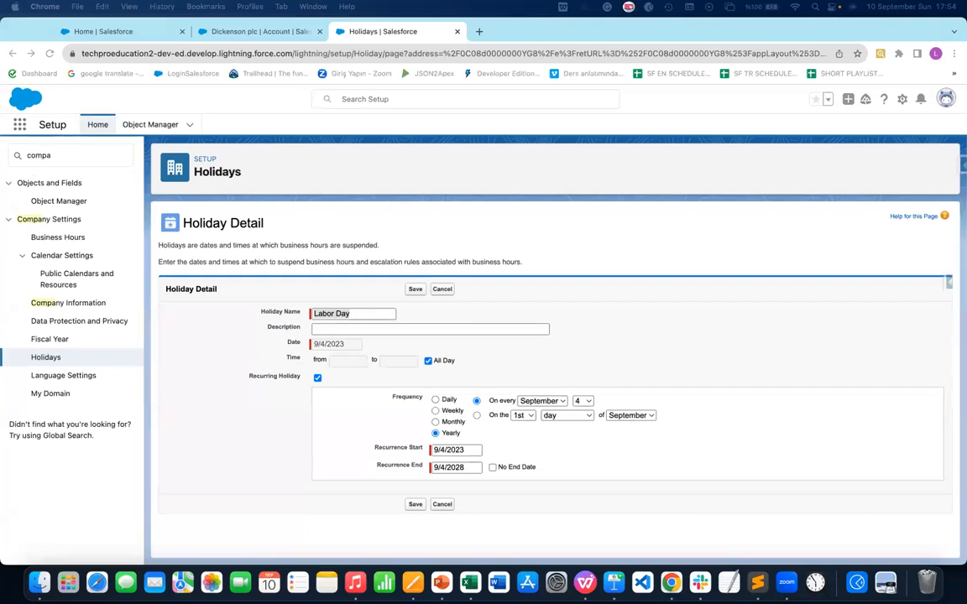
Rename the holiday from Labor Day to Mothers Day
drag(361, 314, 308, 315)
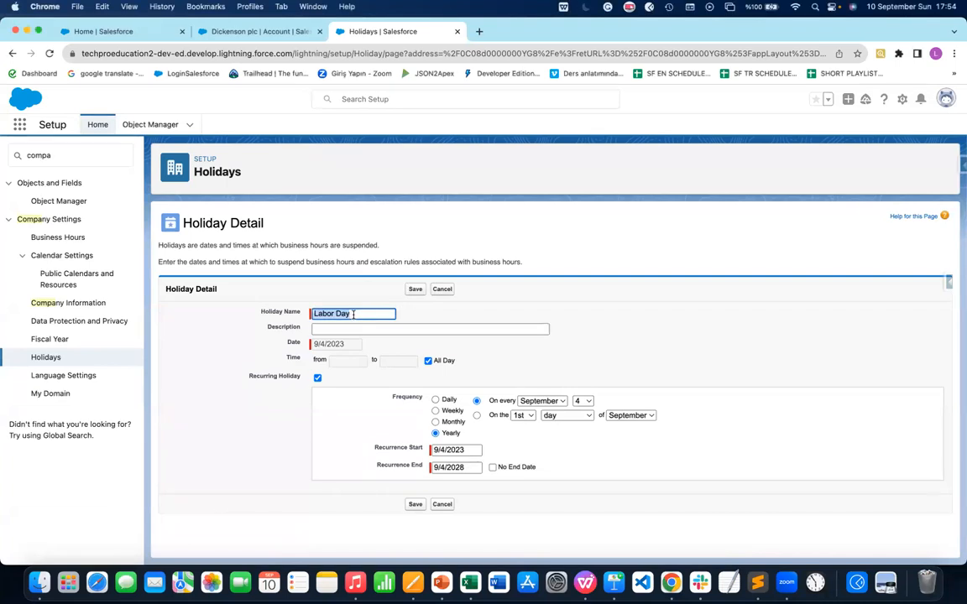
text(Mothers Day)
click(336, 344)
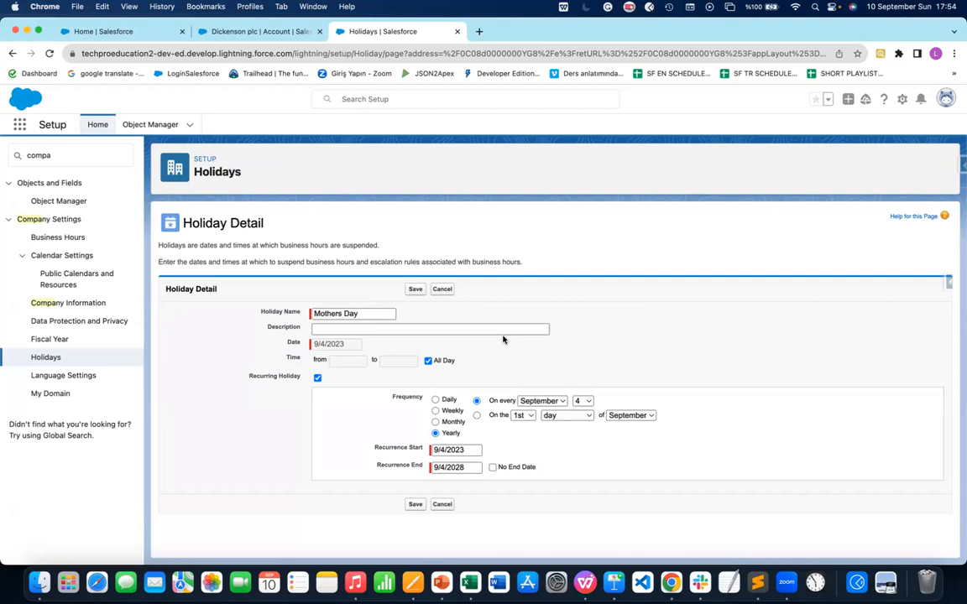
Make the holiday recur yearly on the 2nd Sunday of May
click(564, 402)
click(614, 387)
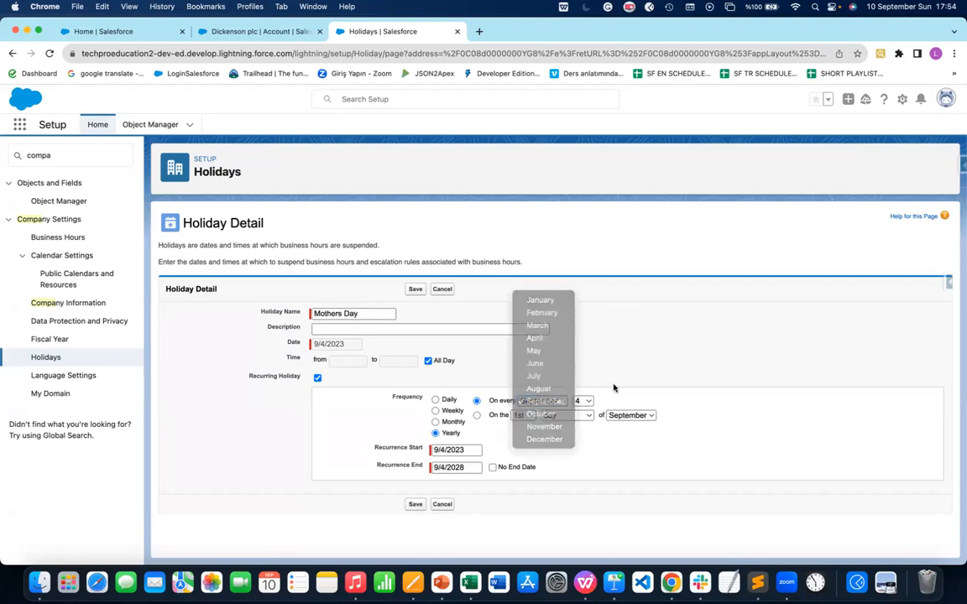
click(477, 416)
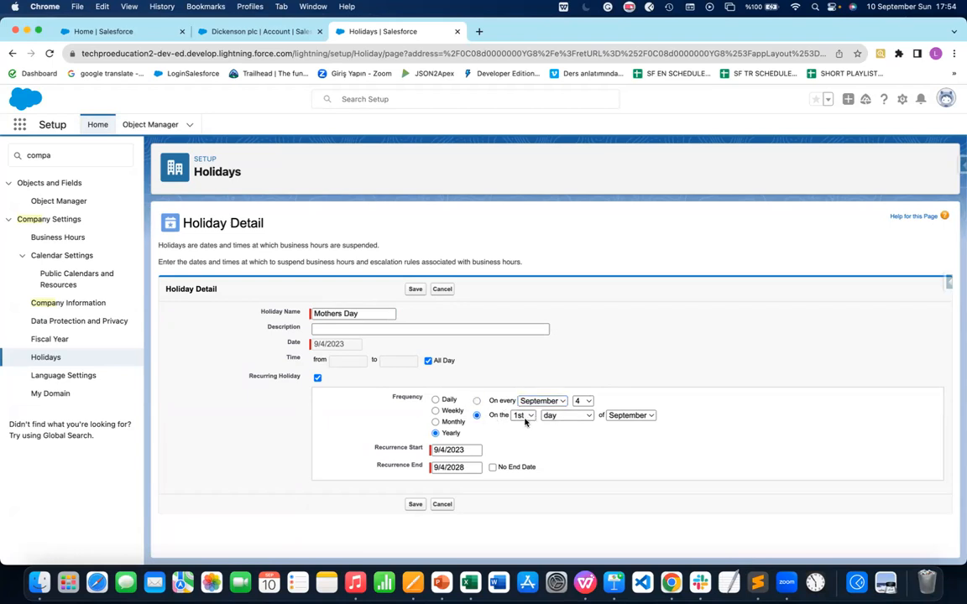
click(523, 415)
click(581, 417)
click(582, 417)
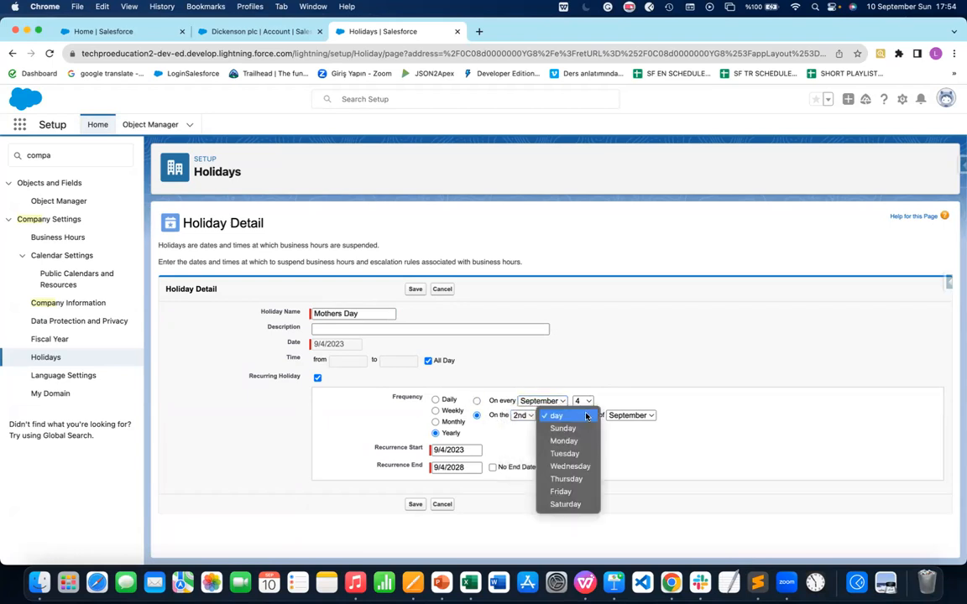
click(559, 428)
click(642, 415)
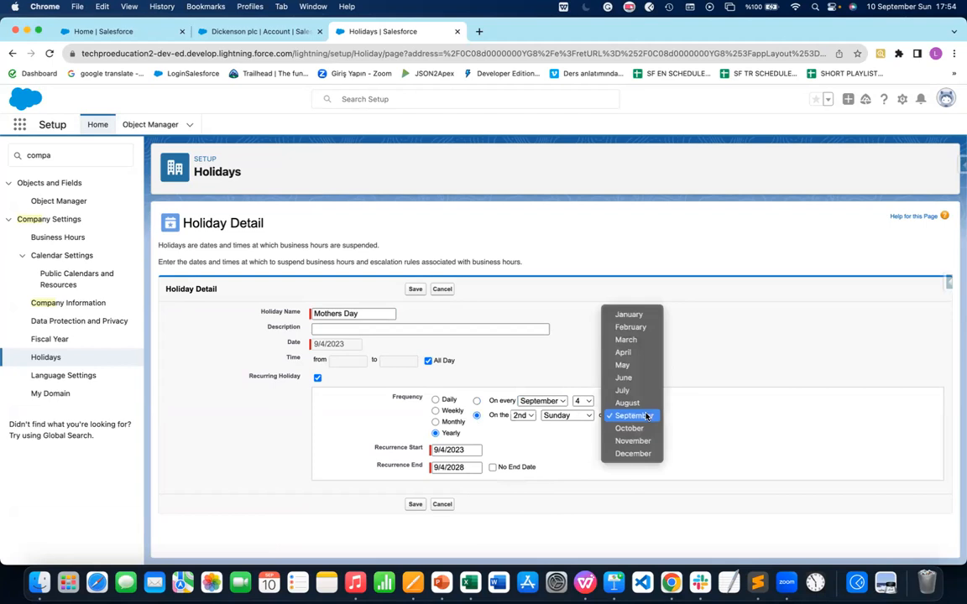
click(630, 365)
click(562, 436)
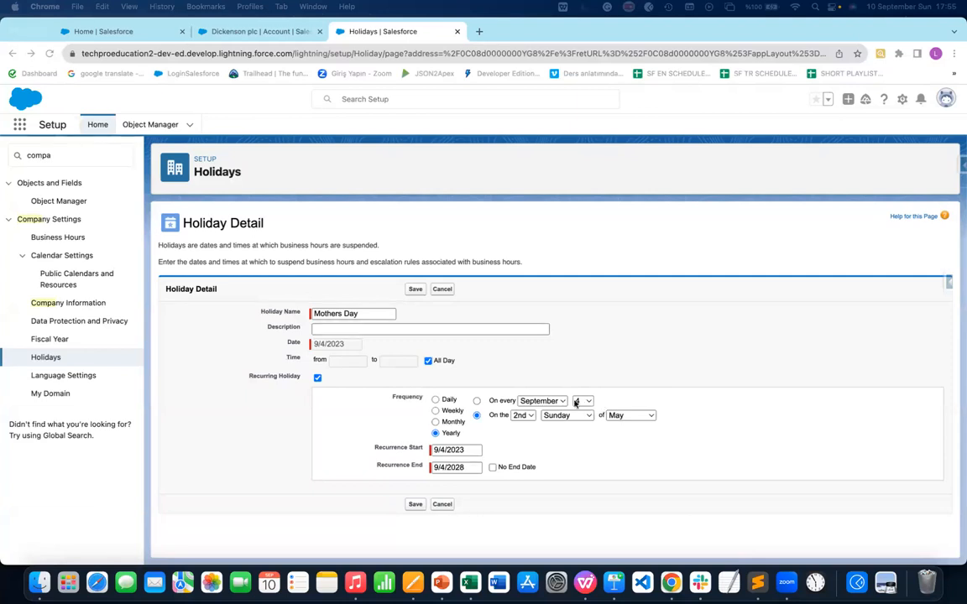
Set the recurrence start date to 5/12/2024
click(452, 449)
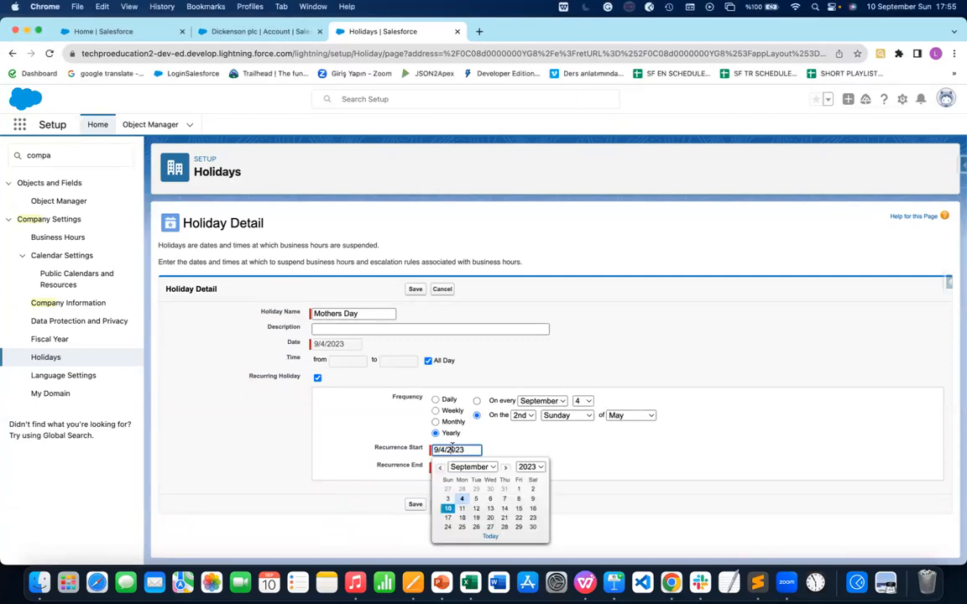
click(528, 468)
click(542, 481)
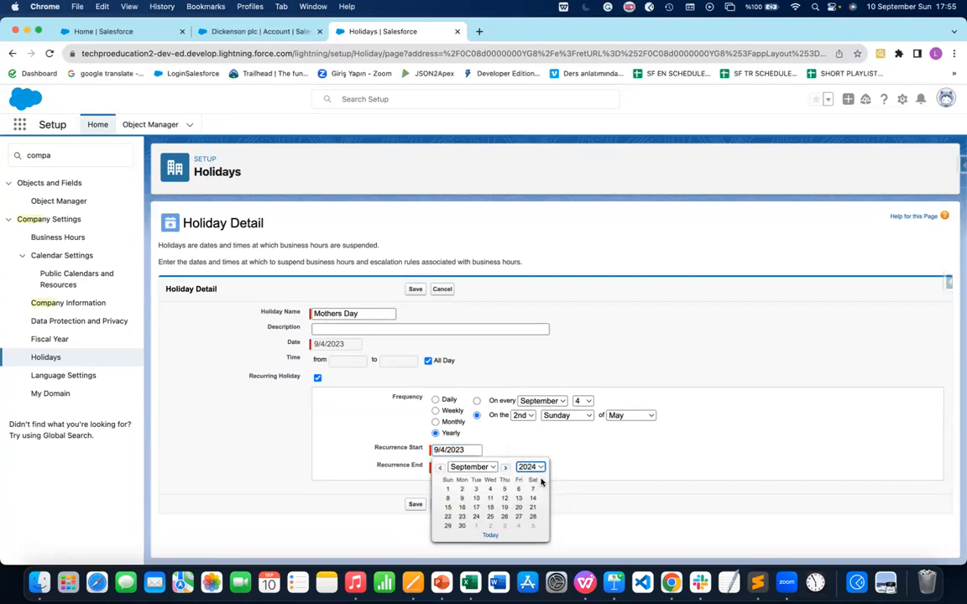
click(491, 468)
click(466, 417)
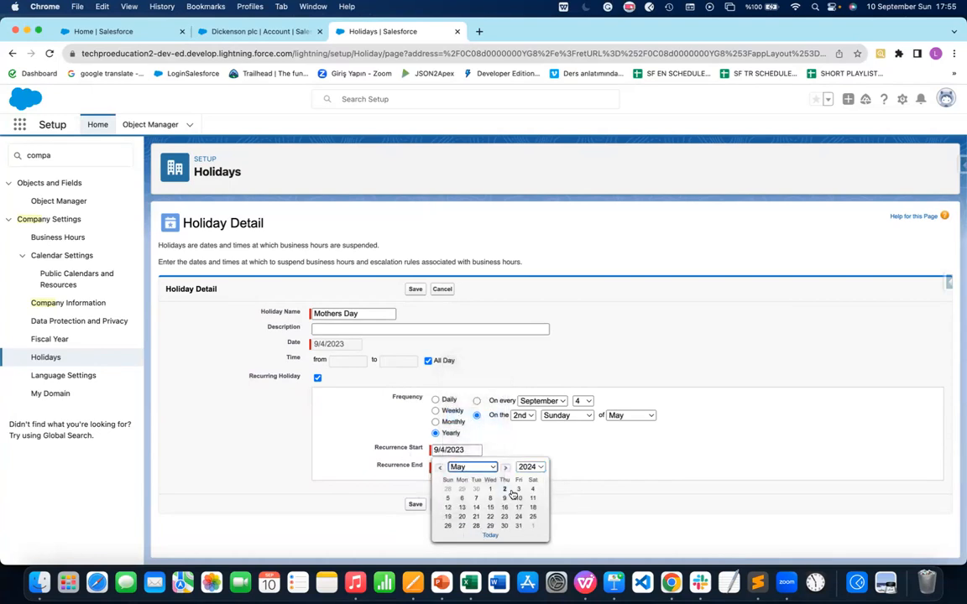
click(448, 508)
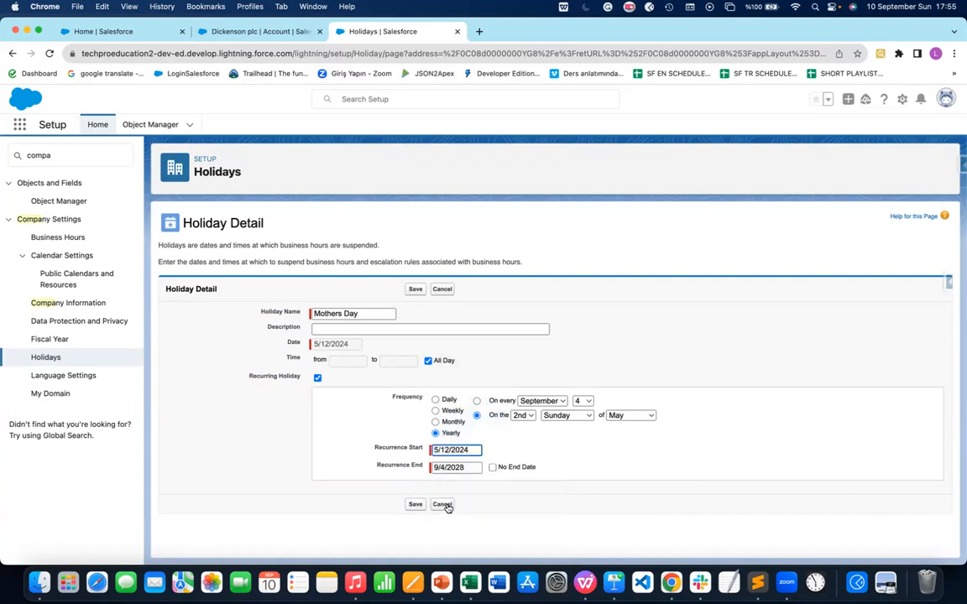
End the recurrence on May 14, 2028 and save Mothers Day
click(457, 468)
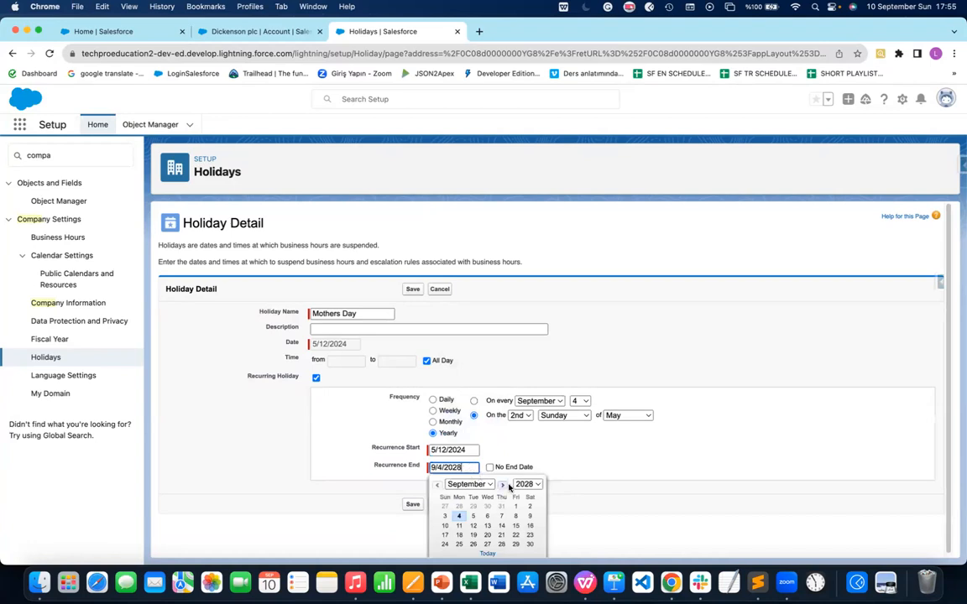
click(535, 486)
click(537, 486)
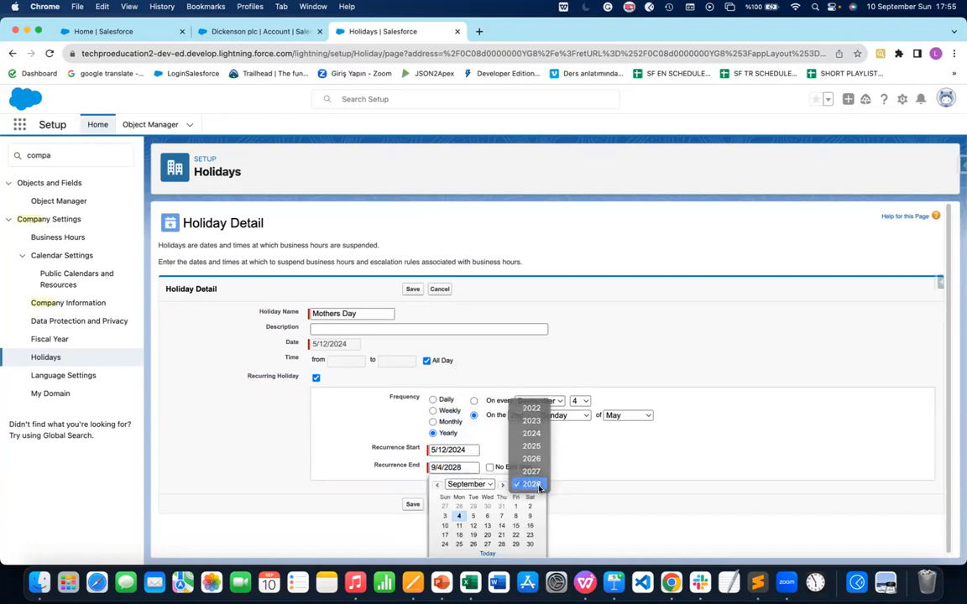
click(492, 487)
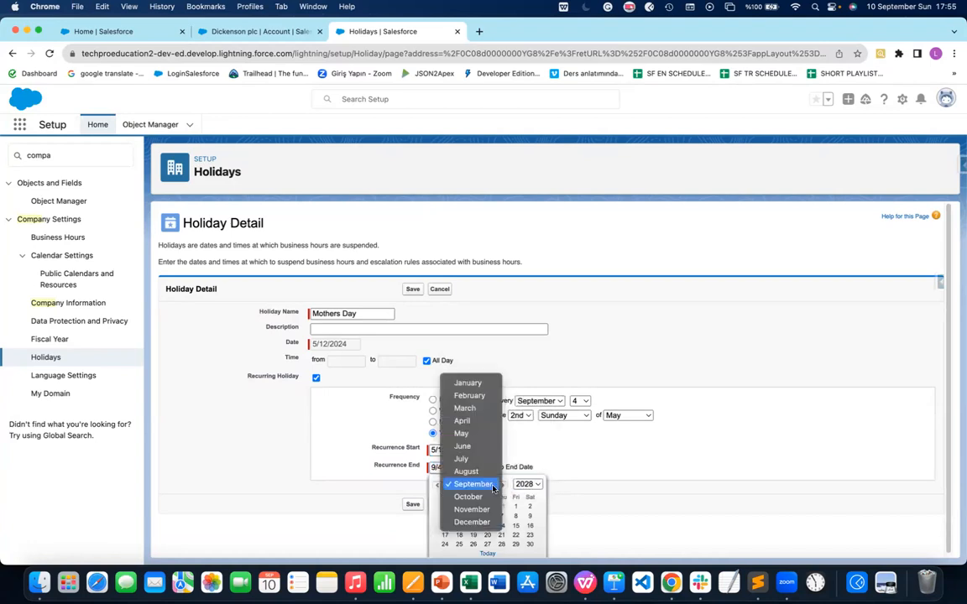
click(461, 433)
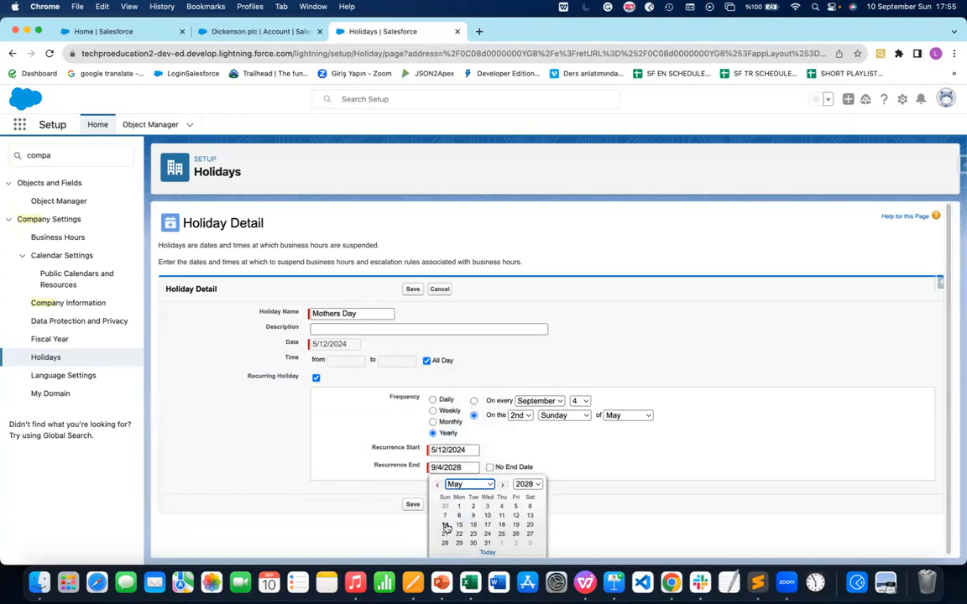
click(447, 527)
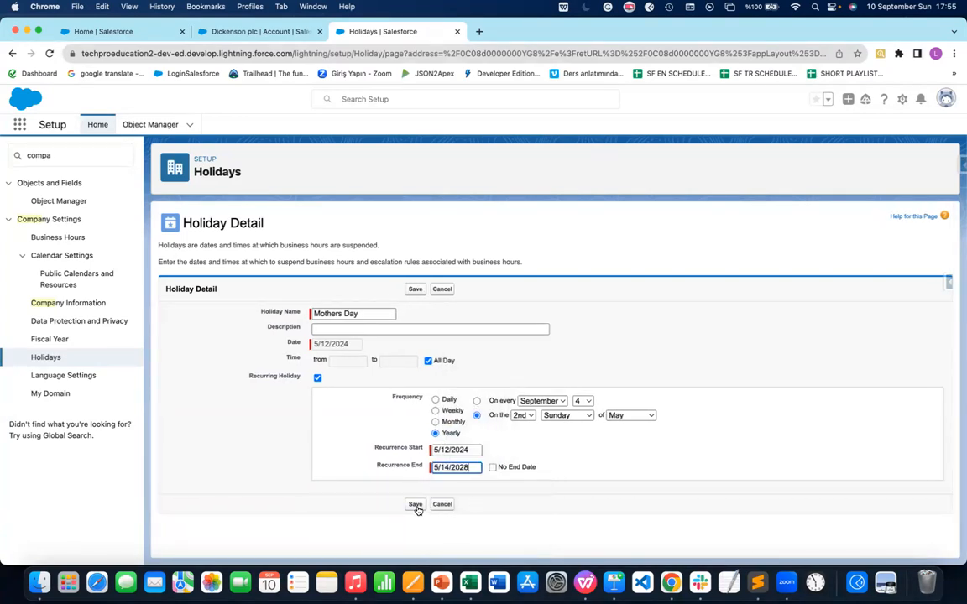
click(416, 506)
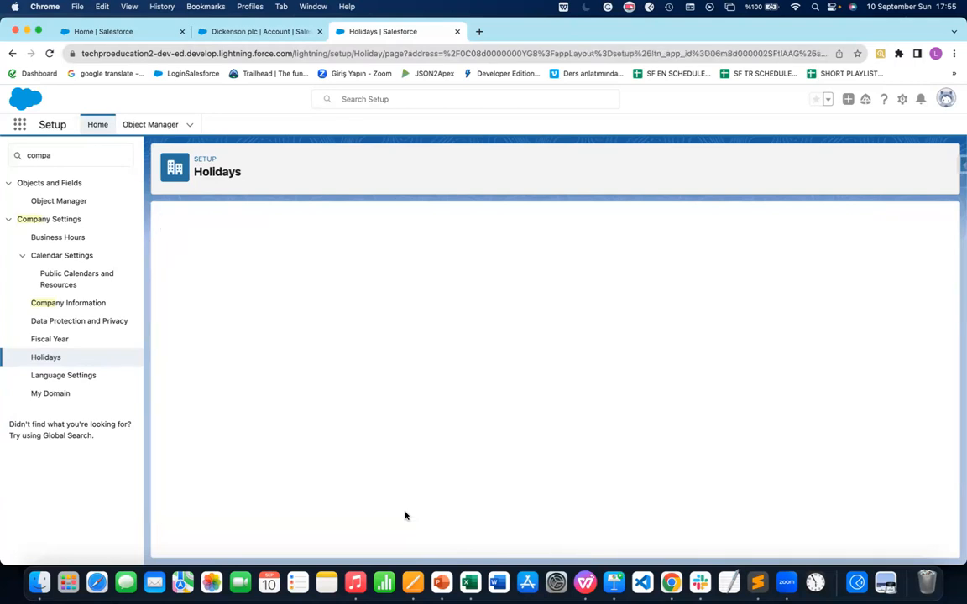
Return to Holidays, reopen Mothers Day, inspect its start-date calendar, and cancel unchanged
click(52, 358)
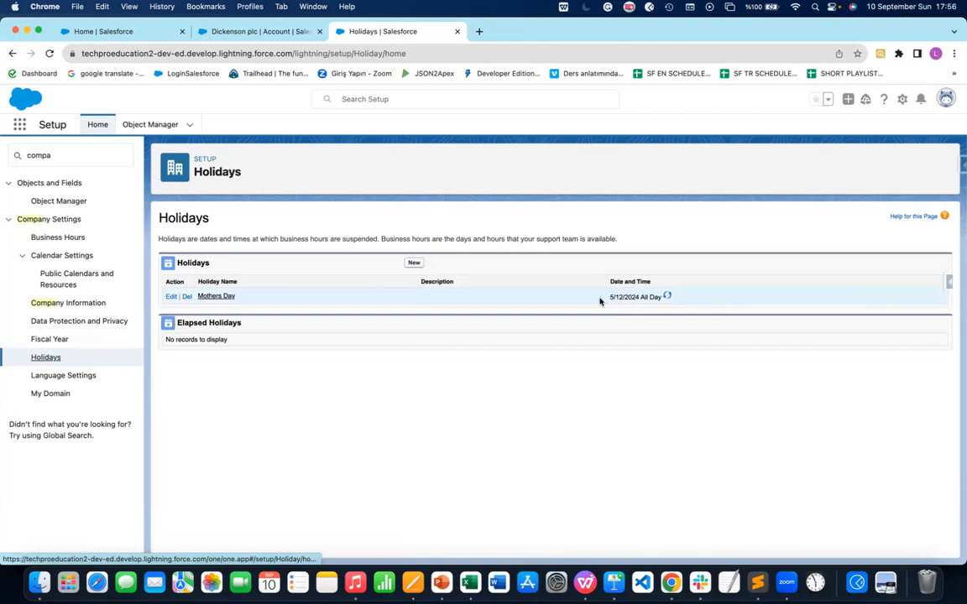
click(172, 298)
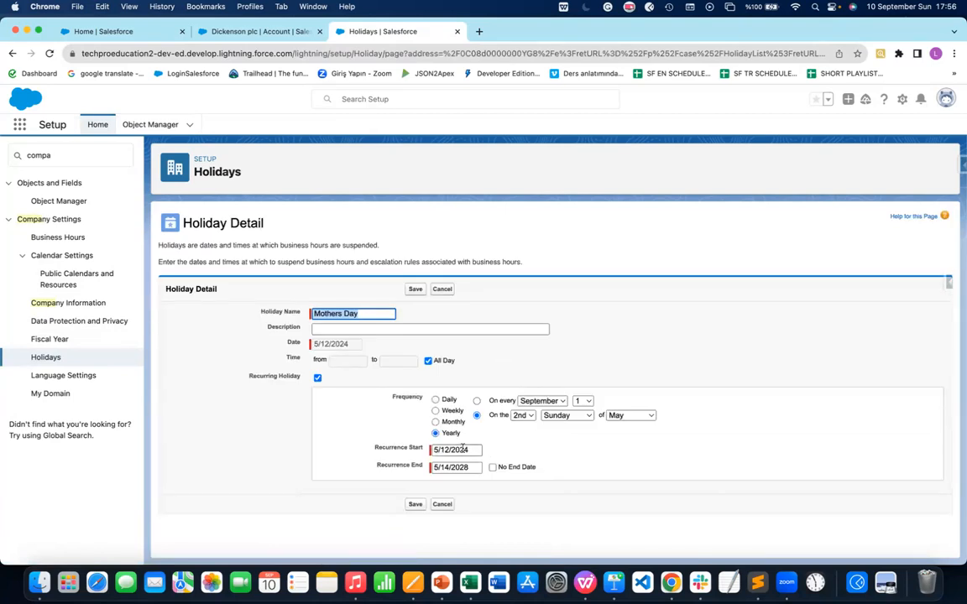
click(476, 450)
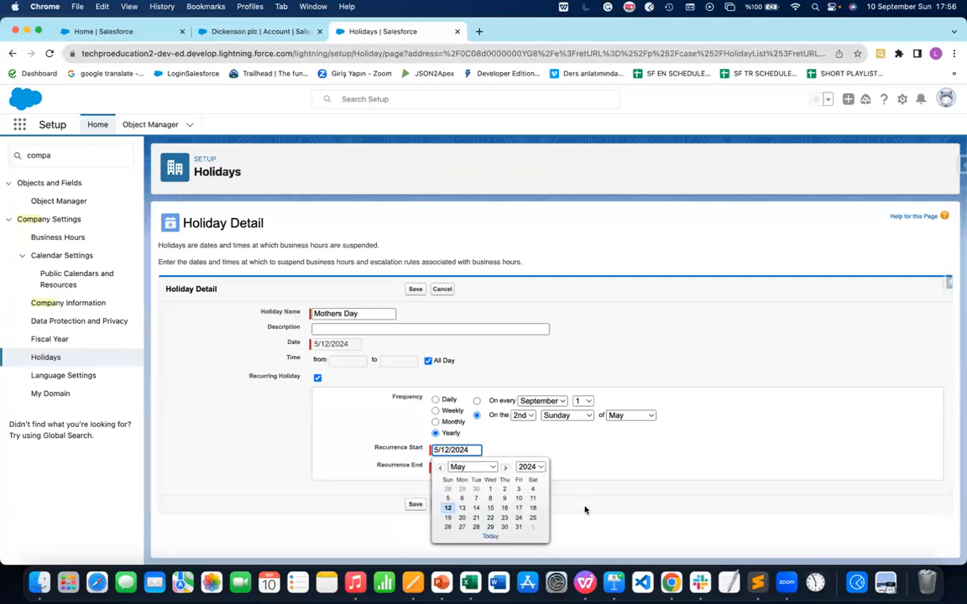
click(607, 478)
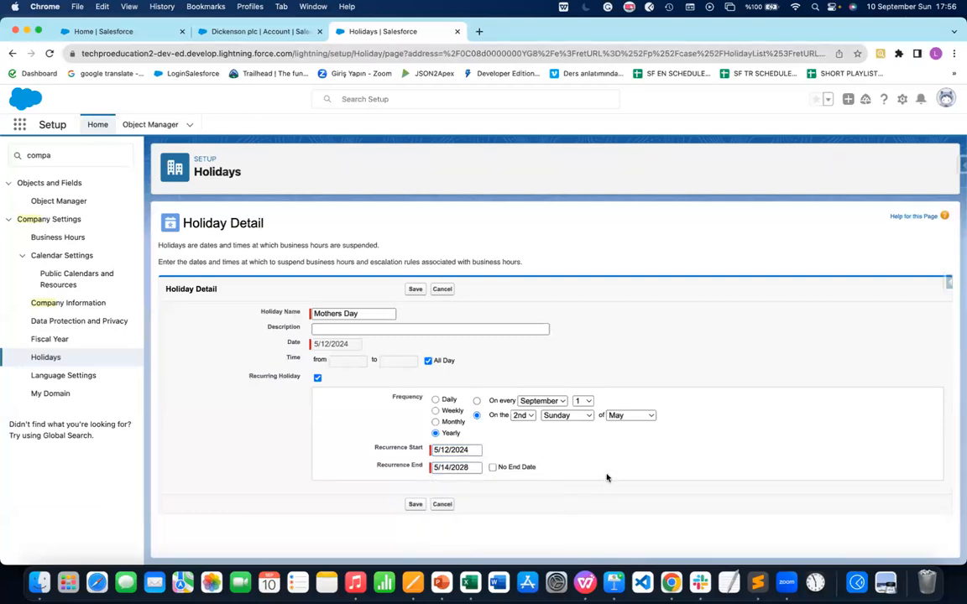
click(441, 505)
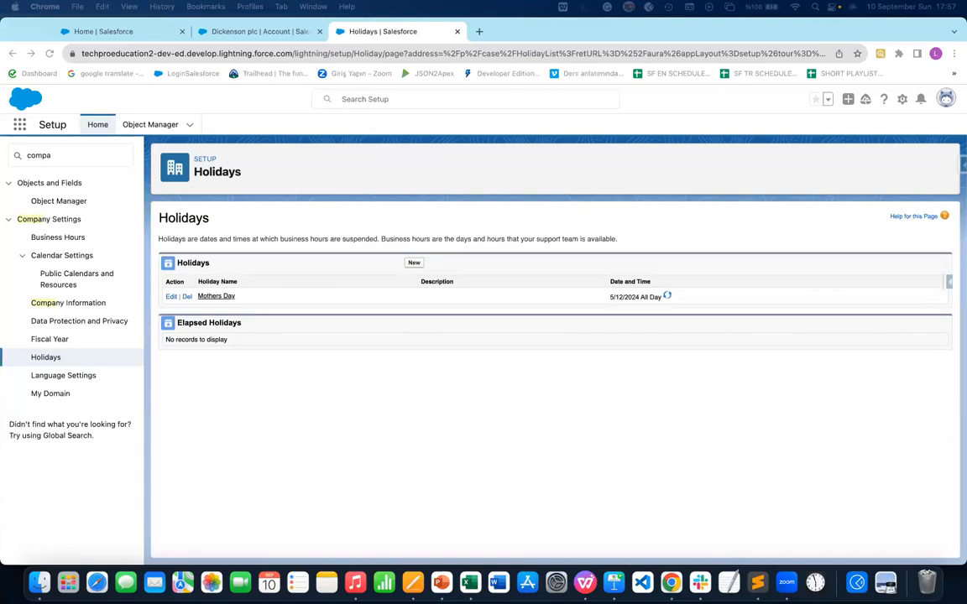
Create a recurring Independence day holiday dated 10/29/2023, save it, and return to Holidays
click(414, 263)
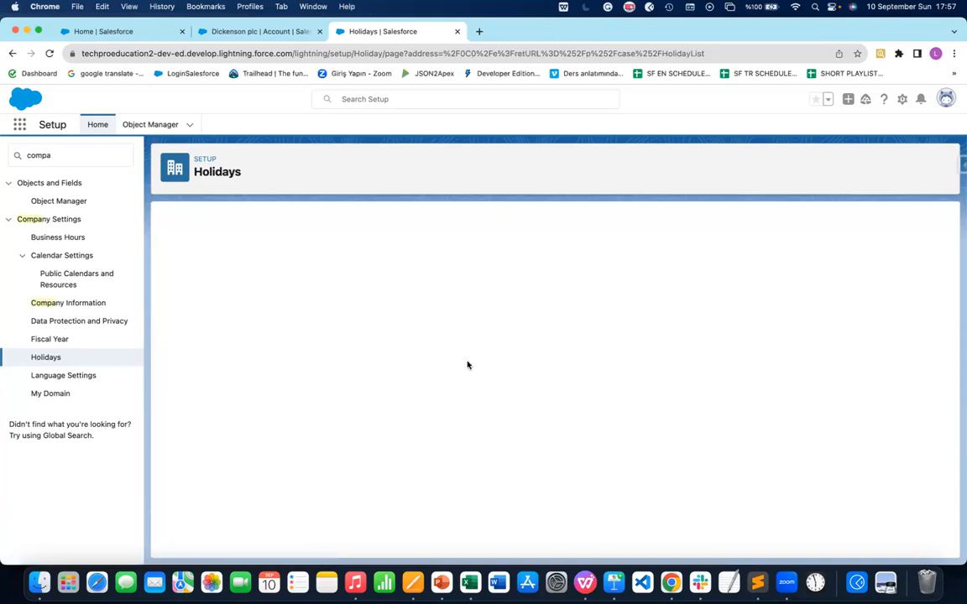
click(325, 315)
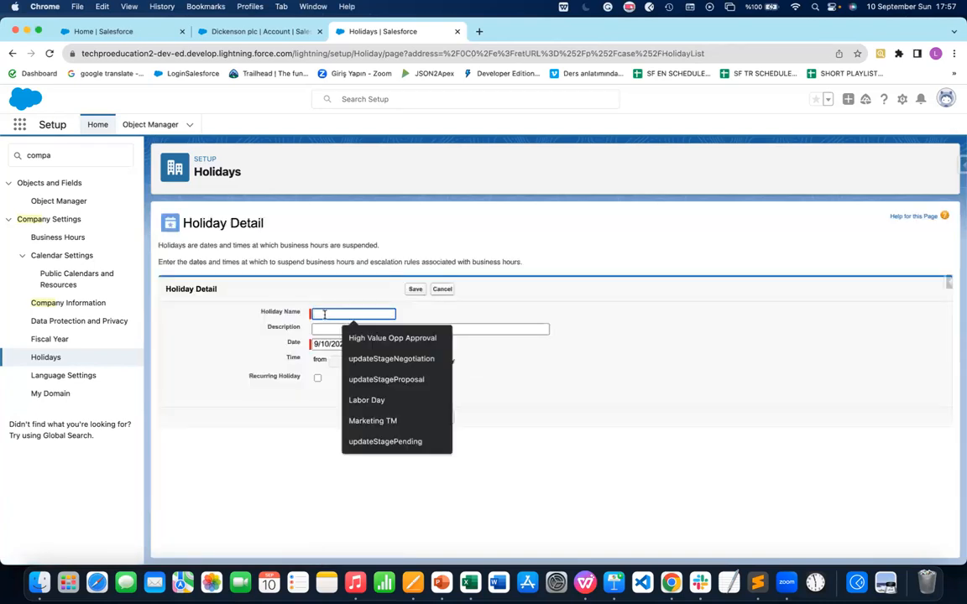
text(Inde)
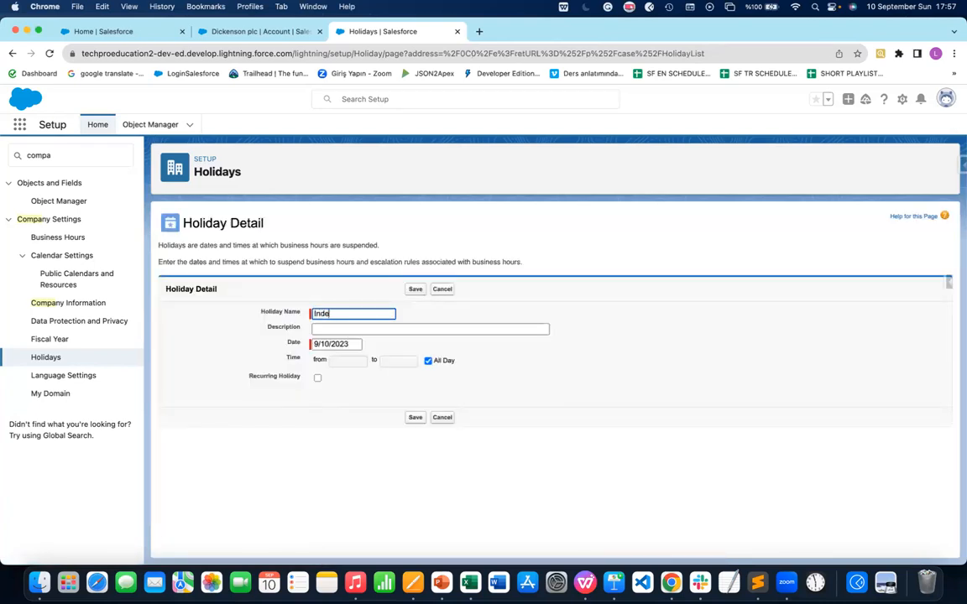
text(pendence day)
click(327, 344)
click(365, 361)
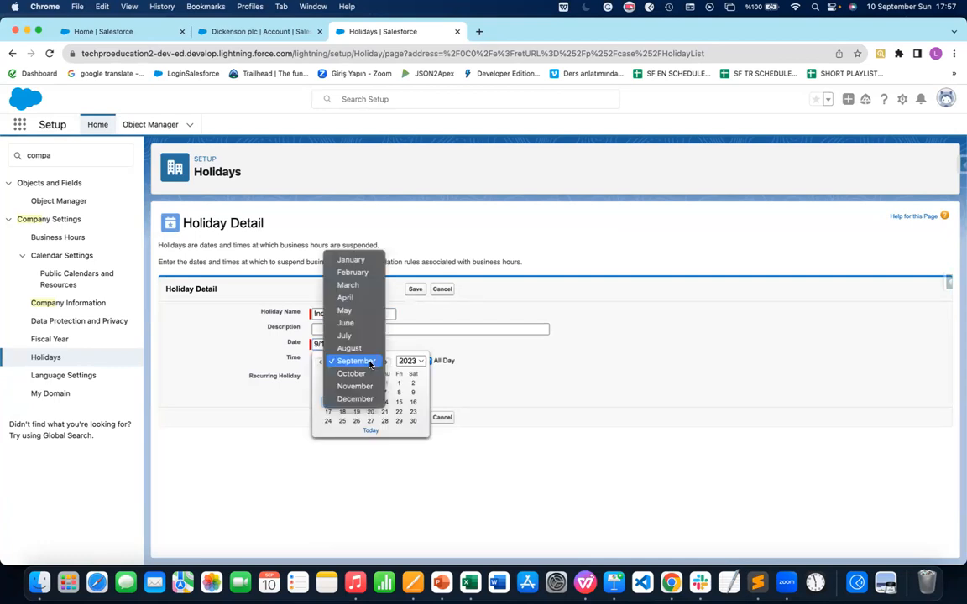
click(363, 374)
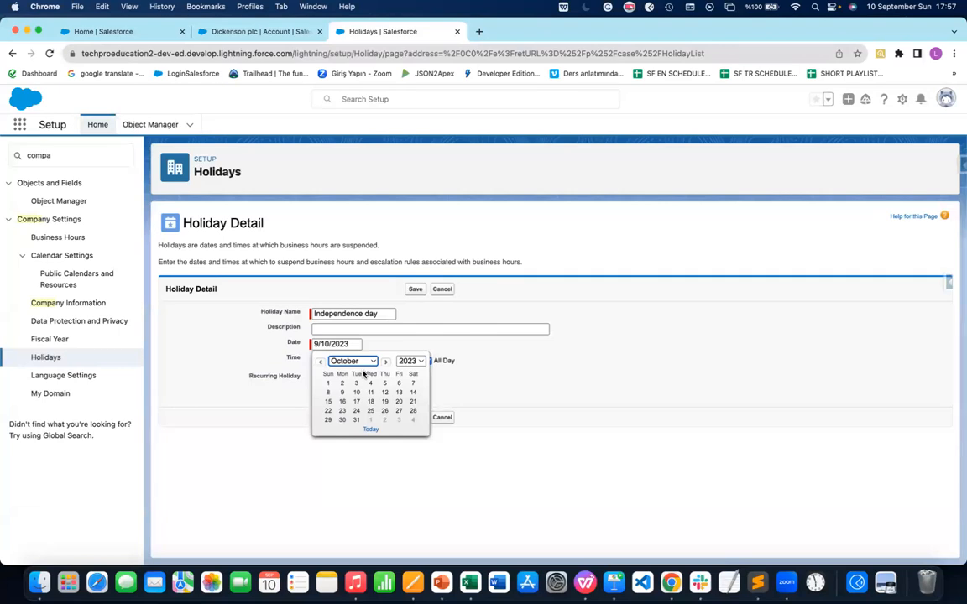
click(328, 420)
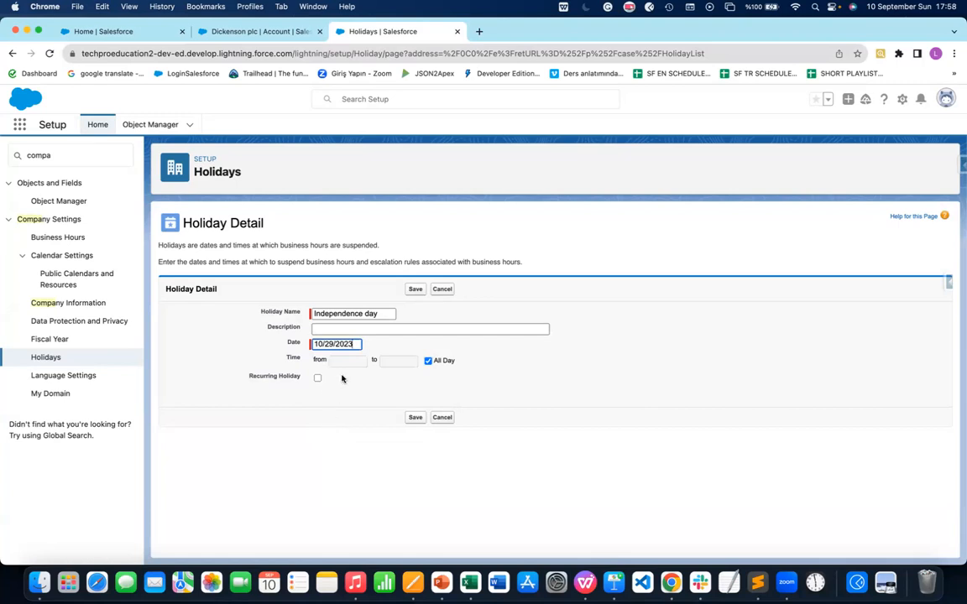
click(317, 380)
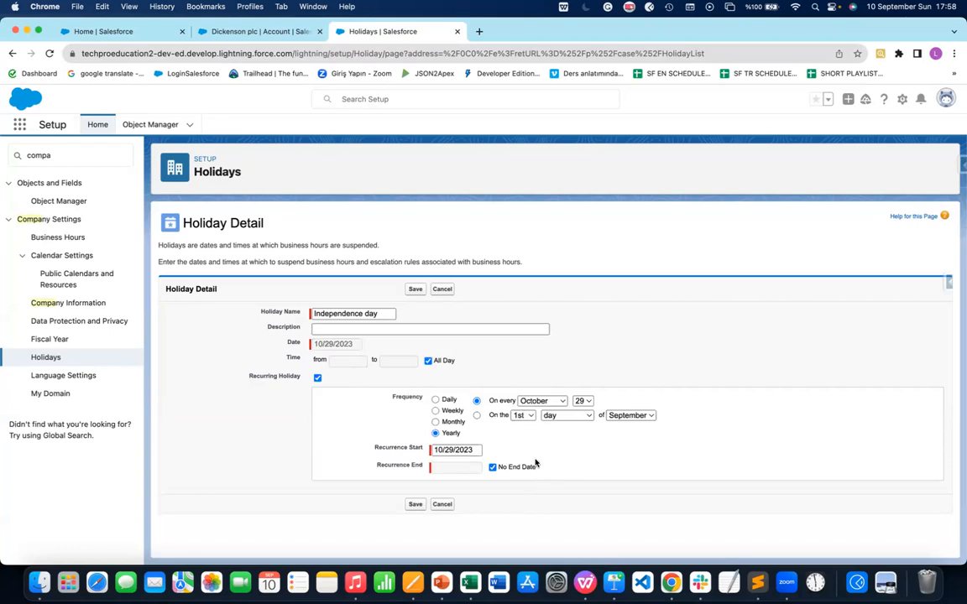
click(418, 505)
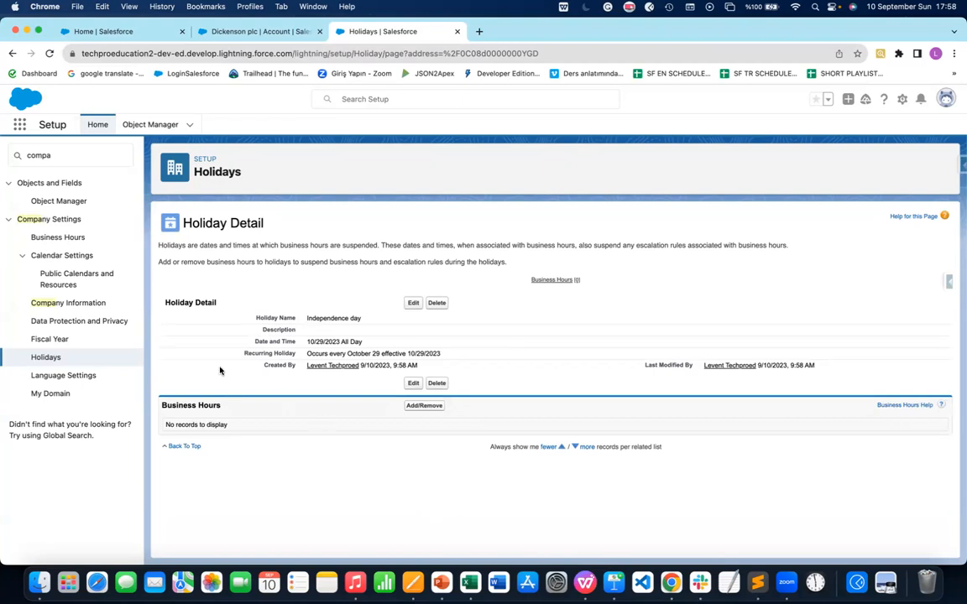
click(45, 358)
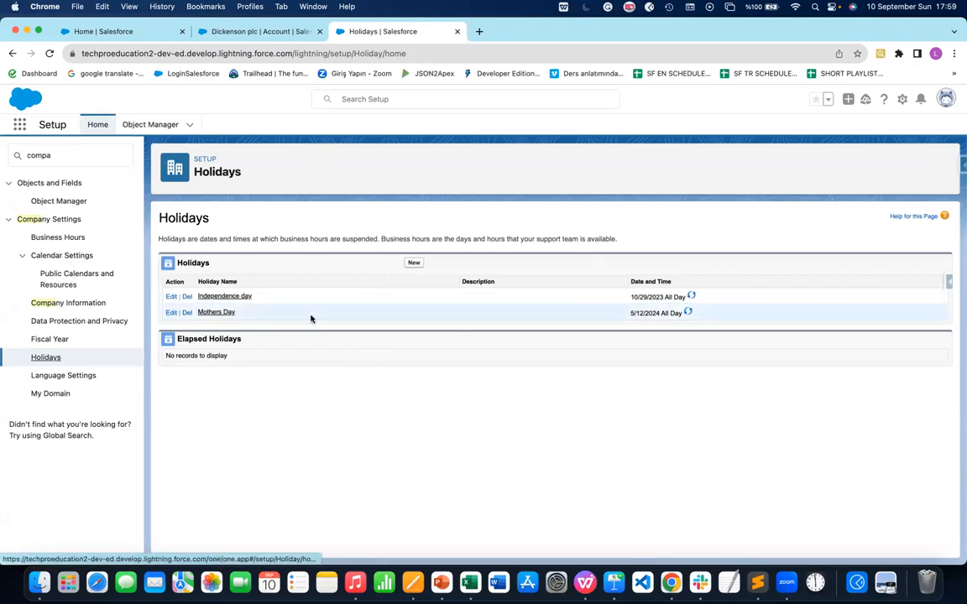
Open Language Settings under Company Settings
click(82, 376)
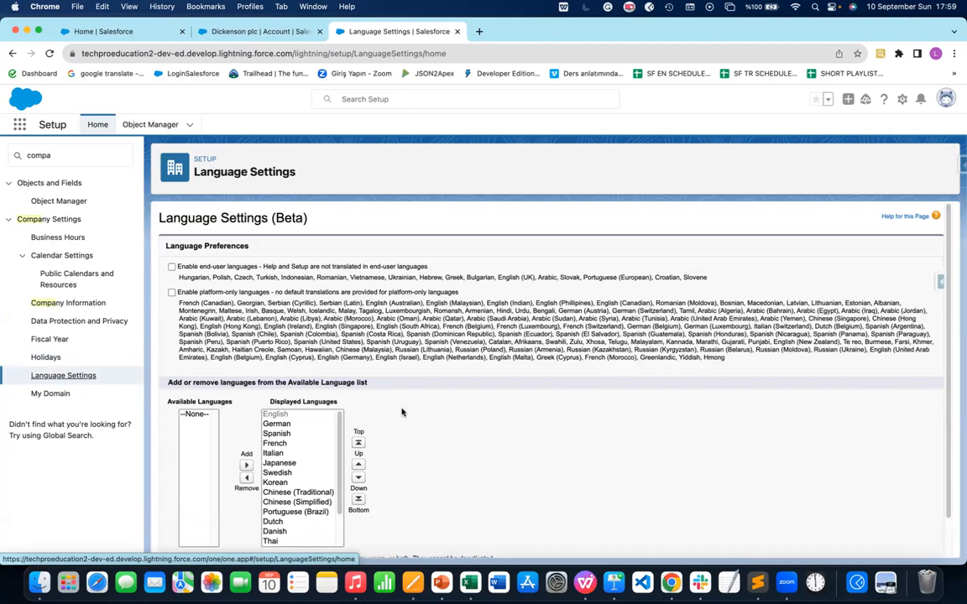
Tick Enable end-user languages on the Language Settings page
scroll(366, 372, down, 1)
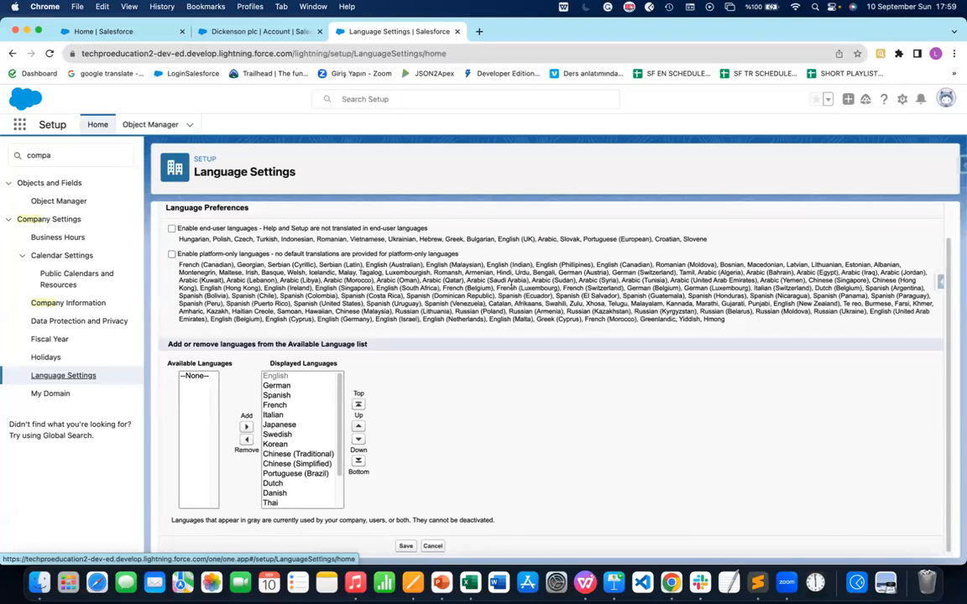
click(172, 229)
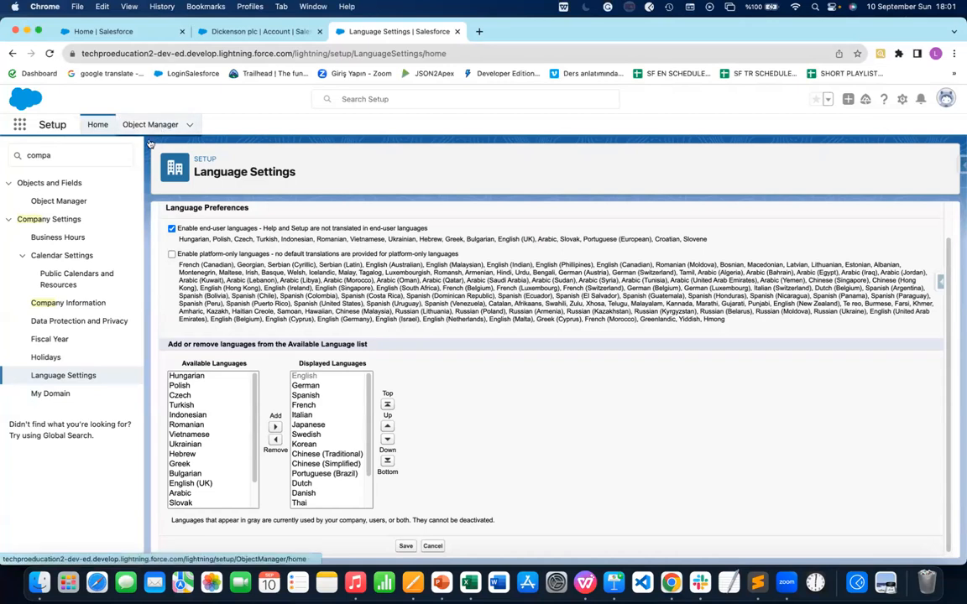
Move Turkish from Available to Displayed Languages and save
click(186, 407)
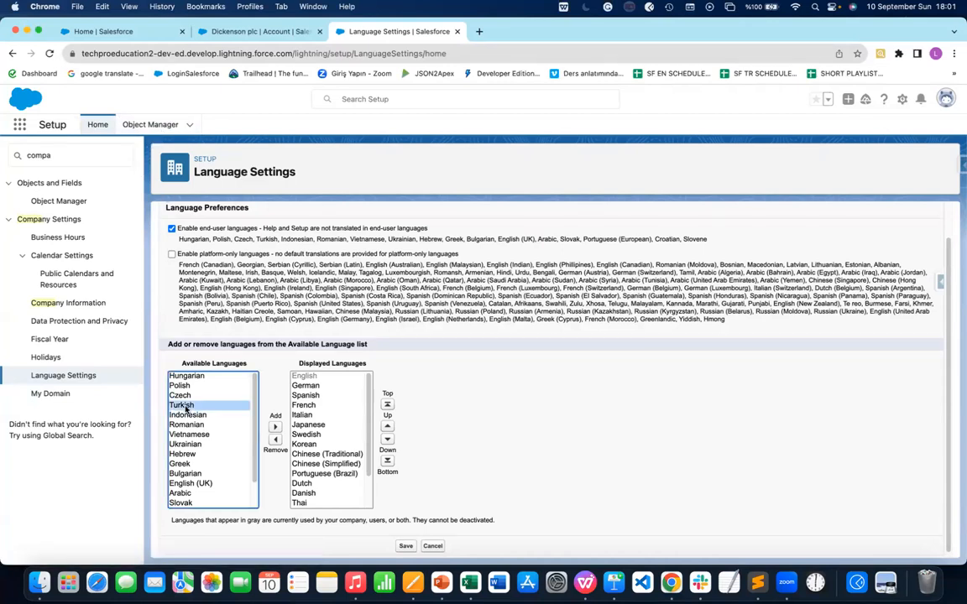
click(275, 427)
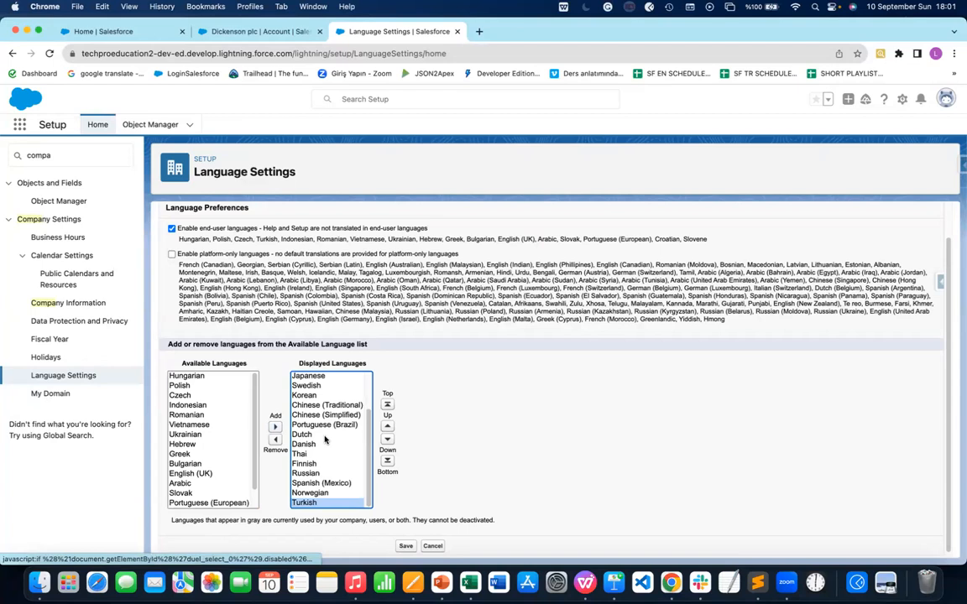
click(406, 547)
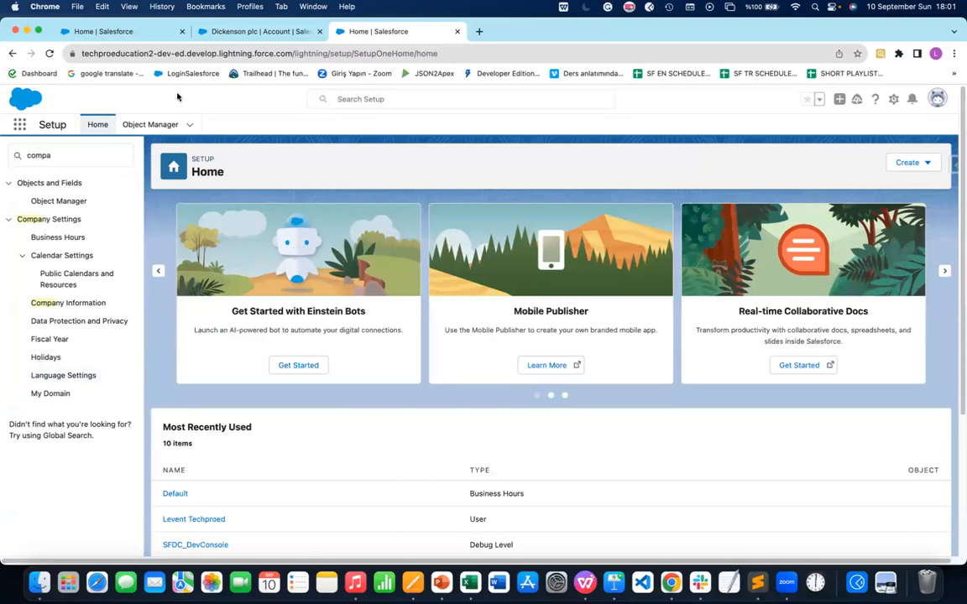
Leave the Dickenson plc account record and open Settings from the profile avatar menu
click(223, 32)
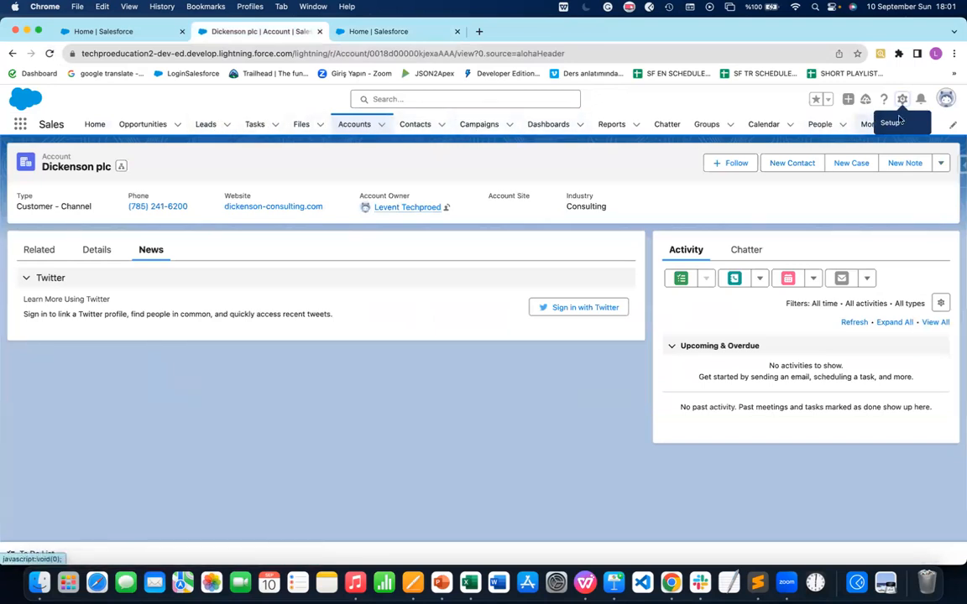
click(946, 99)
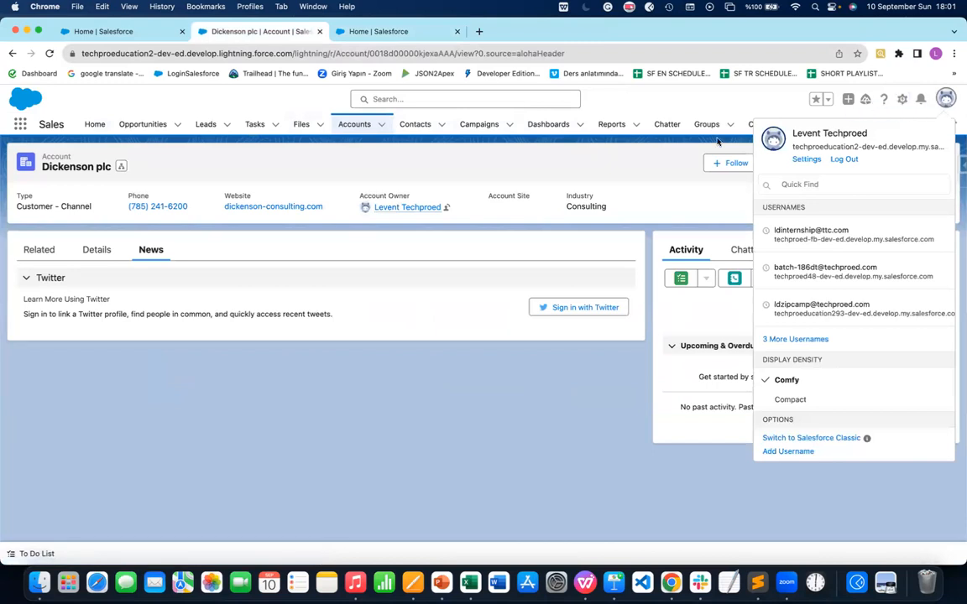
click(49, 52)
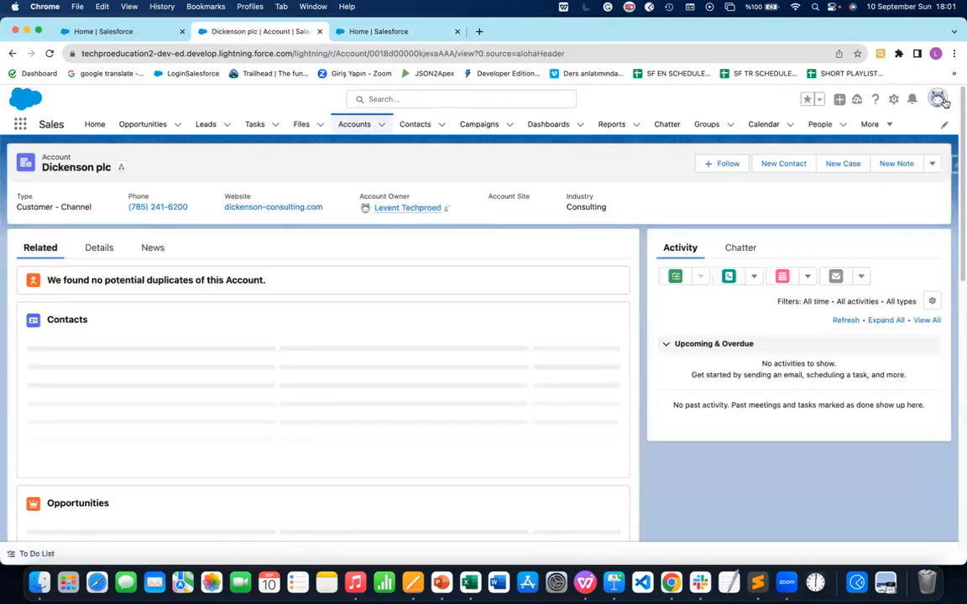
click(940, 100)
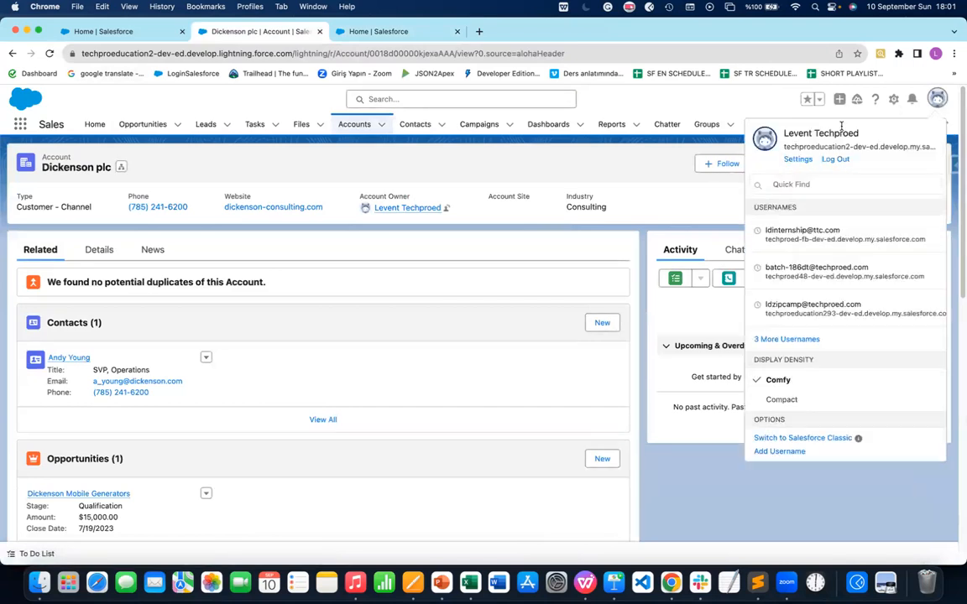
click(798, 159)
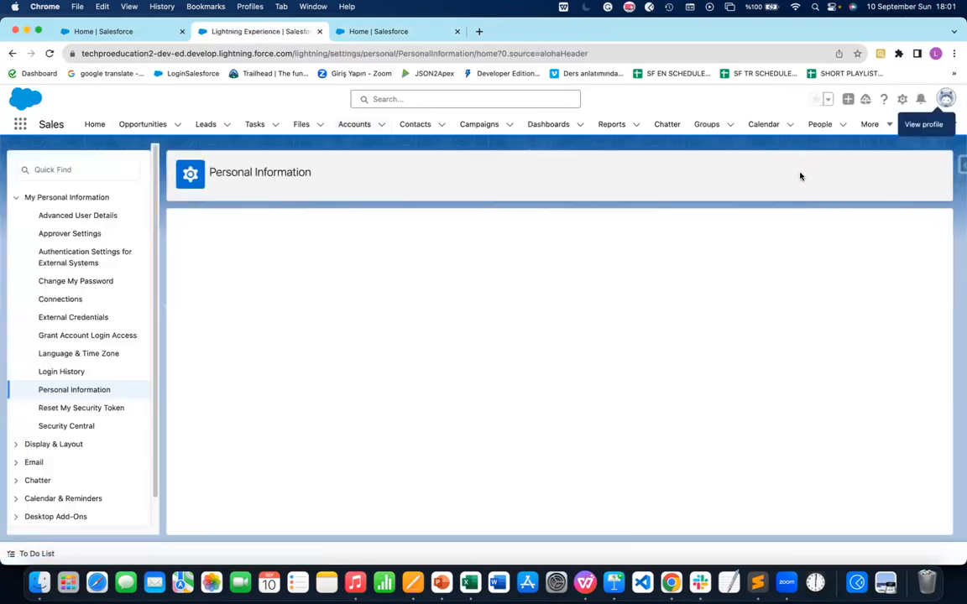
Set the personal language to Türkçe under Language & Time Zone and save
click(67, 353)
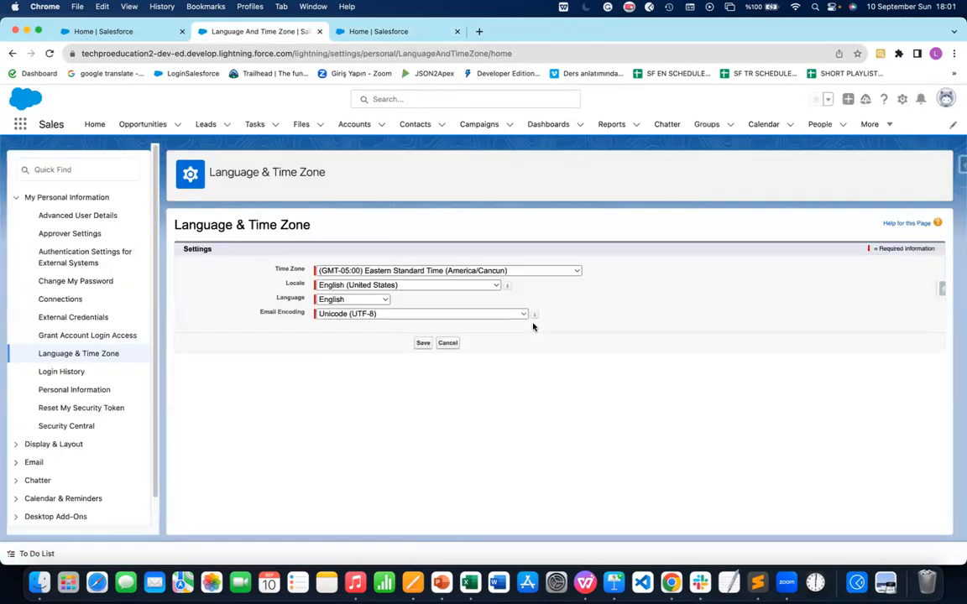
click(378, 300)
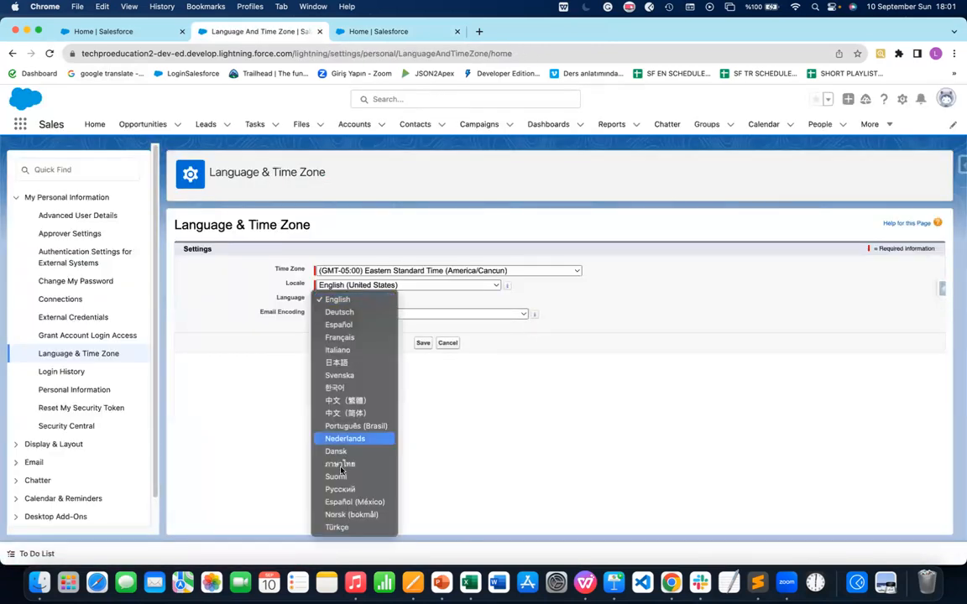
click(340, 529)
click(423, 343)
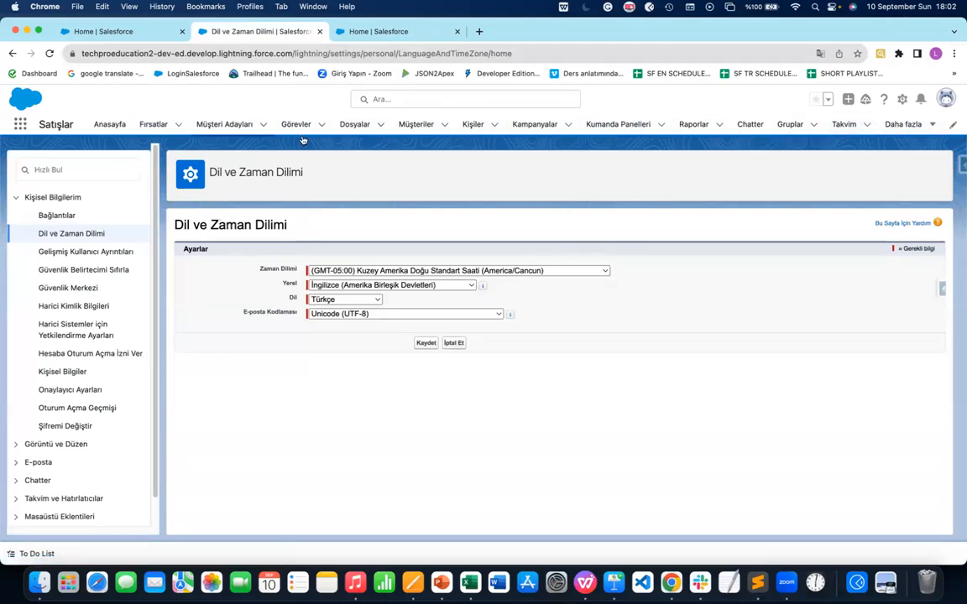
Open the first lead in Leads and view its Details in the Turkish interface
click(237, 124)
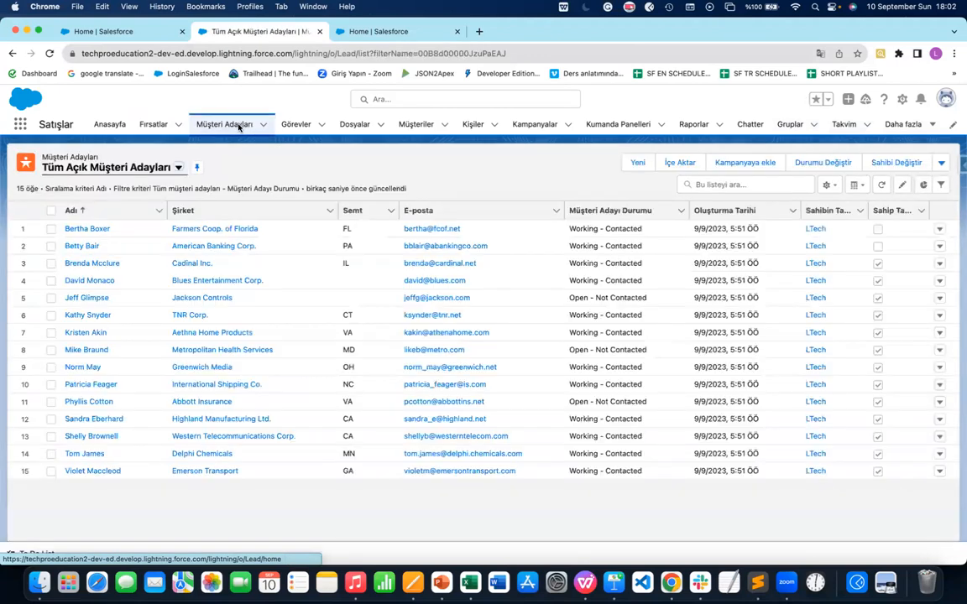
click(87, 229)
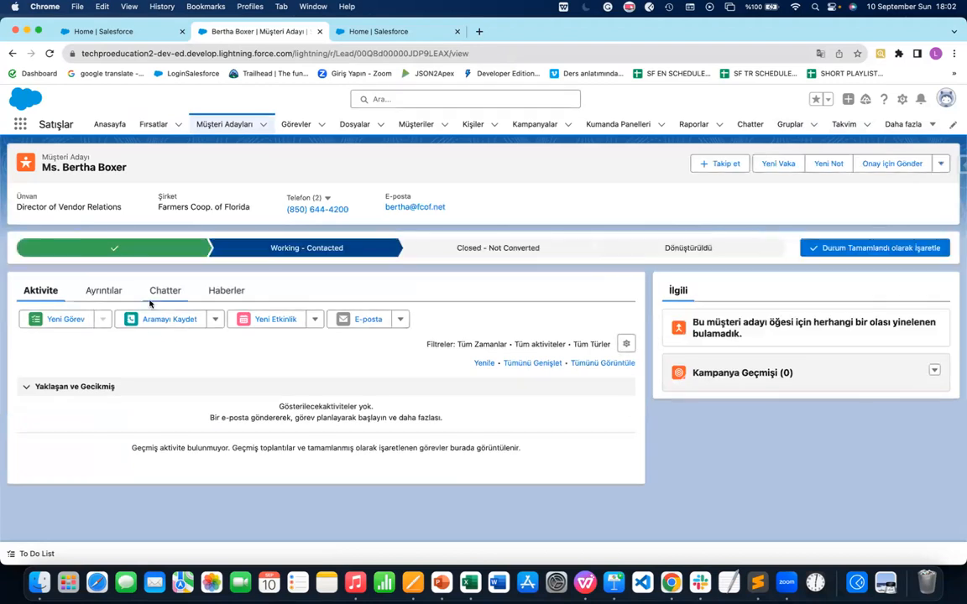
click(101, 293)
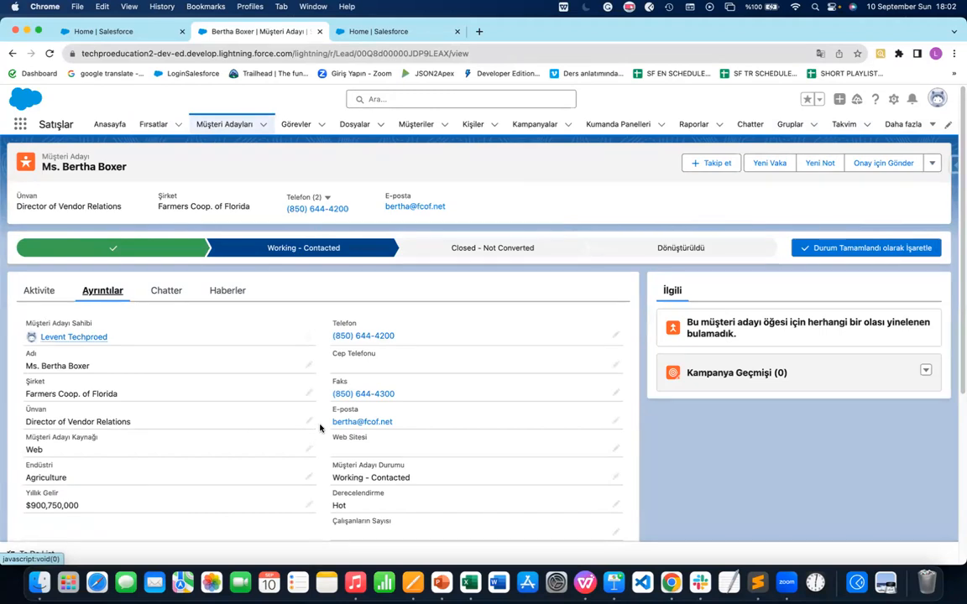
Go to Ayarlar via the avatar and open Dil ve Zaman Dilimi, expanding the language list
click(937, 99)
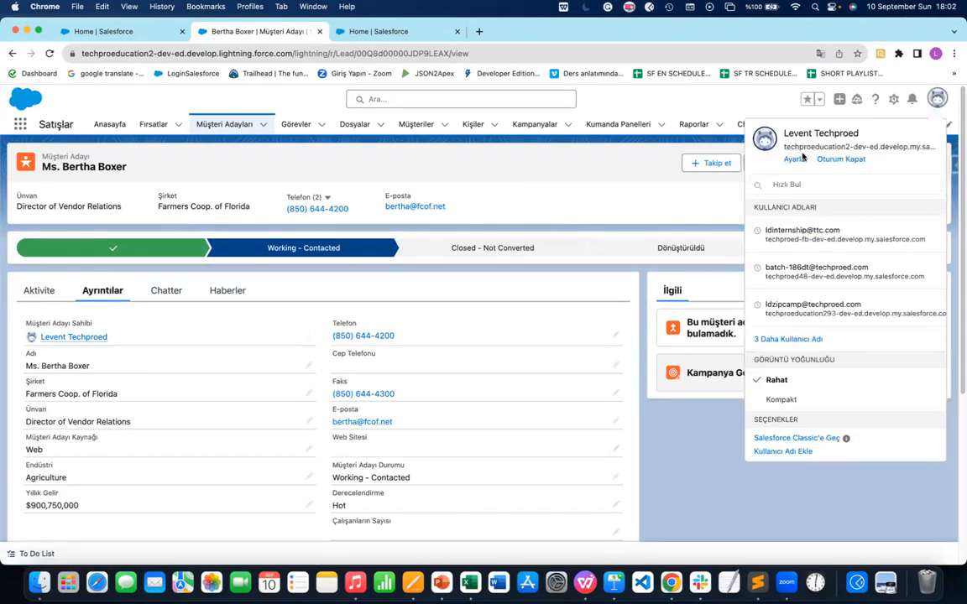
click(796, 158)
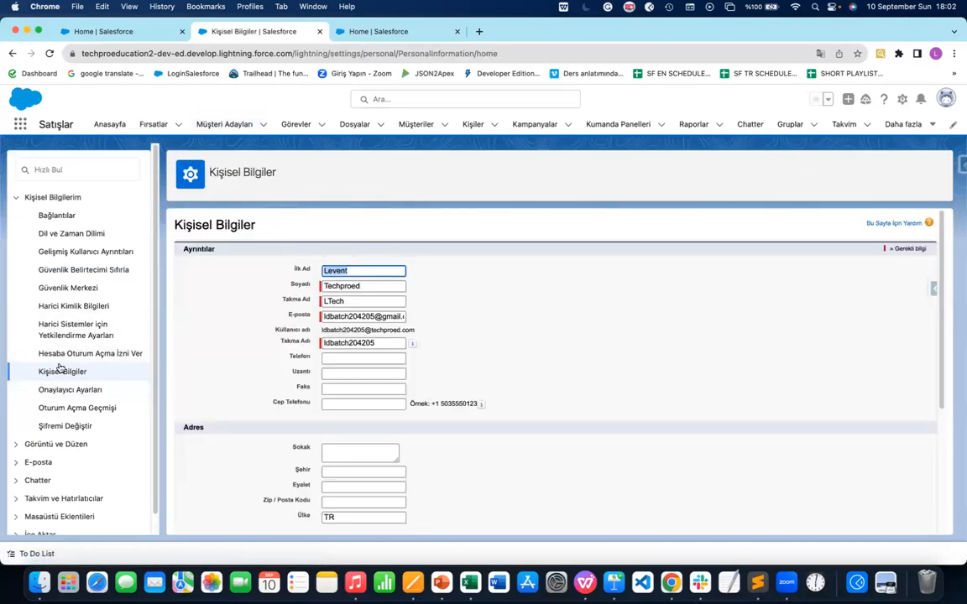
click(65, 236)
click(338, 299)
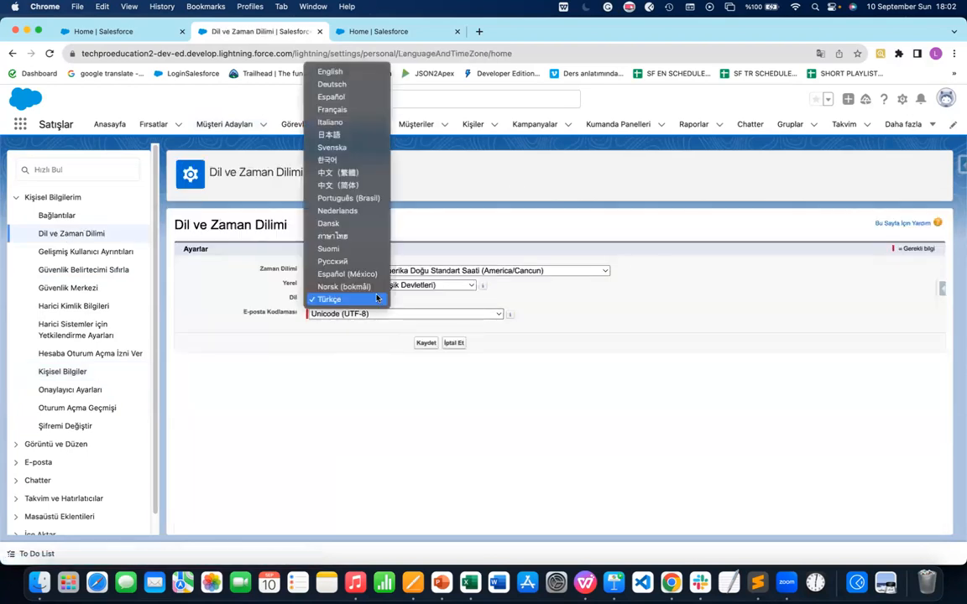
Switch the personal language back to English, save, and return to the Setup Home tab
click(331, 73)
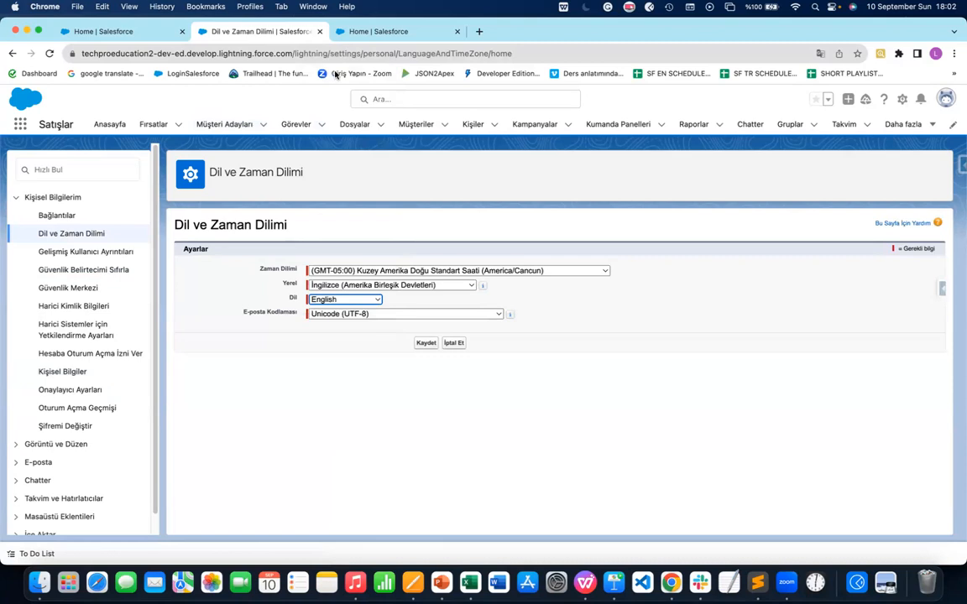
click(426, 344)
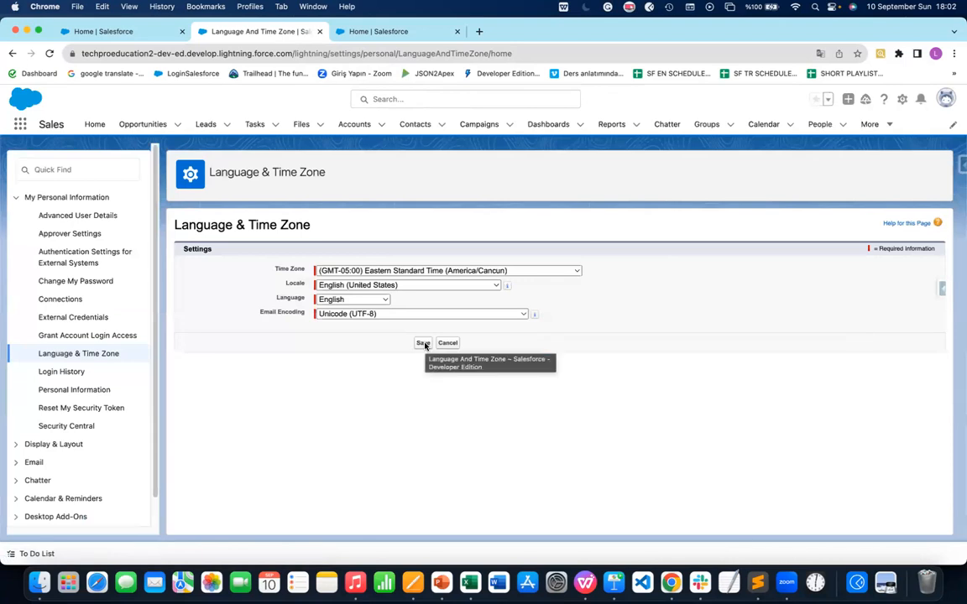
click(353, 31)
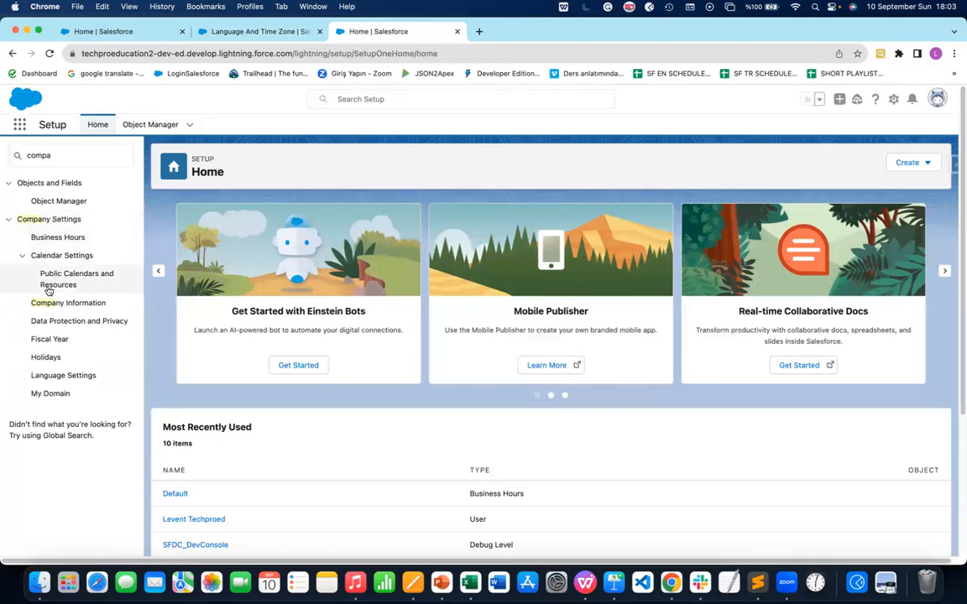
On company Language Settings, toggle the platform-only and end-user language options, then leave the page
click(56, 377)
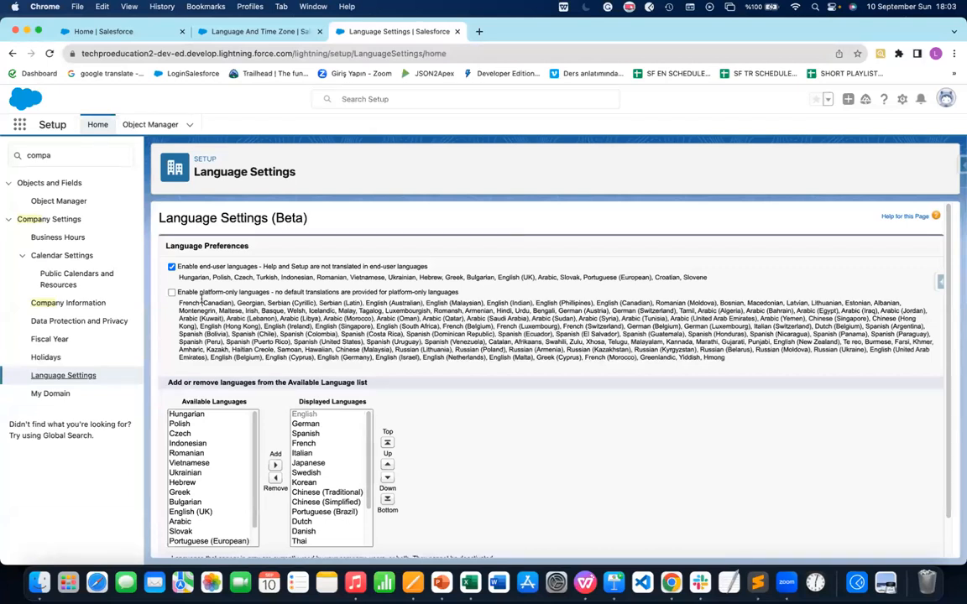
click(172, 293)
scroll(224, 477, down, 10)
scroll(224, 476, down, 5)
scroll(222, 437, up, 15)
click(172, 250)
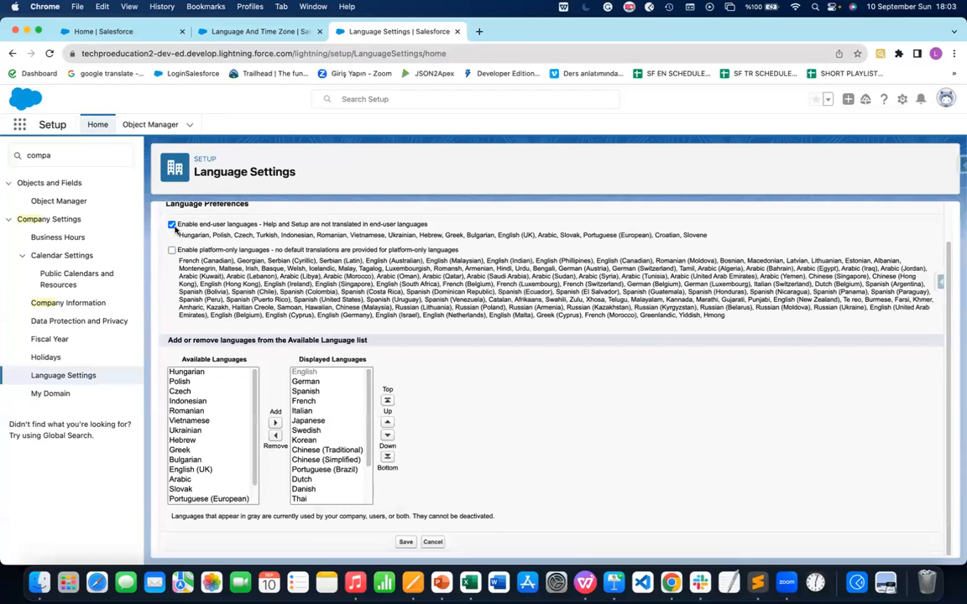
click(172, 225)
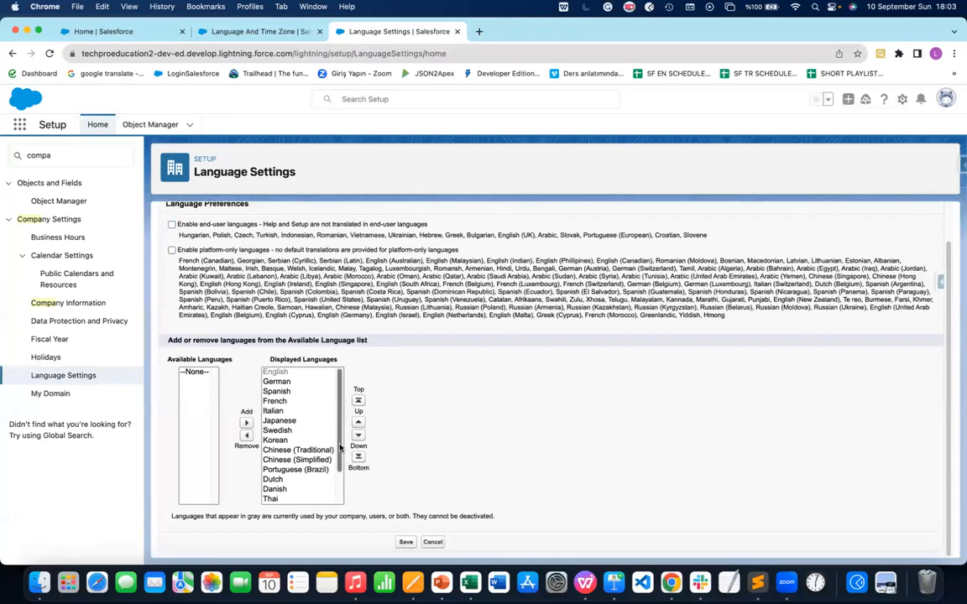
scroll(339, 483, down, 3)
drag(339, 483, 339, 401)
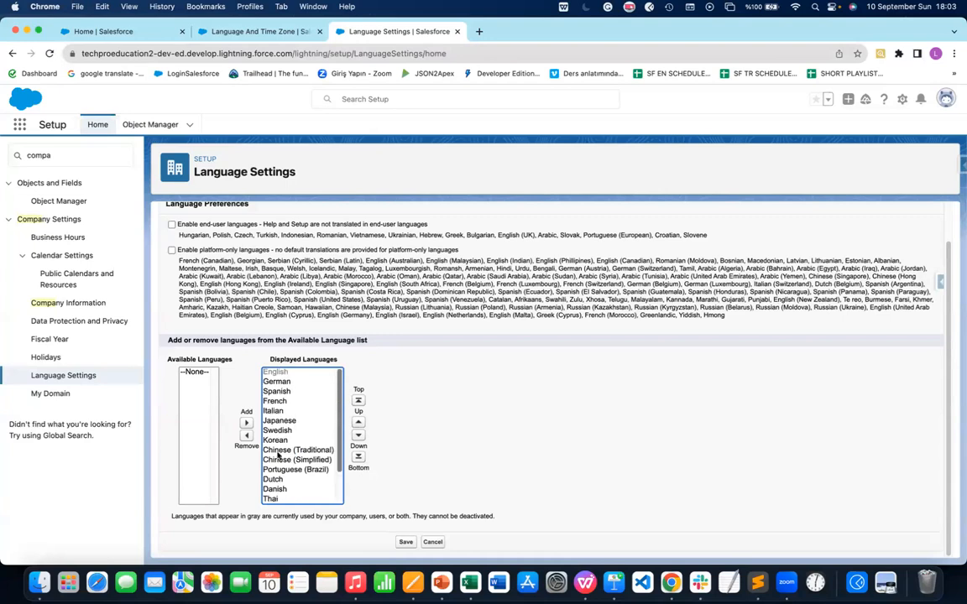
click(406, 542)
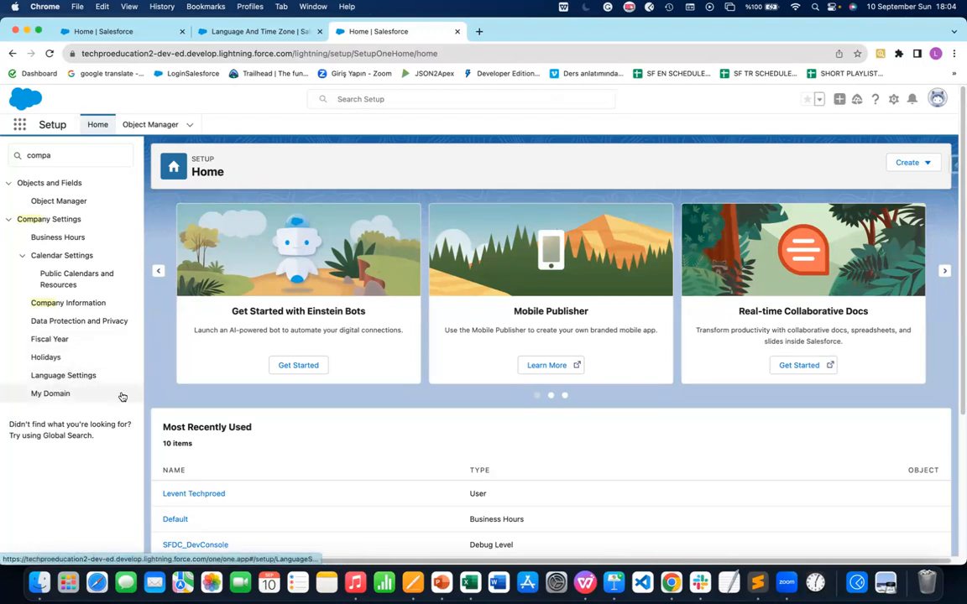
Open Public Calendars and Resources, start then cancel a new calendar, and go to My Domain
click(51, 274)
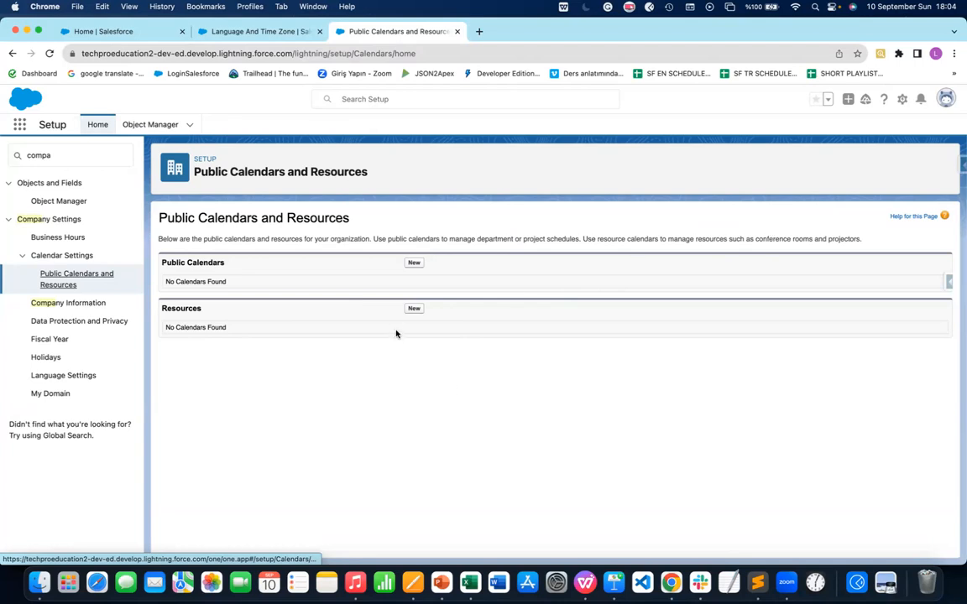
click(414, 263)
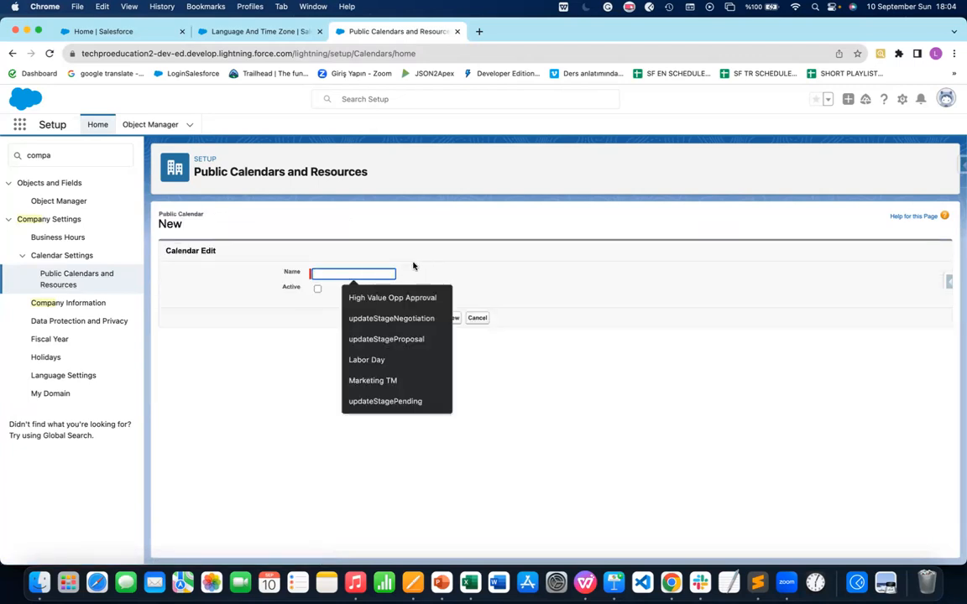
click(239, 344)
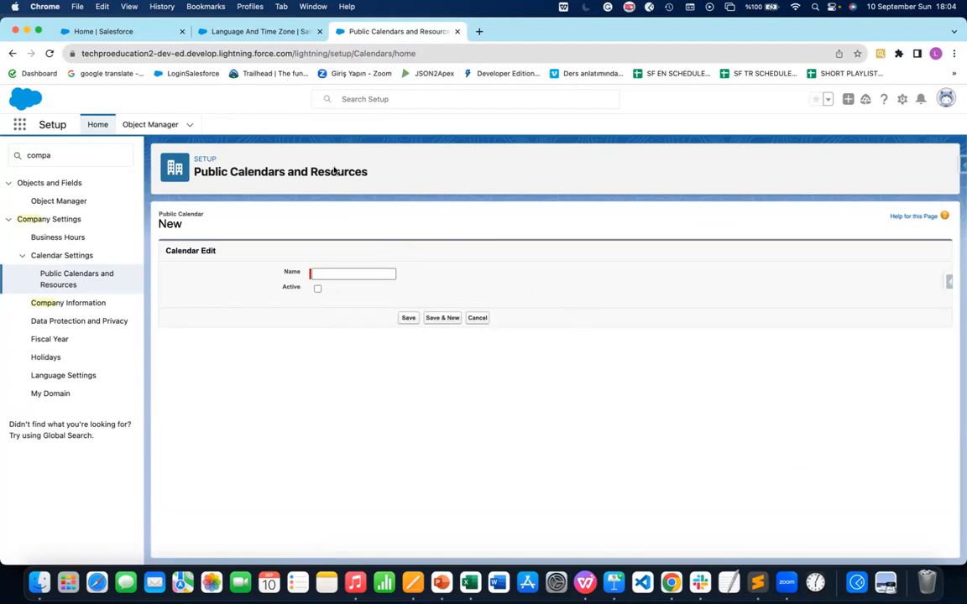
click(477, 319)
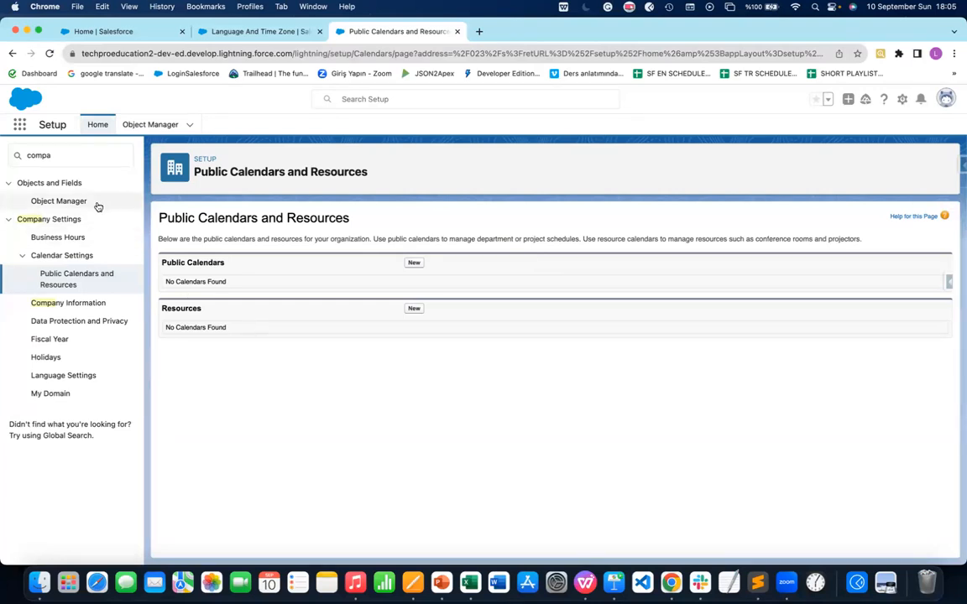
click(61, 396)
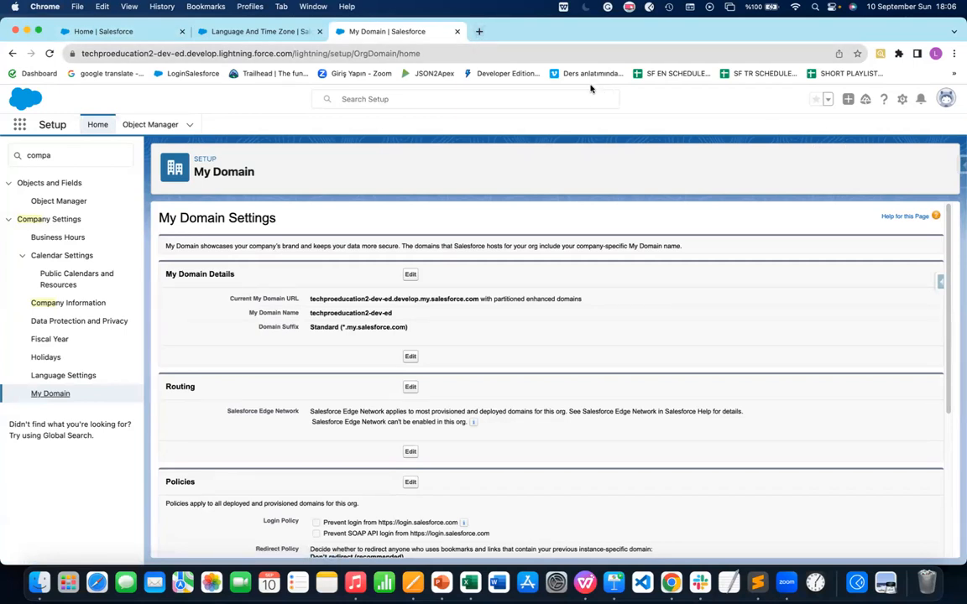
Open Setup in a new tab, find Profiles with 'profi', and open System Administrator under S
click(903, 100)
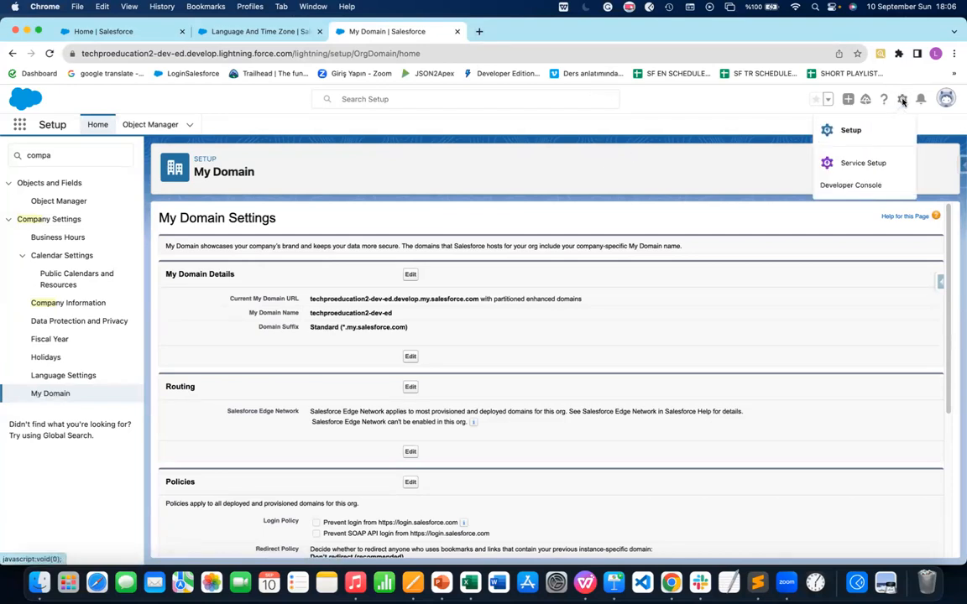
click(850, 131)
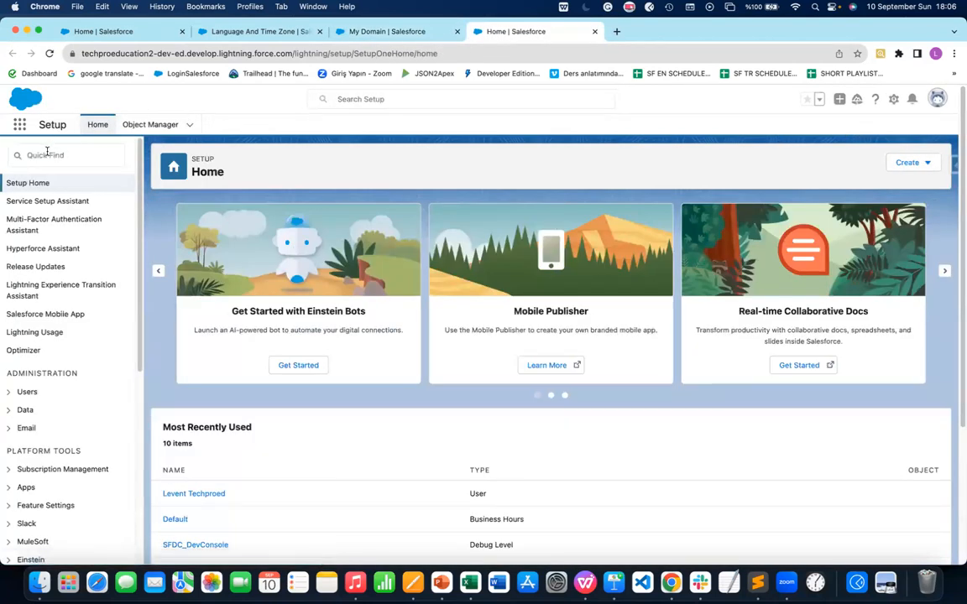
click(47, 154)
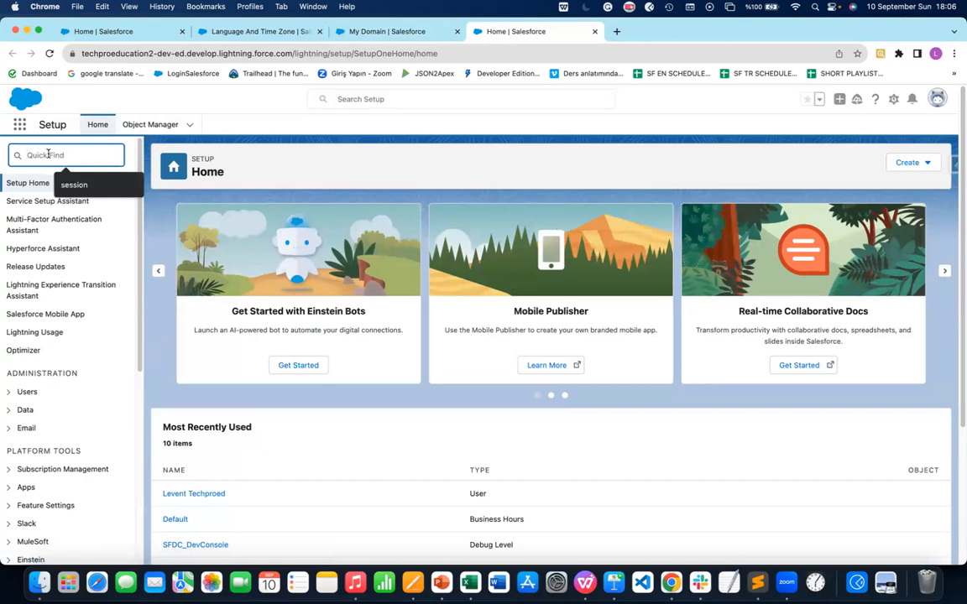
text(profi)
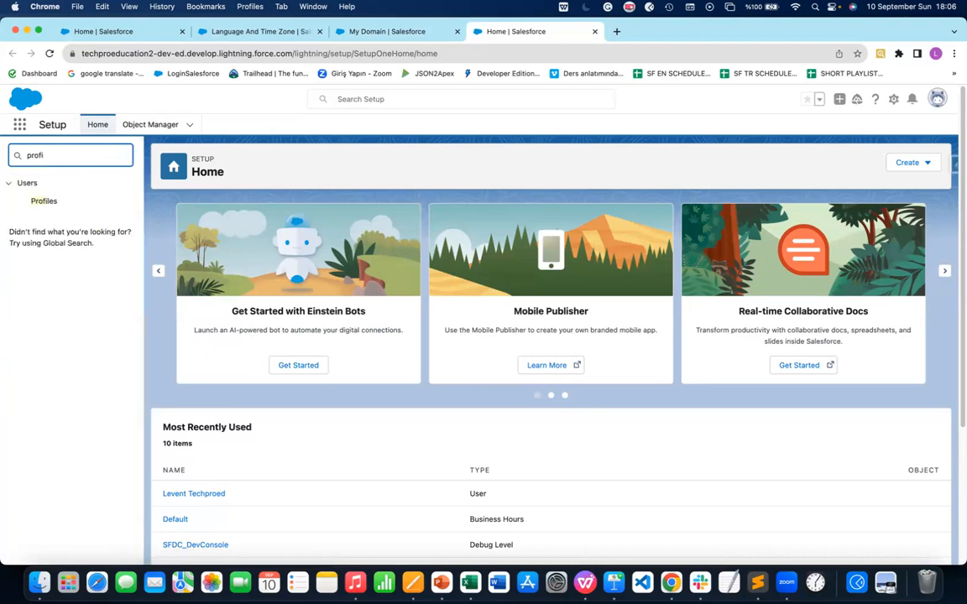
click(45, 201)
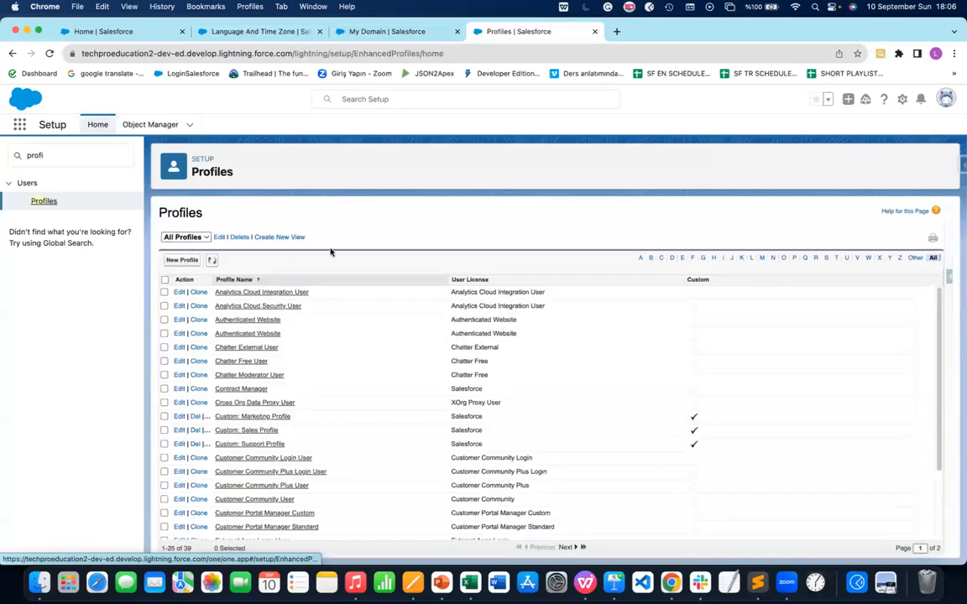
scroll(358, 350, down, 3)
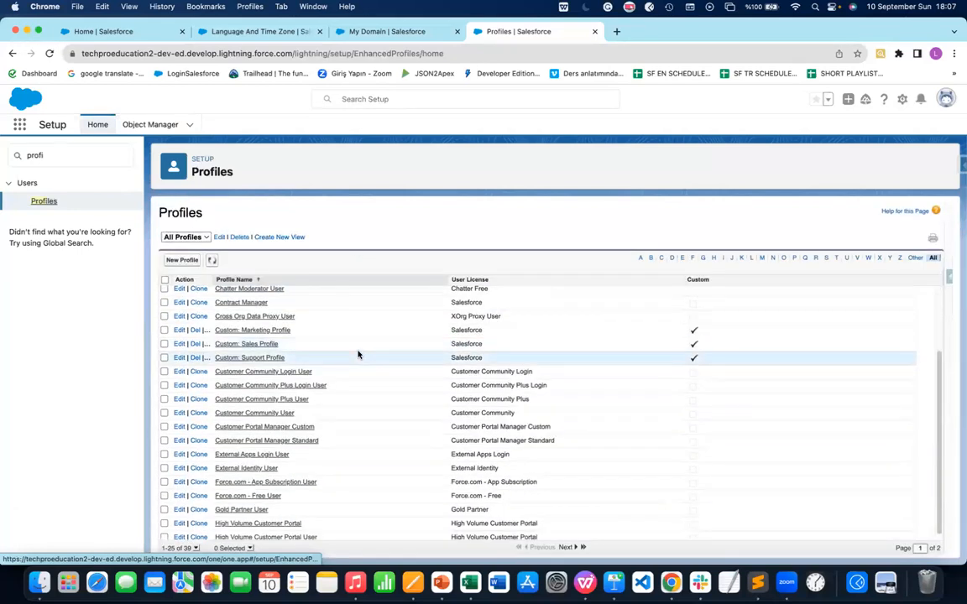
scroll(358, 350, up, 3)
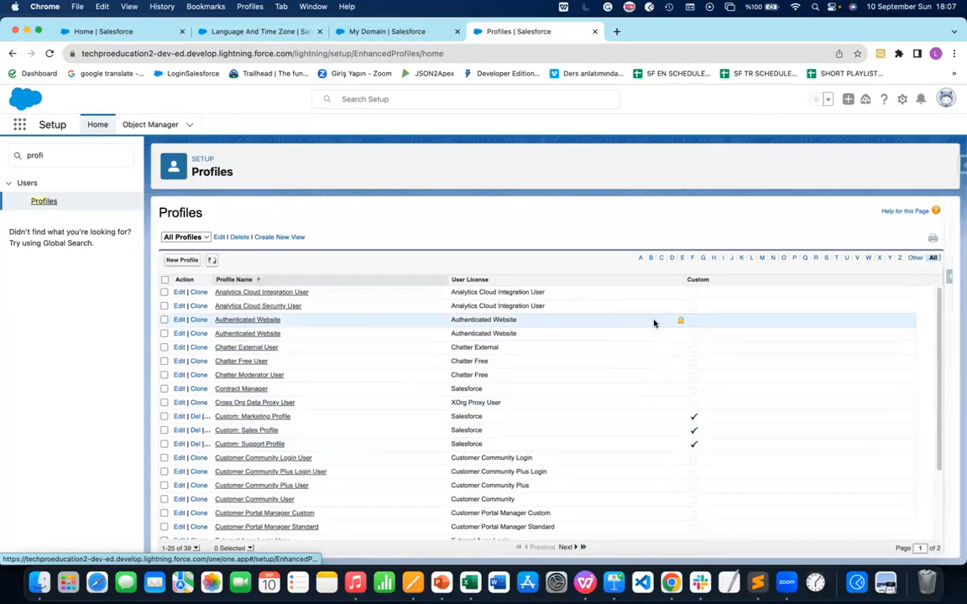
click(827, 259)
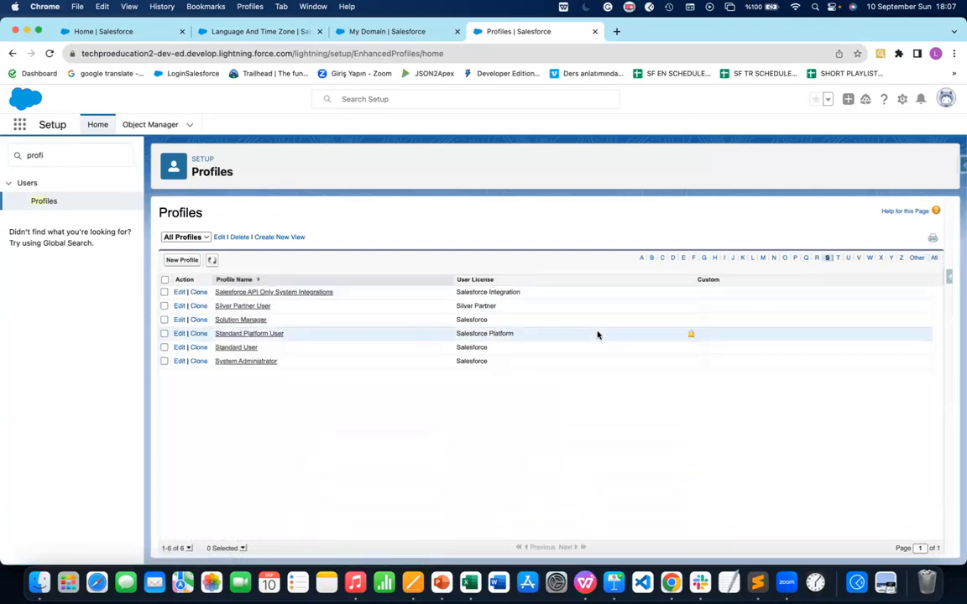
click(259, 362)
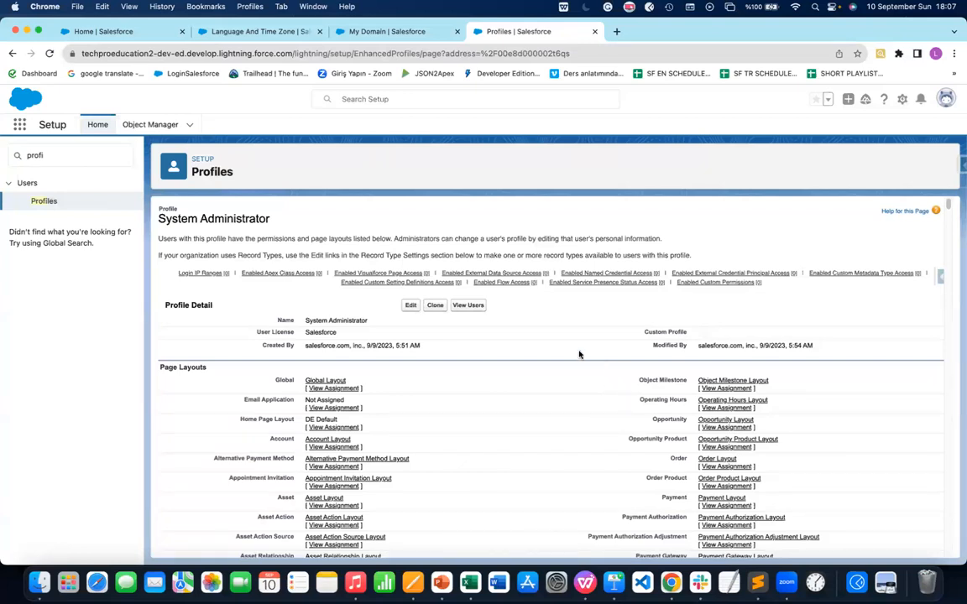
Change the Quick Find search to 'user' and scroll through the System Administrator profile permissions
click(12, 157)
key(super+a)
text(user)
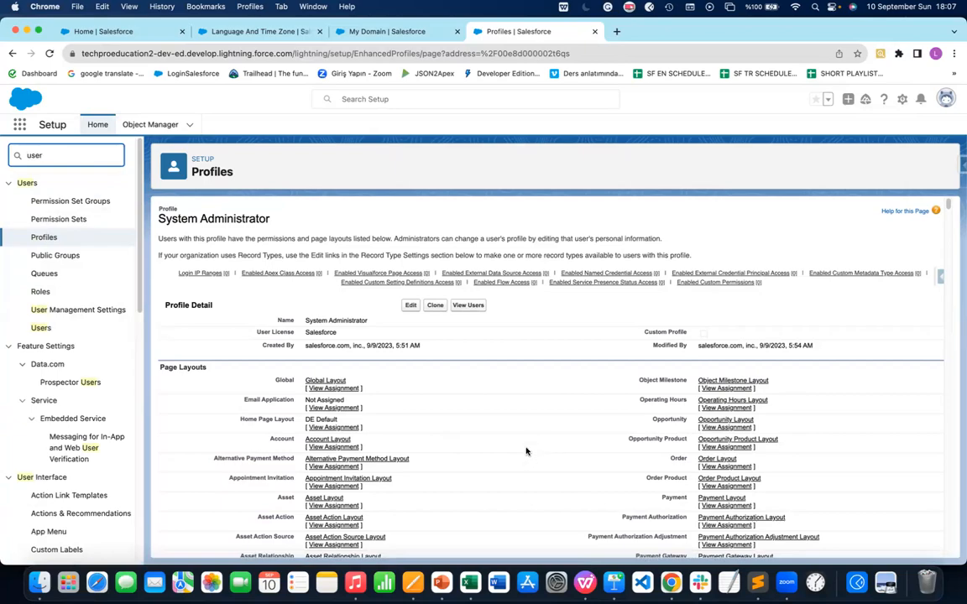
scroll(527, 451, down, 20)
scroll(527, 410, down, 20)
scroll(487, 382, down, 20)
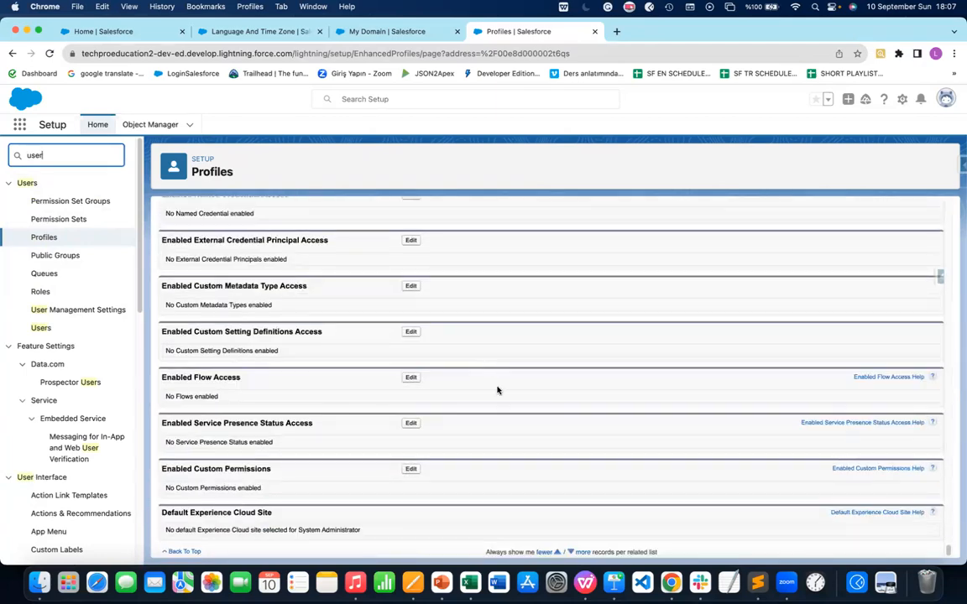
scroll(497, 386, up, 15)
scroll(499, 383, up, 20)
scroll(499, 383, up, 15)
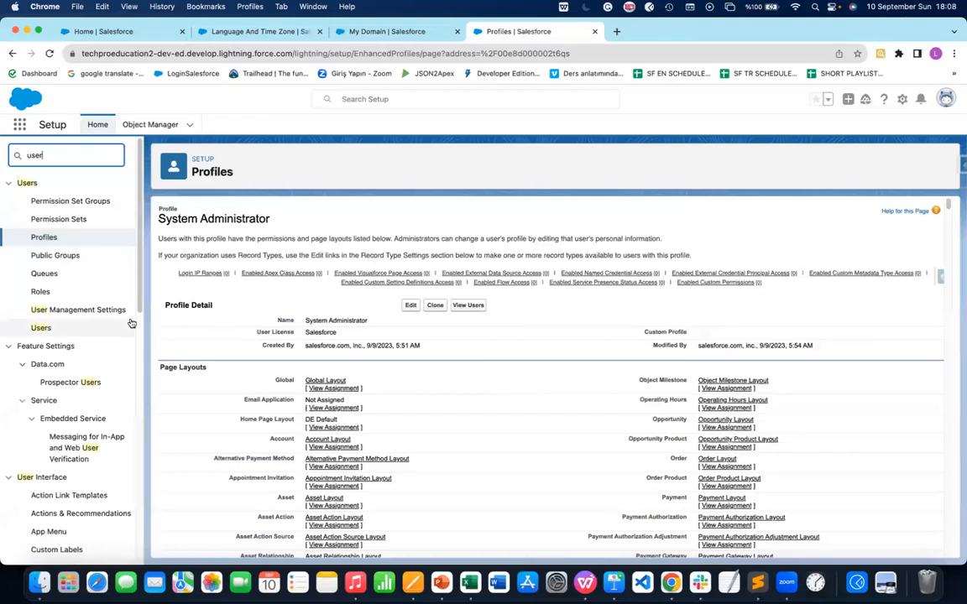
Enable Enhanced Profile User Interface in User Management Settings, then return to the Profiles list
click(73, 311)
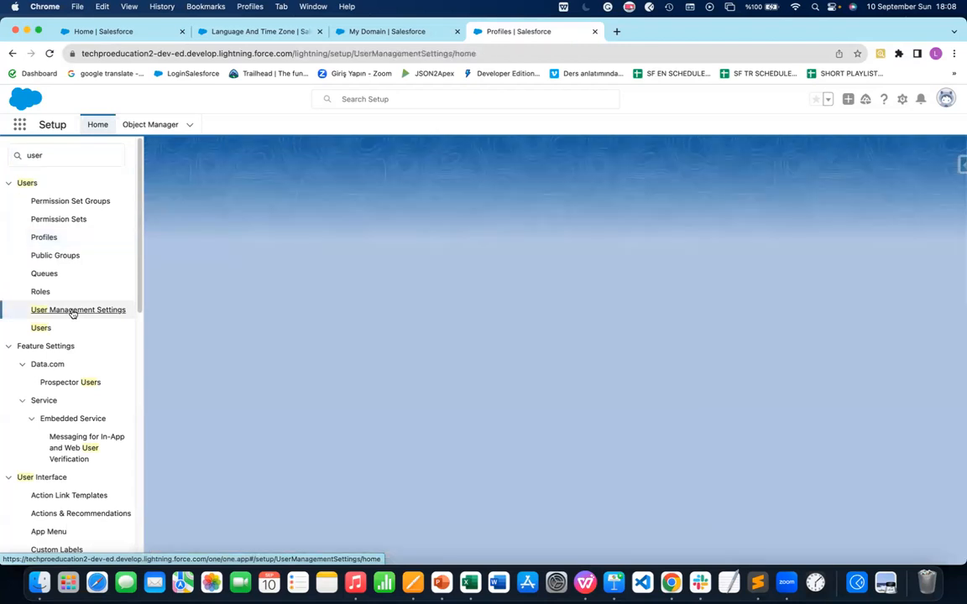
scroll(672, 428, down, 2)
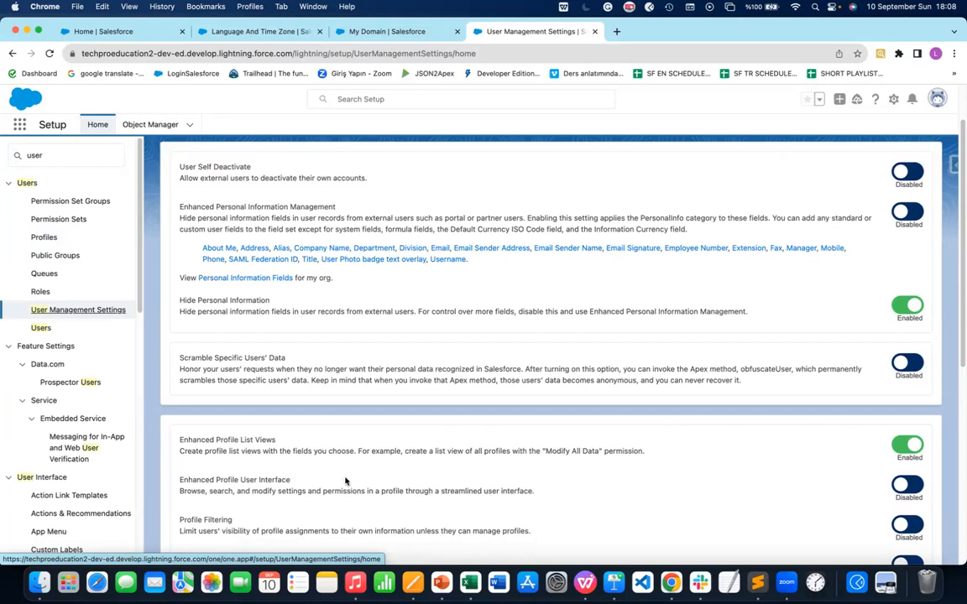
click(907, 487)
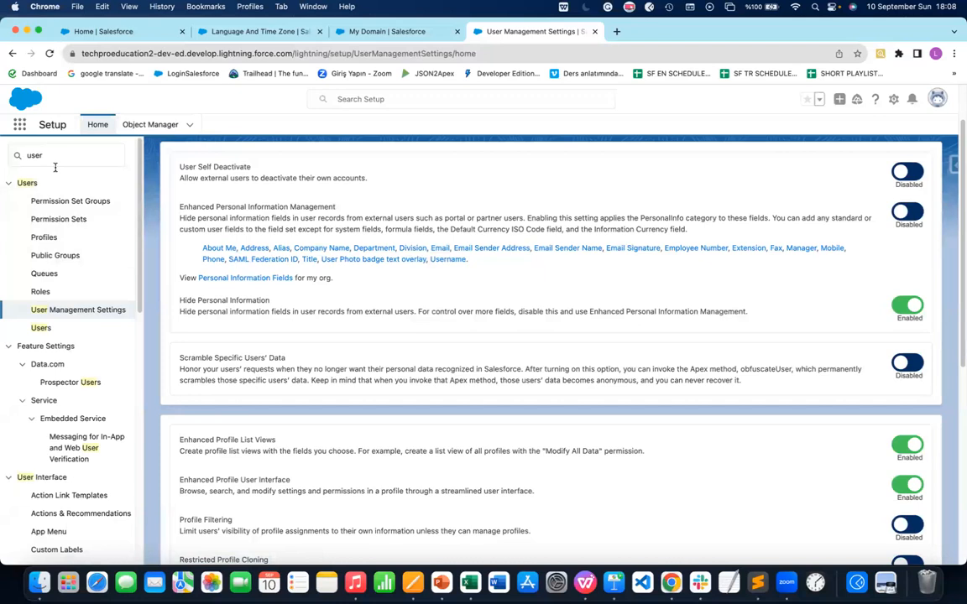
click(44, 238)
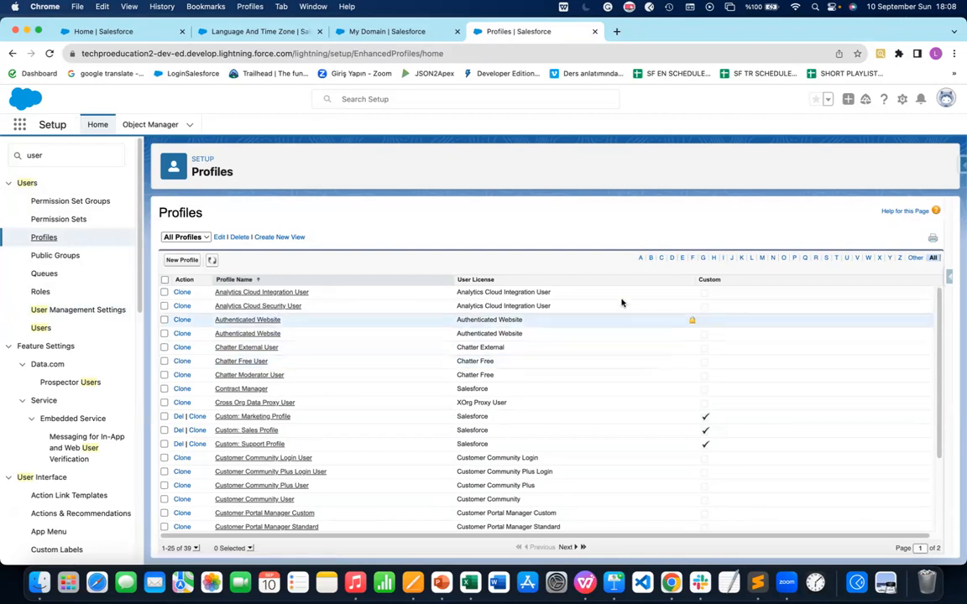
Filter profiles to the letter S and open System Administrator in the enhanced profile view
click(827, 259)
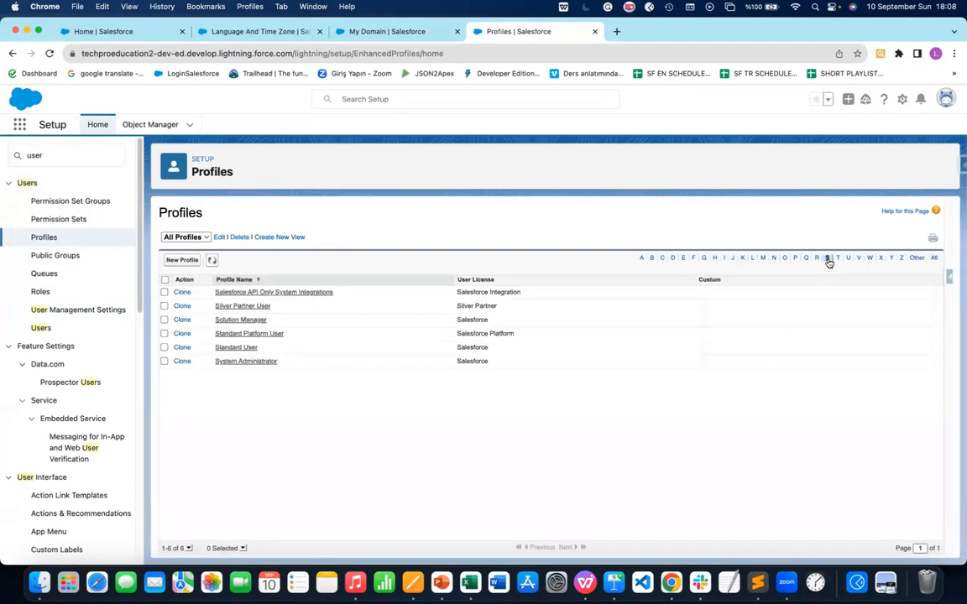
click(243, 362)
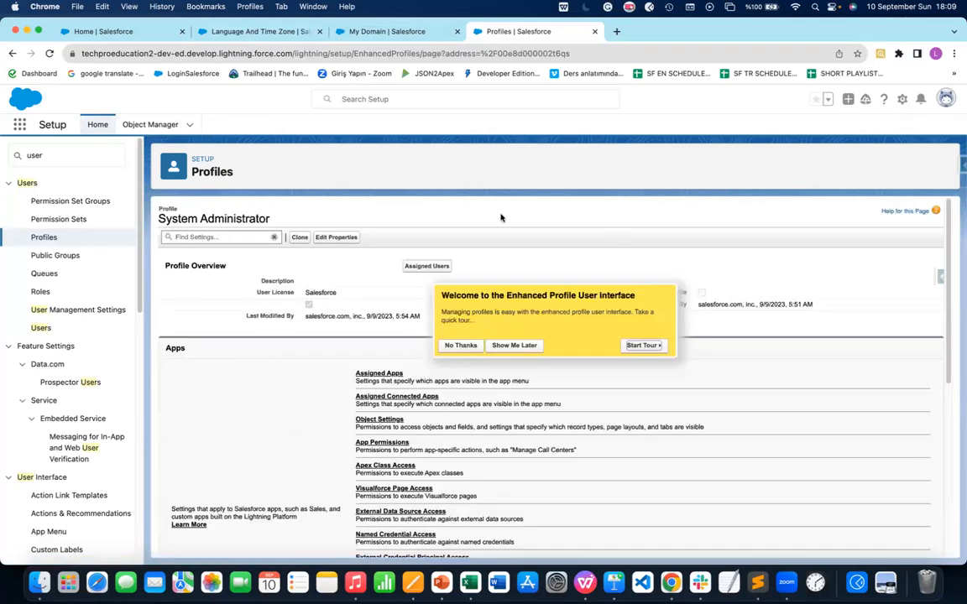
Skip the enhanced-profile tour and search System Administrator's settings for 'lightnin'
click(461, 345)
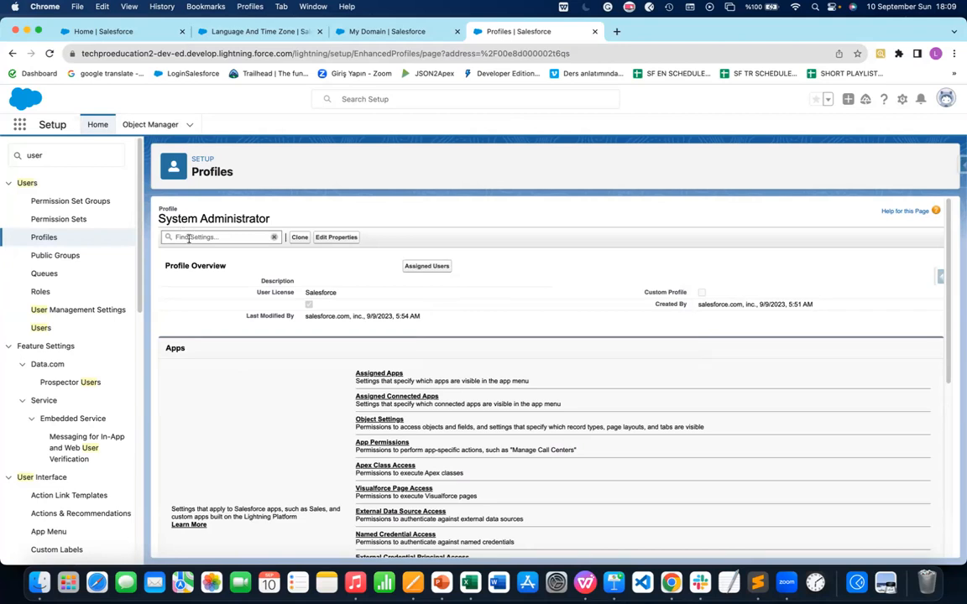
click(189, 237)
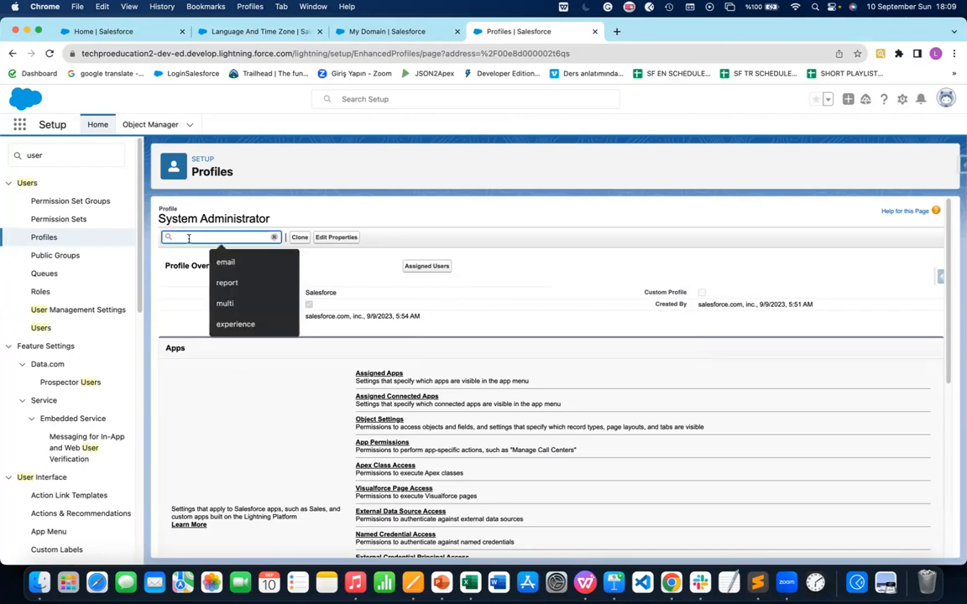
text(lightnin)
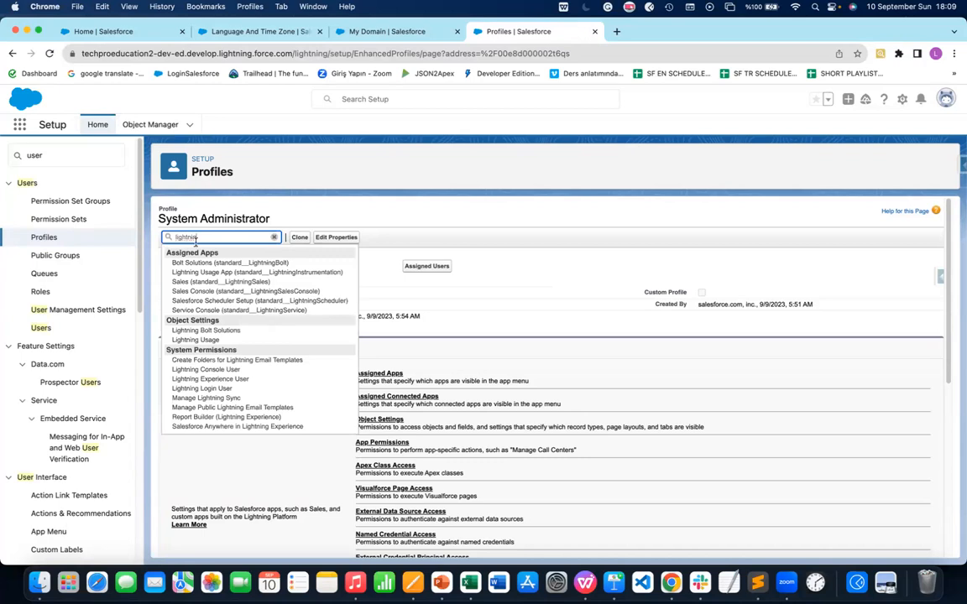
Review the Lightning Experience User system permission, then close the profiles tab
click(209, 382)
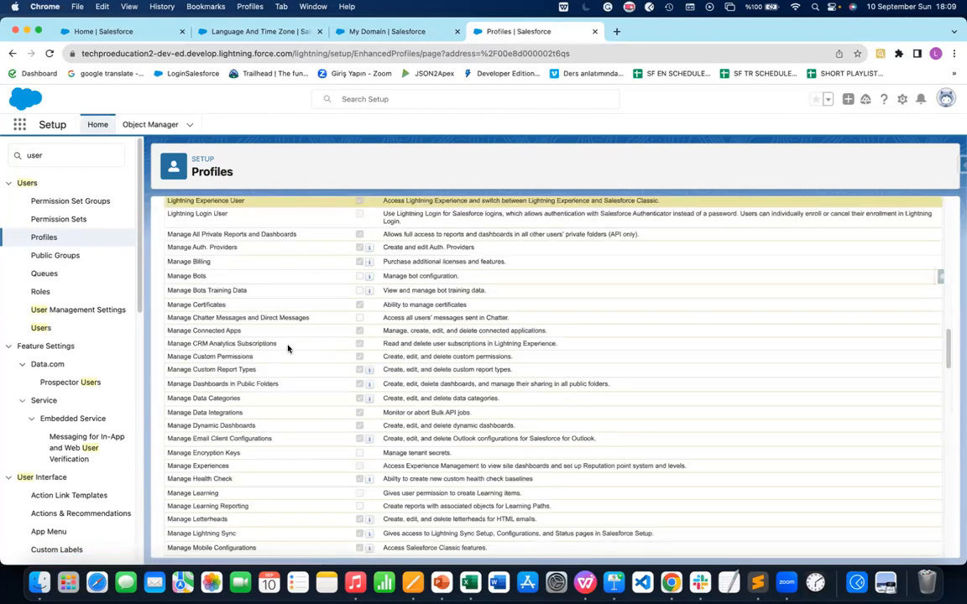
scroll(288, 348, up, 2)
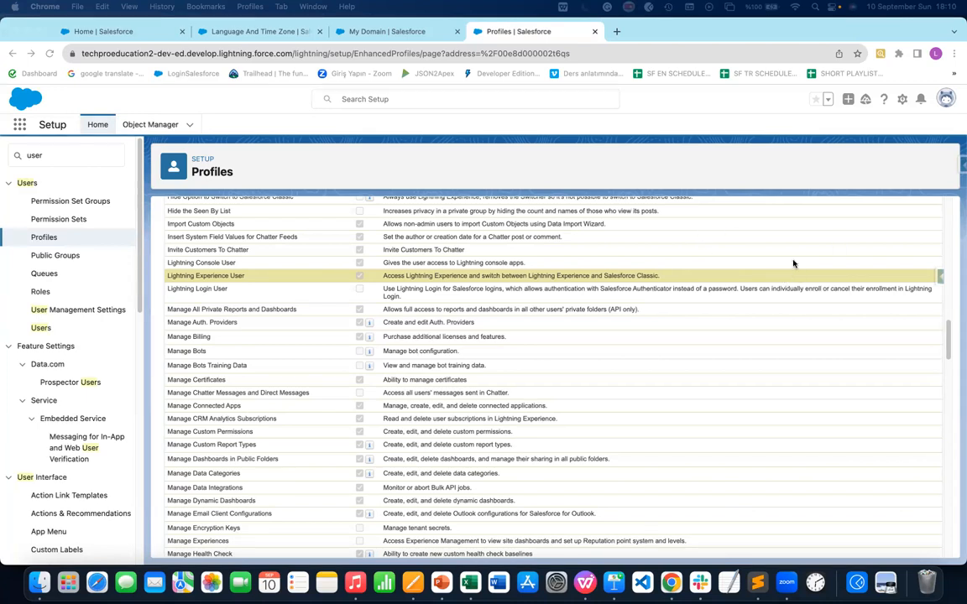
click(595, 33)
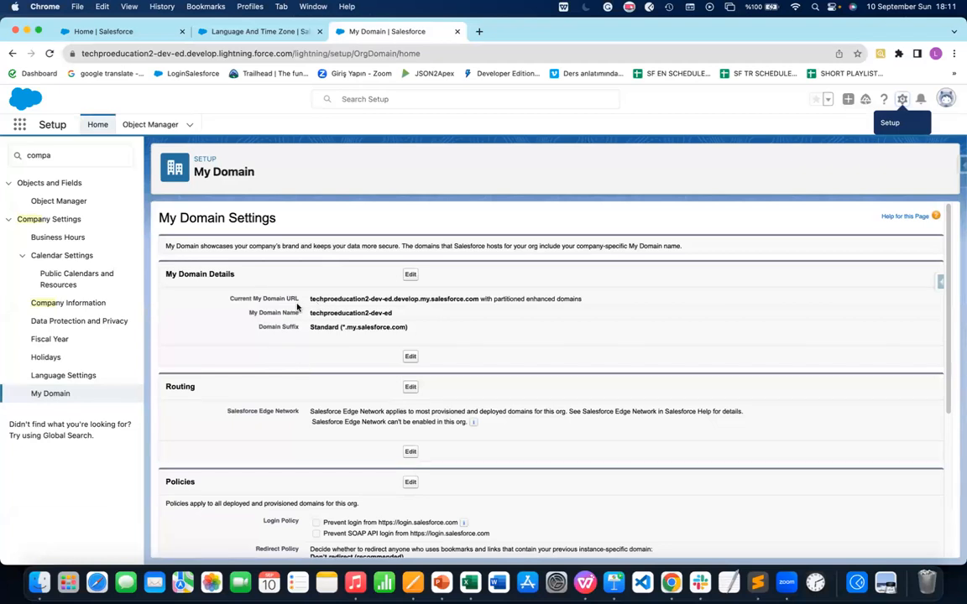
Select the Current My Domain URL text on the My Domain Settings page
double_click(322, 298)
click(428, 318)
triple_click(411, 299)
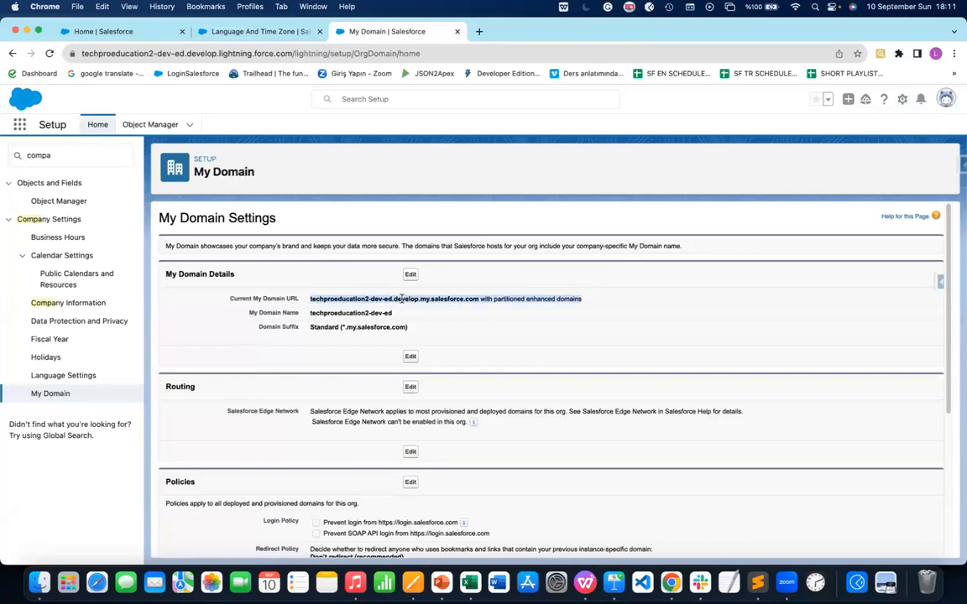
click(482, 299)
drag(480, 298, 299, 299)
key(super+c)
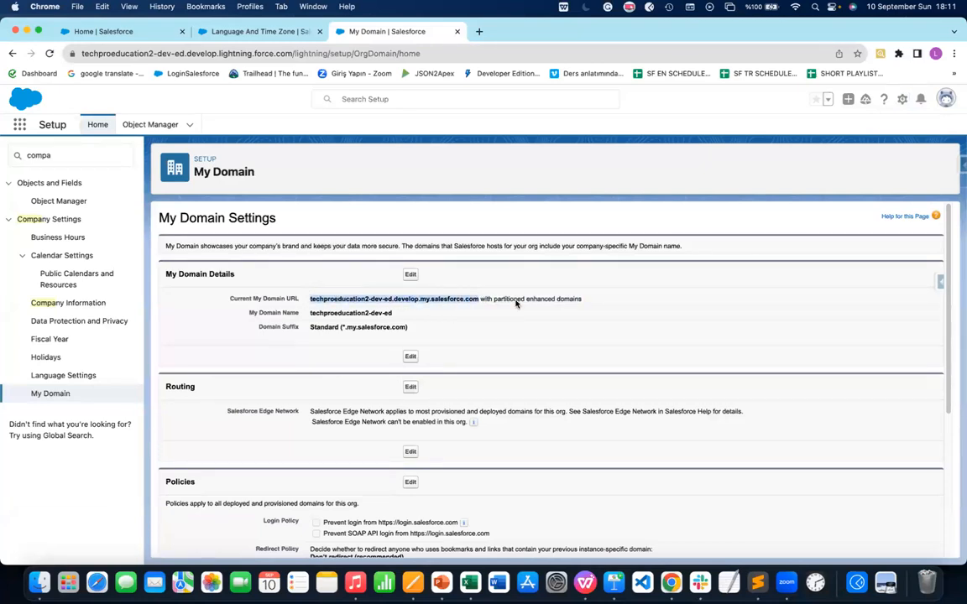
Select the matching org URL in the user profile panel, then switch to Sublime Text
click(946, 100)
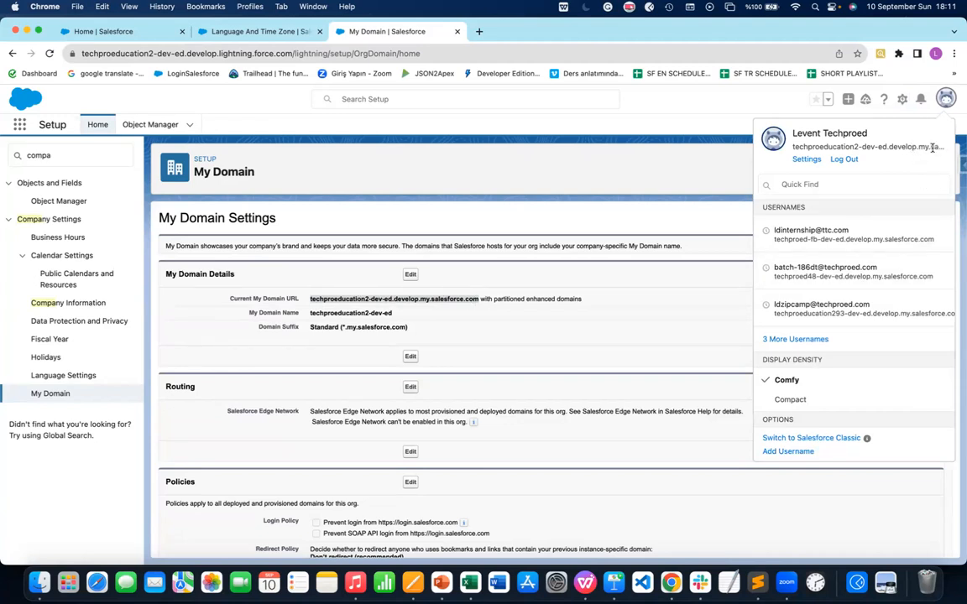
drag(931, 147, 886, 146)
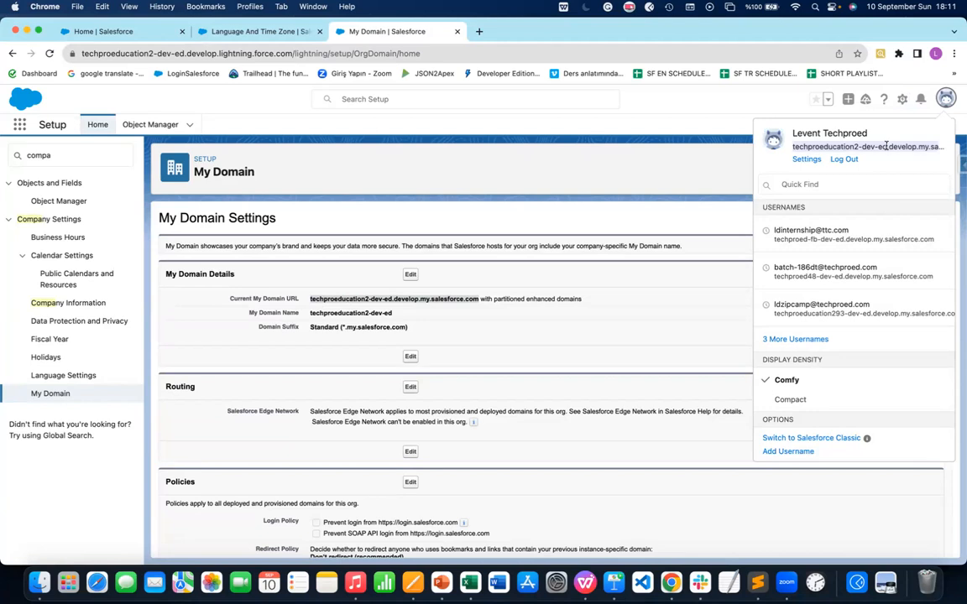
click(759, 583)
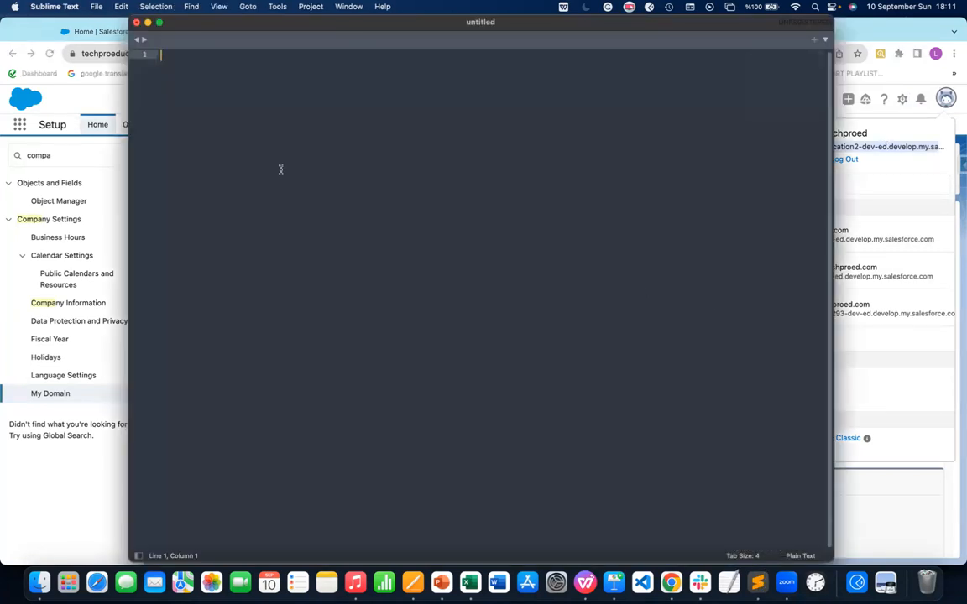
Paste the My Domain URL into the untitled Sublime file and close it without saving
key(super+v)
drag(269, 25, 646, 263)
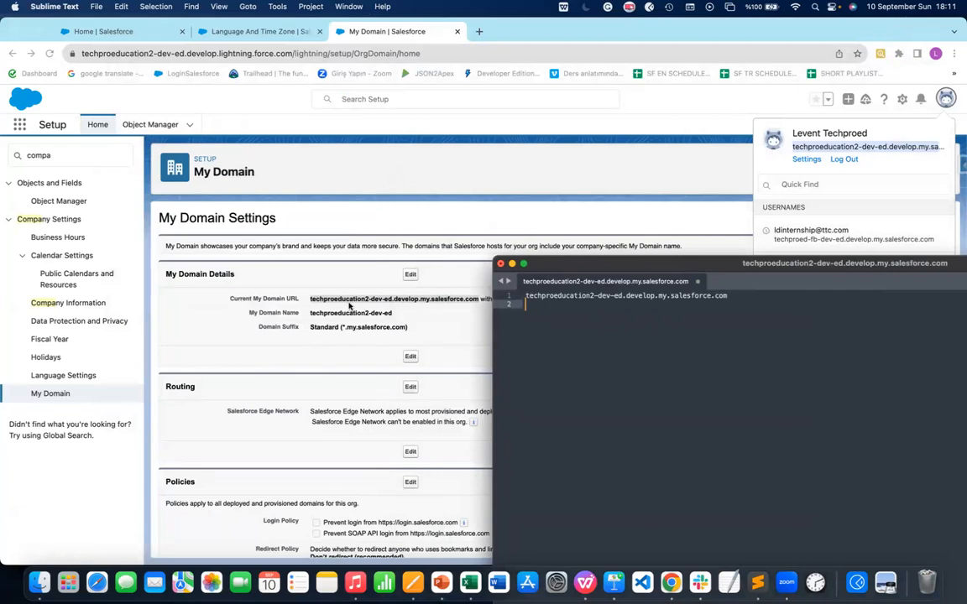
click(500, 264)
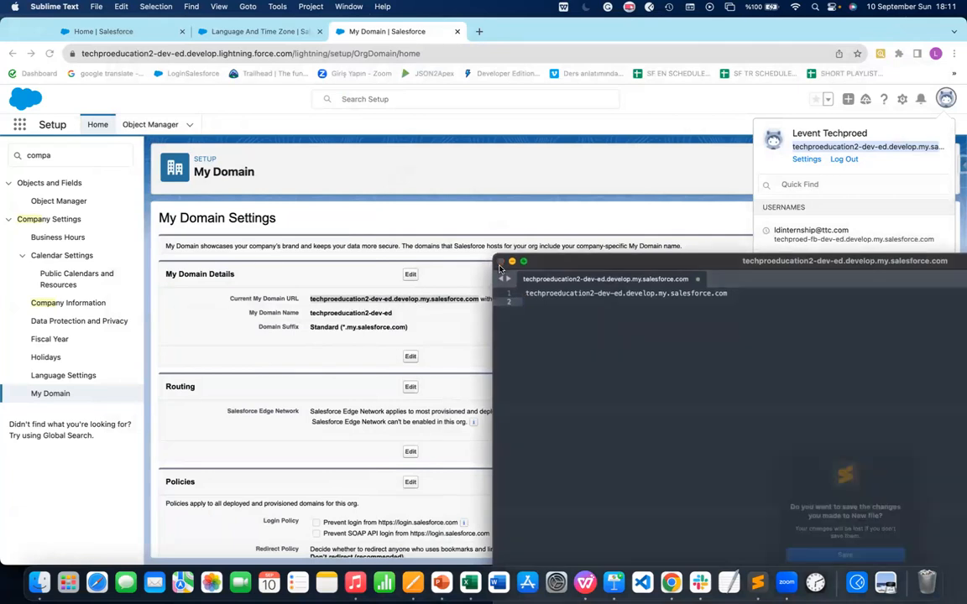
click(840, 522)
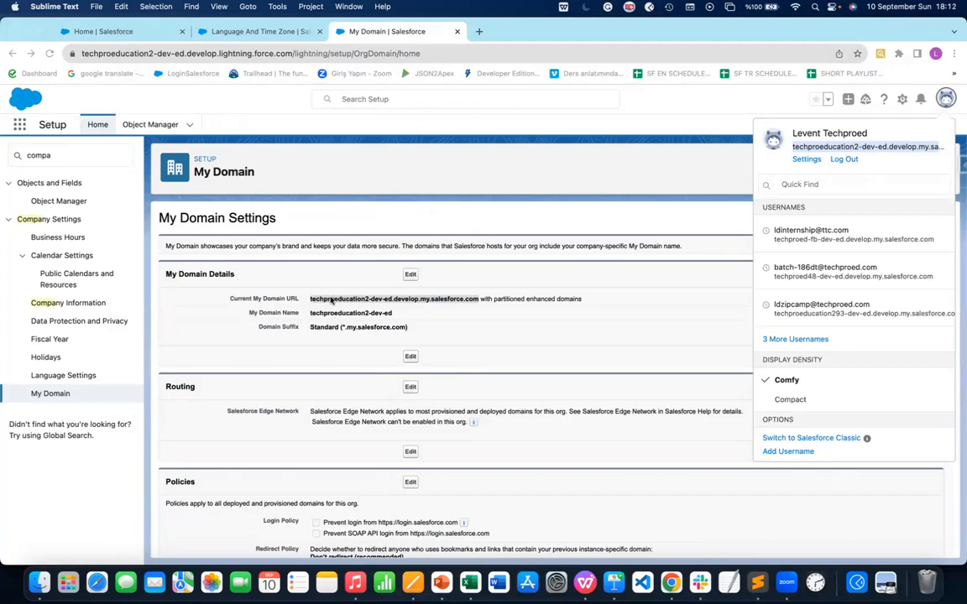
click(395, 204)
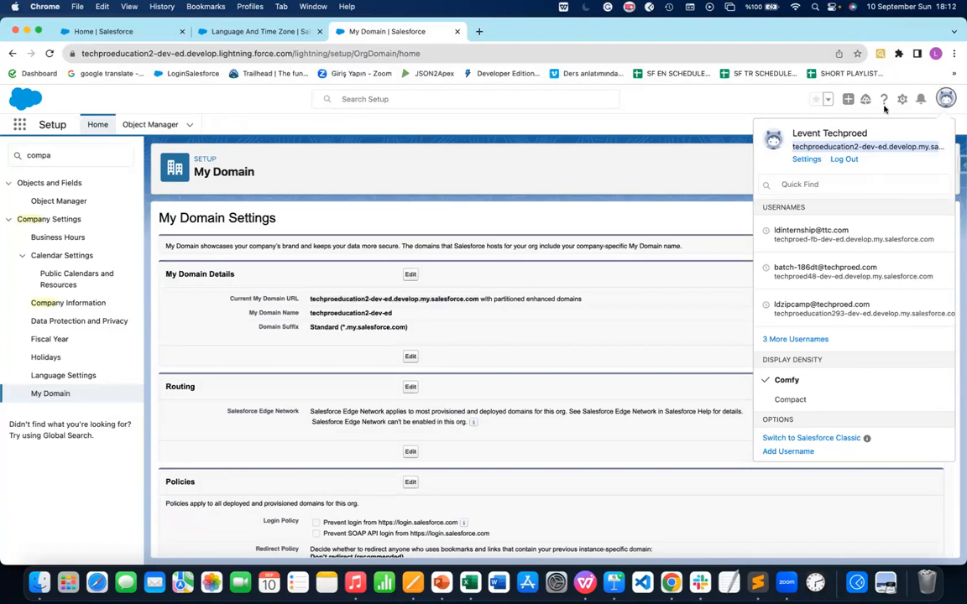
Close the profile panel and go to Company Settings > Data Protection and Privacy
click(946, 99)
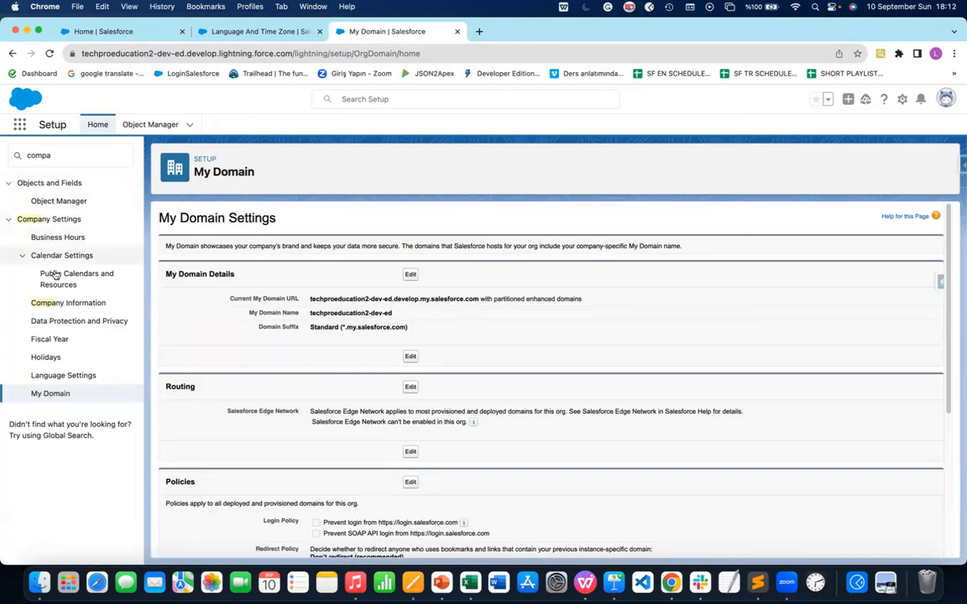
click(67, 319)
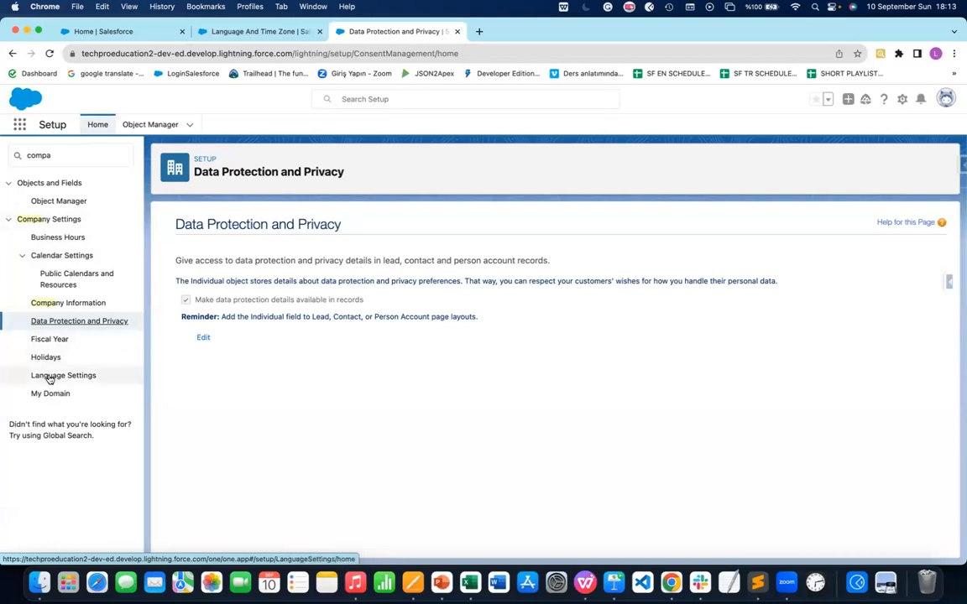
Check the Organization Detail on Company Information, then go back to My Domain
click(59, 304)
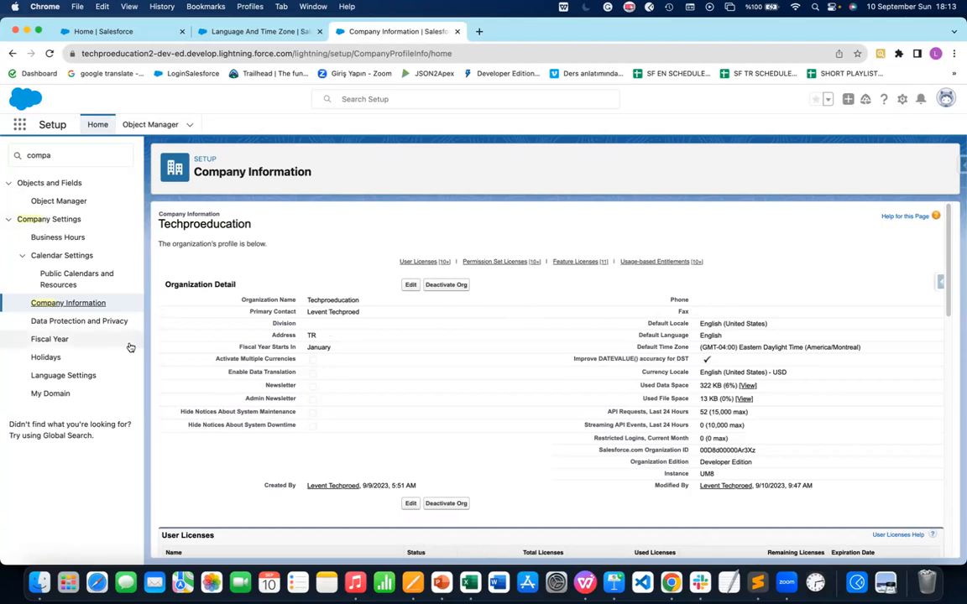
click(51, 393)
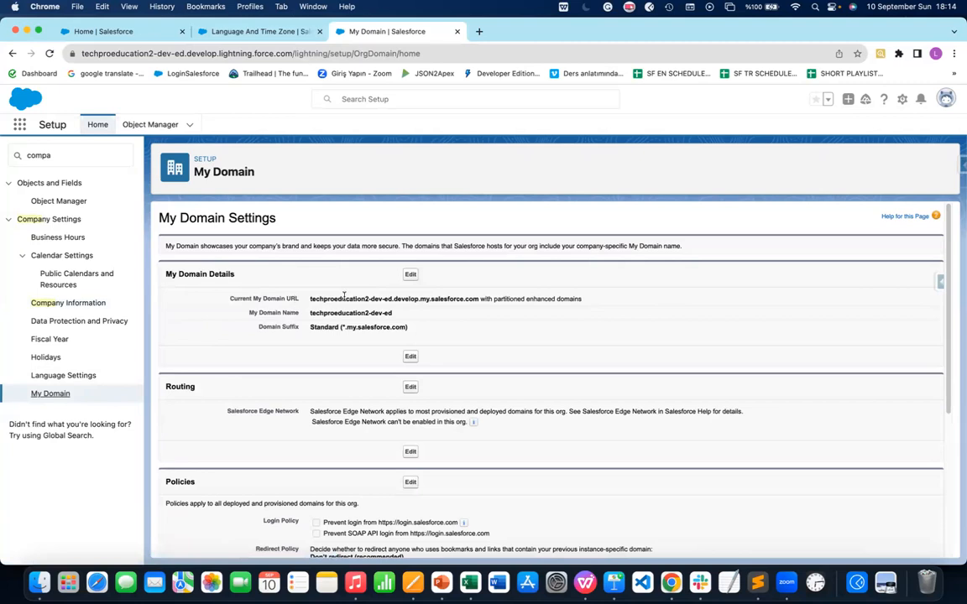
Review My Domain Policies and Authentication Configuration, then advance Keynote to the Configuration and Setup slide
scroll(359, 295, down, 5)
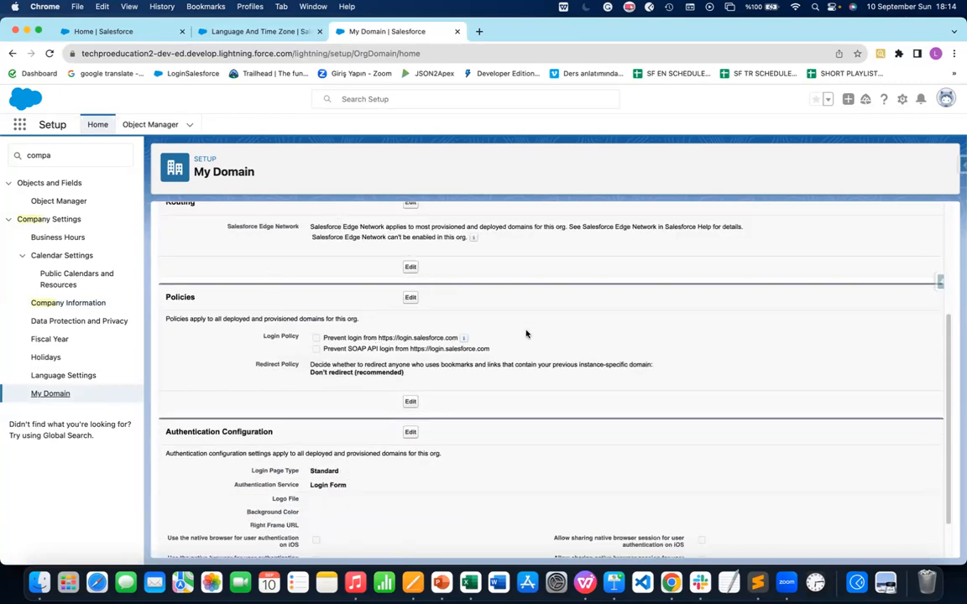
scroll(520, 329, down, 2)
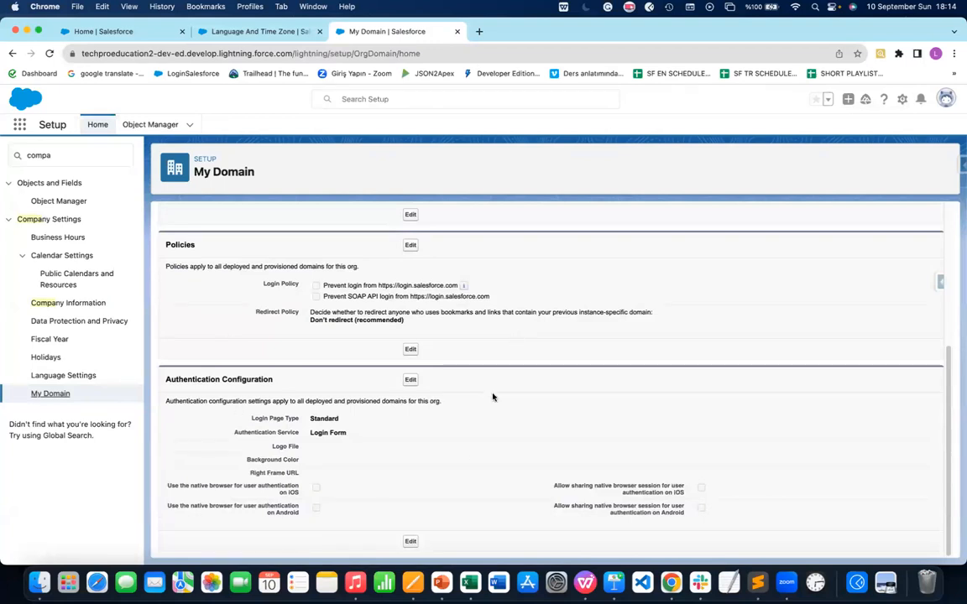
scroll(487, 346, up, 6)
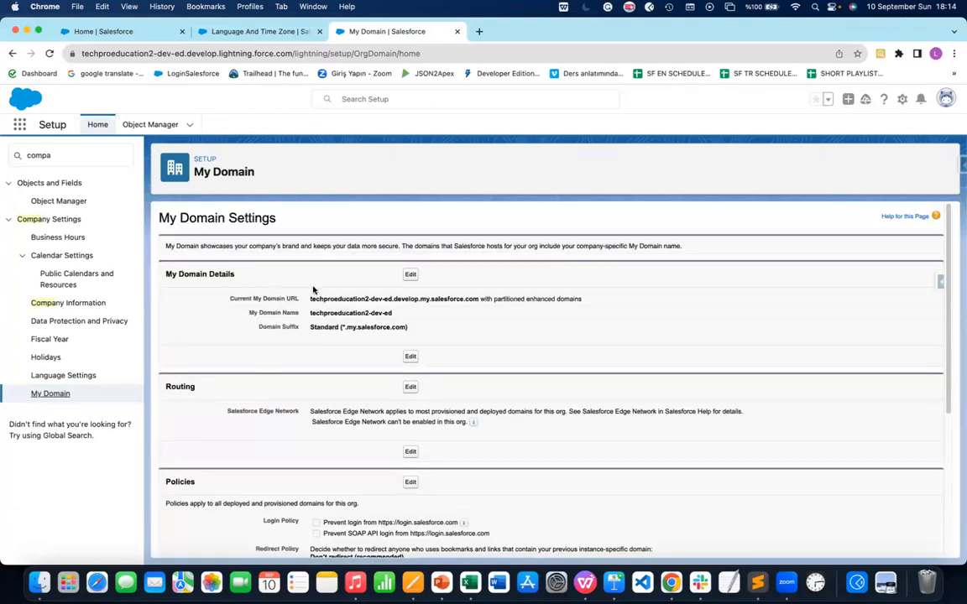
scroll(495, 432, down, 5)
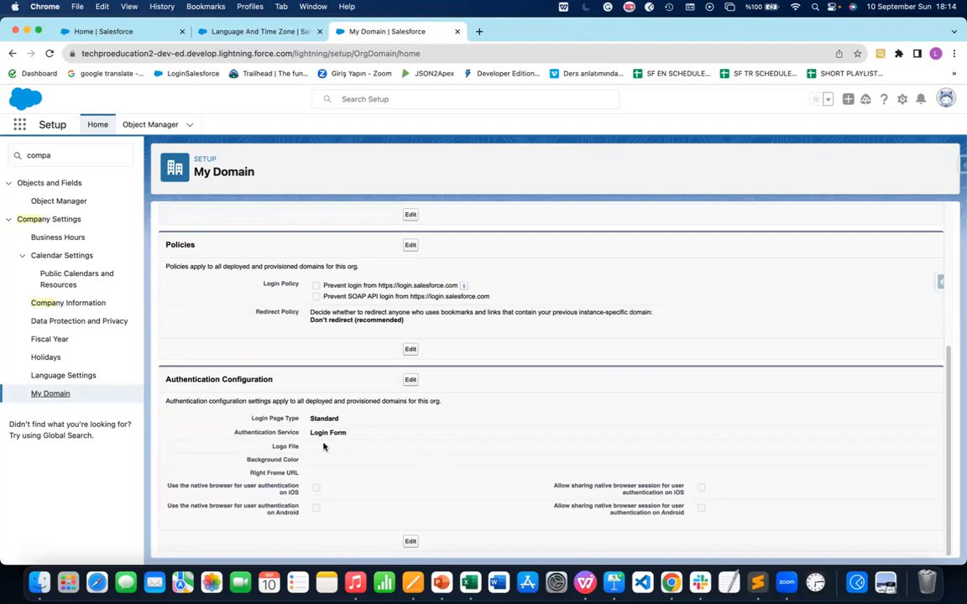
scroll(468, 387, up, 1)
scroll(469, 387, up, 5)
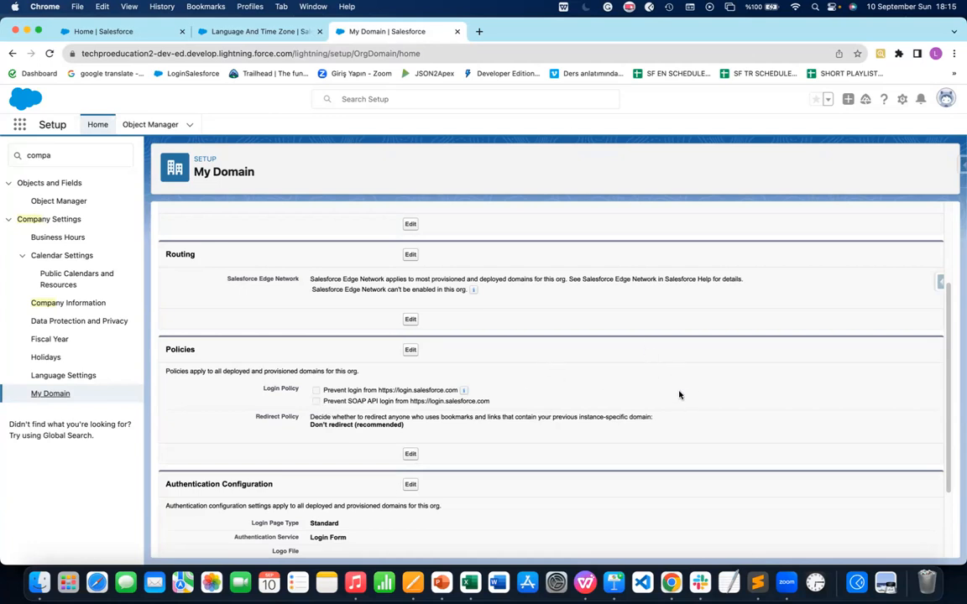
scroll(328, 231, up, 5)
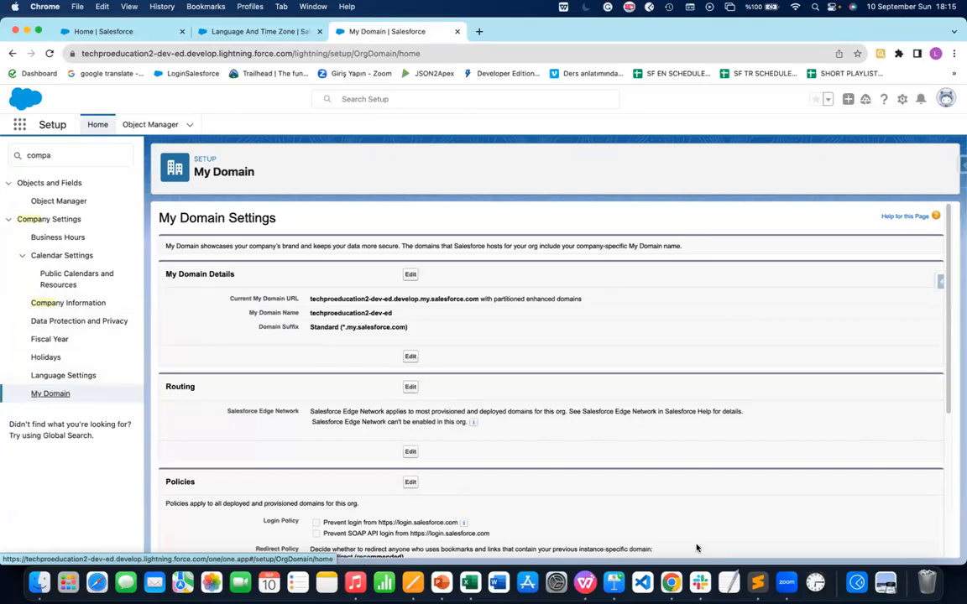
click(613, 581)
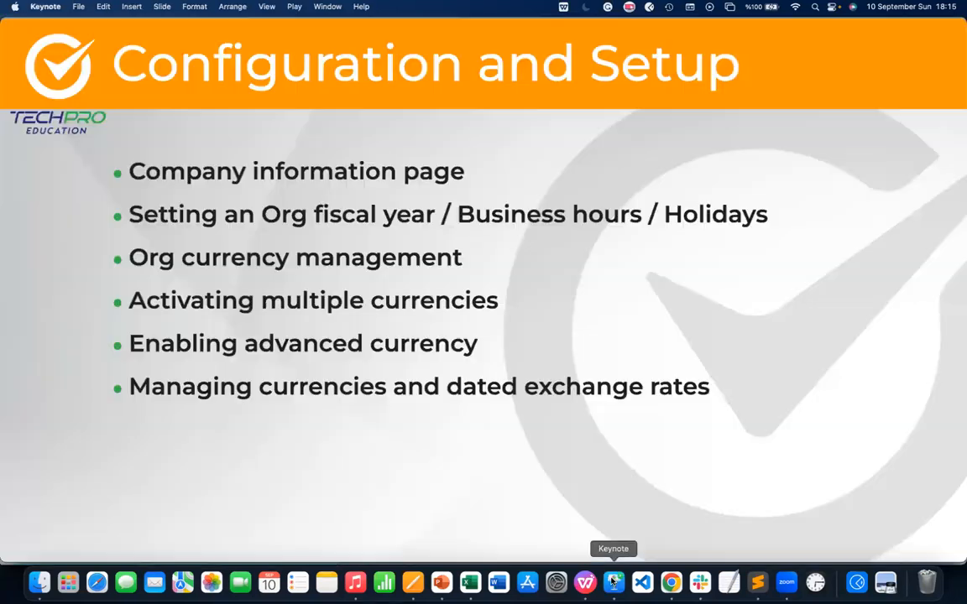
click(483, 151)
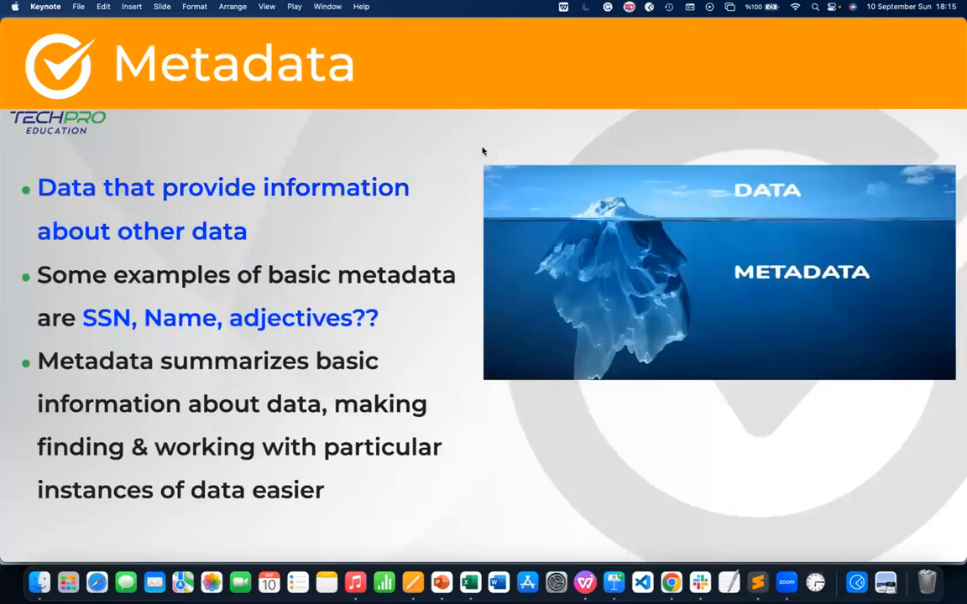
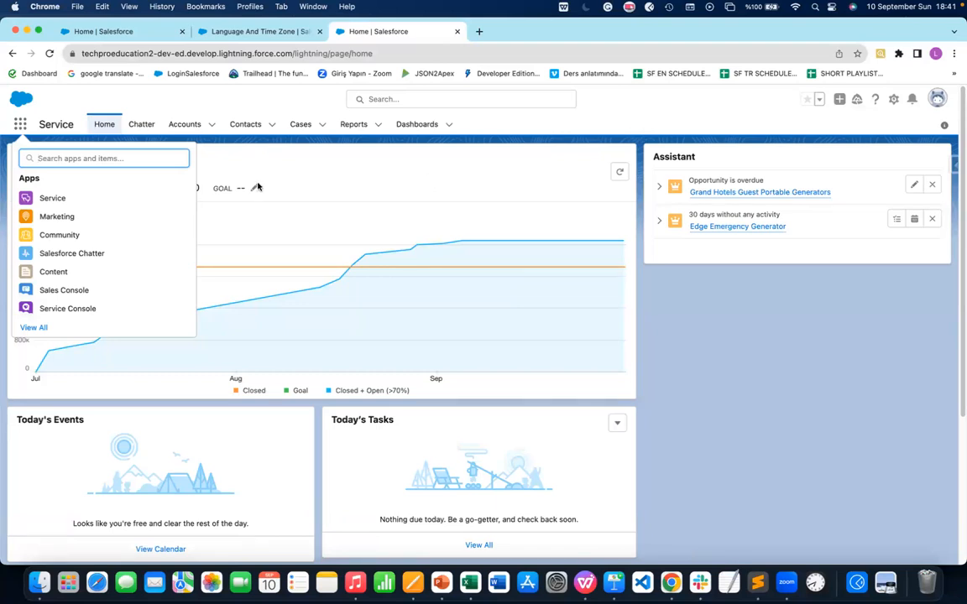
drag(354, 184, 357, 250)
mouse_move(355, 184)
mouse_down()
mouse_move(486, 181)
mouse_move(484, 246)
mouse_move(355, 251)
mouse_up()
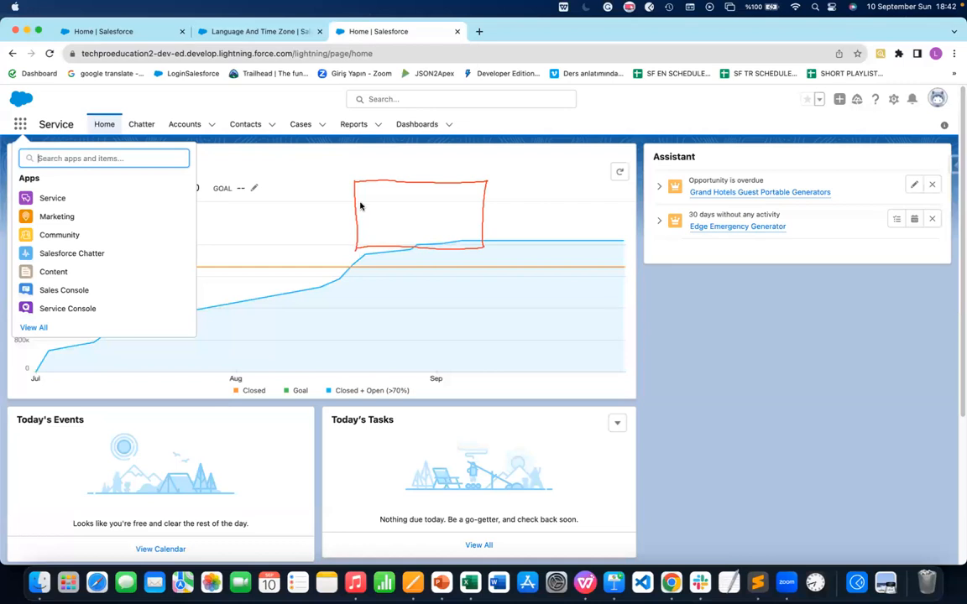
drag(359, 207, 478, 213)
drag(359, 229, 478, 232)
drag(384, 182, 388, 239)
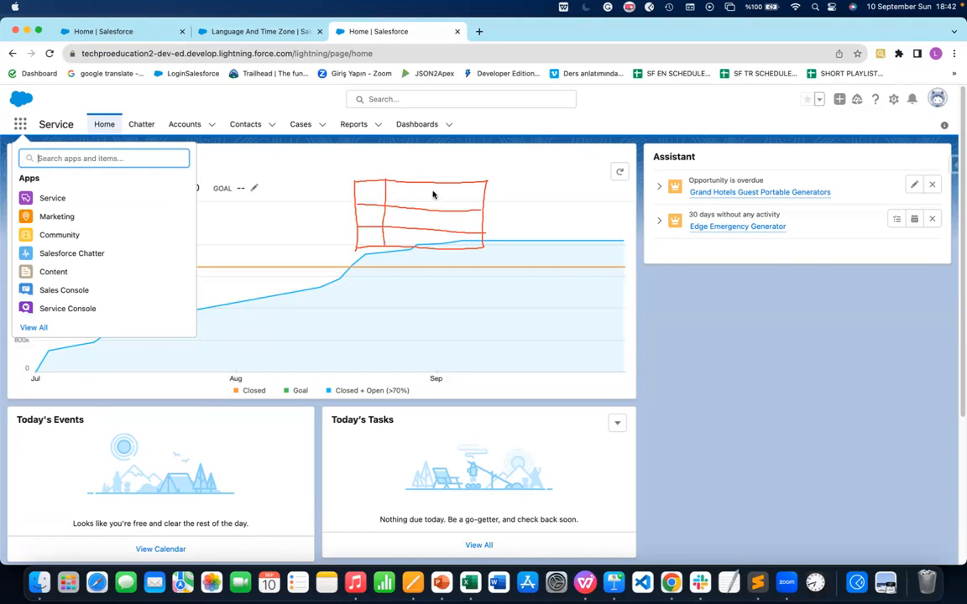
drag(434, 185, 431, 249)
mouse_move(309, 160)
mouse_down()
mouse_move(305, 184)
mouse_move(345, 264)
mouse_move(457, 283)
mouse_move(546, 239)
mouse_move(518, 178)
mouse_move(357, 145)
mouse_move(307, 163)
mouse_up()
drag(269, 194, 308, 198)
mouse_move(372, 162)
mouse_down()
mouse_move(373, 173)
mouse_move(386, 172)
mouse_up()
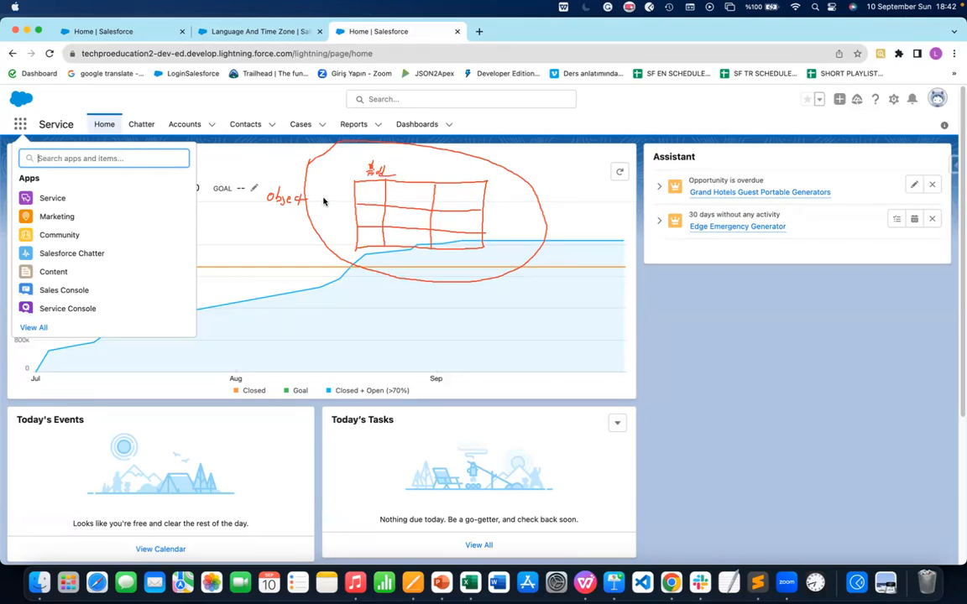
mouse_move(326, 192)
mouse_down()
mouse_move(340, 192)
mouse_move(314, 186)
mouse_move(339, 179)
mouse_move(363, 195)
mouse_move(442, 199)
mouse_move(475, 192)
mouse_up()
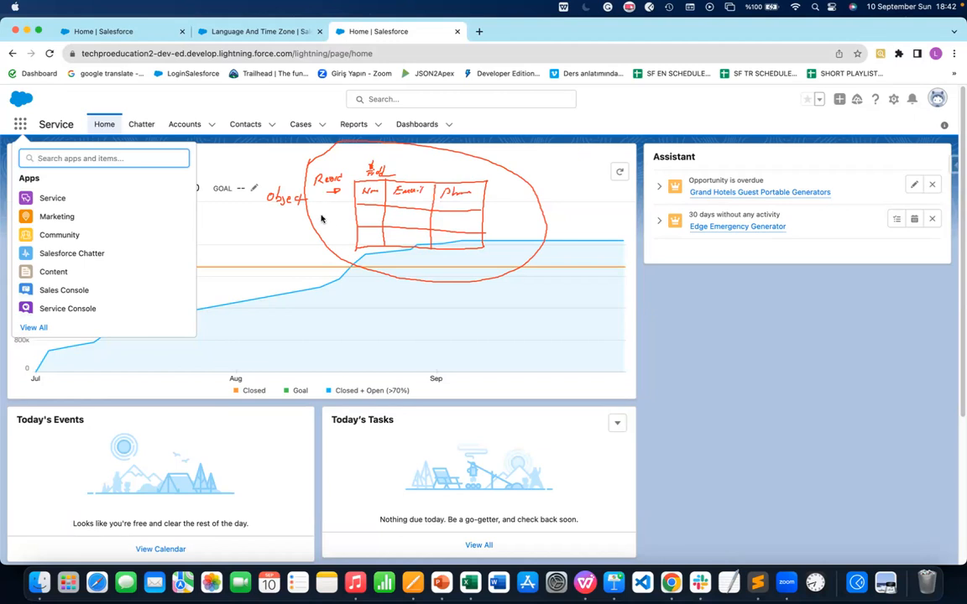
drag(320, 215, 372, 219)
click(397, 219)
click(402, 219)
click(405, 219)
click(409, 219)
drag(412, 217, 461, 222)
click(420, 219)
click(425, 219)
drag(317, 206, 324, 217)
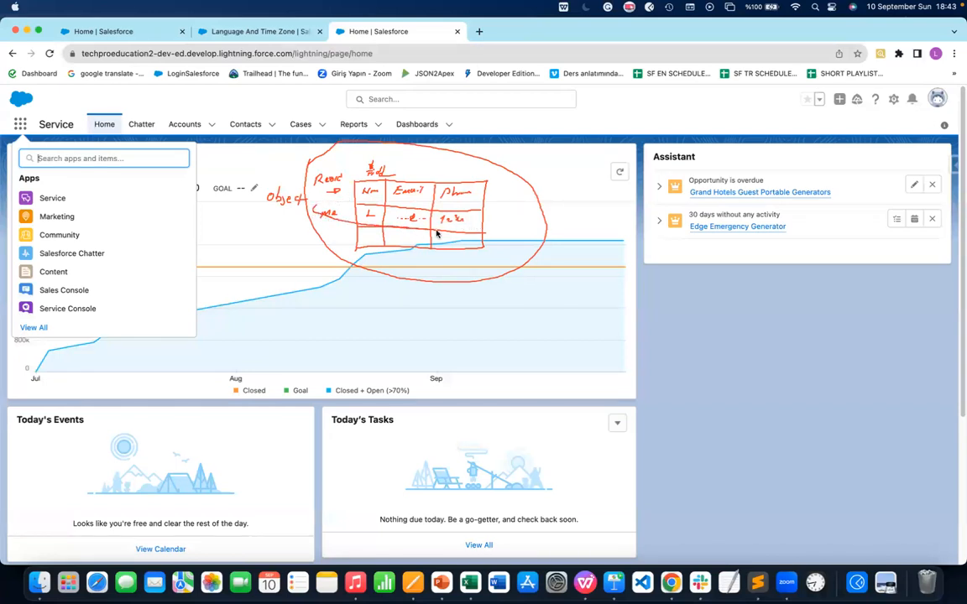
drag(497, 222, 314, 207)
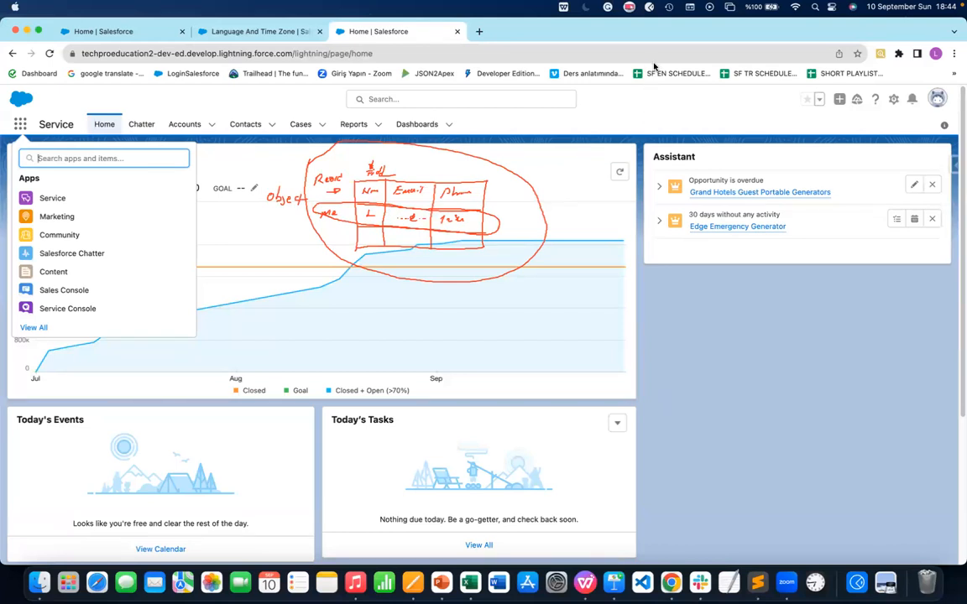
key(Escape)
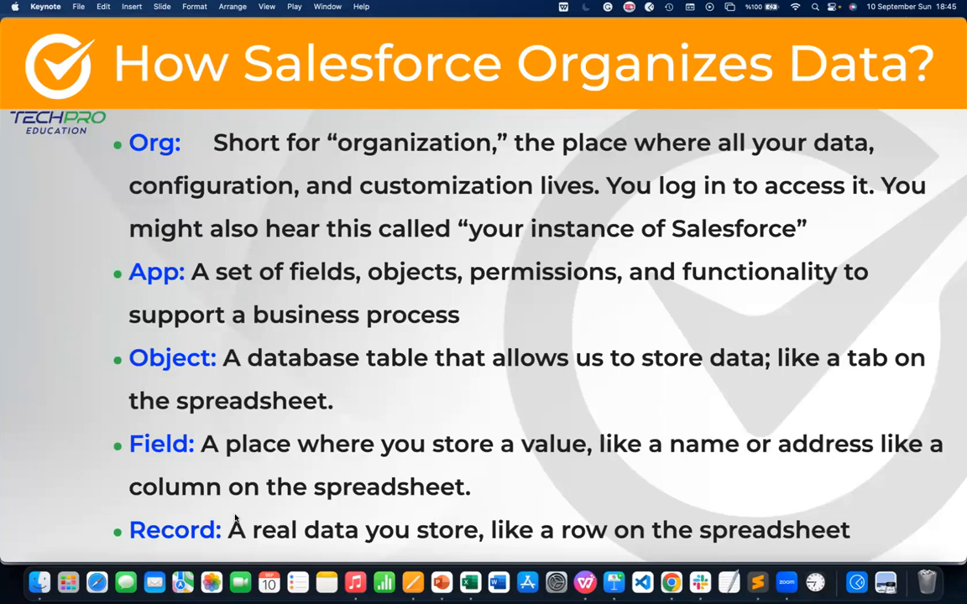
click(485, 333)
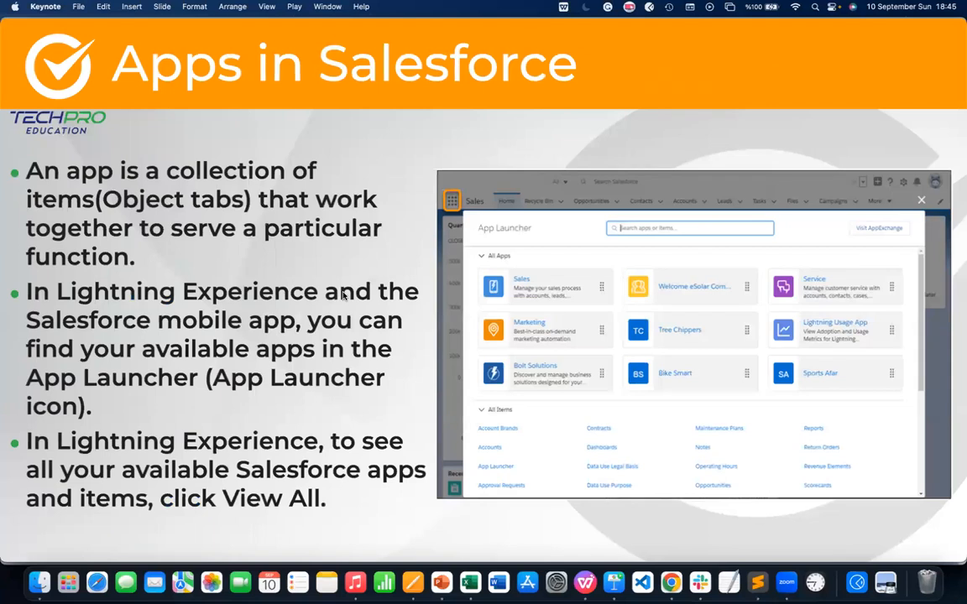
key(Left)
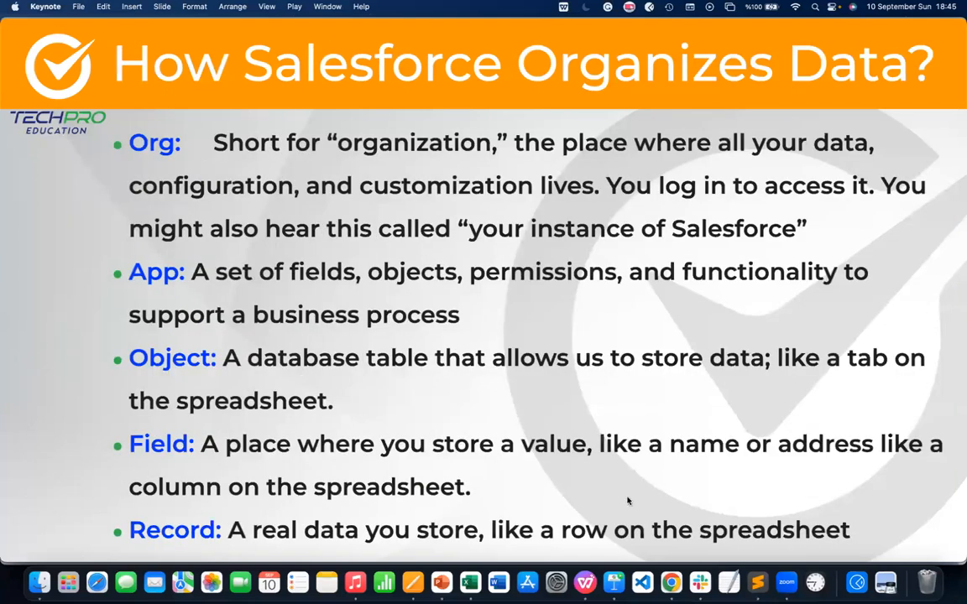
click(671, 582)
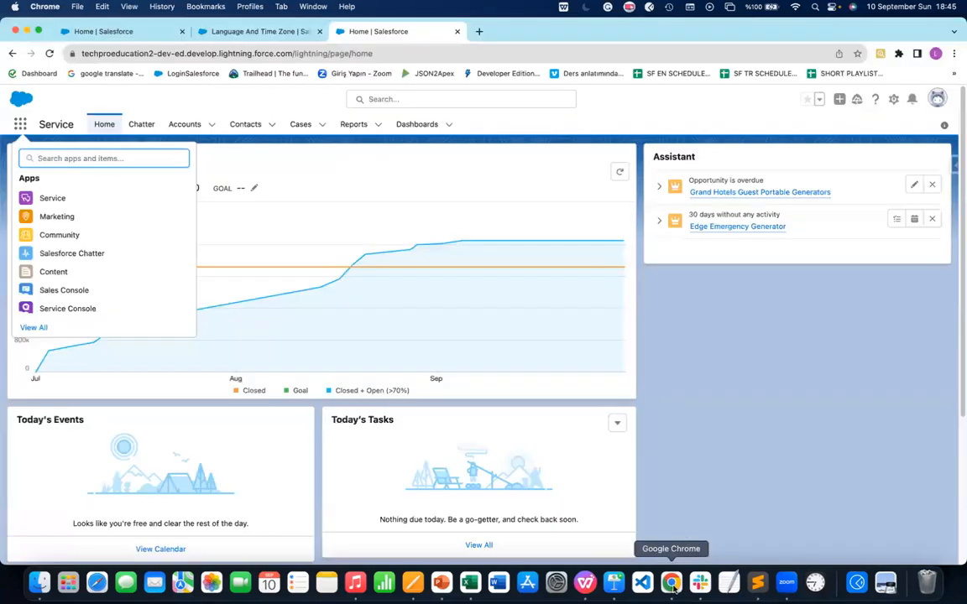
Open the Burlington Textiles Corp of America account from All Accounts and review its Details
click(184, 124)
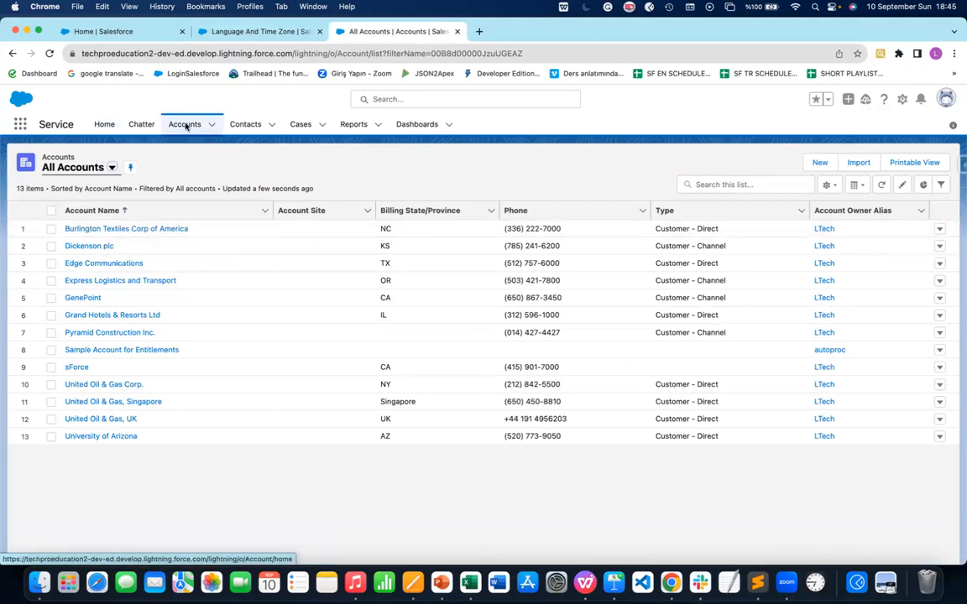
click(96, 229)
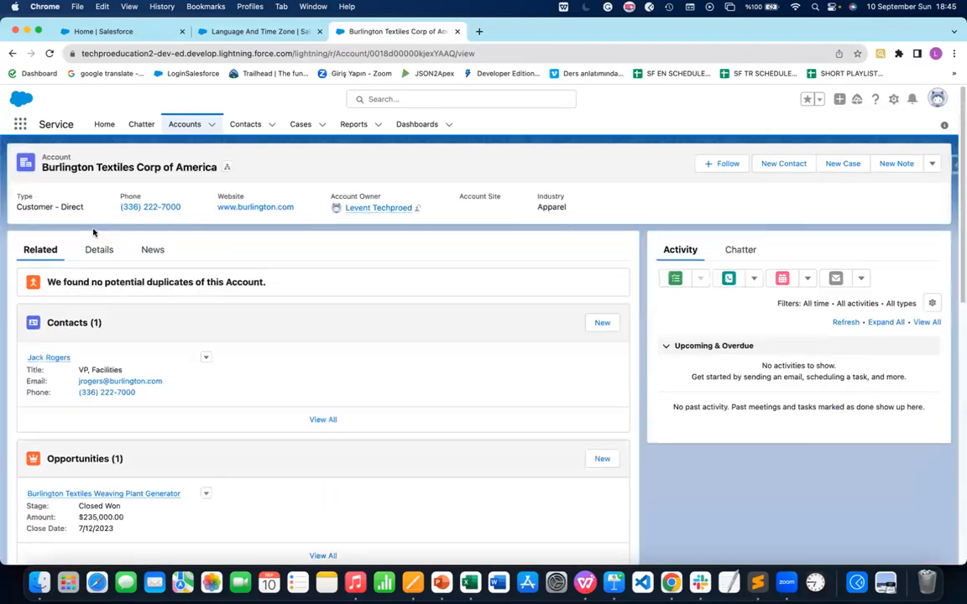
click(99, 249)
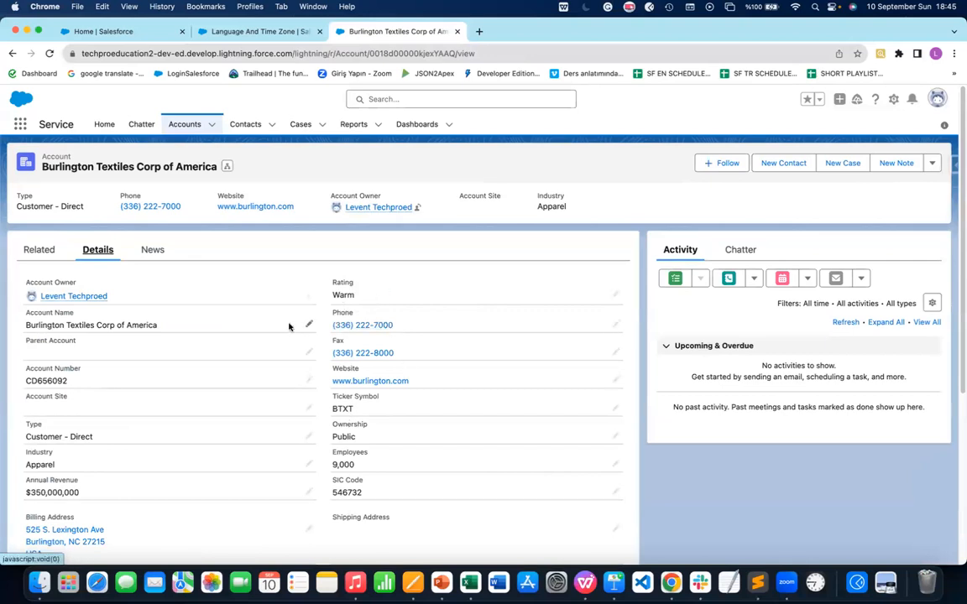
scroll(289, 326, down, 3)
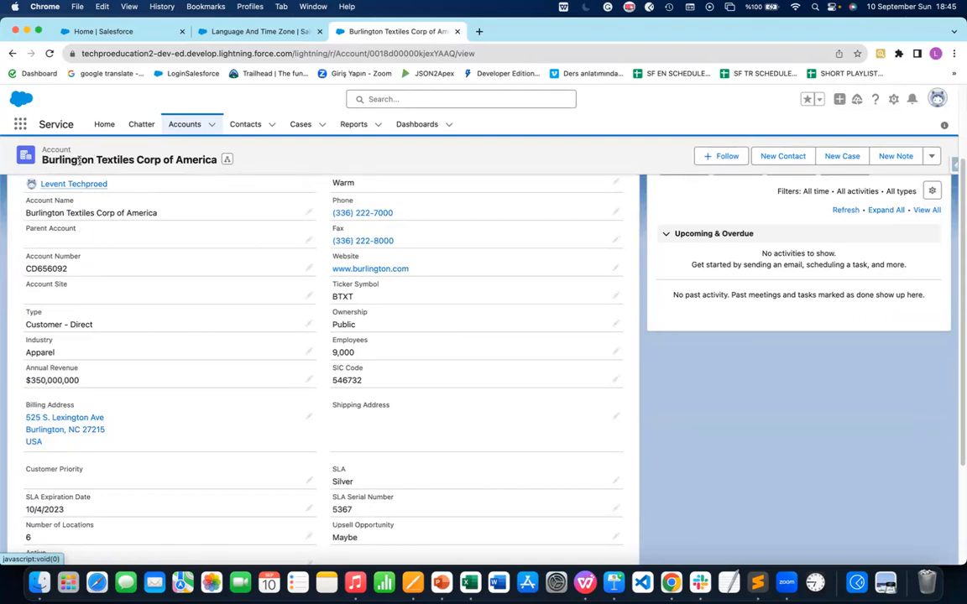
Reopen Burlington Textiles' Details, then advance Keynote to the Apps in Salesforce slide
click(184, 125)
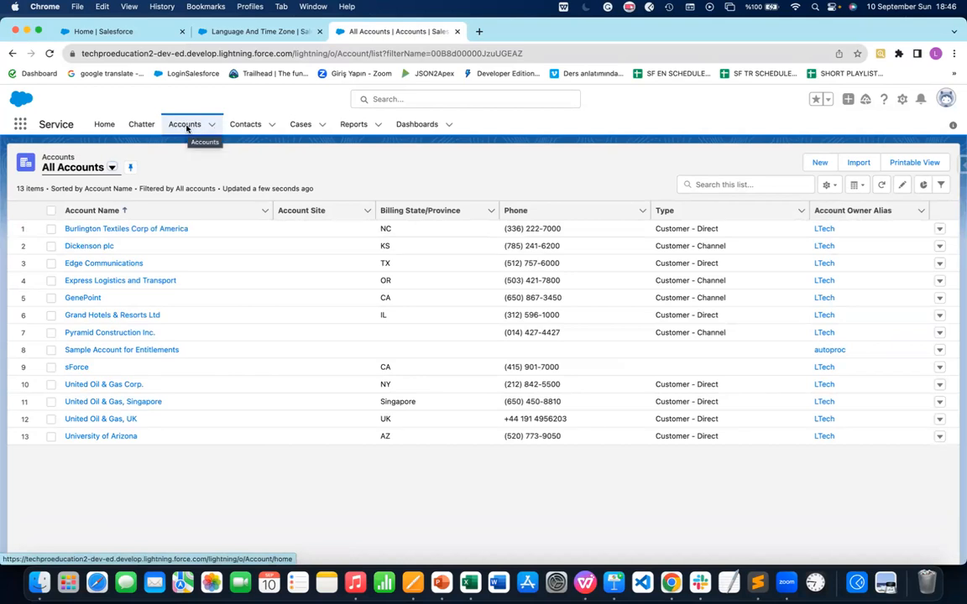
click(90, 229)
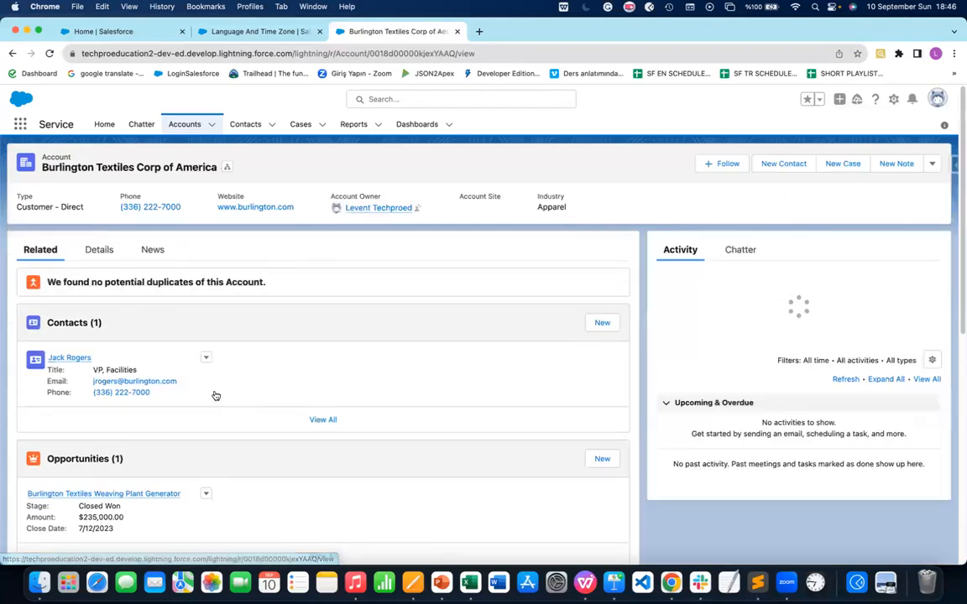
click(99, 252)
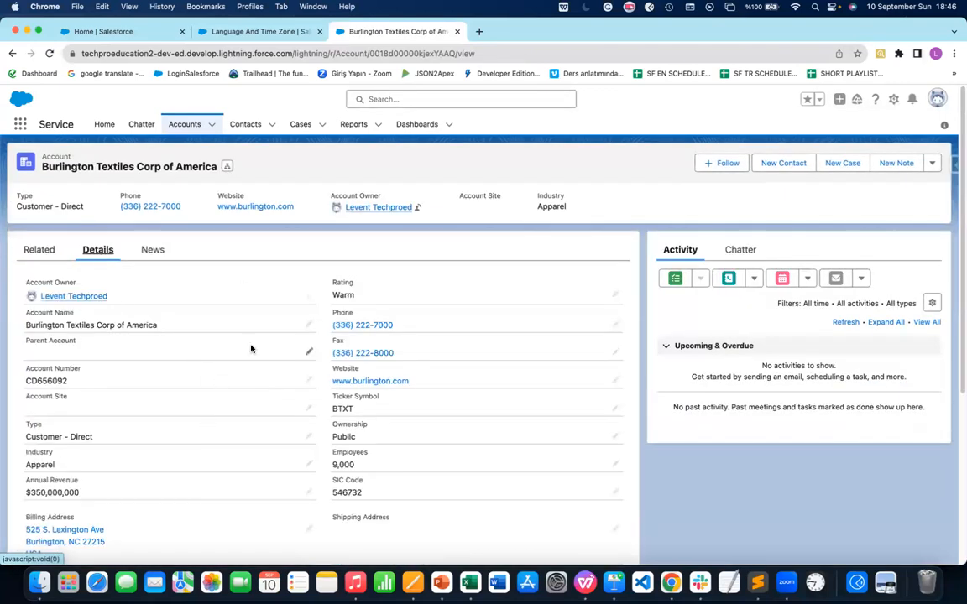
click(610, 585)
click(449, 376)
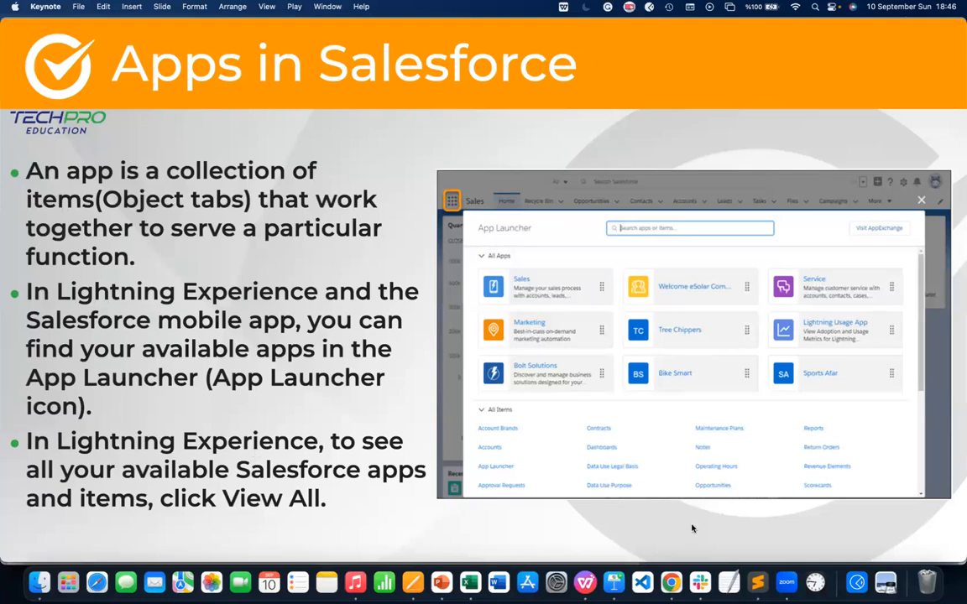
Back in Chrome, try App Launcher searches for 'sales', 'account' and 'case'
click(670, 585)
click(16, 126)
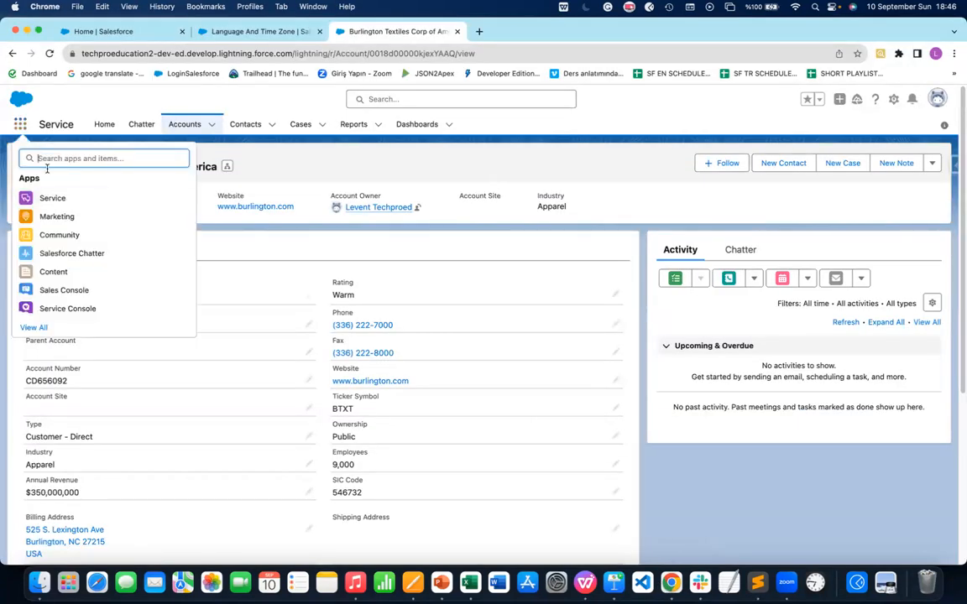
text(sales)
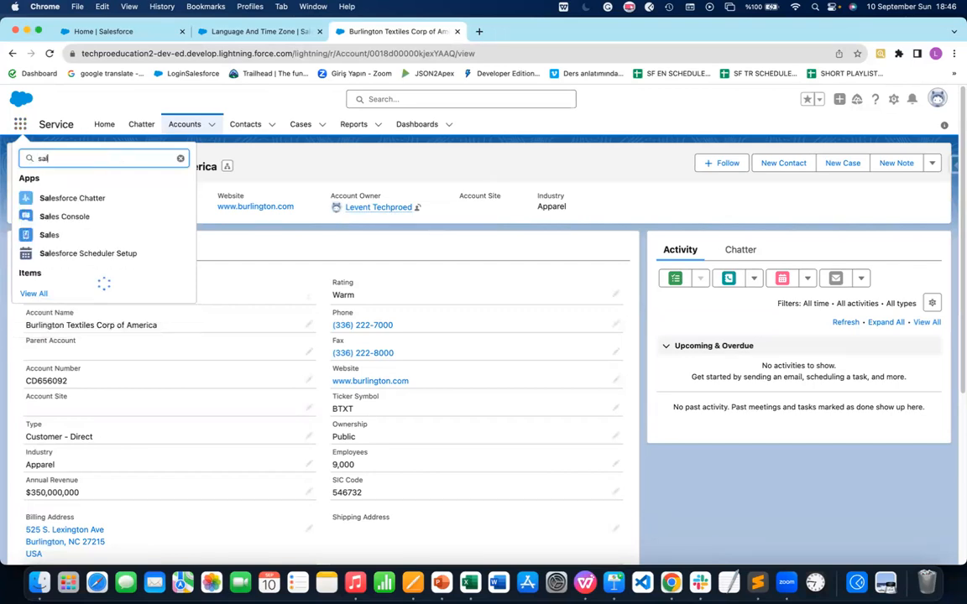
key(BackSpace)
key(BackSpace)
key(BackSpace)
key(BackSpace)
key(BackSpace)
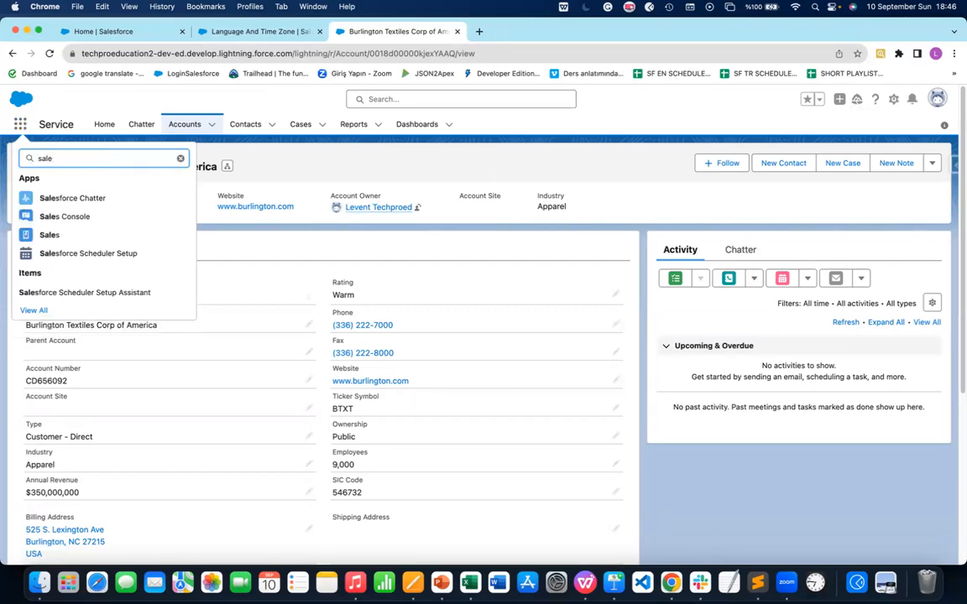
text(acco)
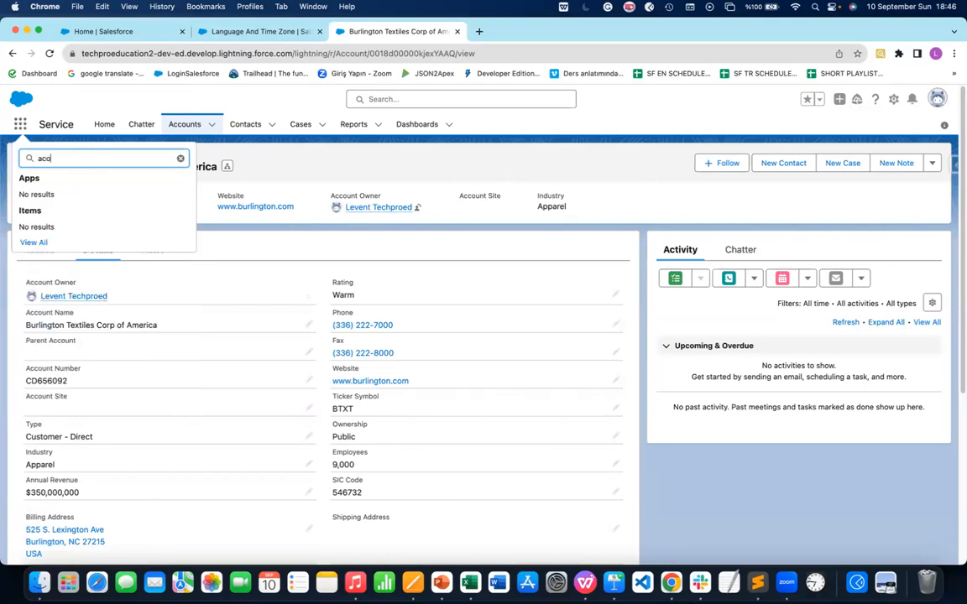
key(BackSpace)
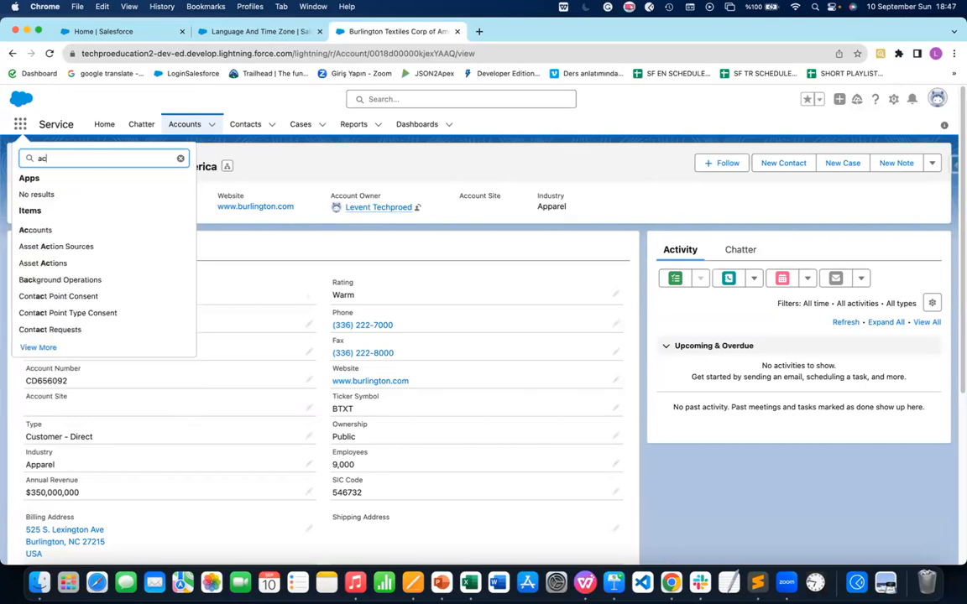
text(coun)
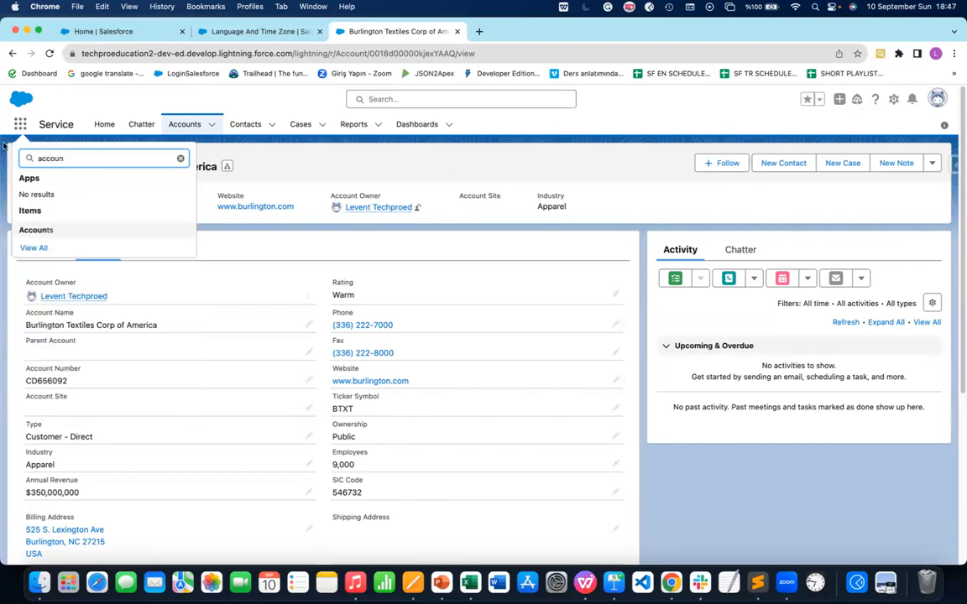
drag(60, 158, 25, 157)
text(case)
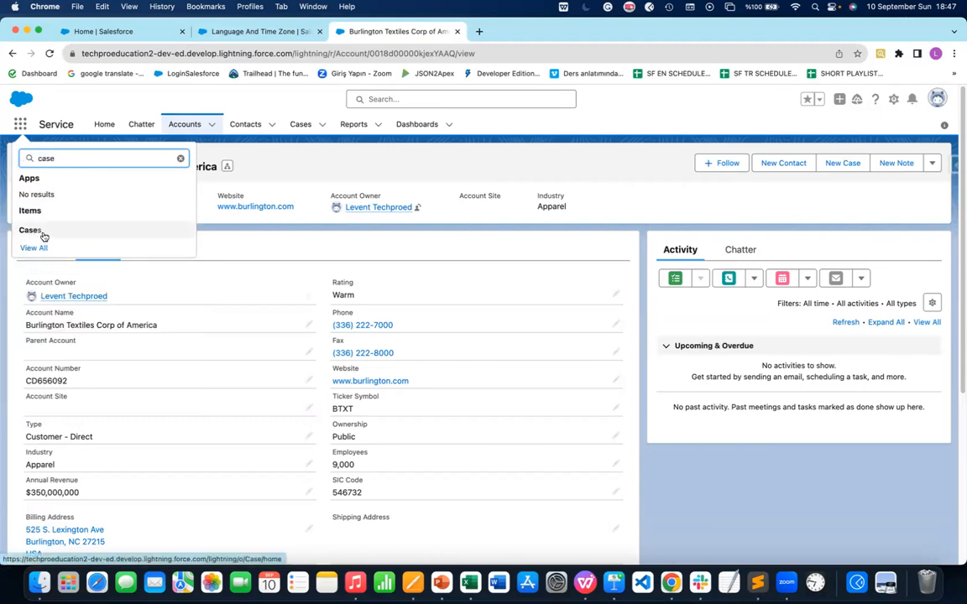
Open the full App Launcher, close it, then reopen it via View All
click(40, 249)
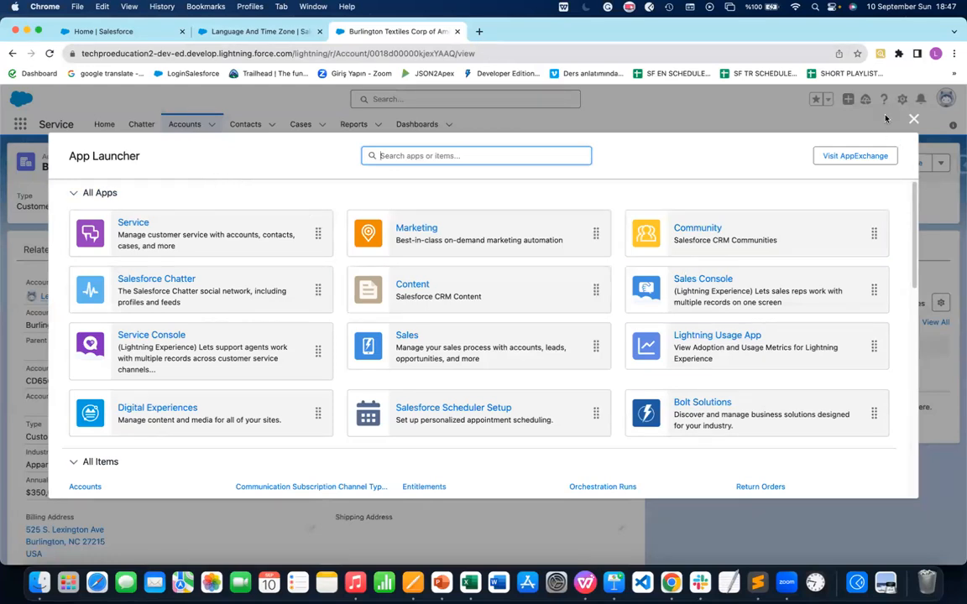
click(914, 119)
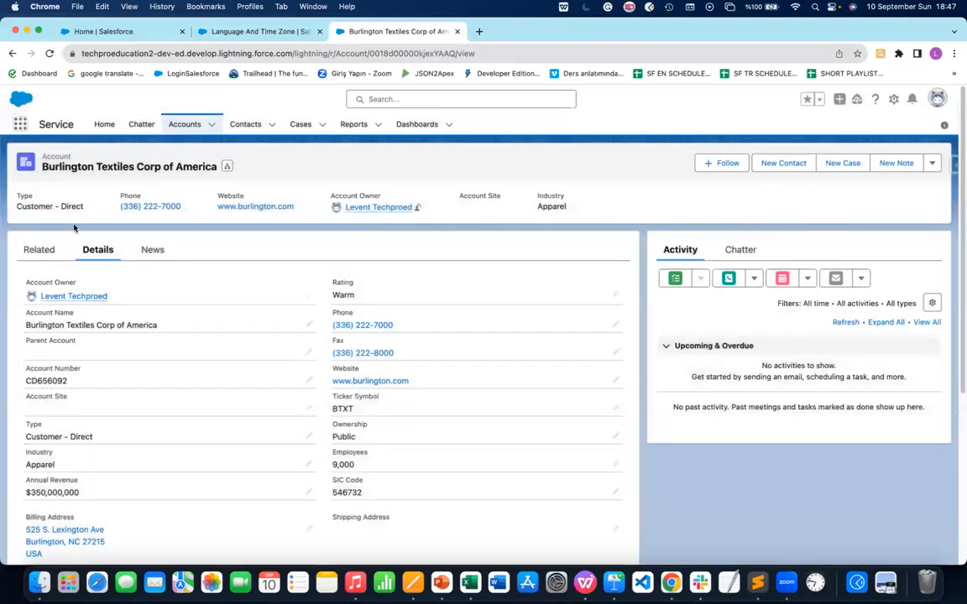
click(20, 124)
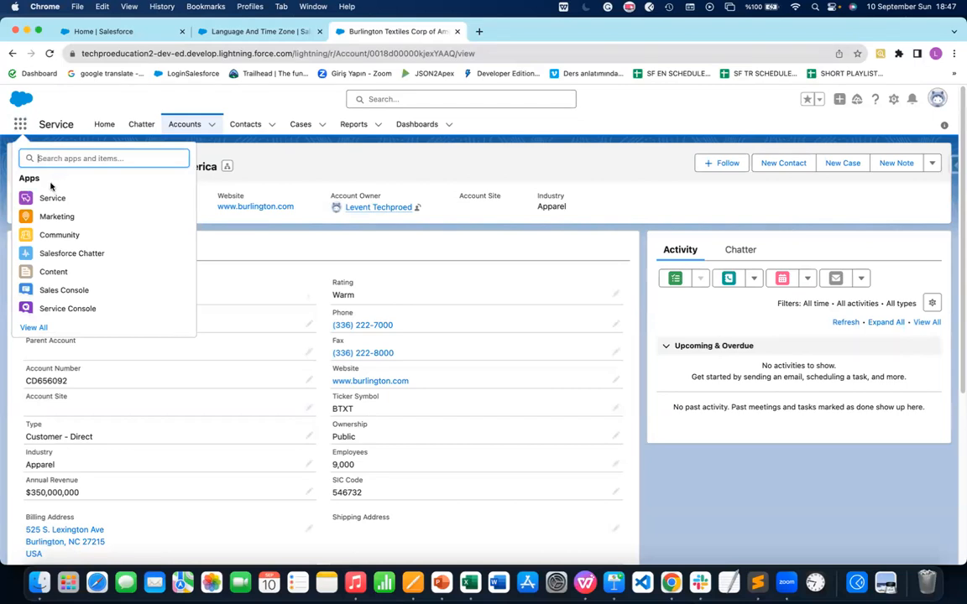
click(32, 329)
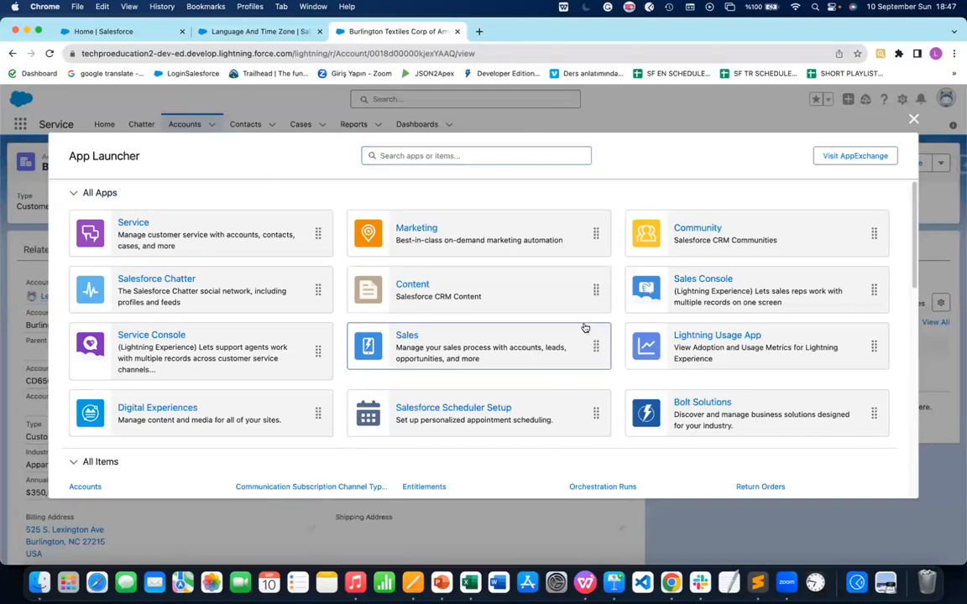
Drag the Sales tile into the first slot of the App Launcher
drag(571, 341, 283, 221)
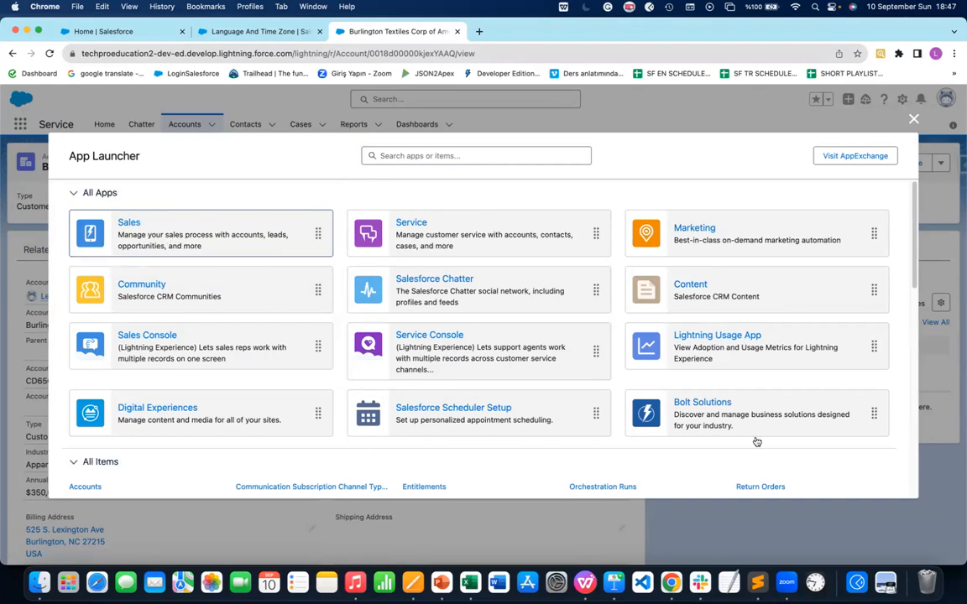
scroll(739, 420, down, 5)
scroll(671, 378, up, 3)
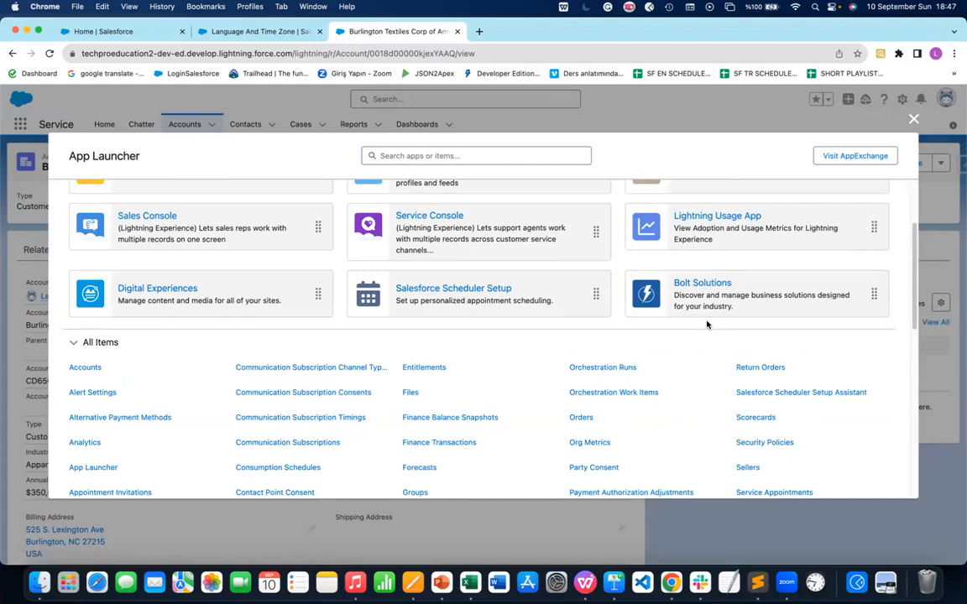
scroll(707, 325, up, 1)
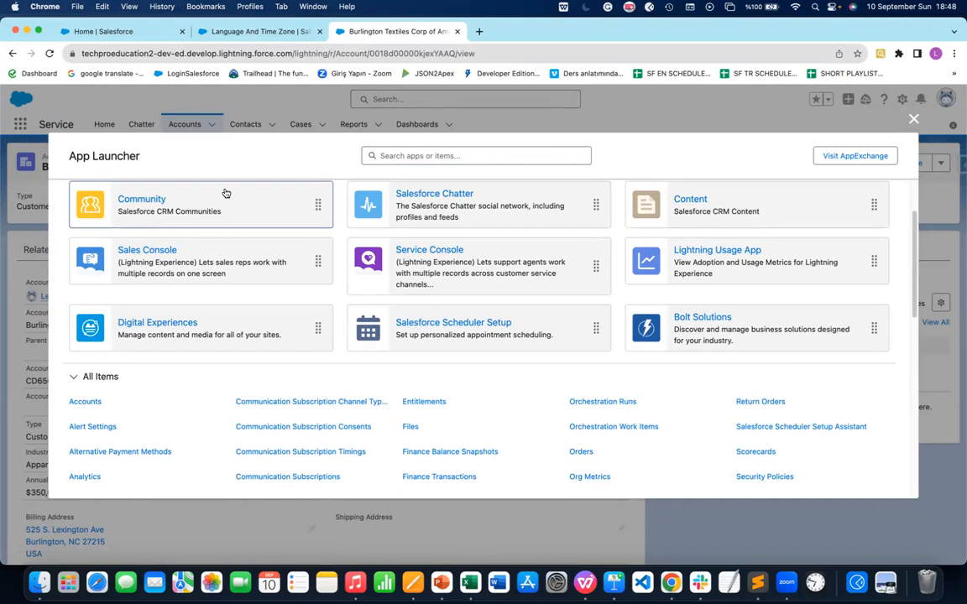
scroll(345, 270, up, 3)
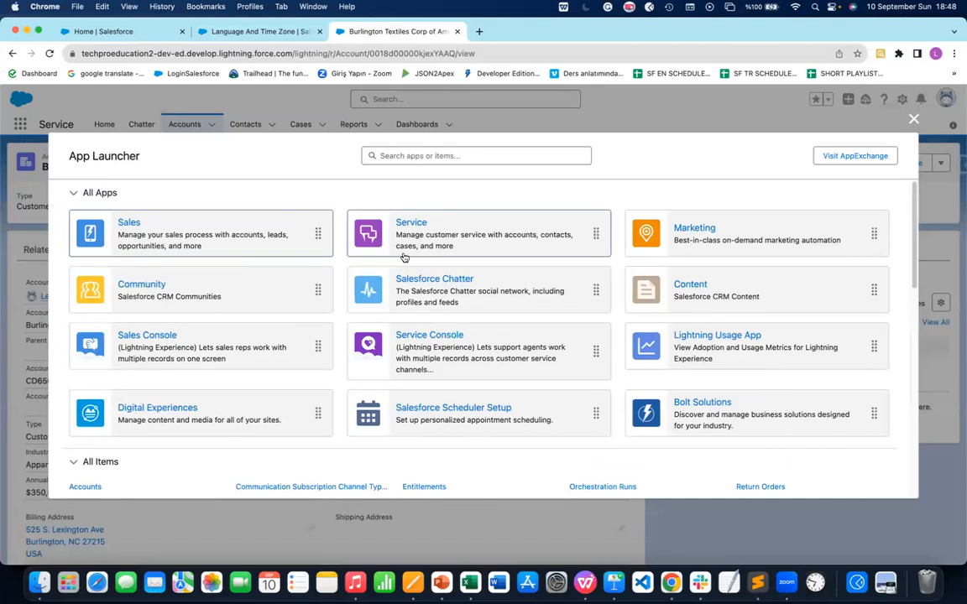
scroll(501, 353, down, 1)
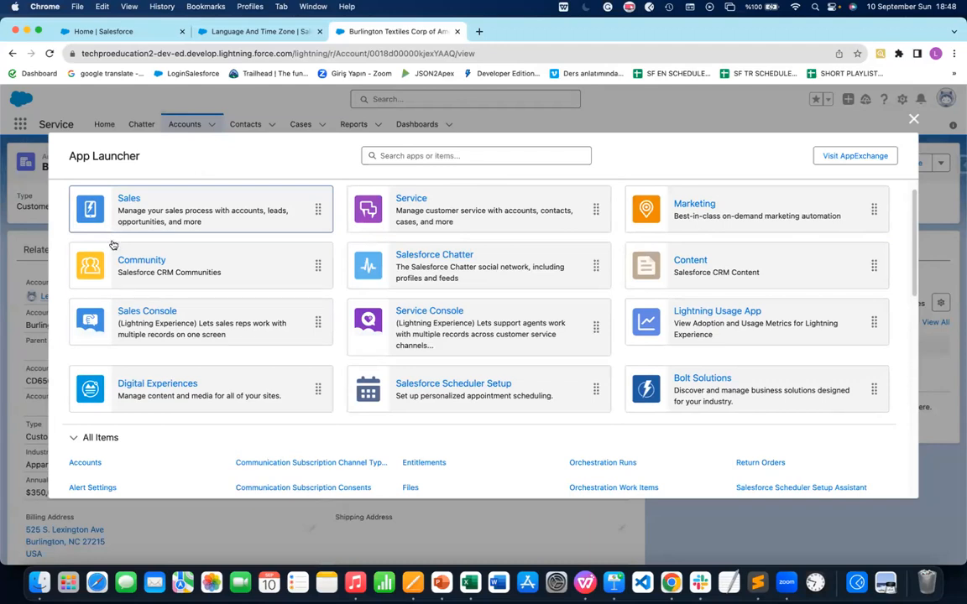
Move Bolt Solutions into the third row and Marketing to second place, then close the launcher
drag(718, 394, 468, 308)
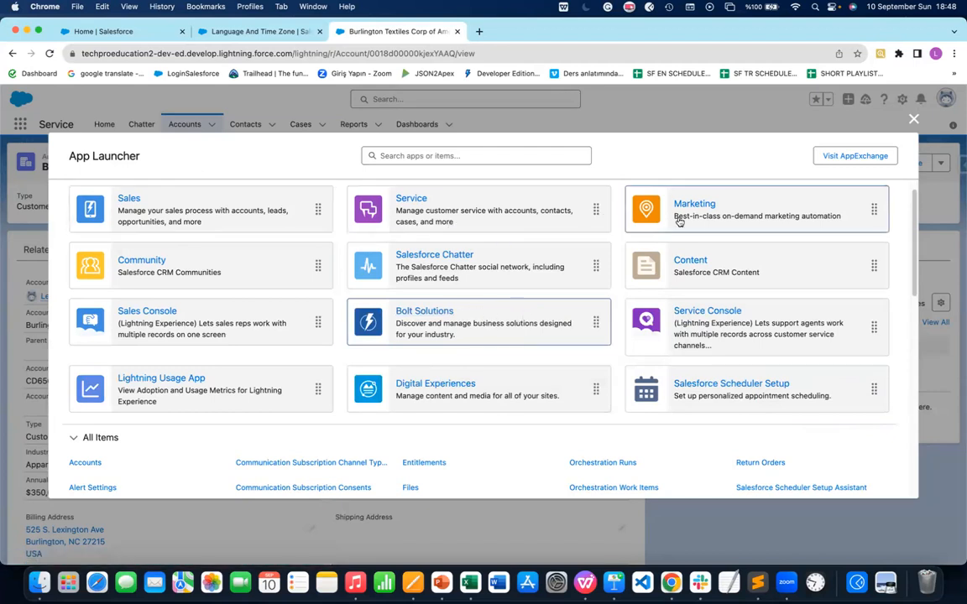
drag(727, 209, 451, 250)
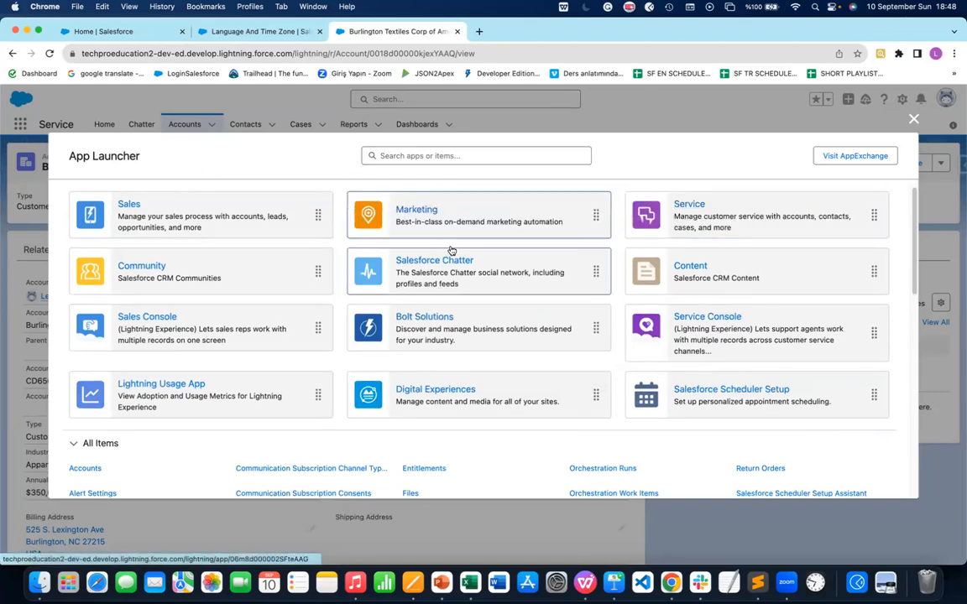
click(913, 118)
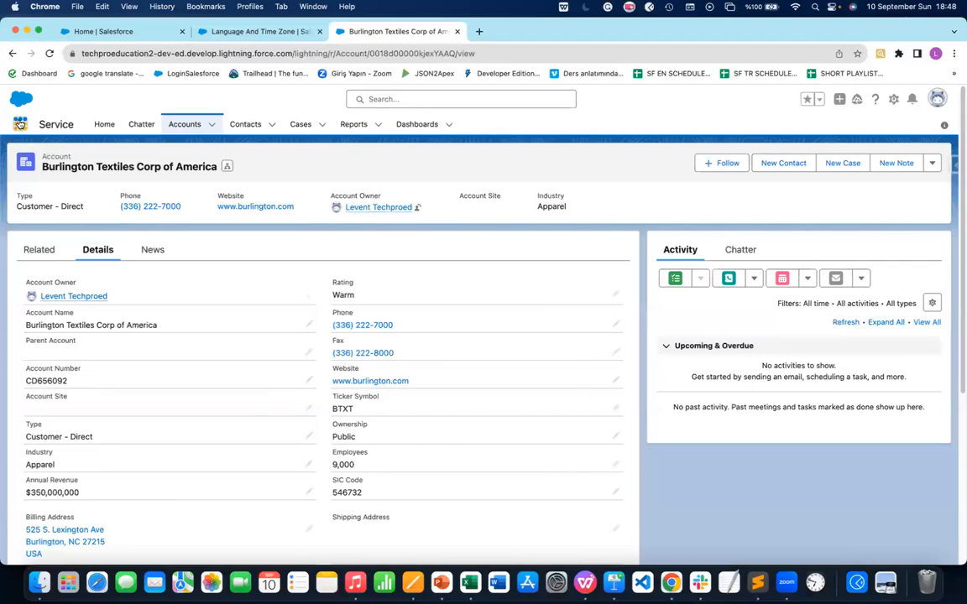
click(20, 124)
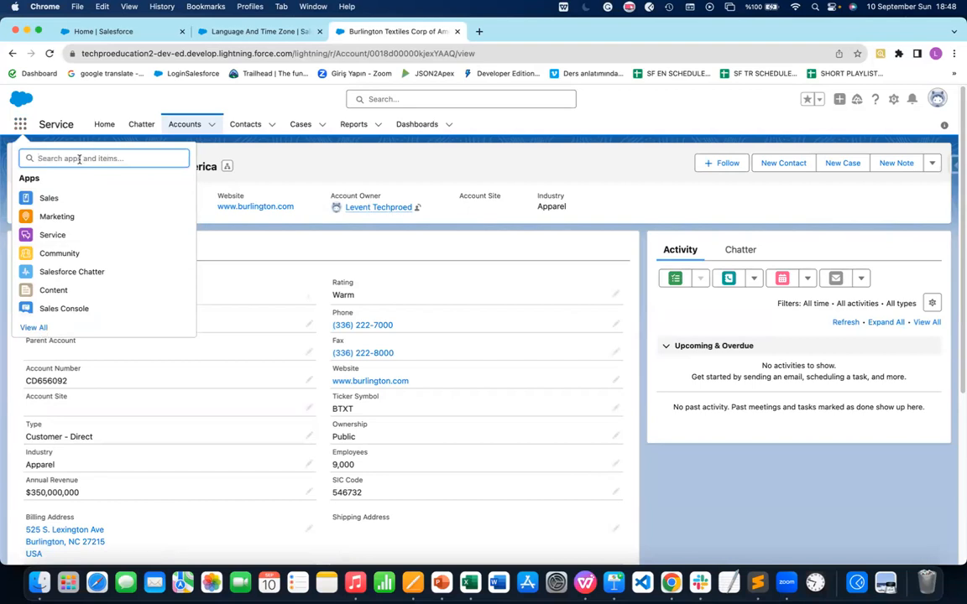
Switch to the Sales app, then bring Keynote's Apps in Salesforce slide to the front
click(51, 198)
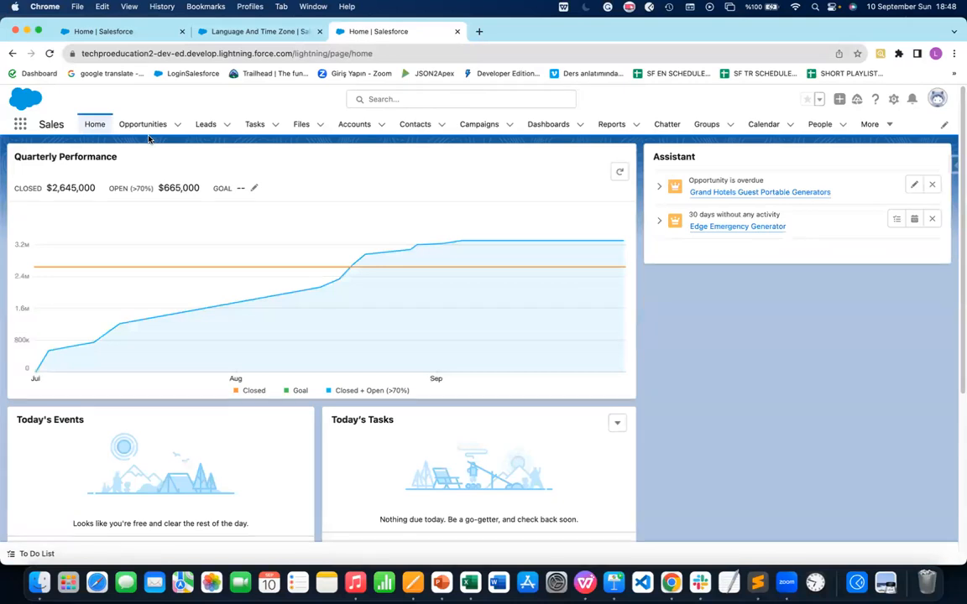
click(614, 583)
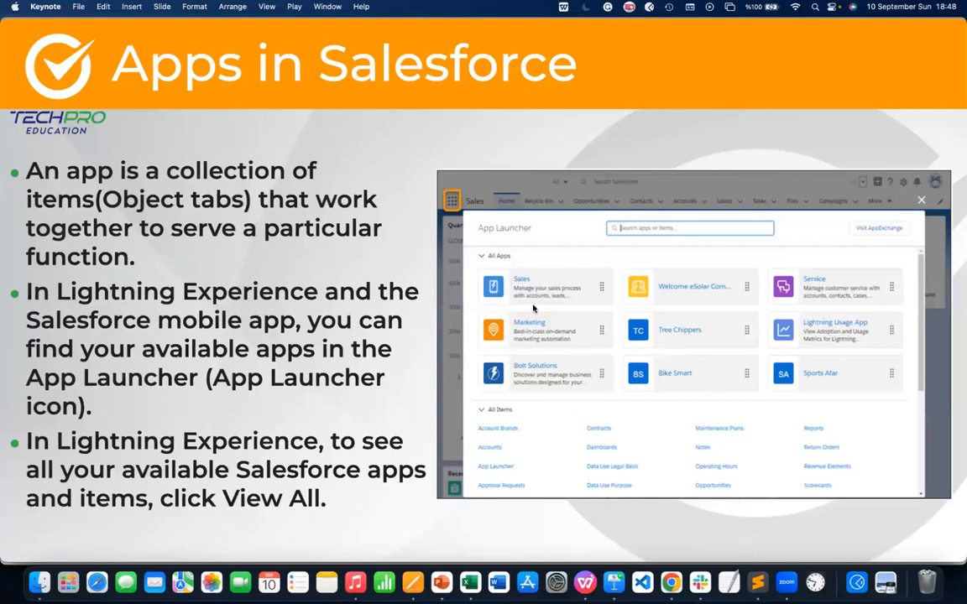
Switch from Keynote back to the Sales home page in Chrome
click(676, 587)
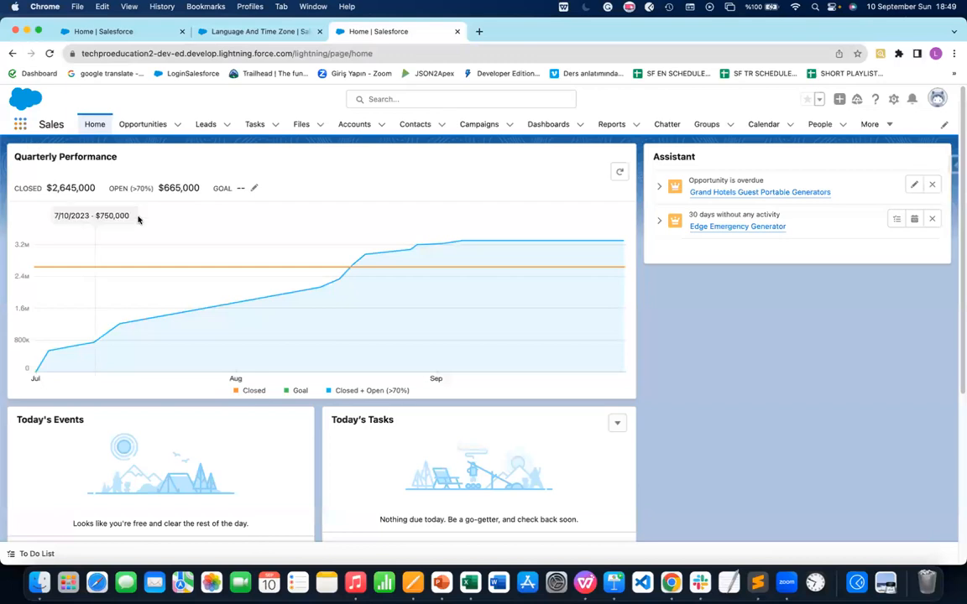
Search 'recy' to open the empty Recycle Bin, then go to All Accounts (13 accounts)
click(20, 124)
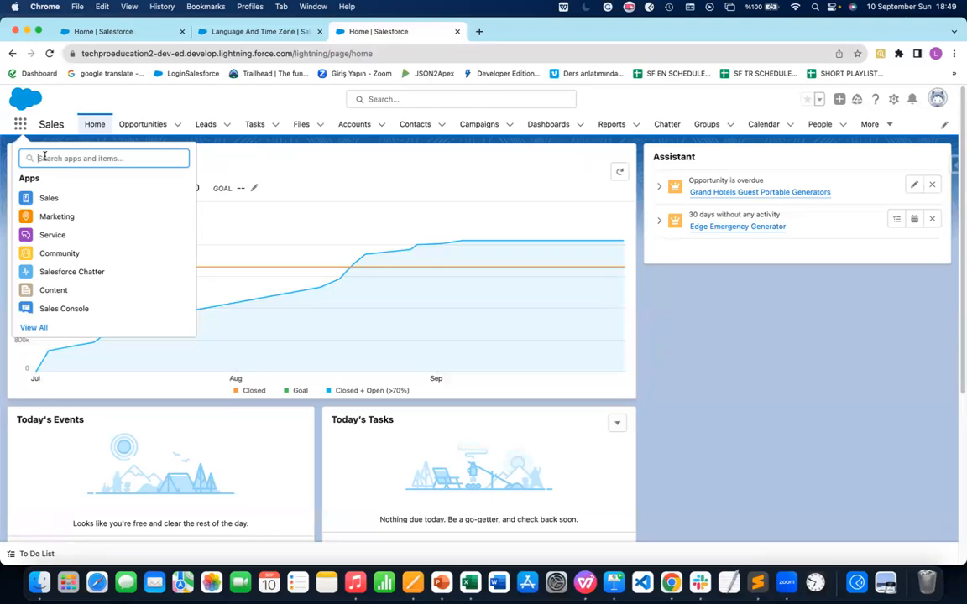
text(recy)
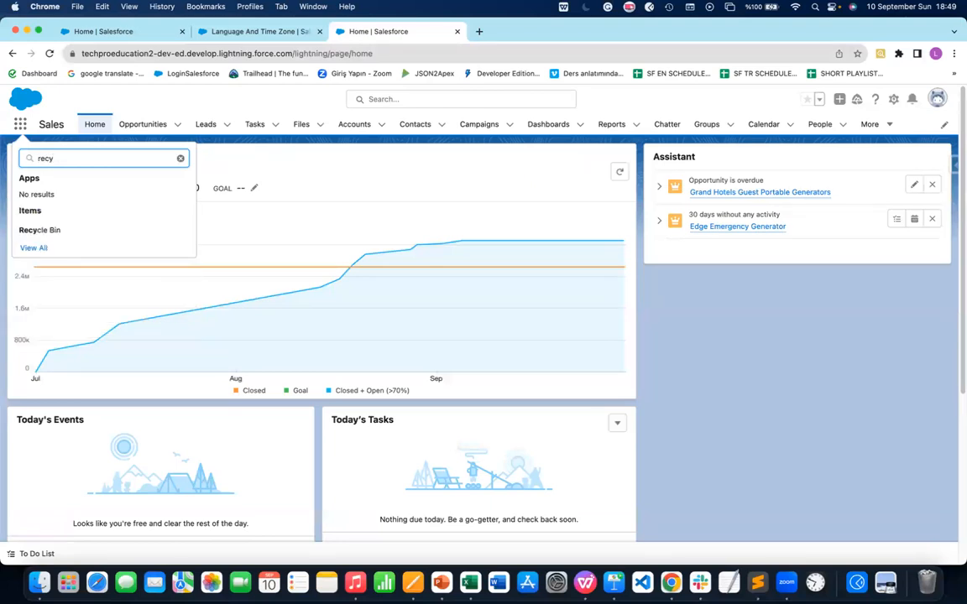
click(52, 229)
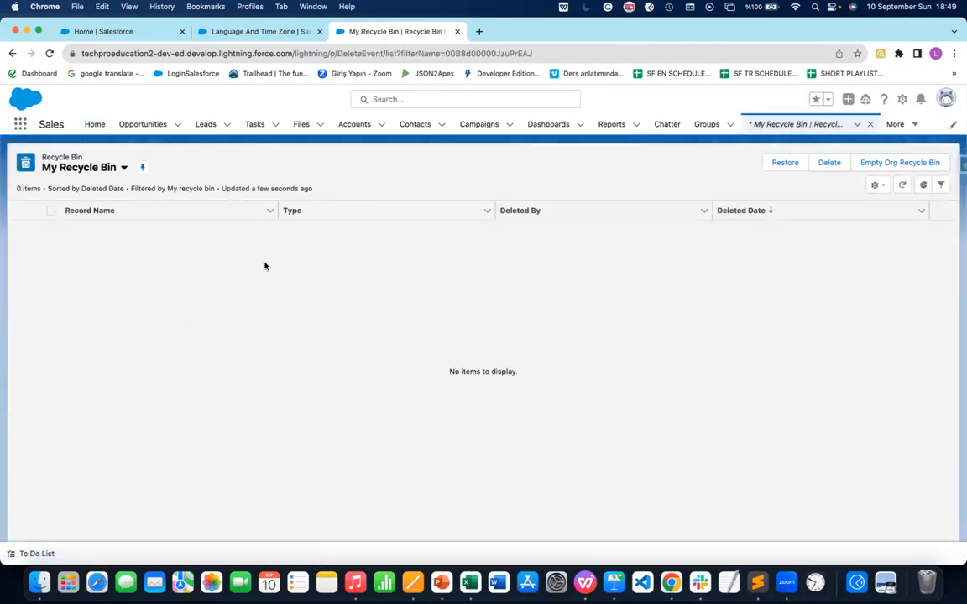
click(366, 125)
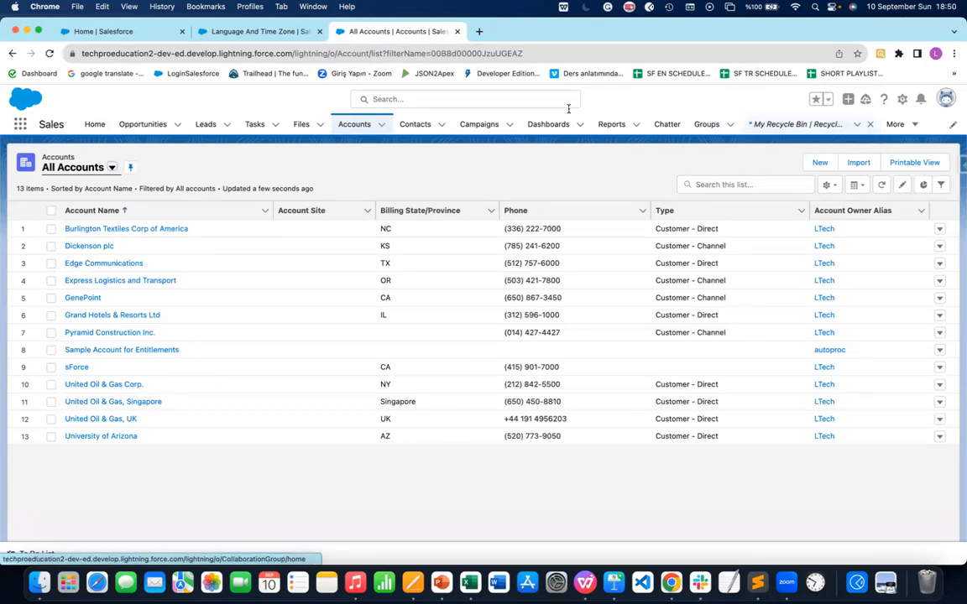
Switch to Marketing and back to Sales, then advance Keynote to the Objects in Salesforce slide
click(19, 125)
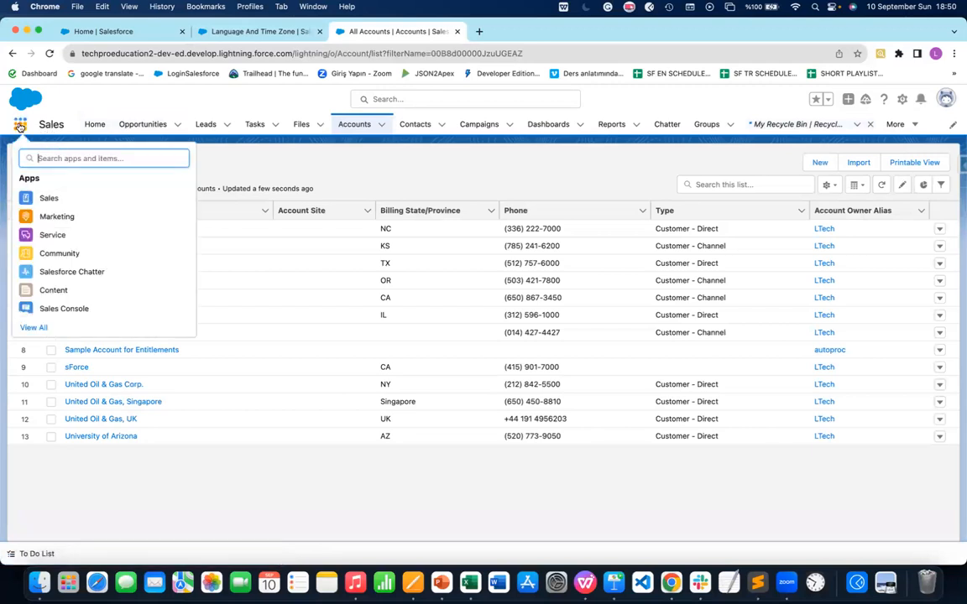
click(52, 217)
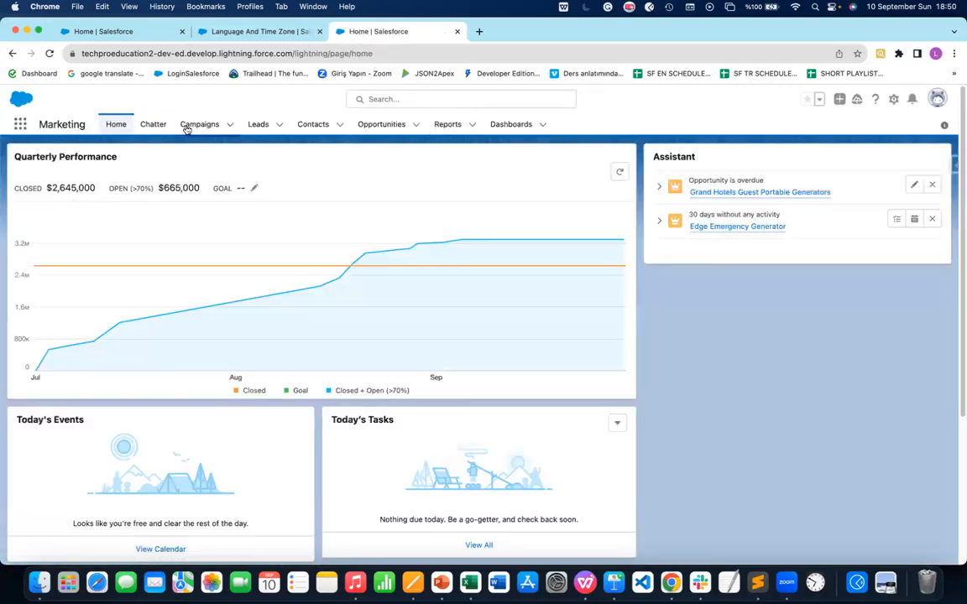
click(20, 125)
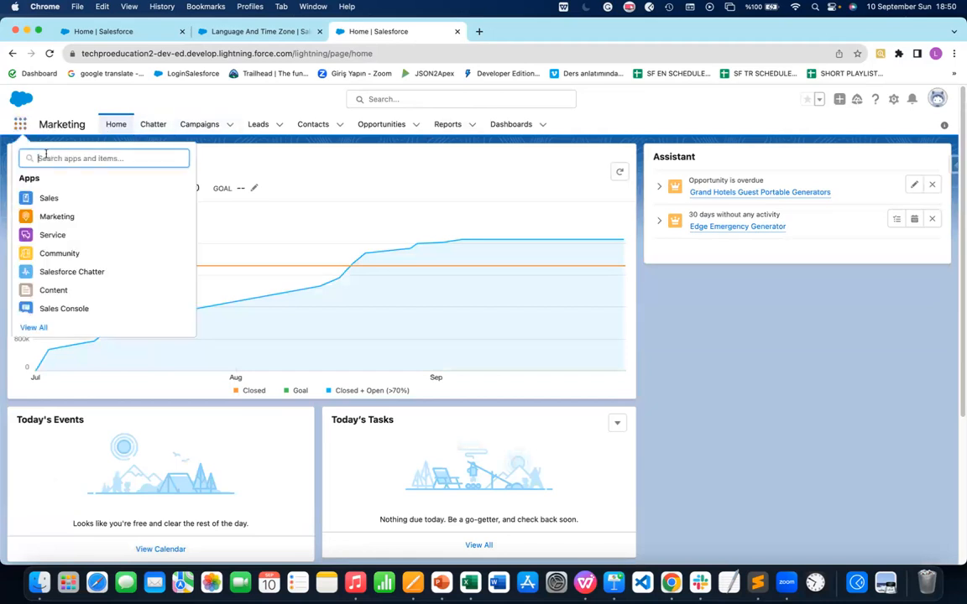
click(43, 200)
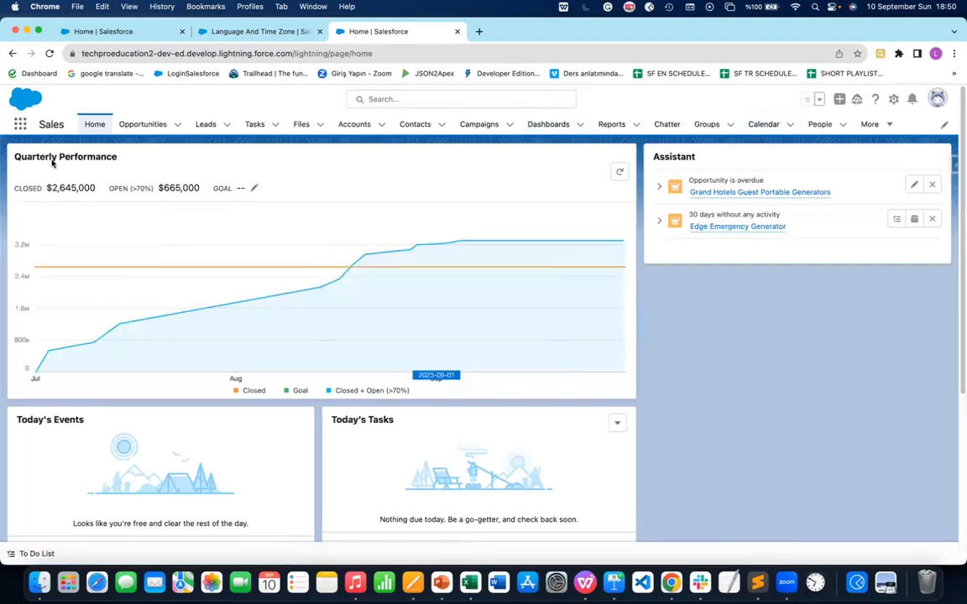
click(19, 123)
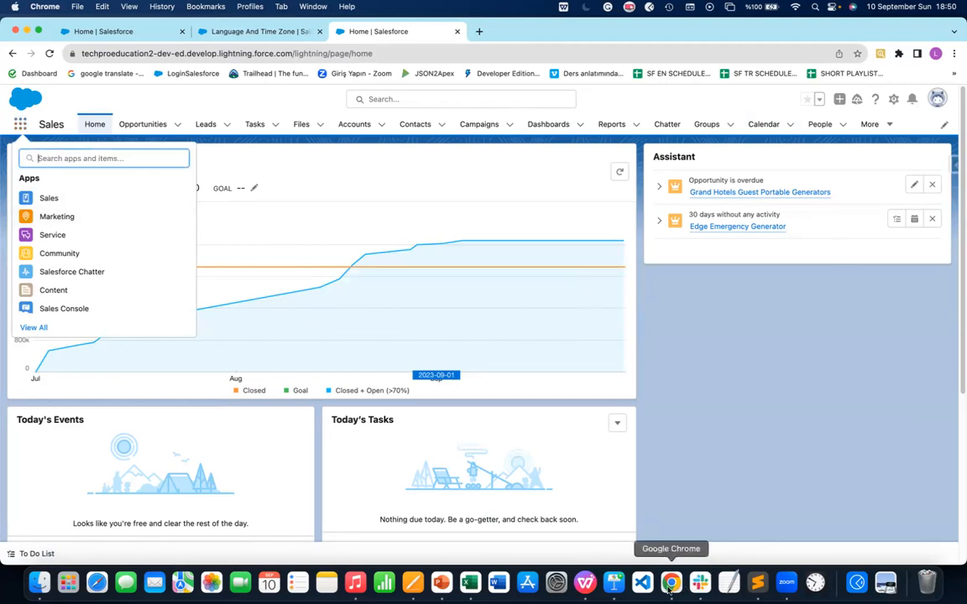
click(614, 582)
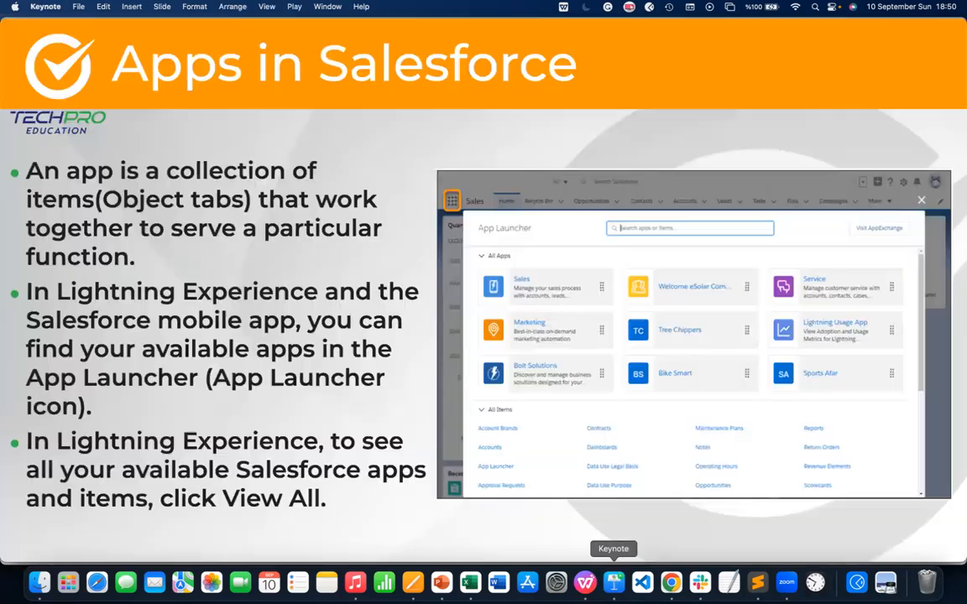
key(Right)
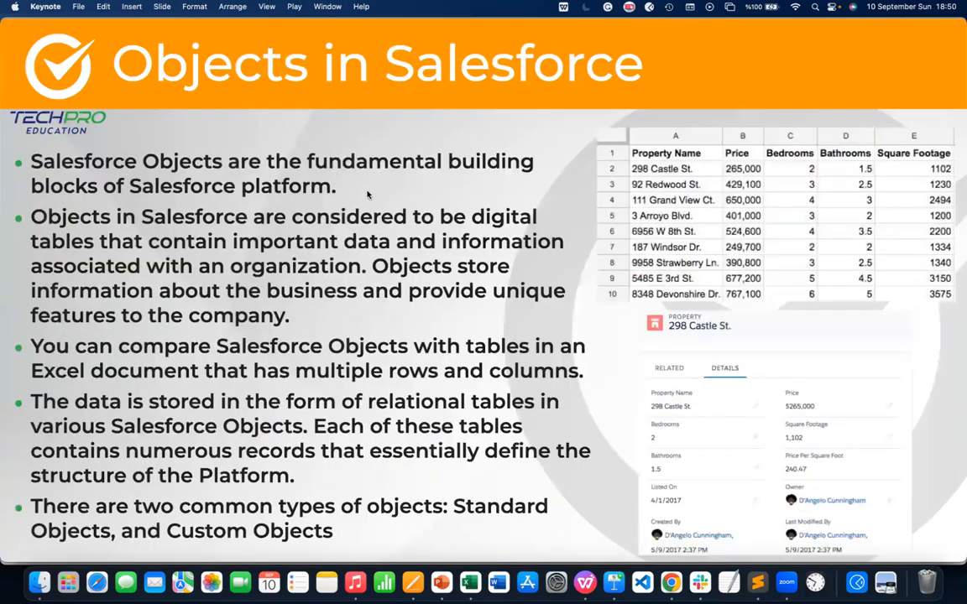
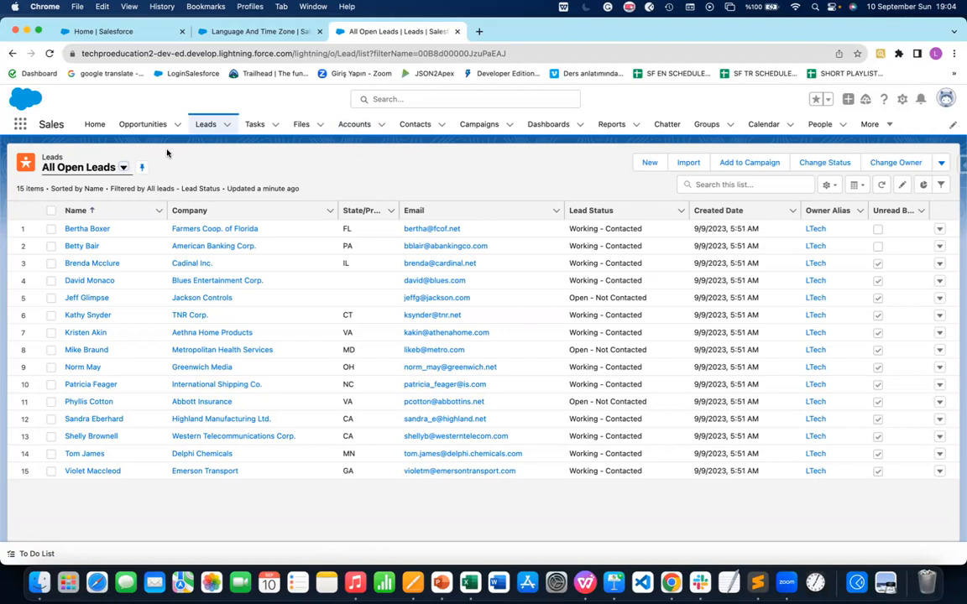
Open the List Views dropdown beside All Open Leads, leaving the 15-lead list showing
click(107, 166)
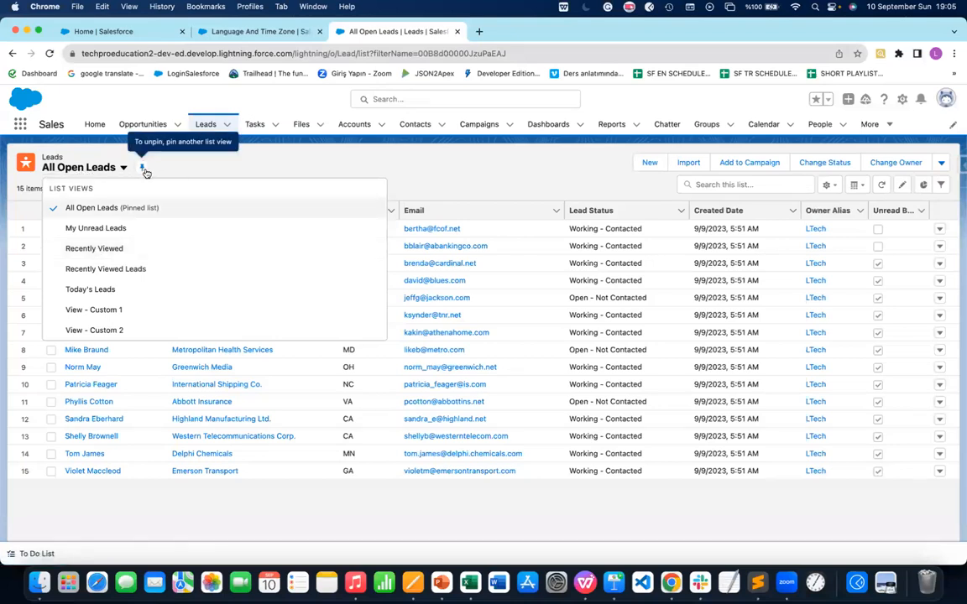
click(209, 164)
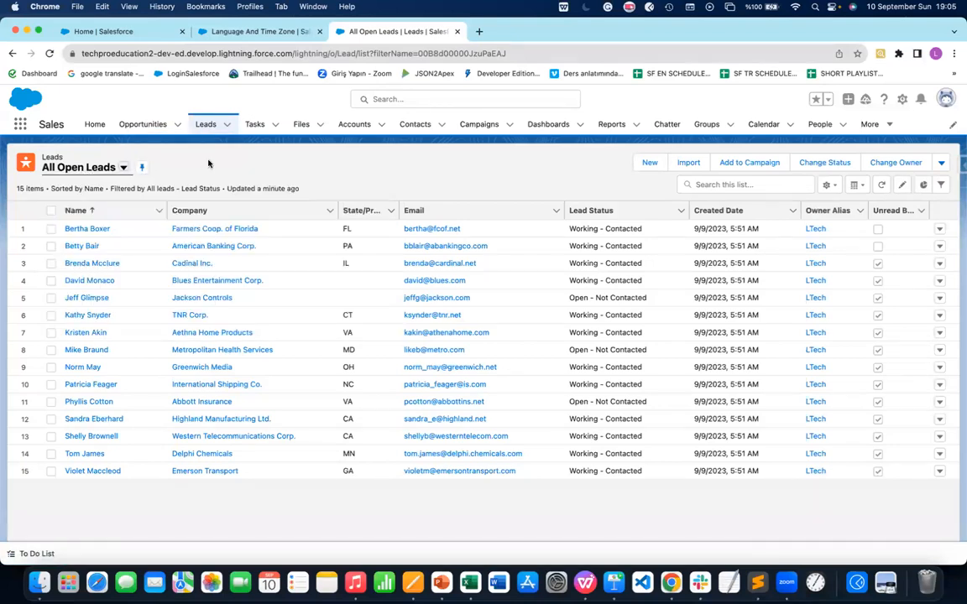
click(92, 165)
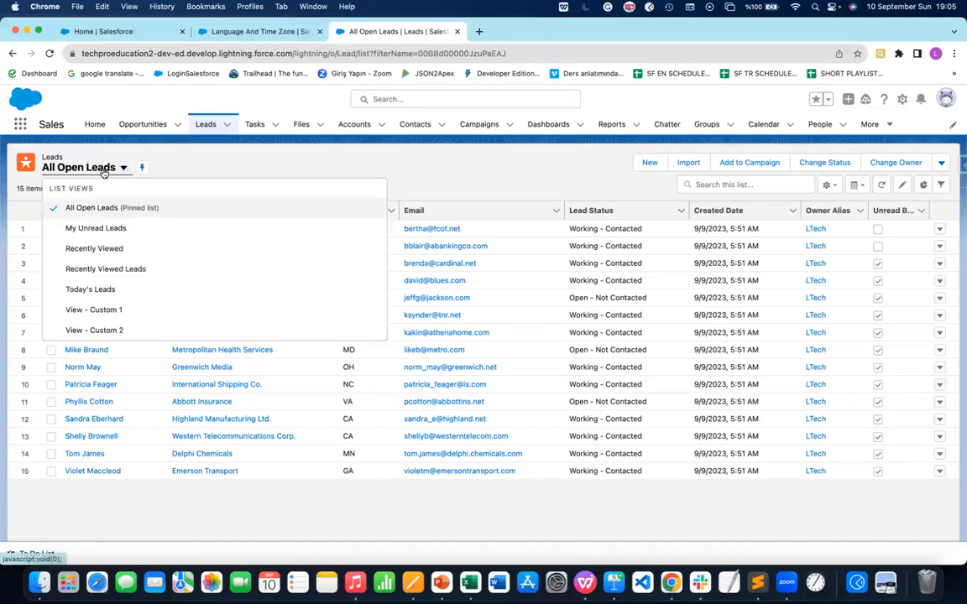
click(97, 247)
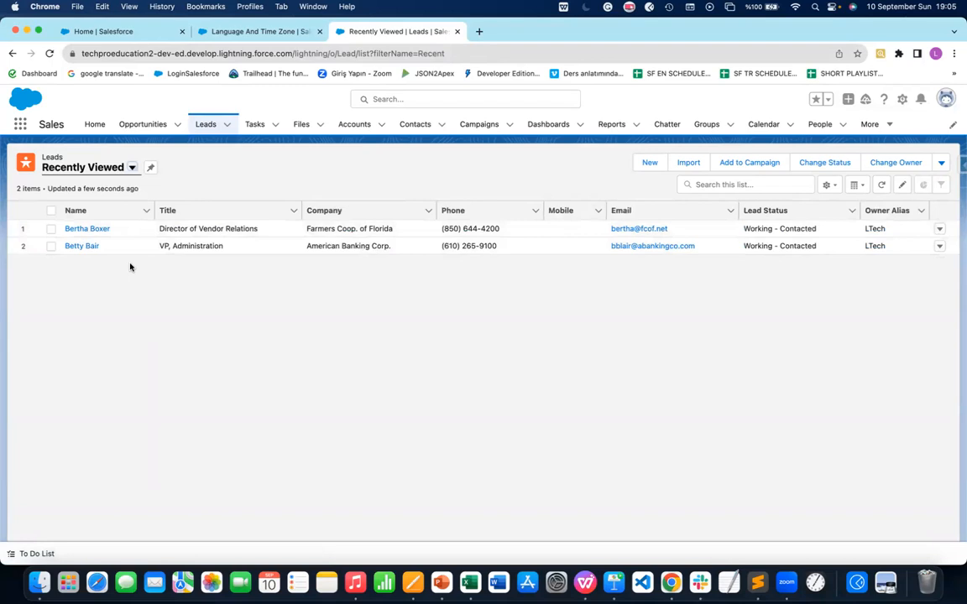
click(105, 168)
click(111, 208)
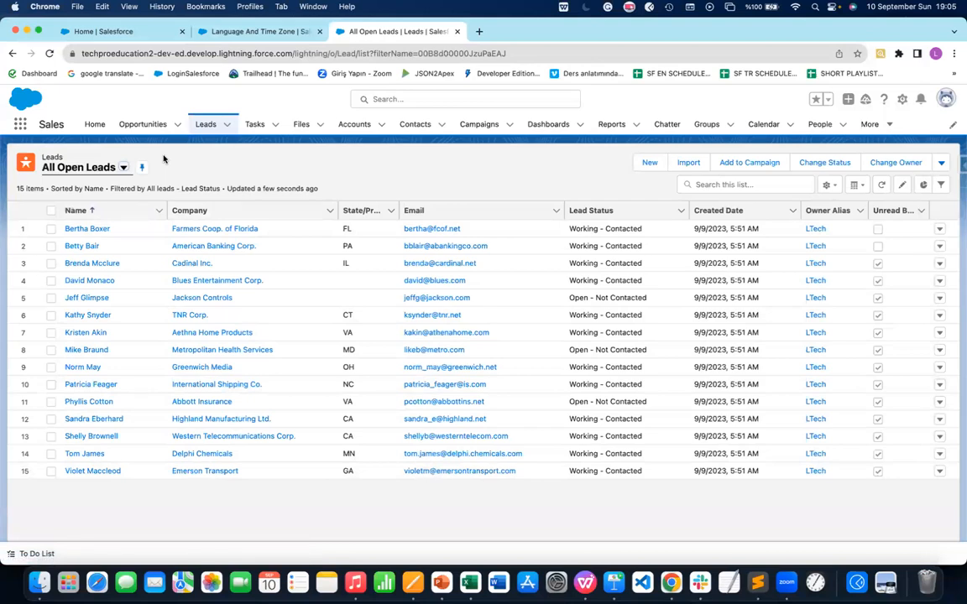
Open the Farmers Coop. of Florida lead and scroll through its Details (Working - Contacted, Hot, Agriculture)
click(87, 229)
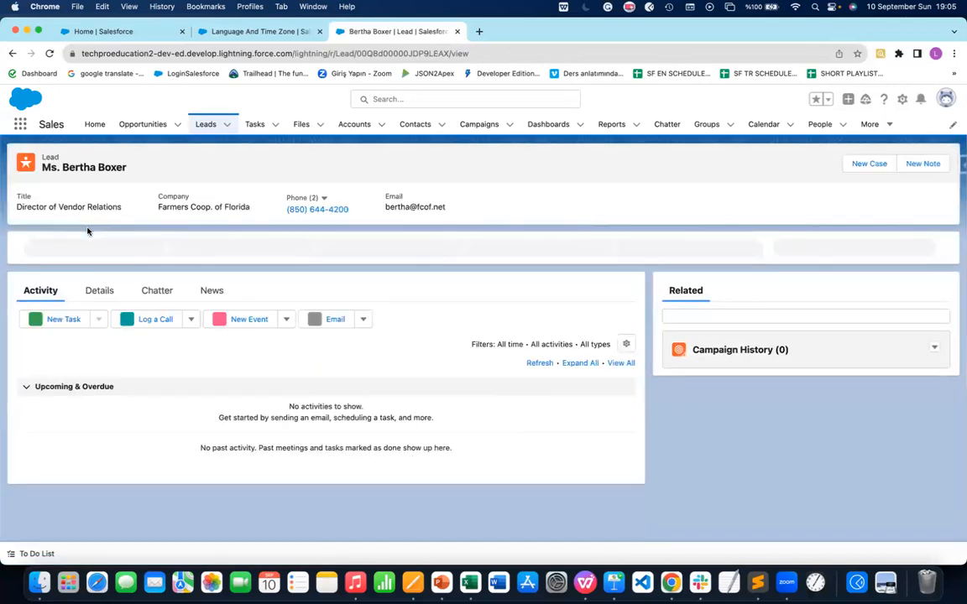
click(99, 291)
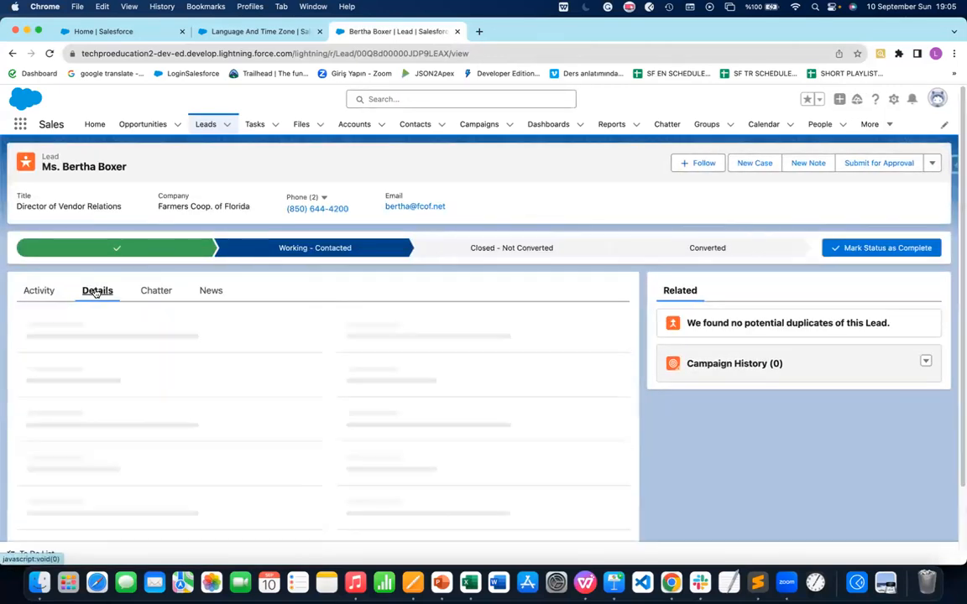
scroll(205, 353, down, 3)
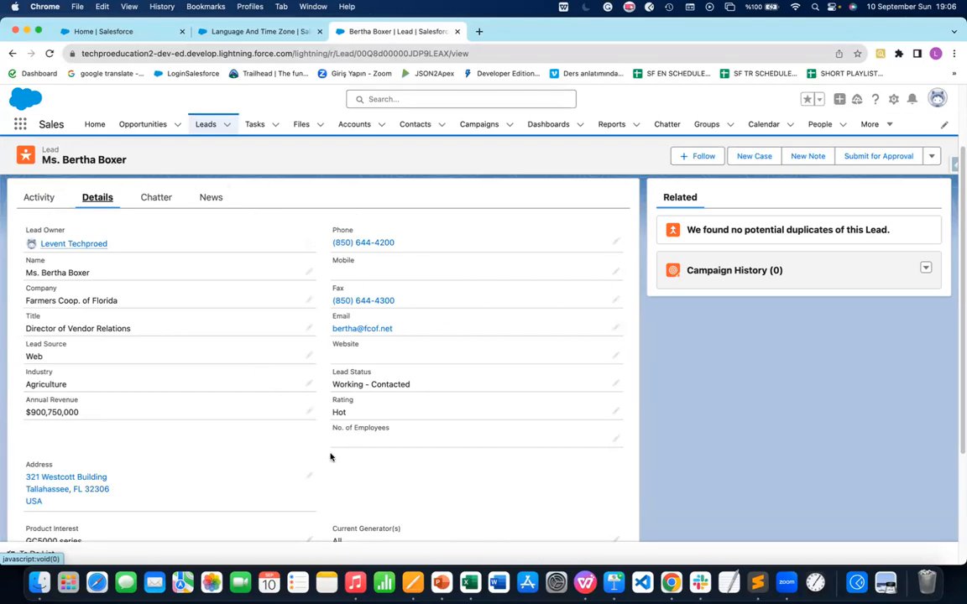
scroll(98, 461, down, 2)
scroll(110, 353, up, 1)
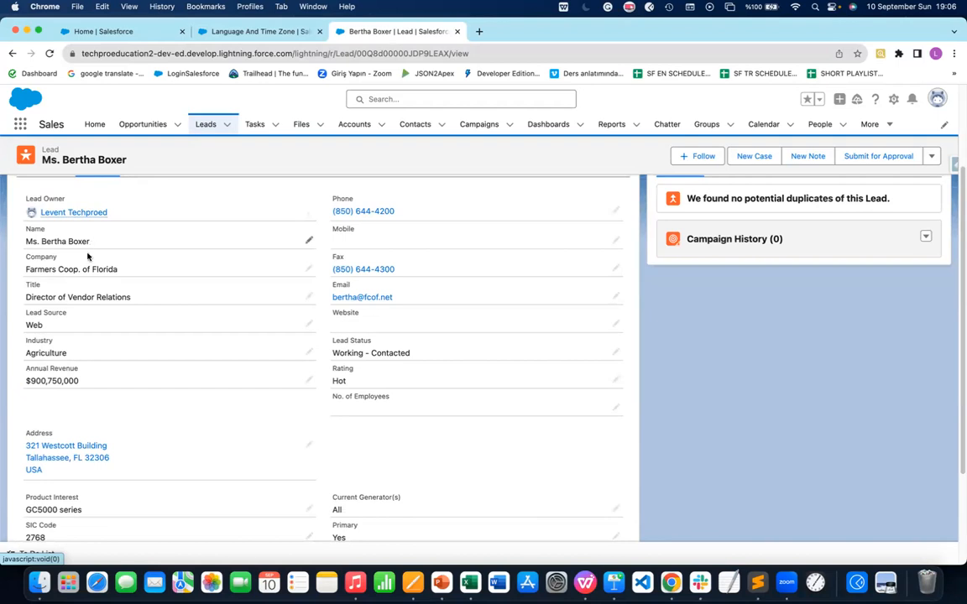
scroll(124, 421, down, 2)
scroll(126, 421, down, 1)
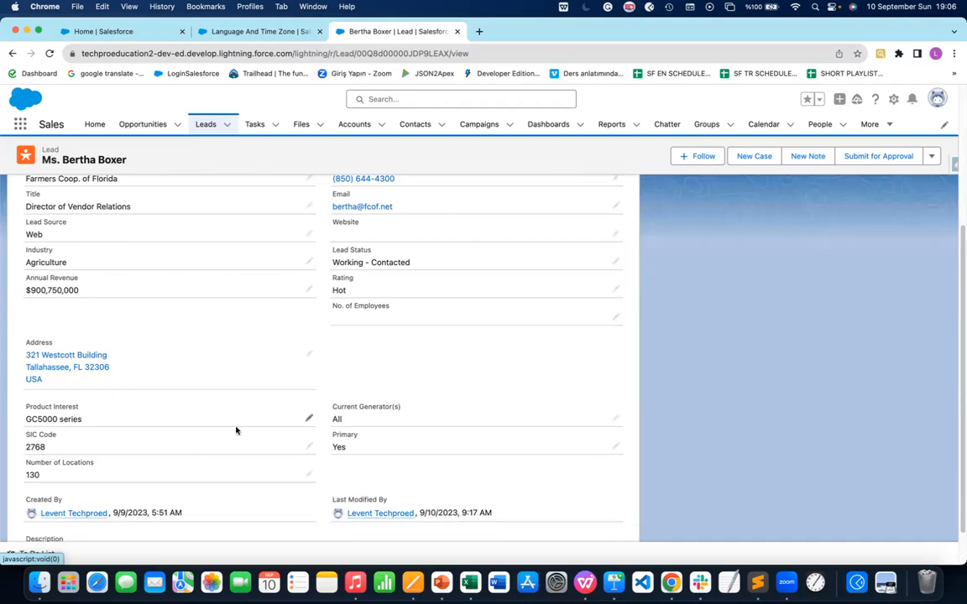
click(309, 418)
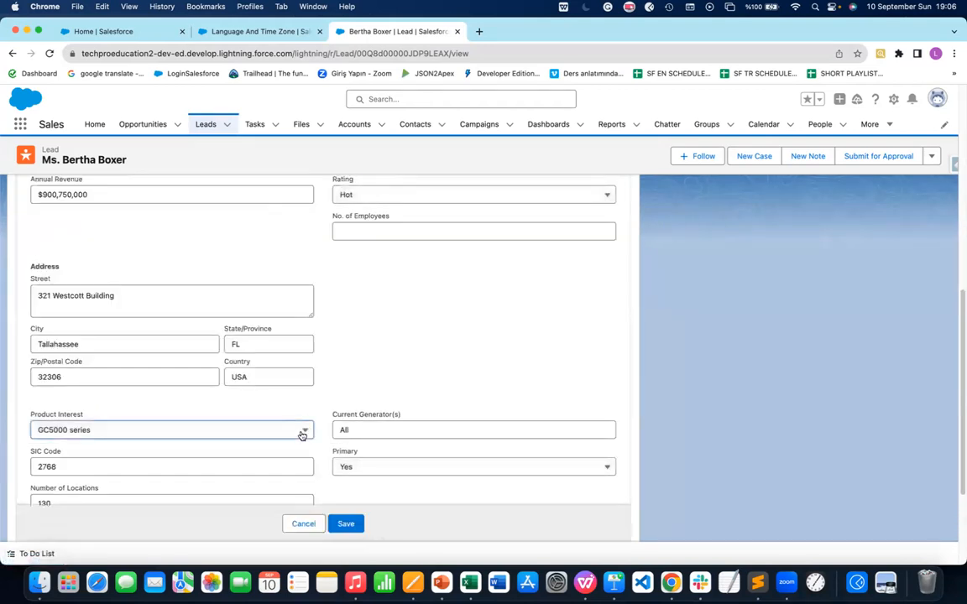
click(304, 432)
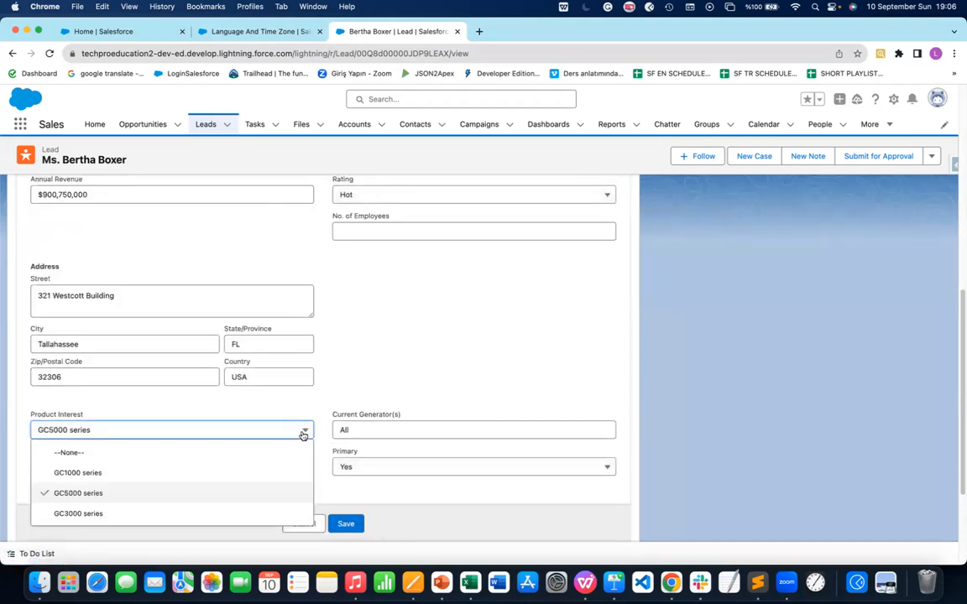
click(350, 383)
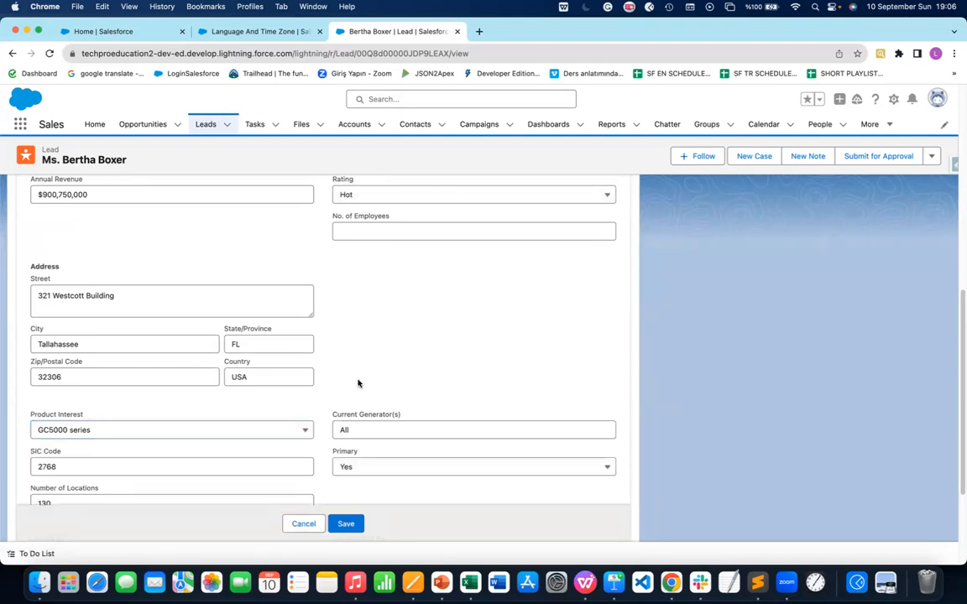
scroll(353, 382, down, 3)
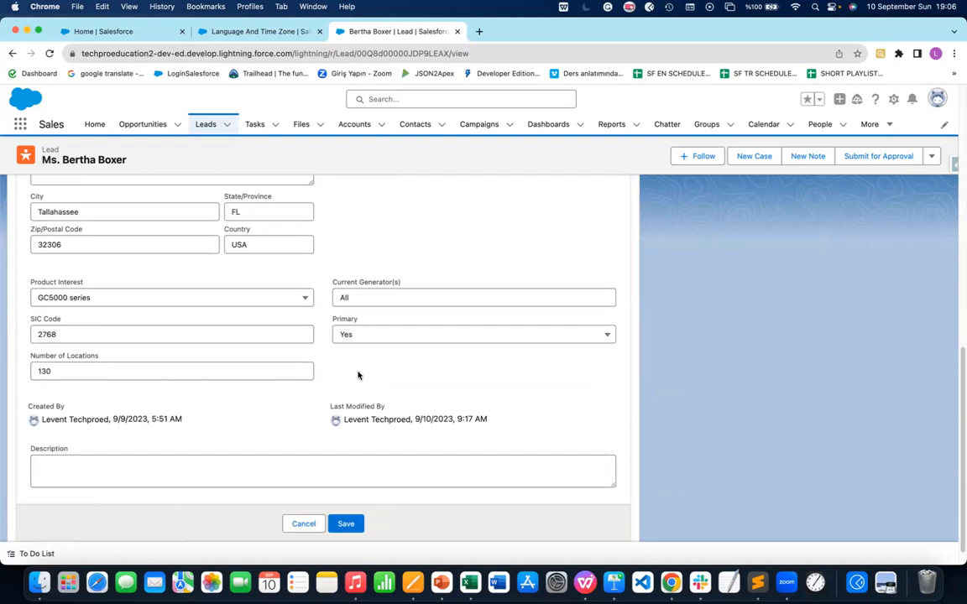
scroll(328, 371, up, 1)
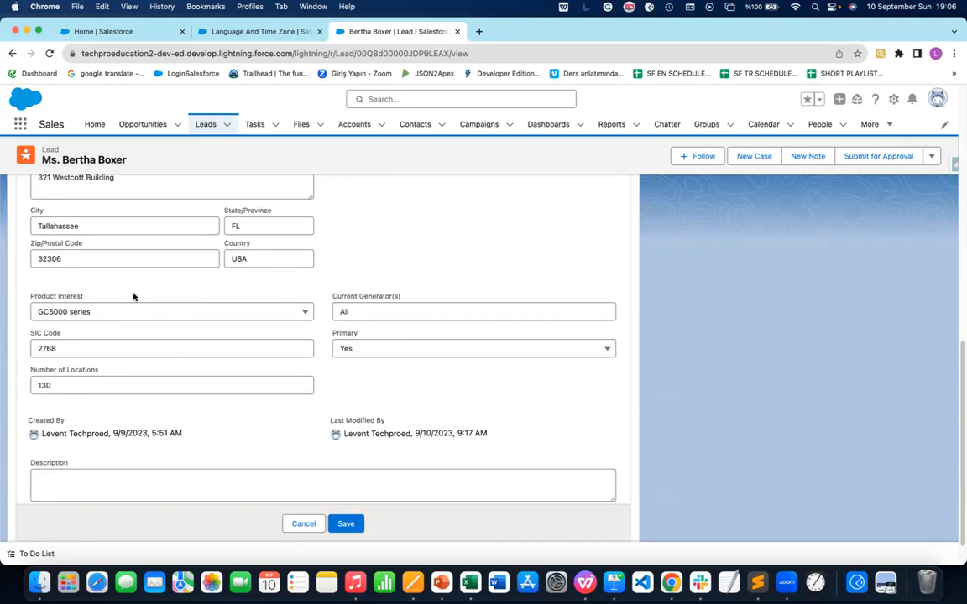
scroll(133, 292, up, 1)
scroll(133, 291, up, 1)
scroll(119, 359, up, 3)
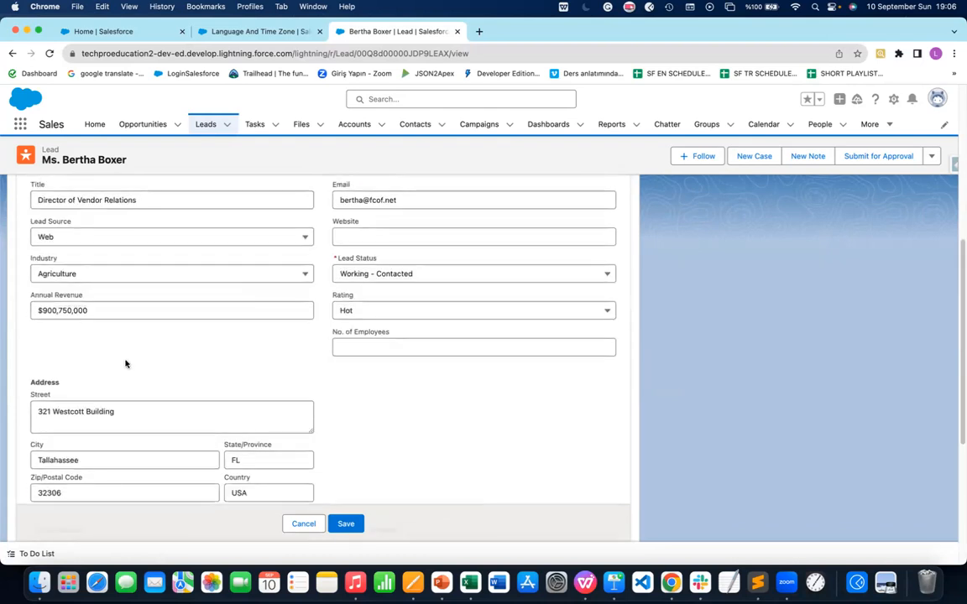
scroll(142, 327, up, 1)
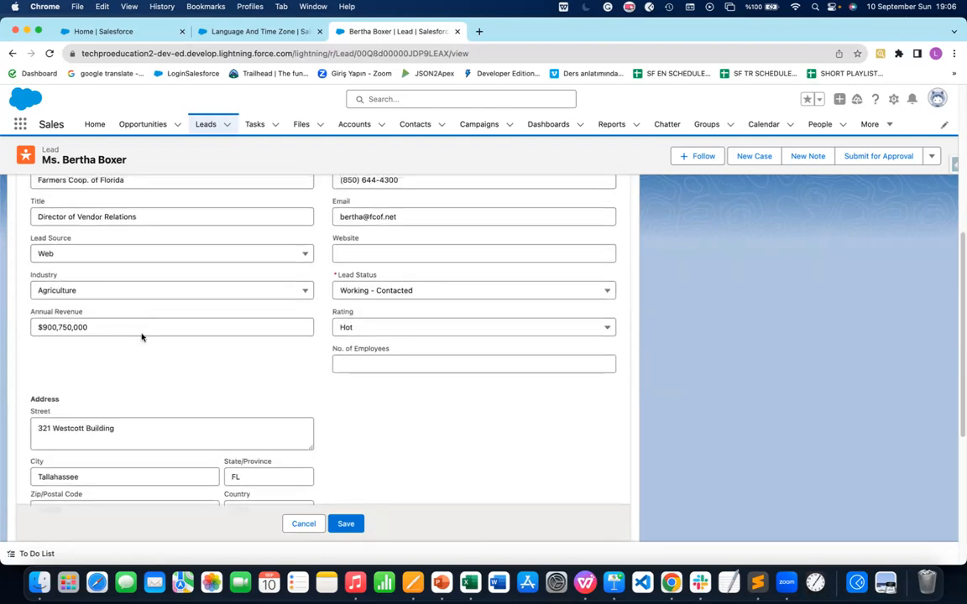
scroll(208, 347, up, 3)
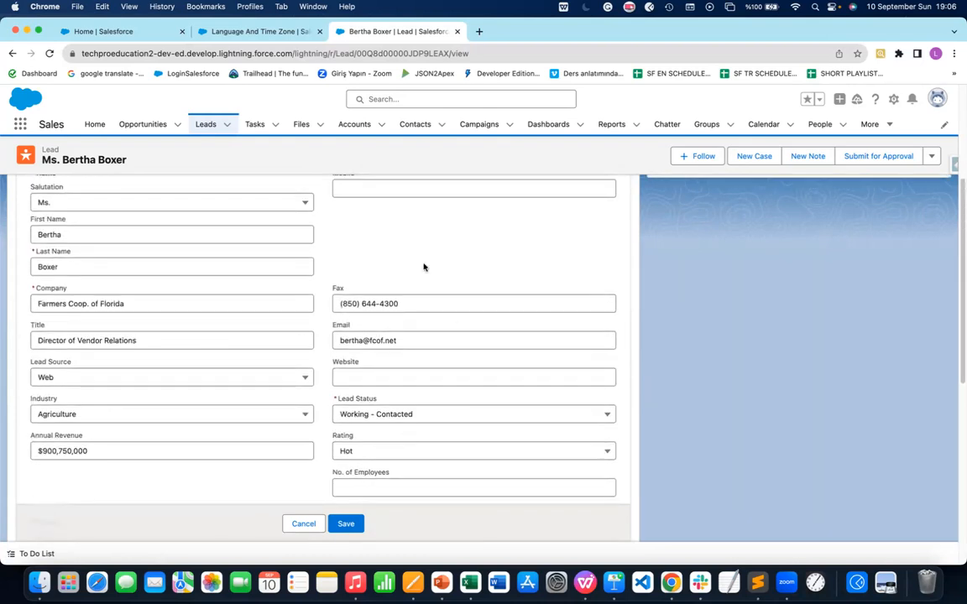
scroll(195, 339, up, 1)
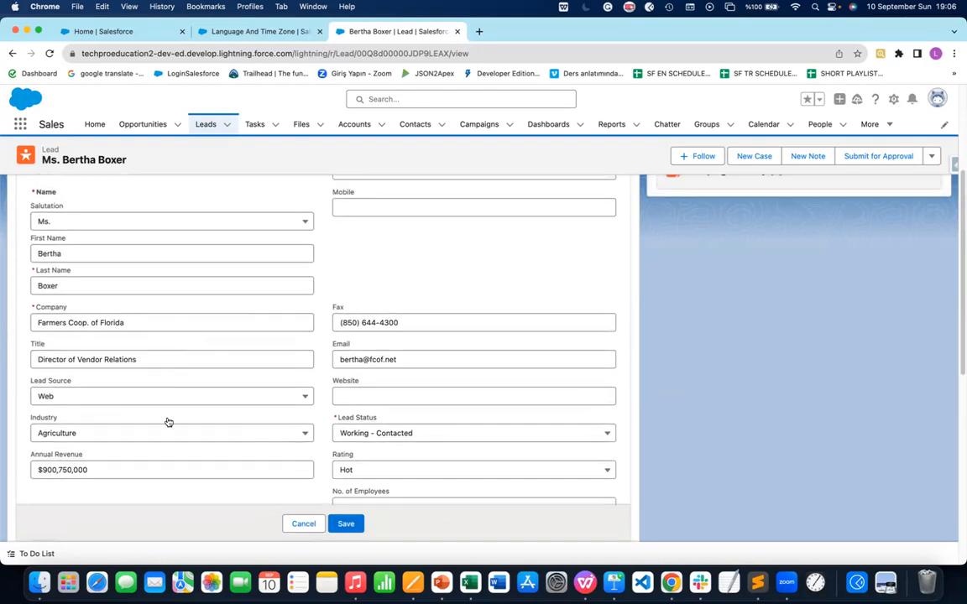
scroll(348, 268, up, 3)
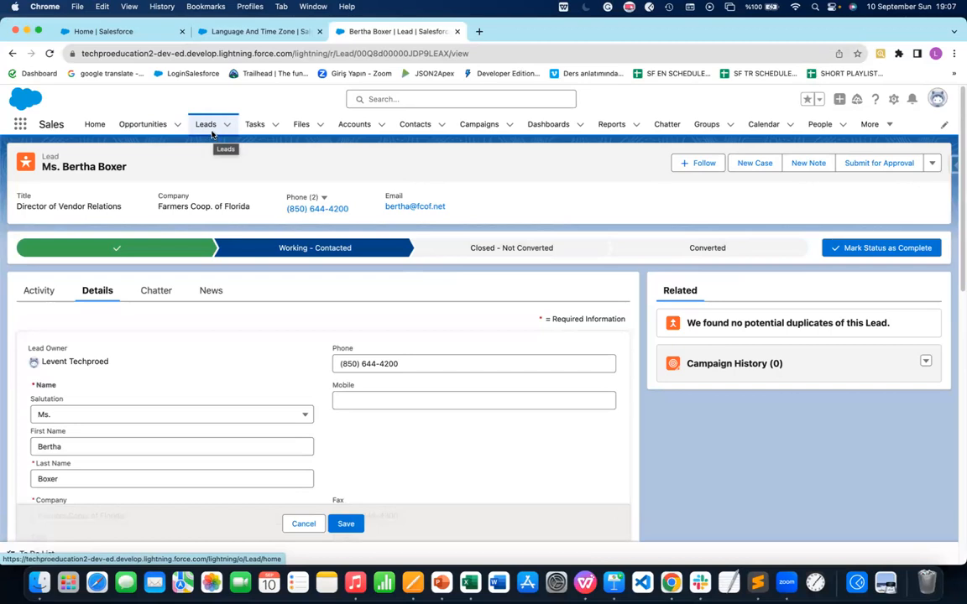
scroll(402, 374, down, 1)
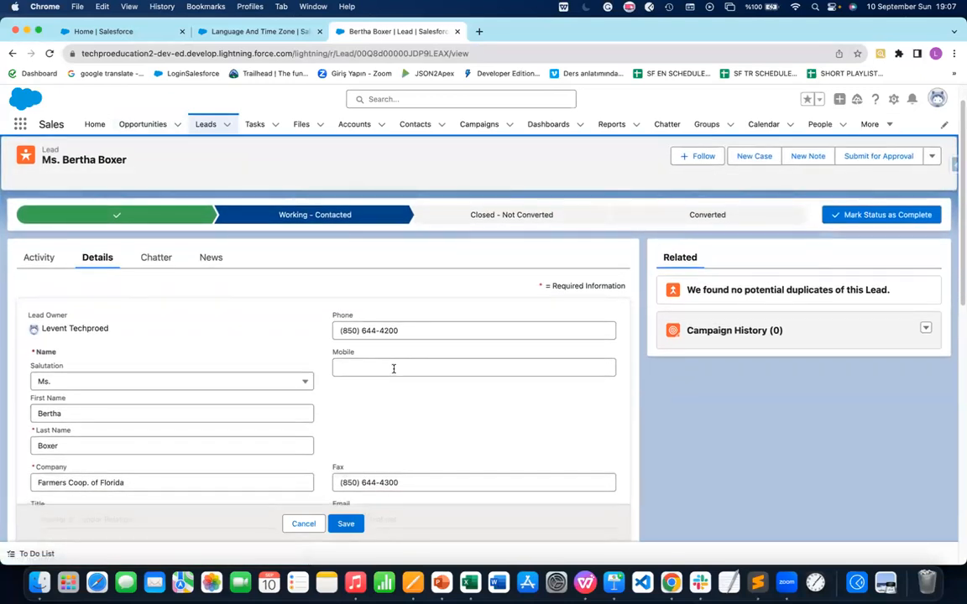
scroll(362, 369, down, 1)
scroll(384, 353, down, 1)
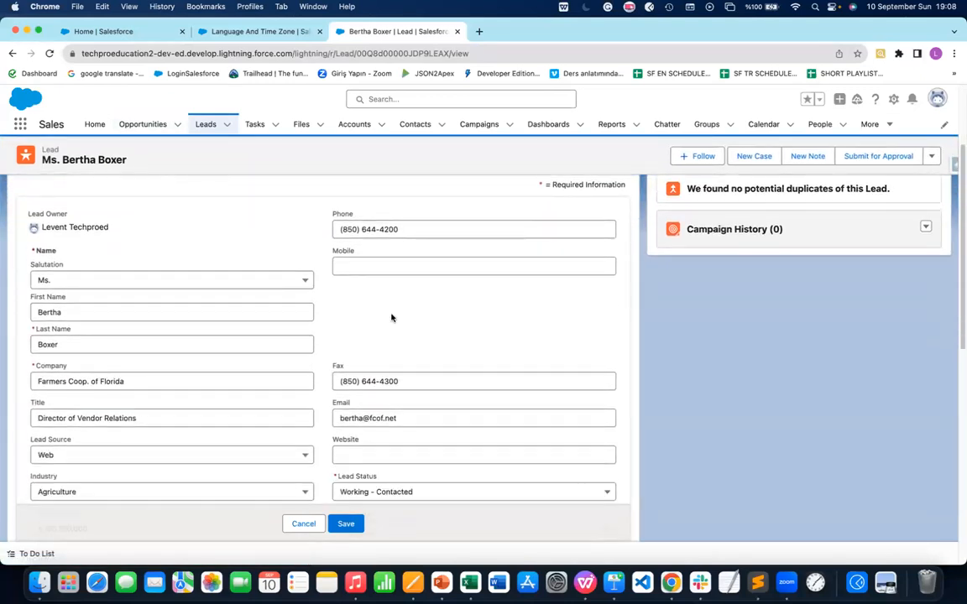
scroll(224, 326, down, 5)
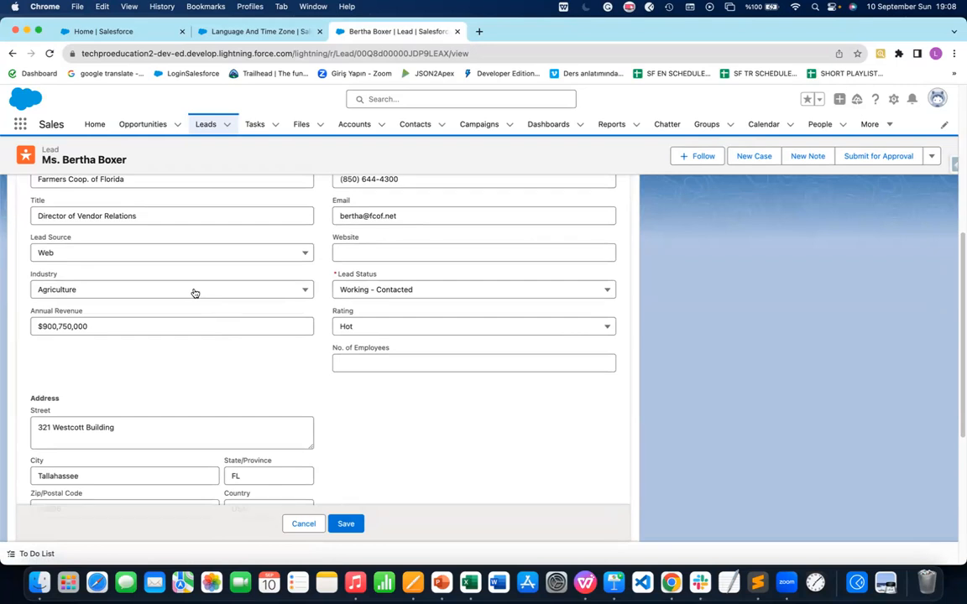
scroll(209, 277, up, 8)
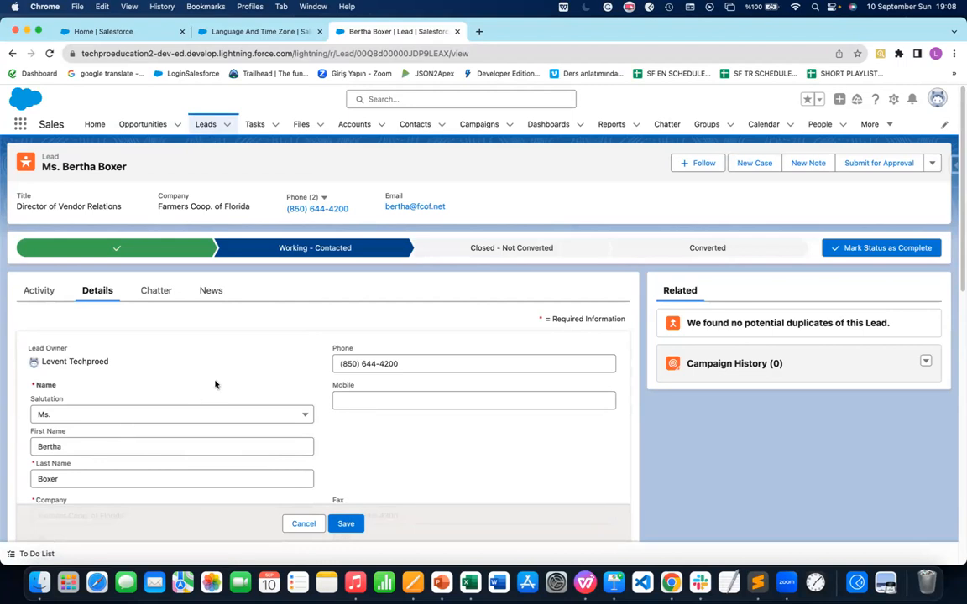
scroll(152, 378, down, 2)
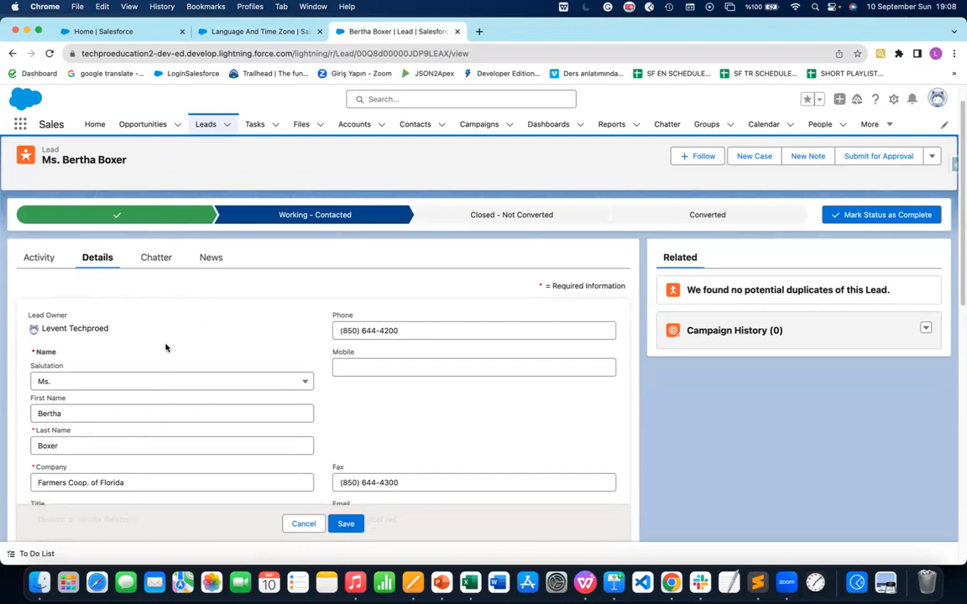
scroll(151, 315, up, 2)
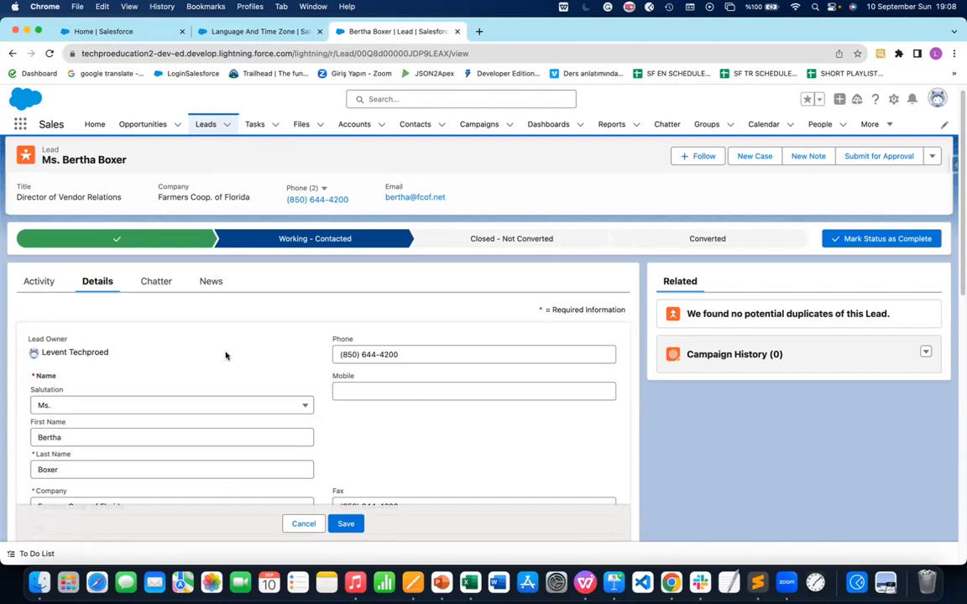
scroll(201, 379, down, 3)
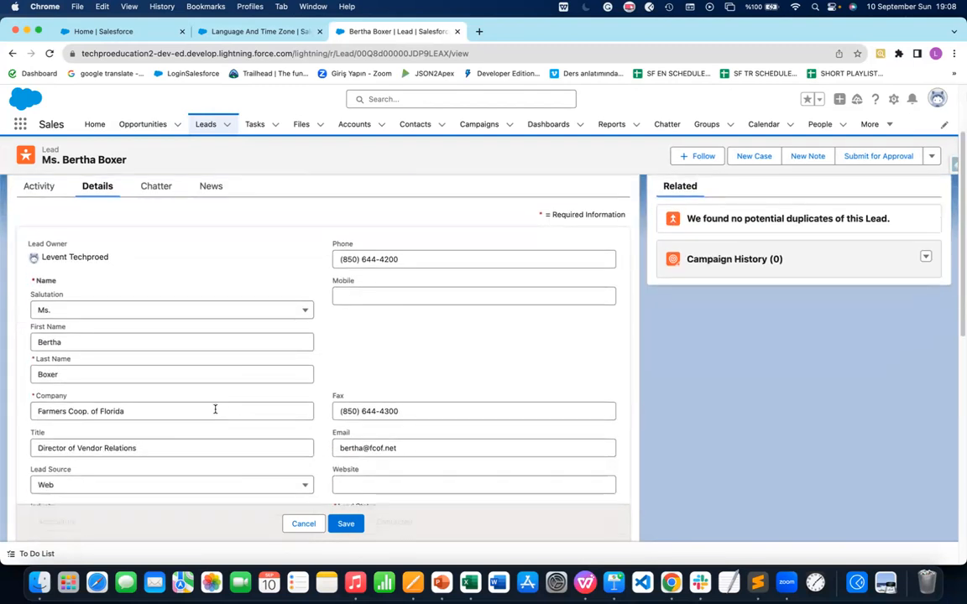
scroll(185, 453, down, 4)
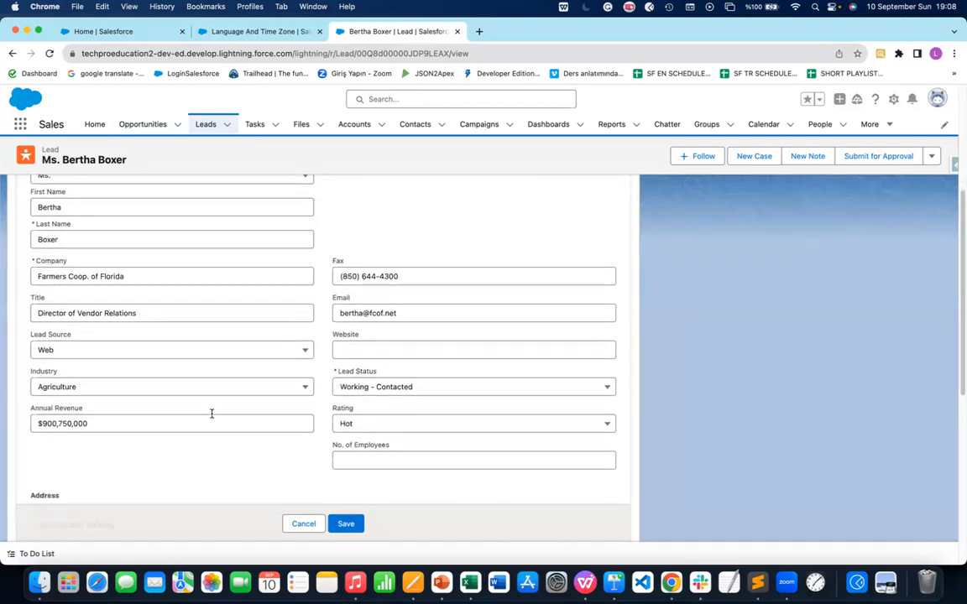
scroll(277, 420, down, 6)
scroll(269, 423, down, 2)
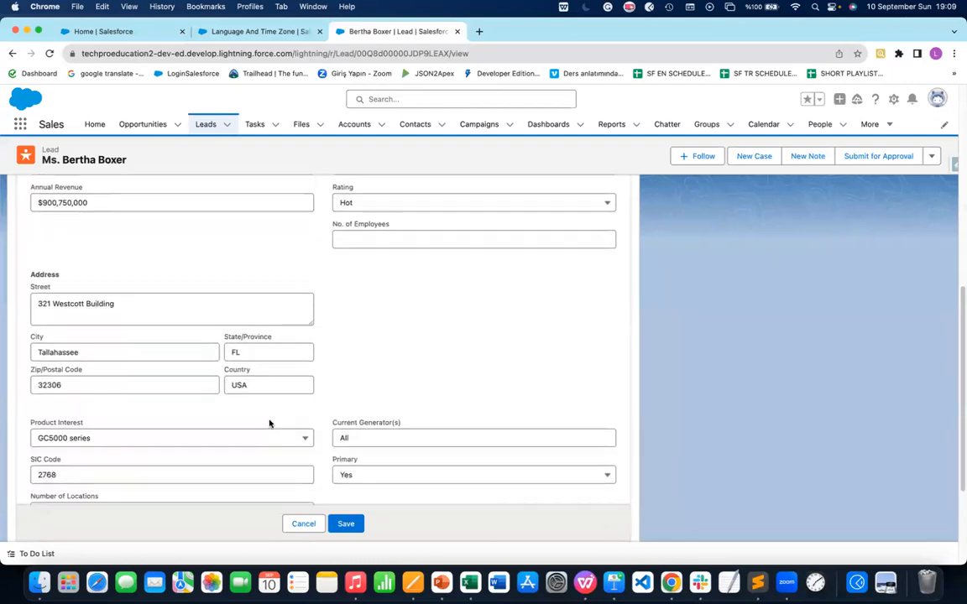
Change Product Interest to GC1000 series, then restore it to GC5000 series
click(293, 384)
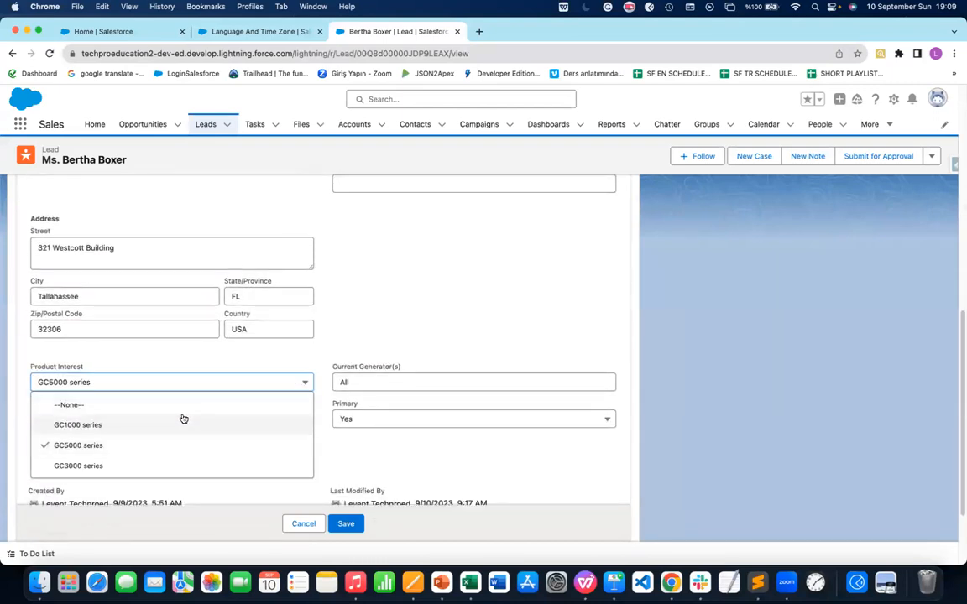
click(183, 422)
click(299, 384)
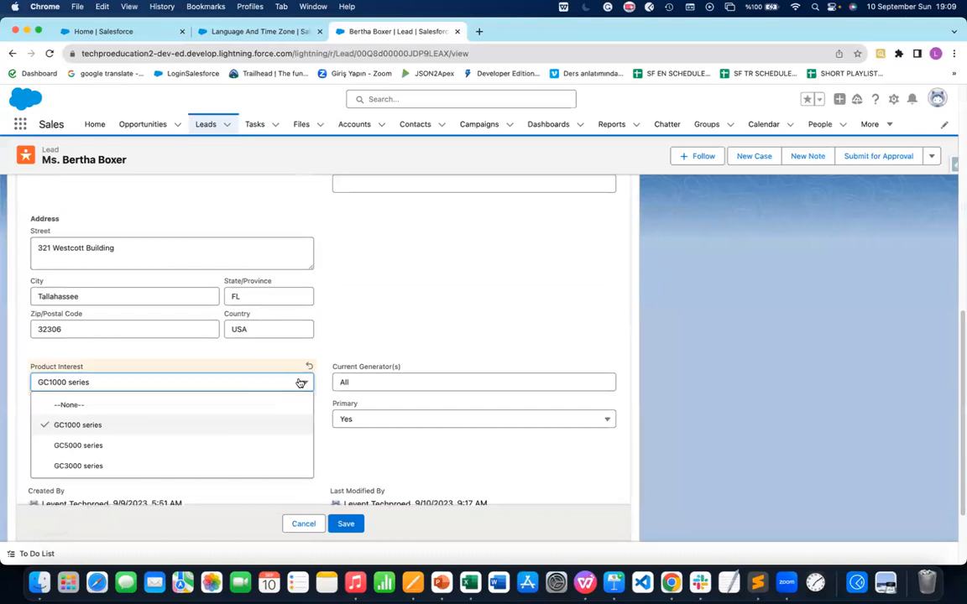
click(103, 445)
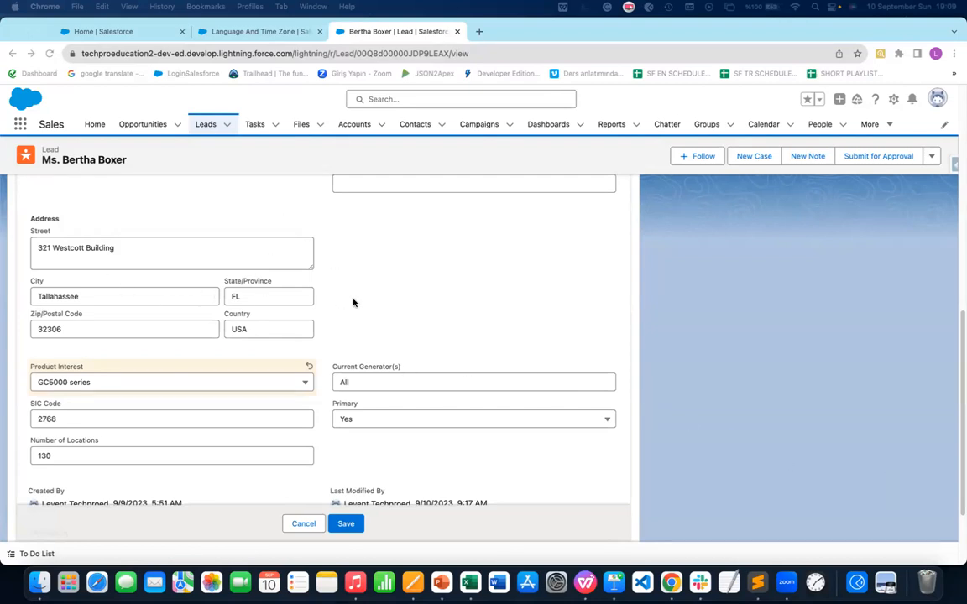
scroll(347, 272, up, 2)
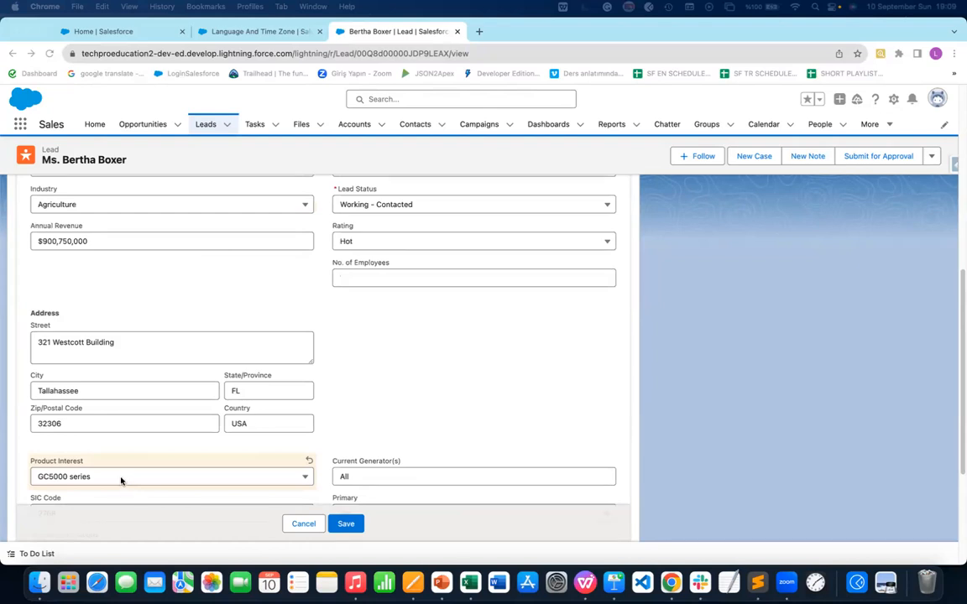
scroll(154, 339, up, 10)
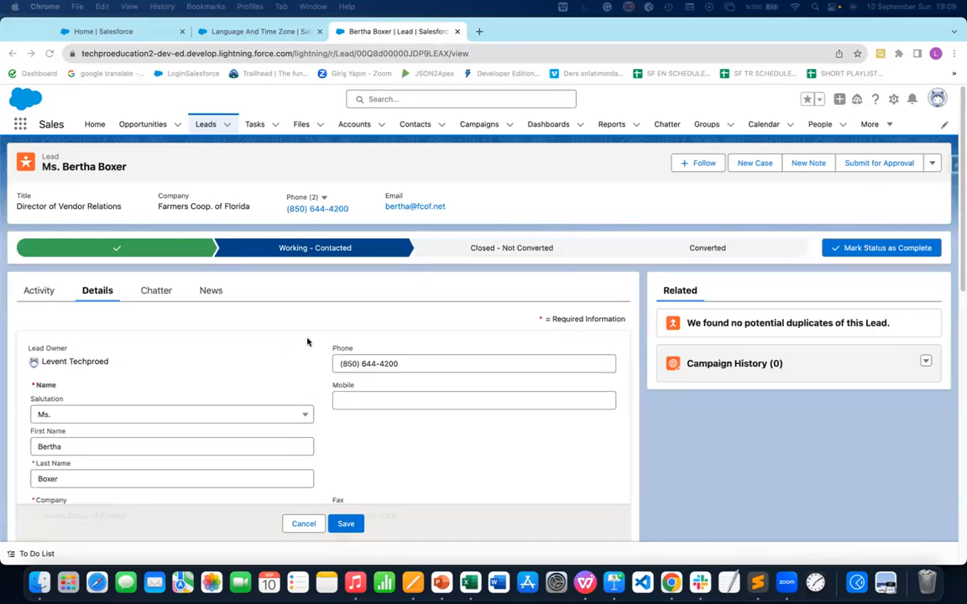
scroll(214, 373, down, 2)
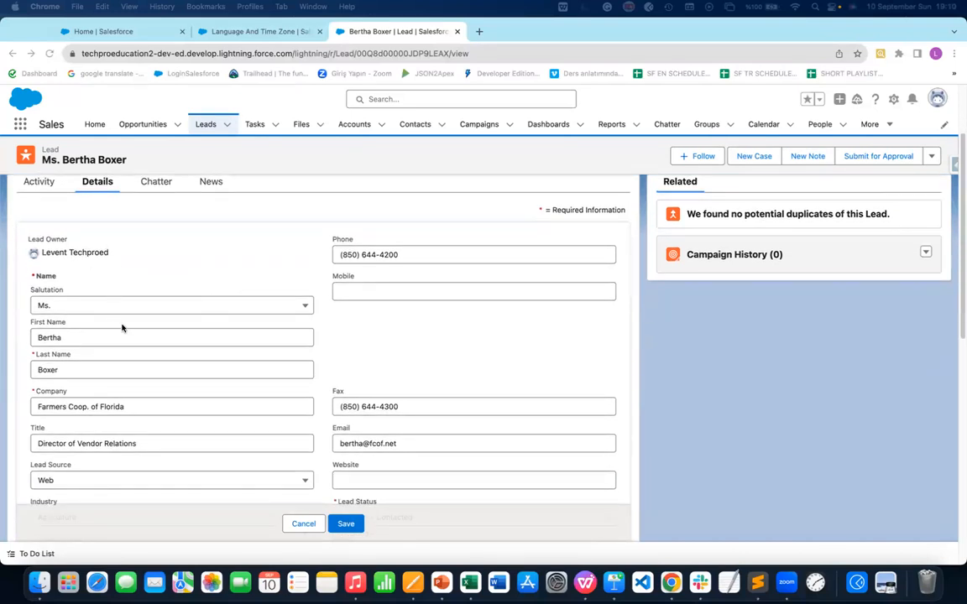
scroll(124, 328, down, 3)
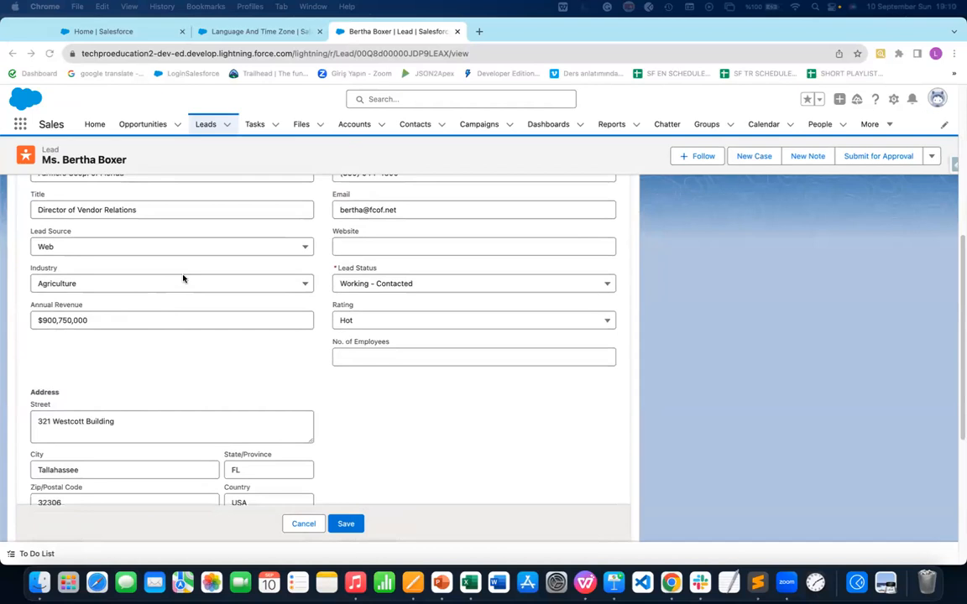
scroll(184, 276, up, 5)
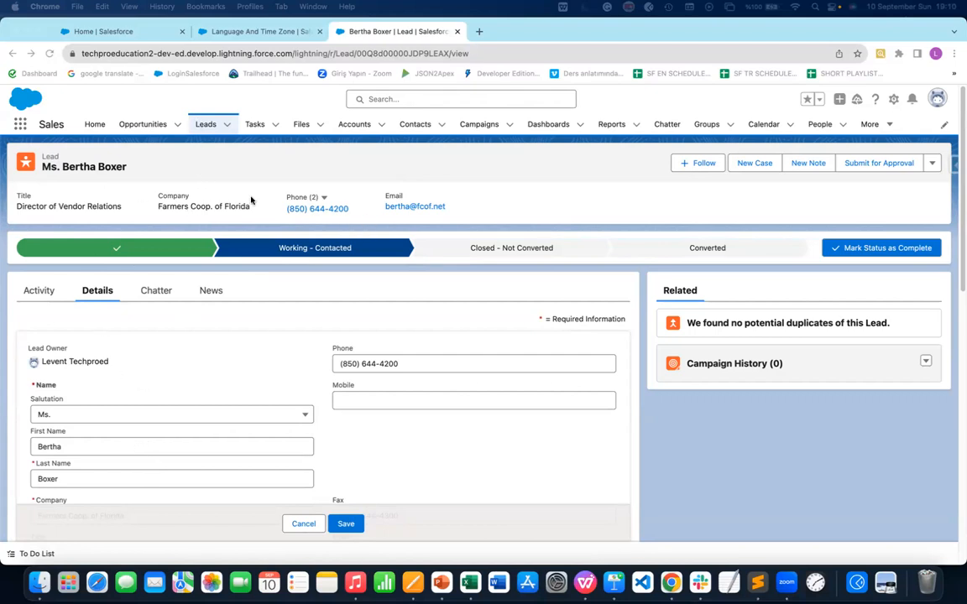
Leave for Opportunities discarding the unsaved lead edits, then return to All Open Leads
click(144, 125)
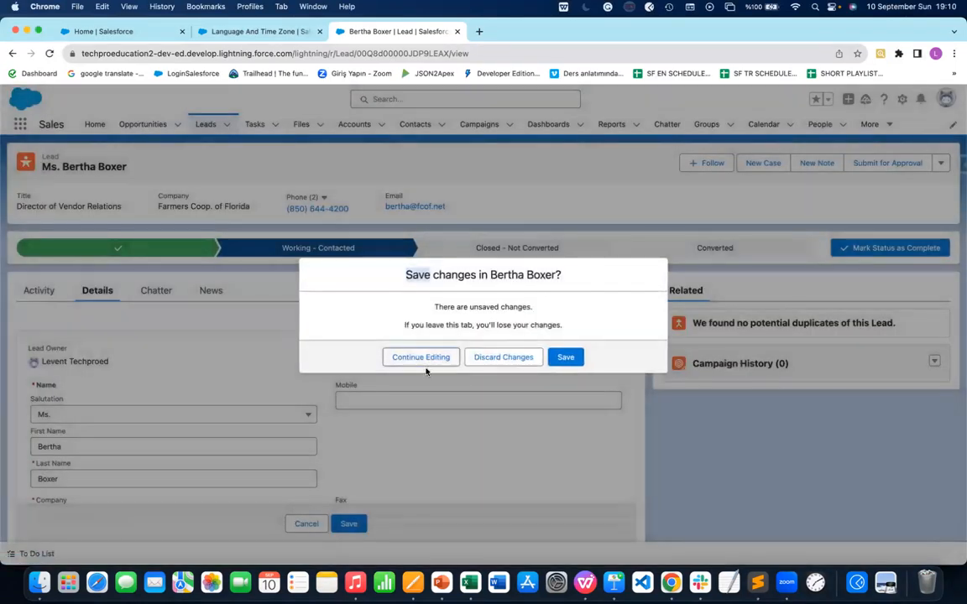
click(519, 361)
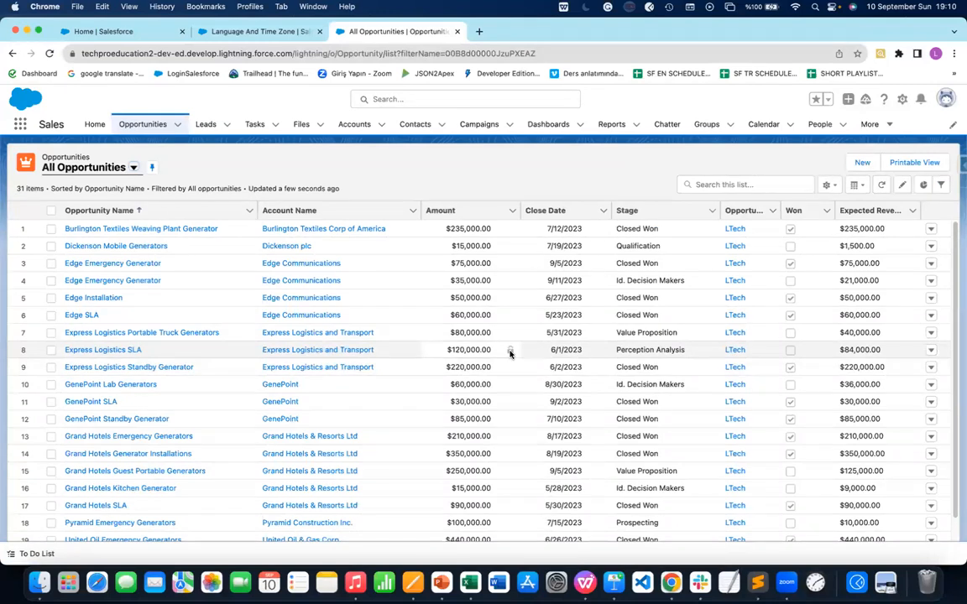
mouse_move(510, 353)
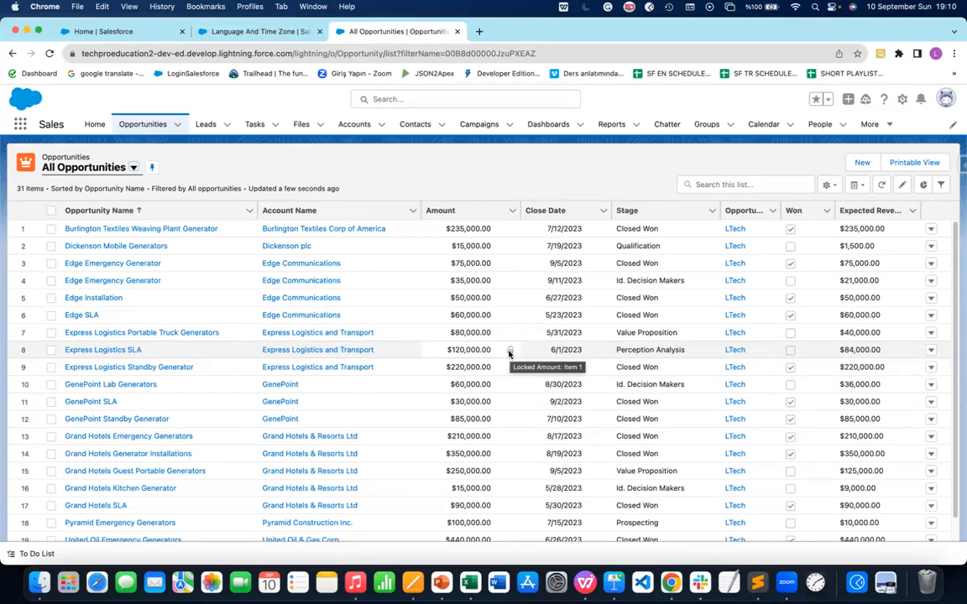
click(202, 129)
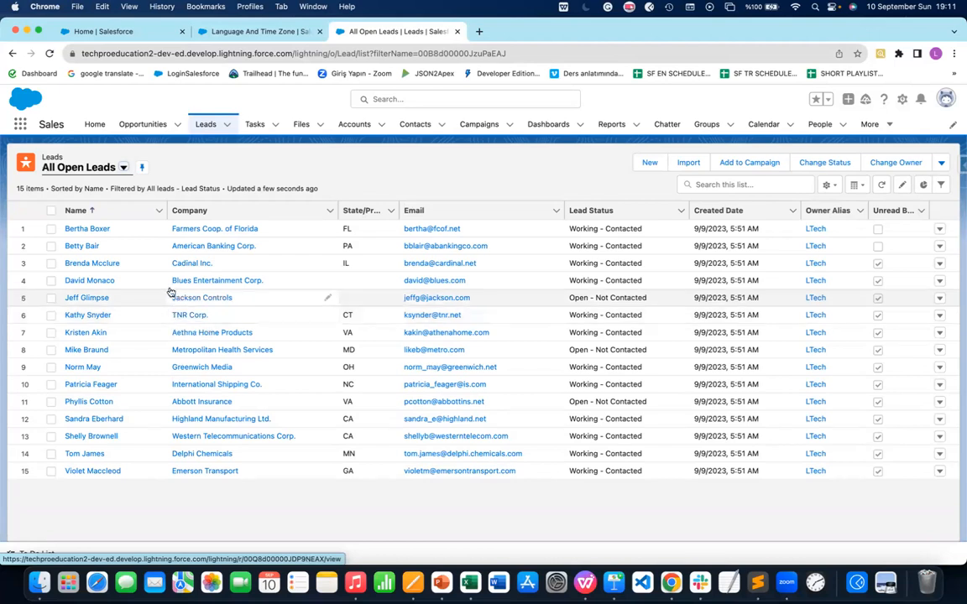
click(353, 125)
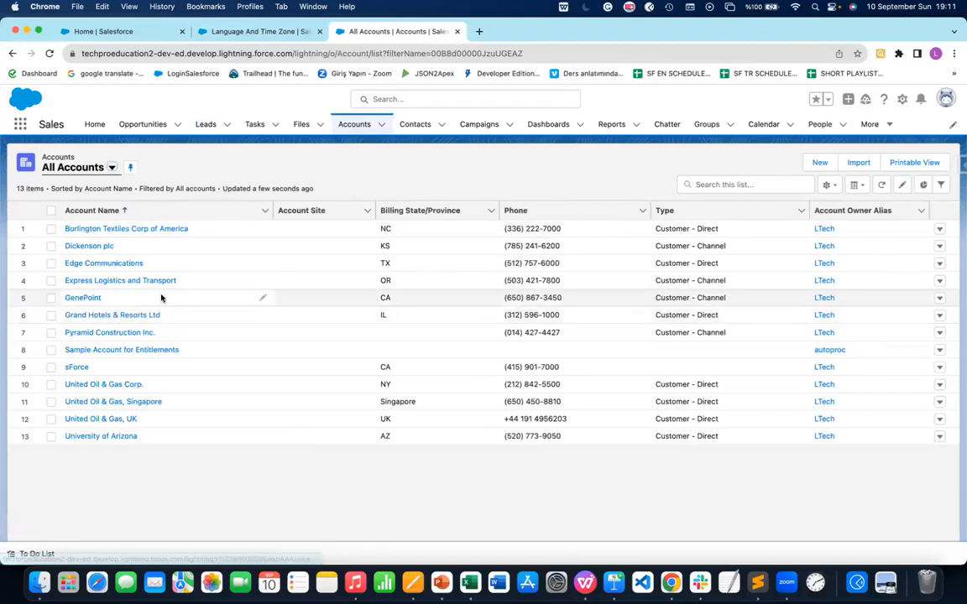
click(96, 385)
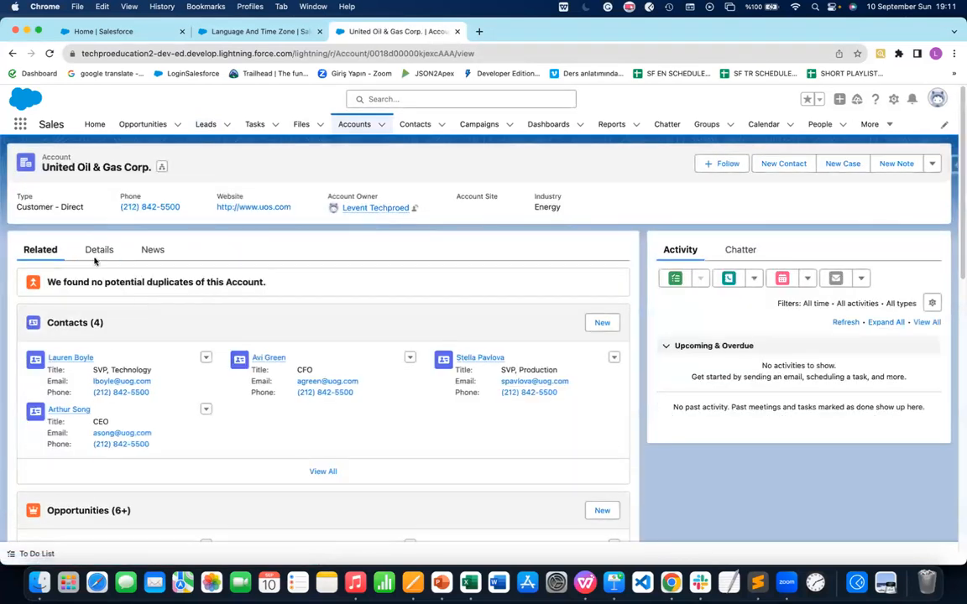
scroll(151, 365, down, 5)
scroll(163, 352, up, 4)
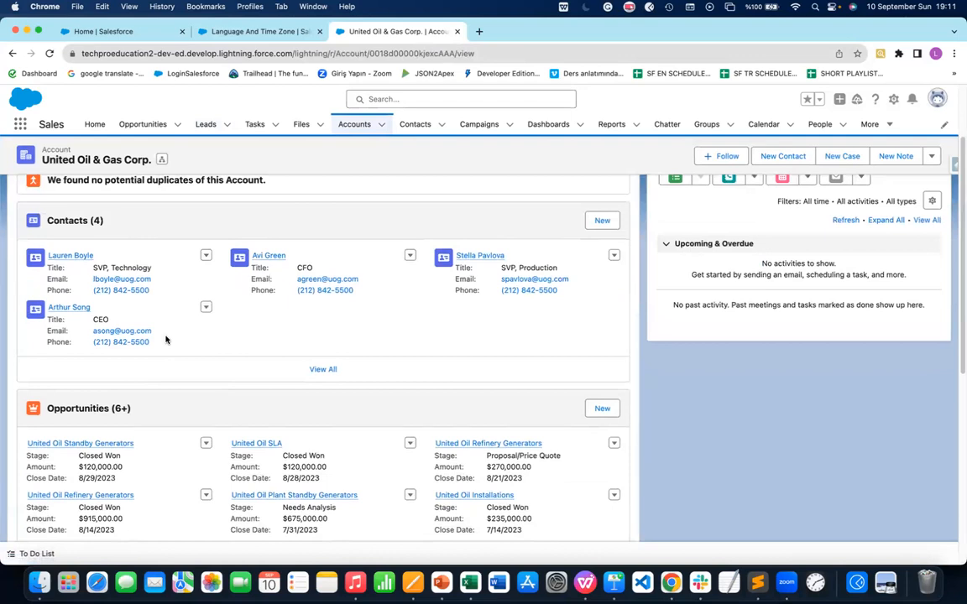
scroll(166, 338, down, 2)
click(323, 464)
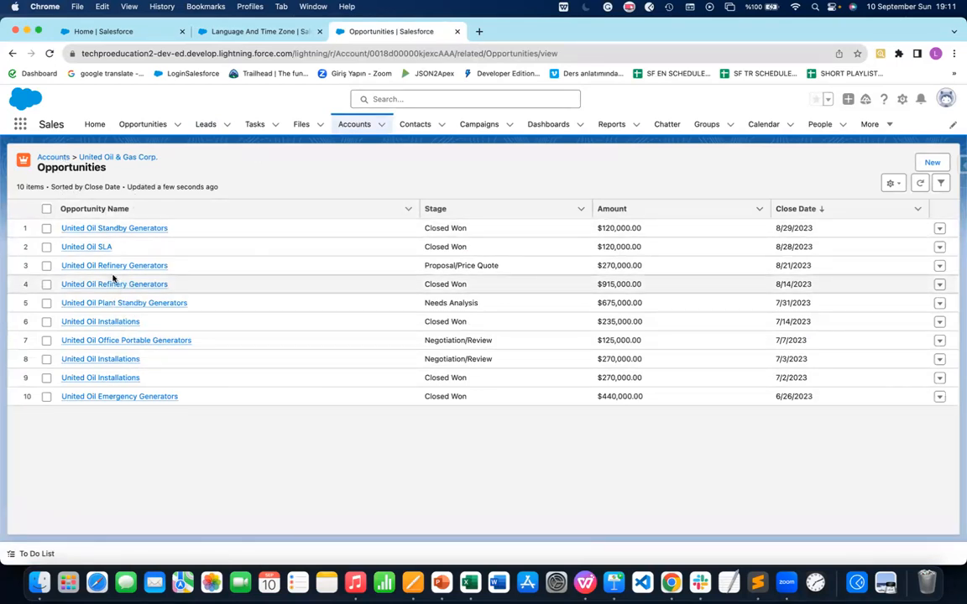
click(207, 124)
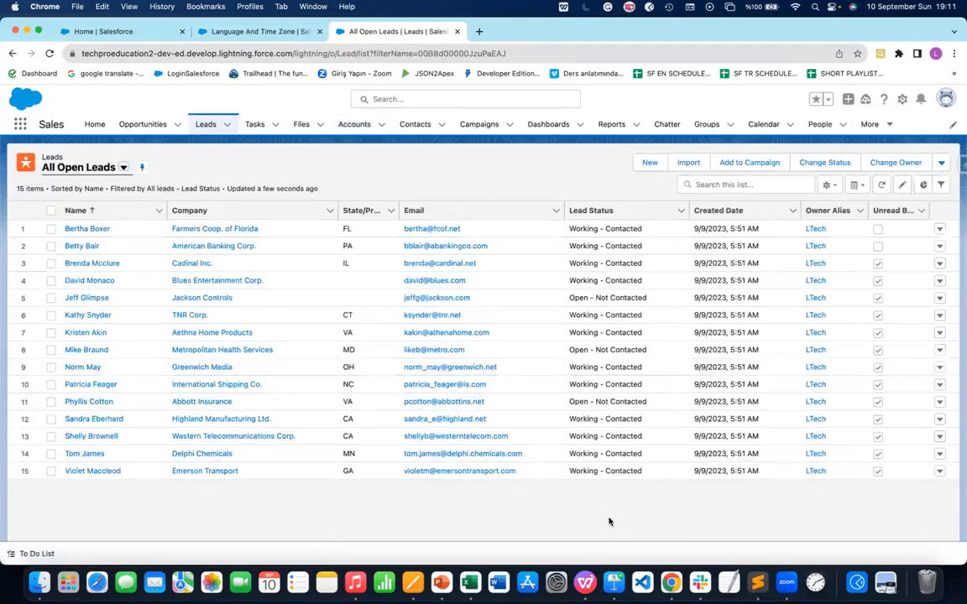
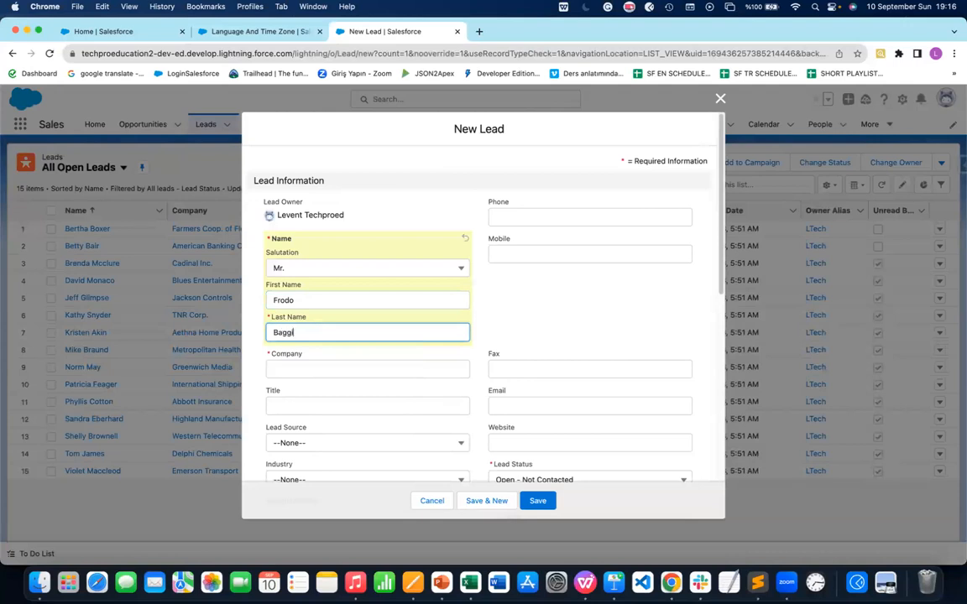
Finish the last name and enter company LOTR and title CEO
text(s)
click(309, 364)
text(LOTR)
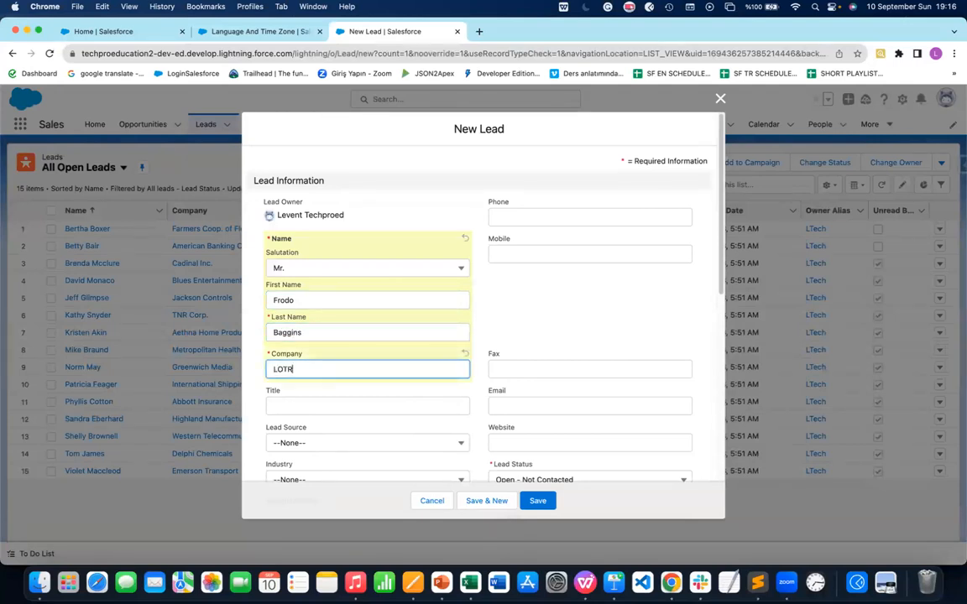
click(293, 401)
text(CEO)
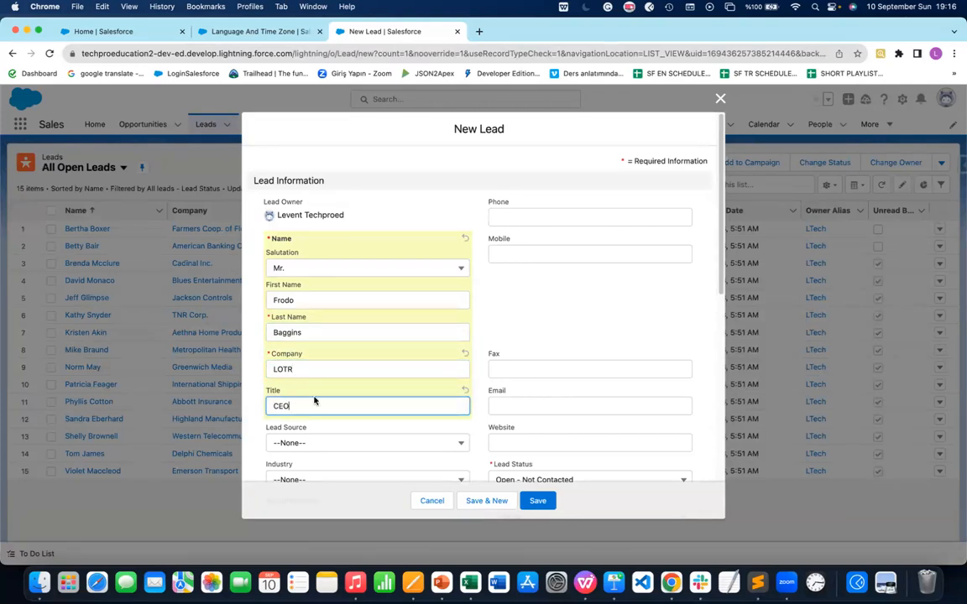
Set lead source Web, industry Media and annual revenue 1000000
scroll(332, 399, down, 4)
click(330, 268)
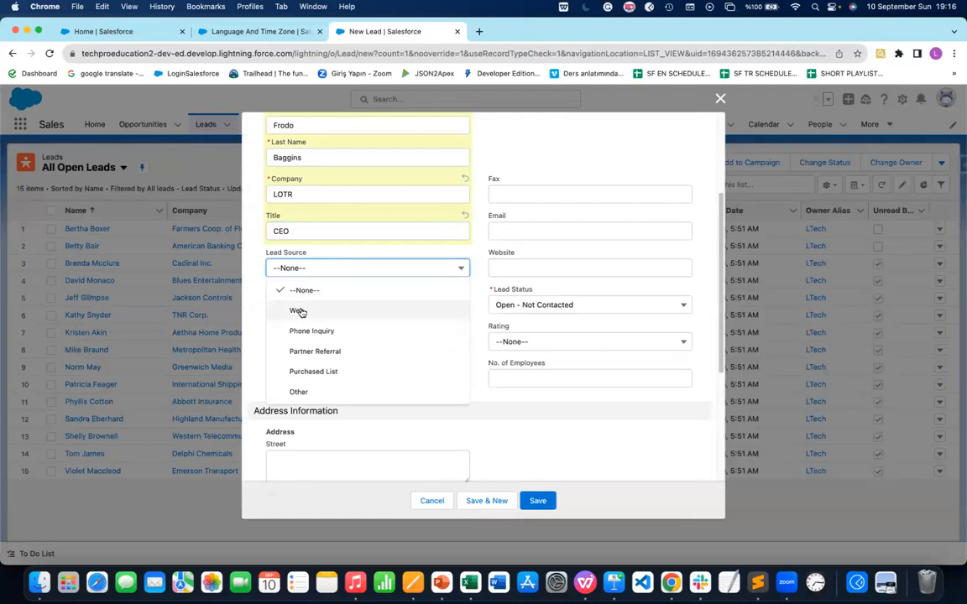
click(300, 314)
click(341, 305)
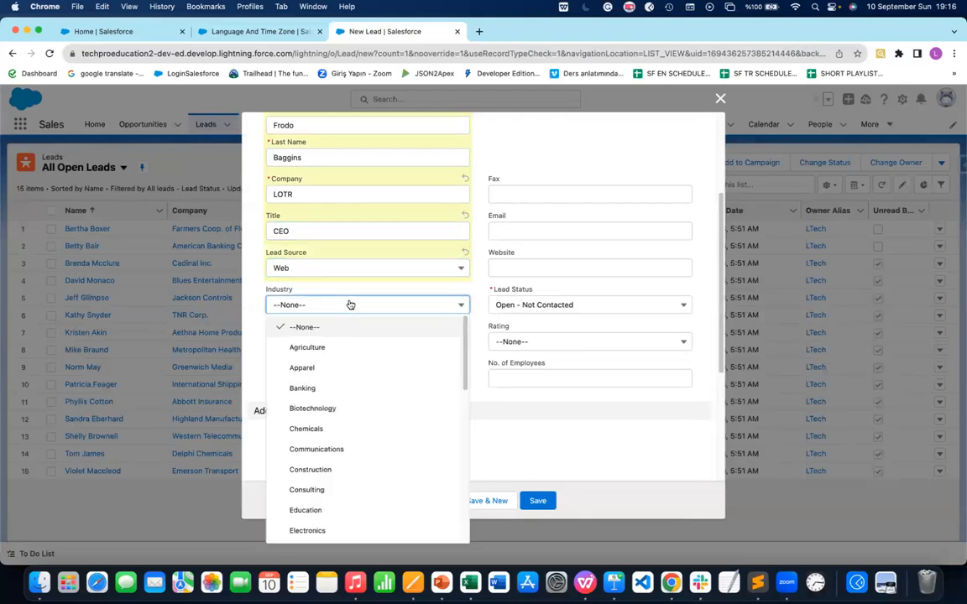
scroll(334, 460, down, 5)
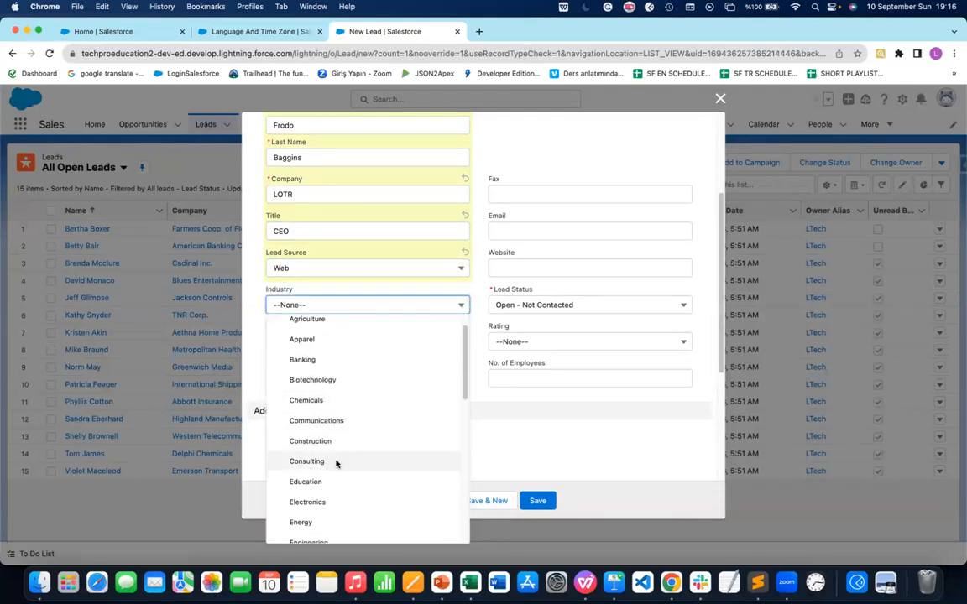
scroll(338, 462, down, 4)
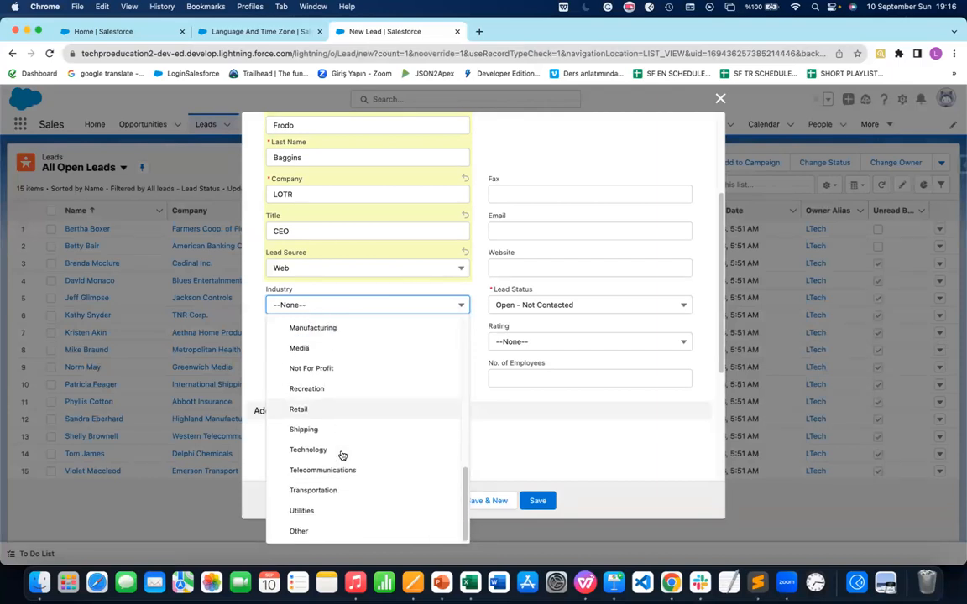
scroll(335, 428, up, 2)
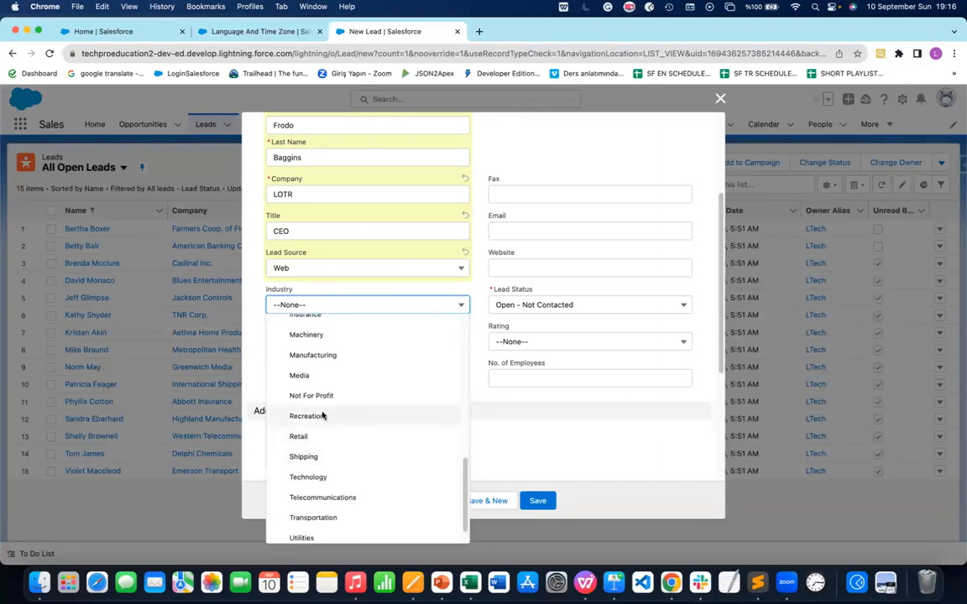
click(303, 377)
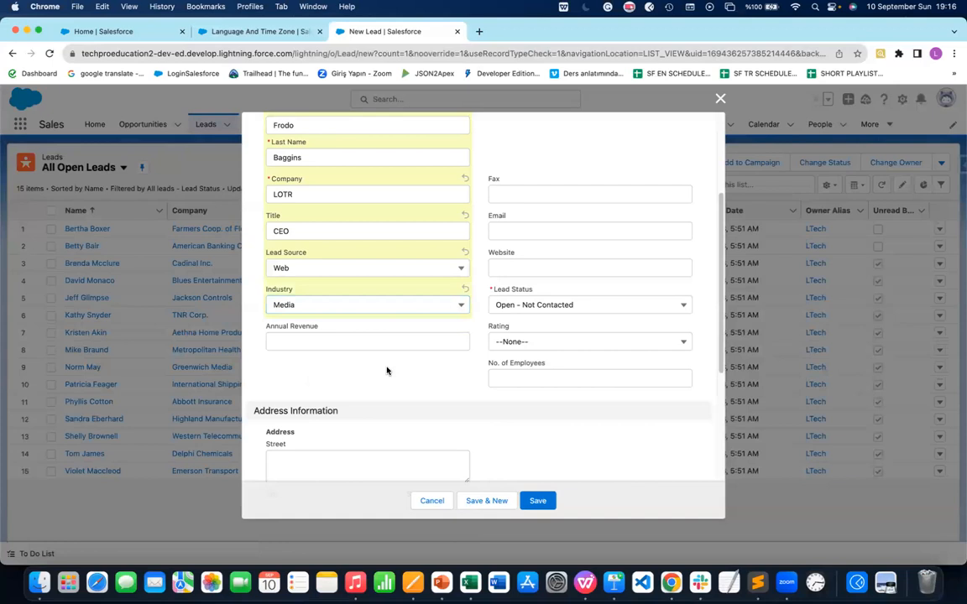
click(286, 344)
text(1000000)
click(362, 386)
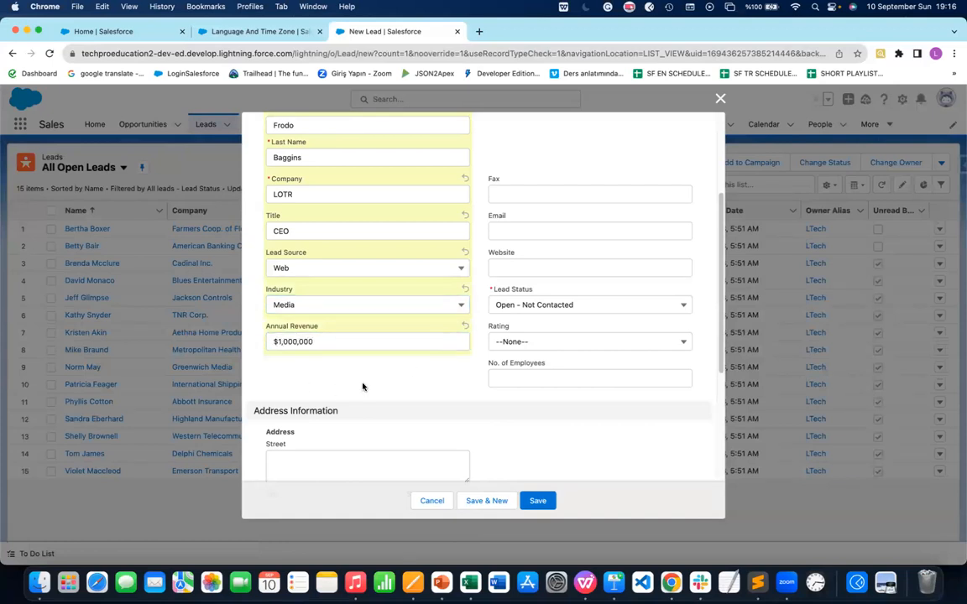
scroll(283, 403, up, 2)
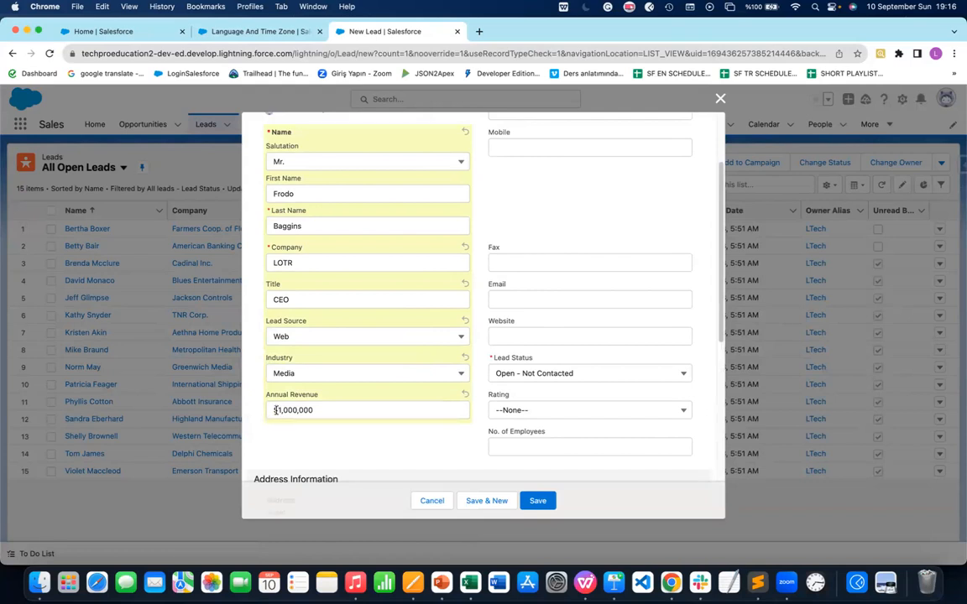
Enter the lead's phone number, mobile number and email address
scroll(437, 391, up, 3)
click(517, 219)
text(1233567890)
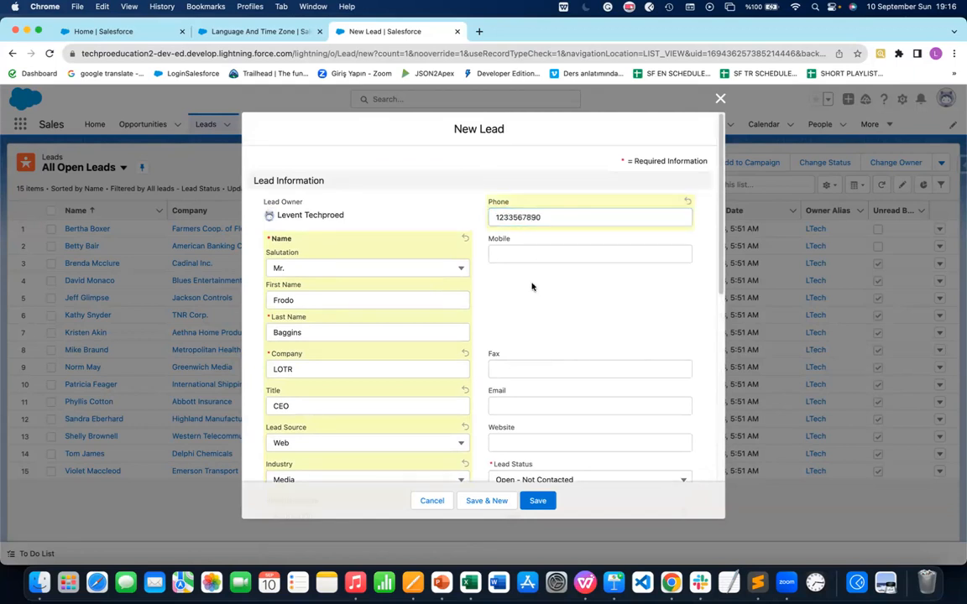
click(514, 252)
text(98)
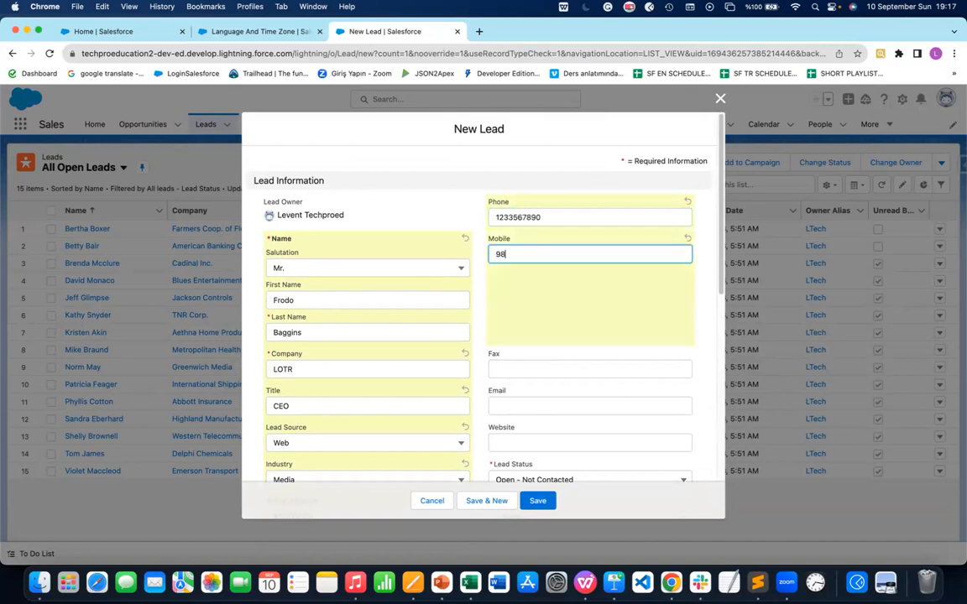
text(765432190)
click(541, 339)
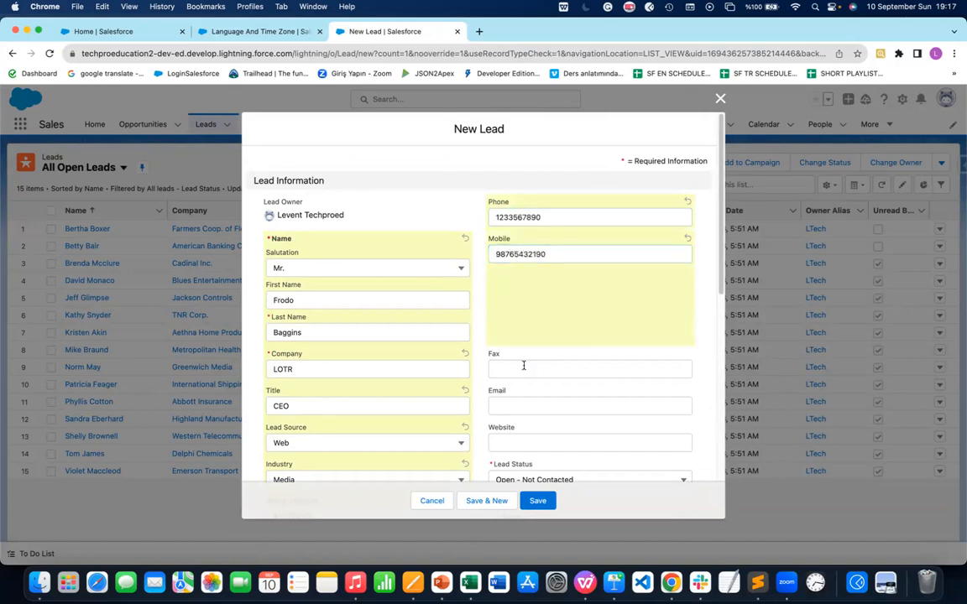
scroll(523, 366, down, 2)
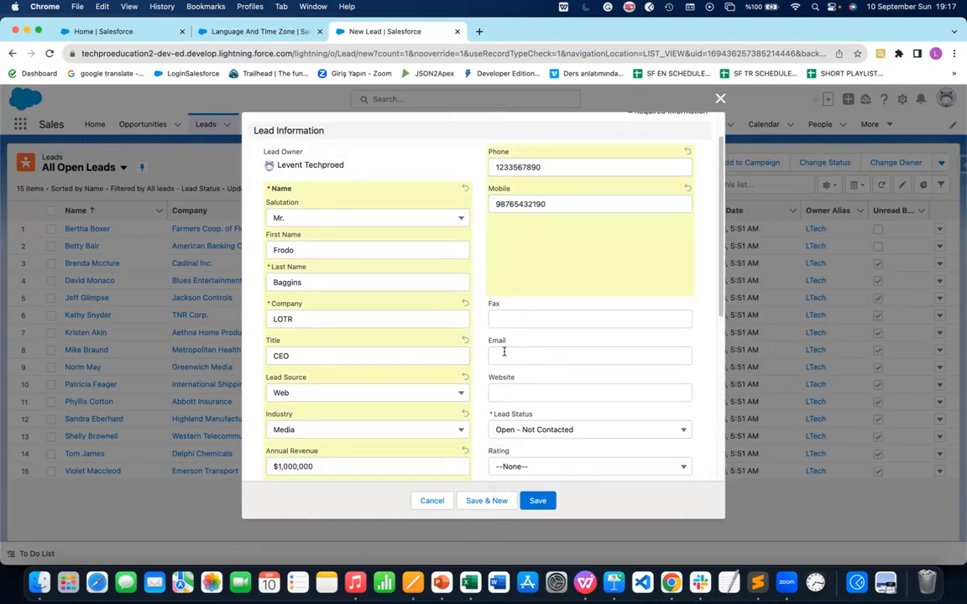
click(503, 353)
text(frodo@lotr.com)
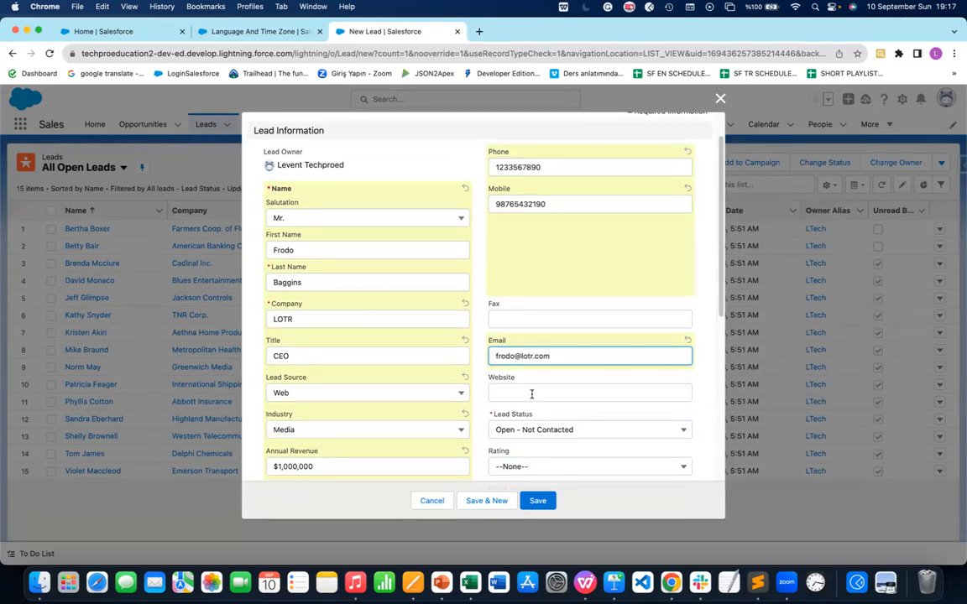
Set status Working - Contacted, rating Cold, product interest GC1000 series, Primary No, and save
scroll(531, 393, down, 5)
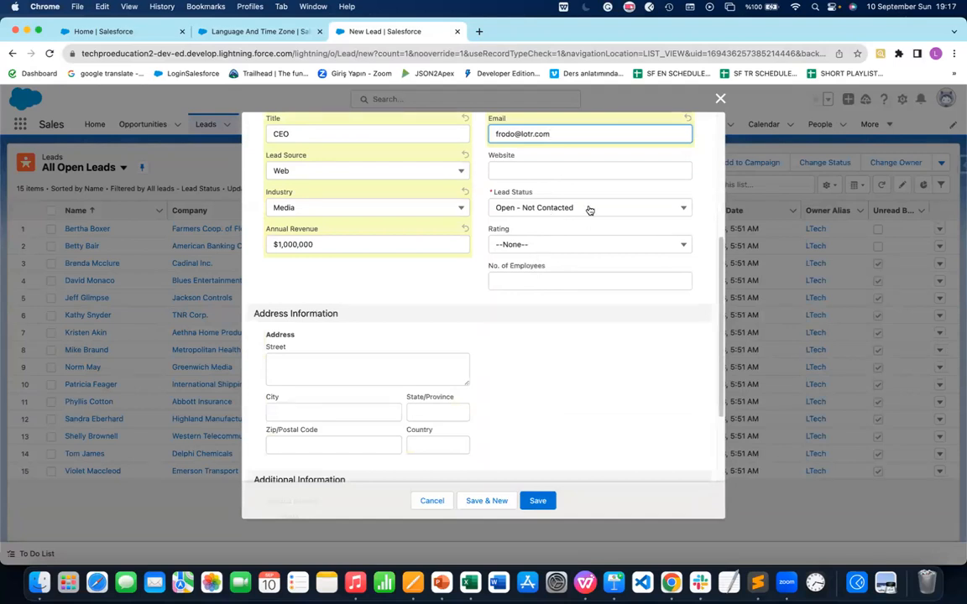
click(590, 210)
click(555, 268)
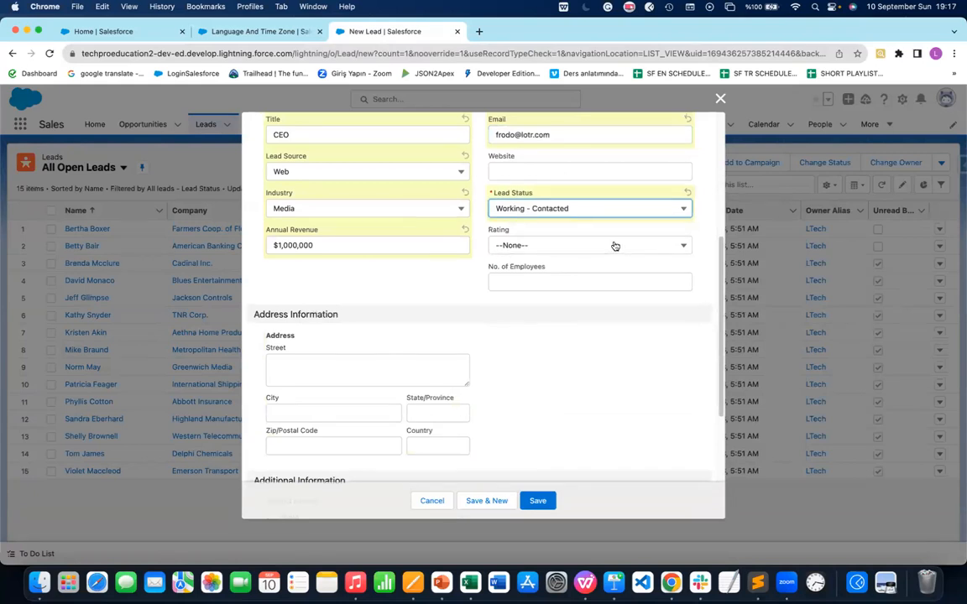
scroll(614, 246, up, 2)
click(570, 317)
click(541, 401)
scroll(541, 386, down, 3)
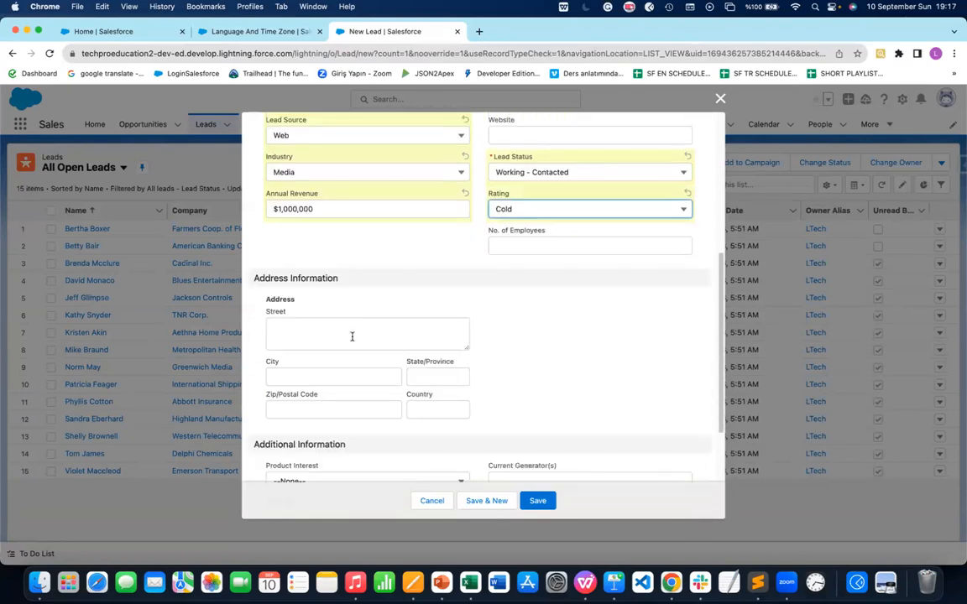
scroll(371, 332, down, 5)
click(427, 295)
click(341, 336)
click(504, 332)
click(520, 375)
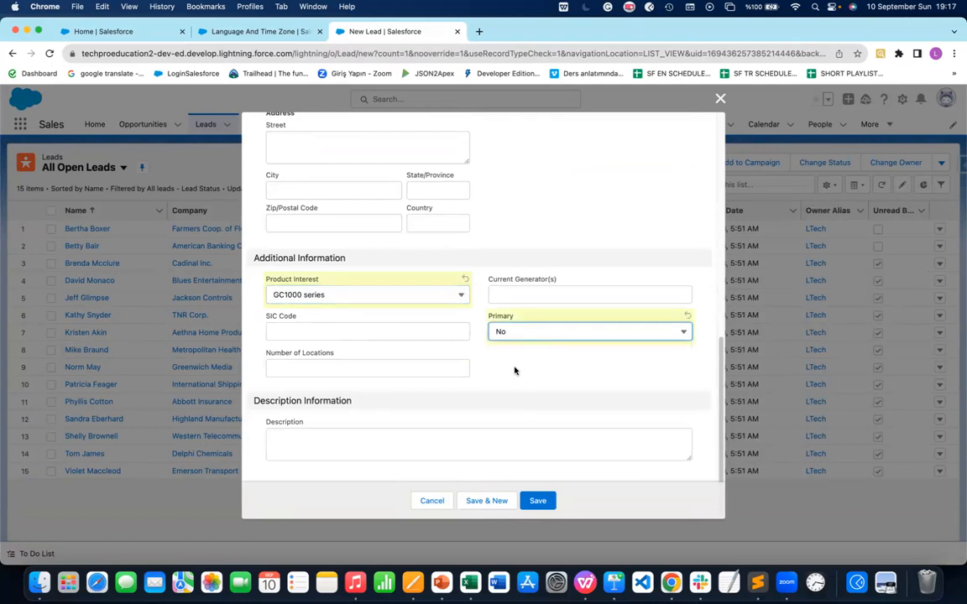
click(544, 501)
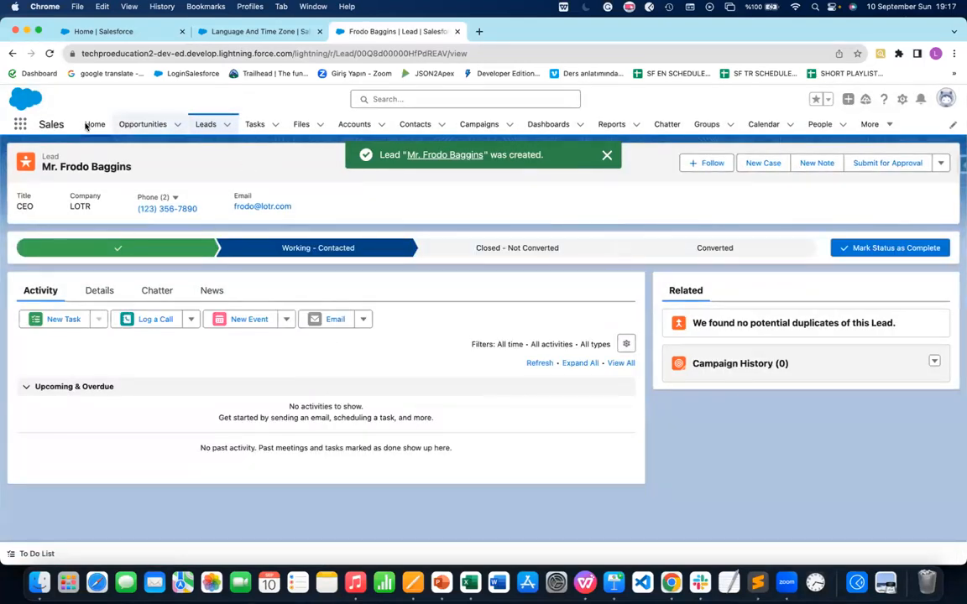
click(204, 124)
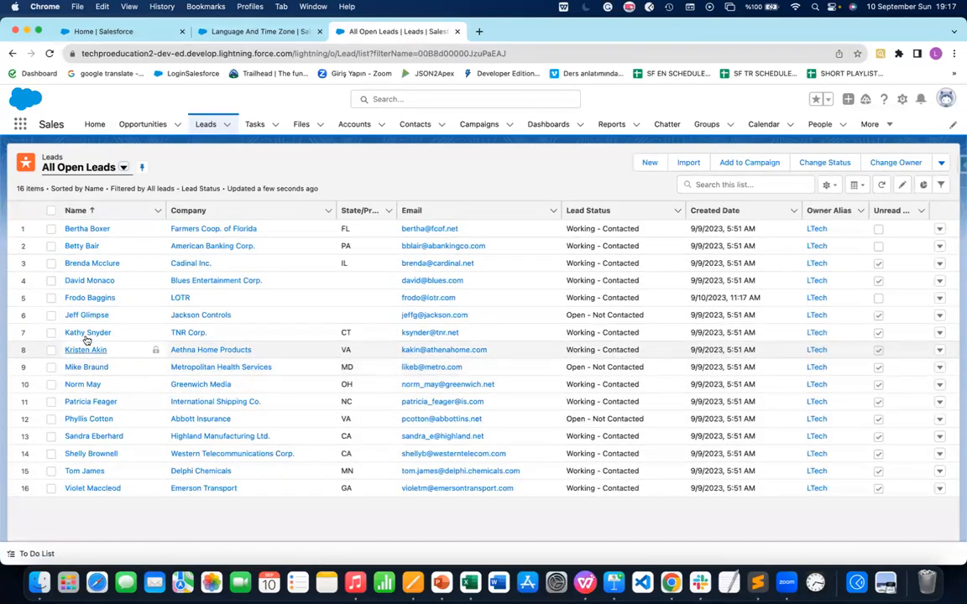
click(51, 298)
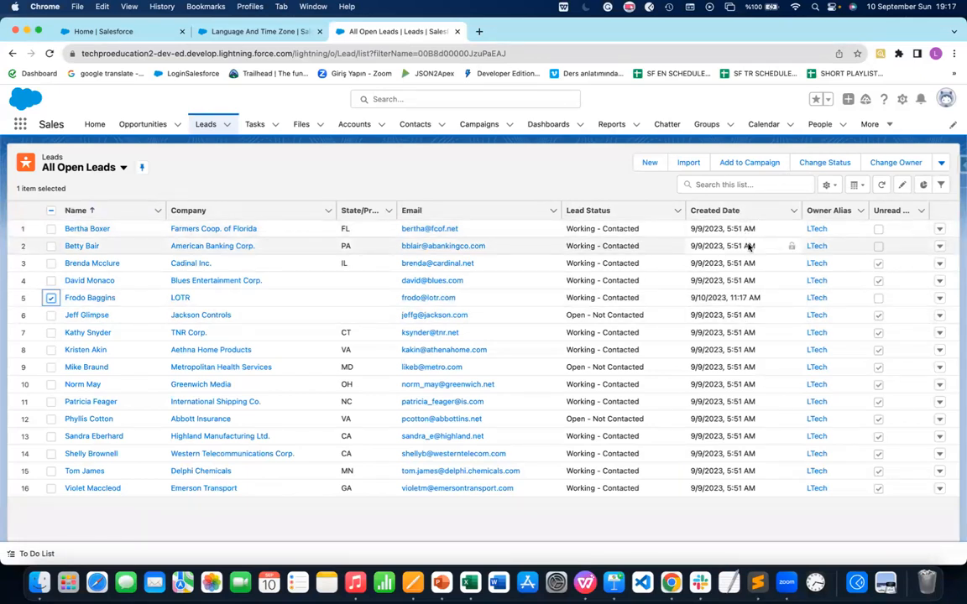
click(941, 164)
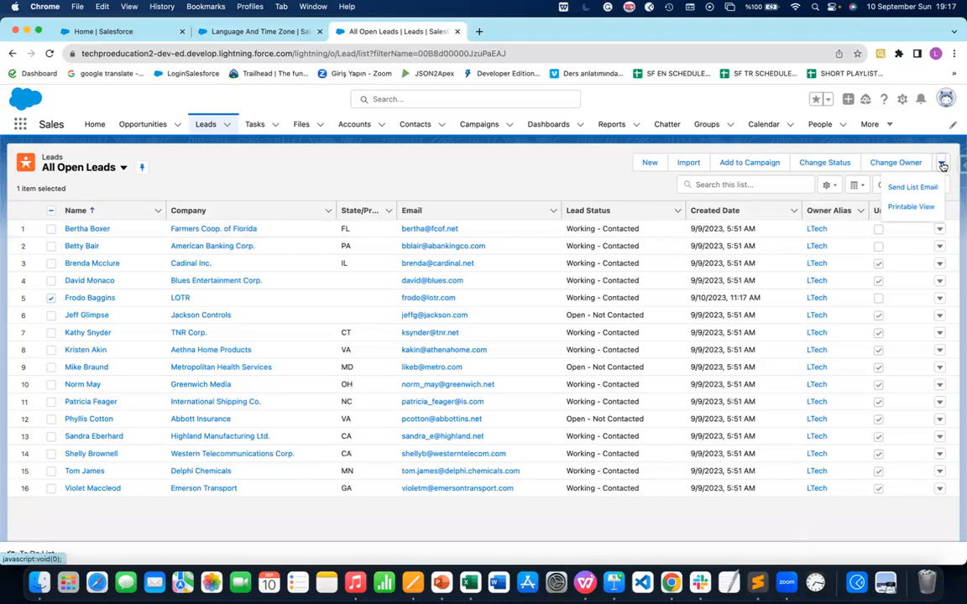
click(97, 298)
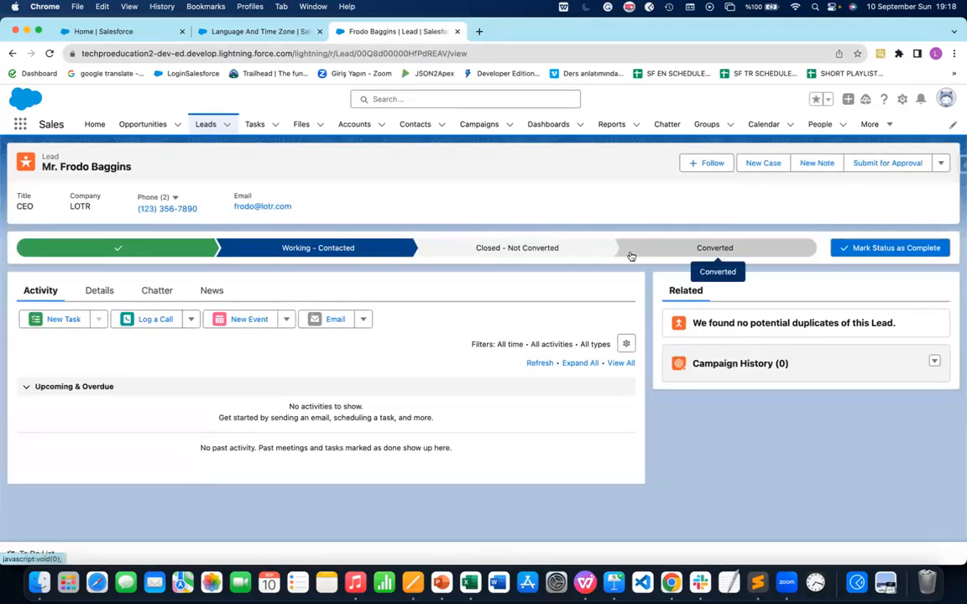
Leave Lead Status at Working - Contacted, choose the Converted path step, and open Convert Lead
click(100, 290)
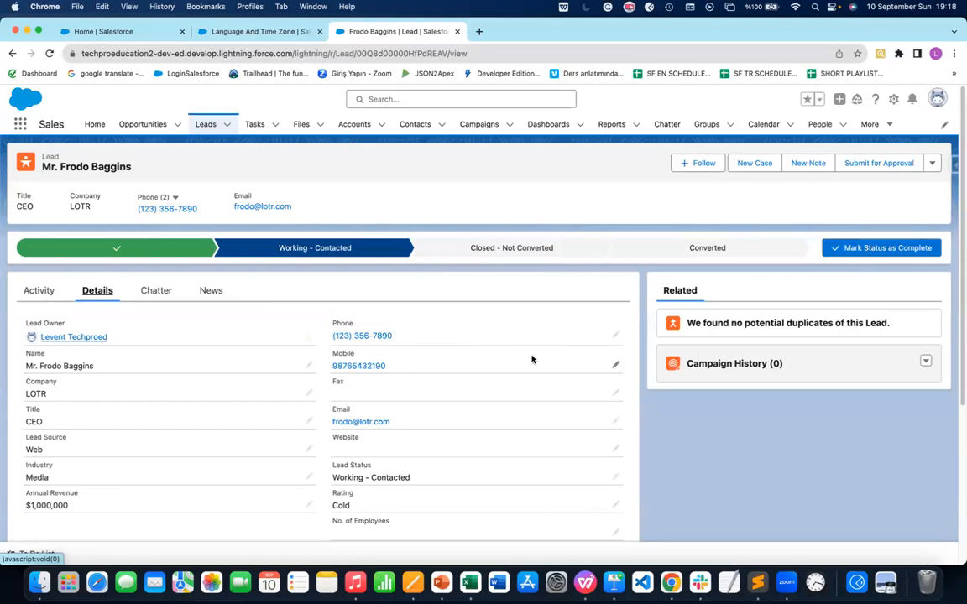
scroll(537, 399, down, 3)
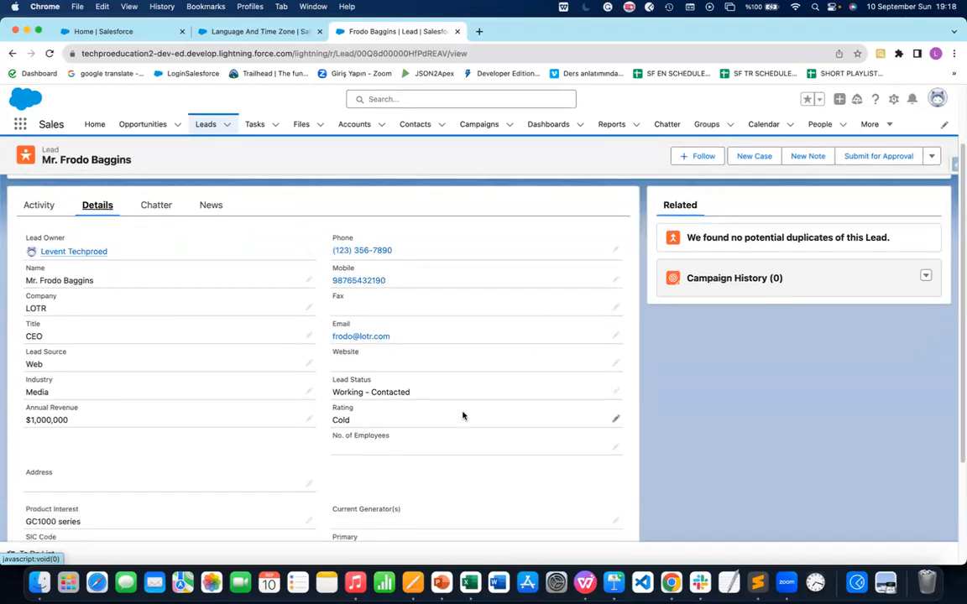
click(616, 391)
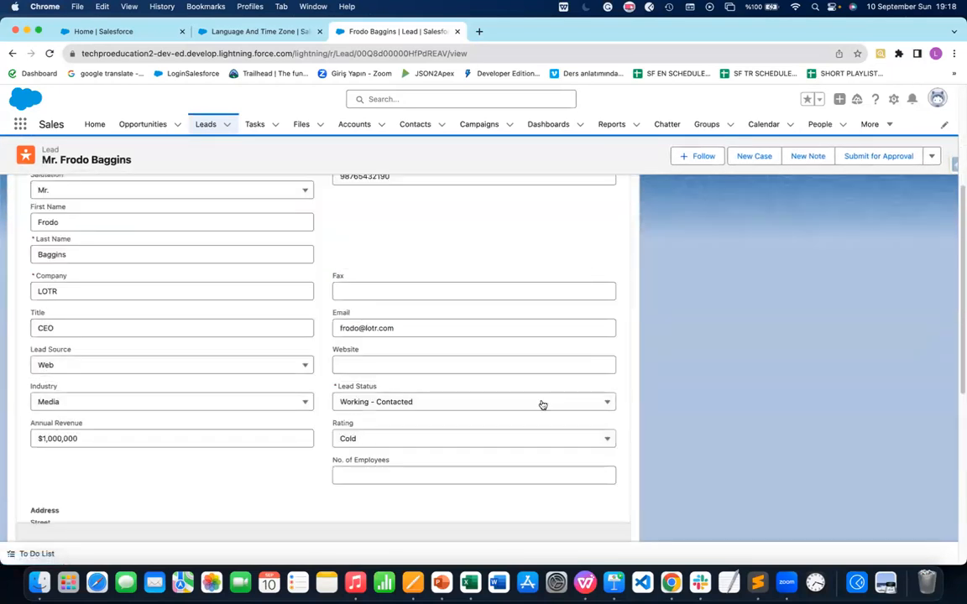
click(607, 401)
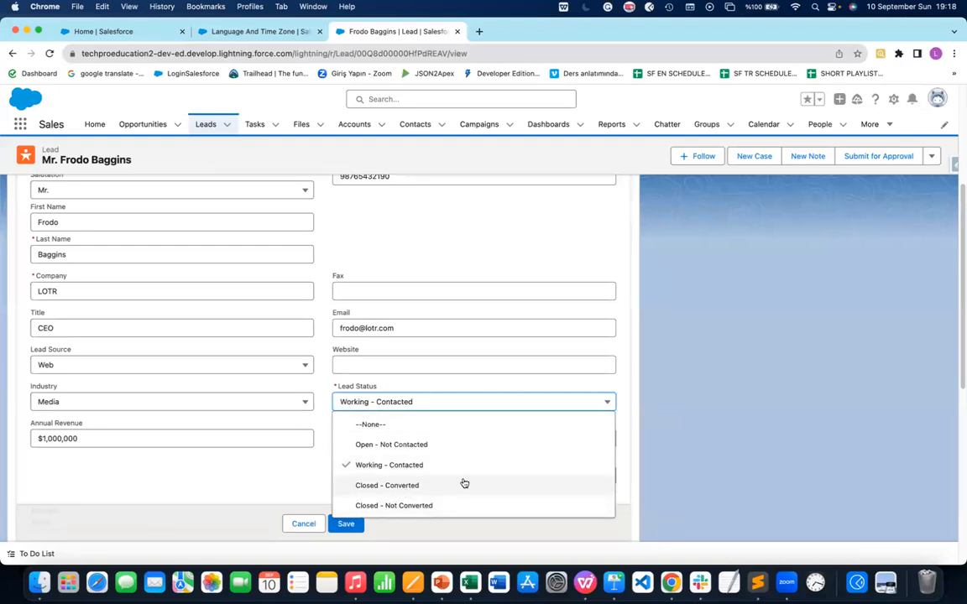
click(688, 290)
scroll(783, 202, up, 5)
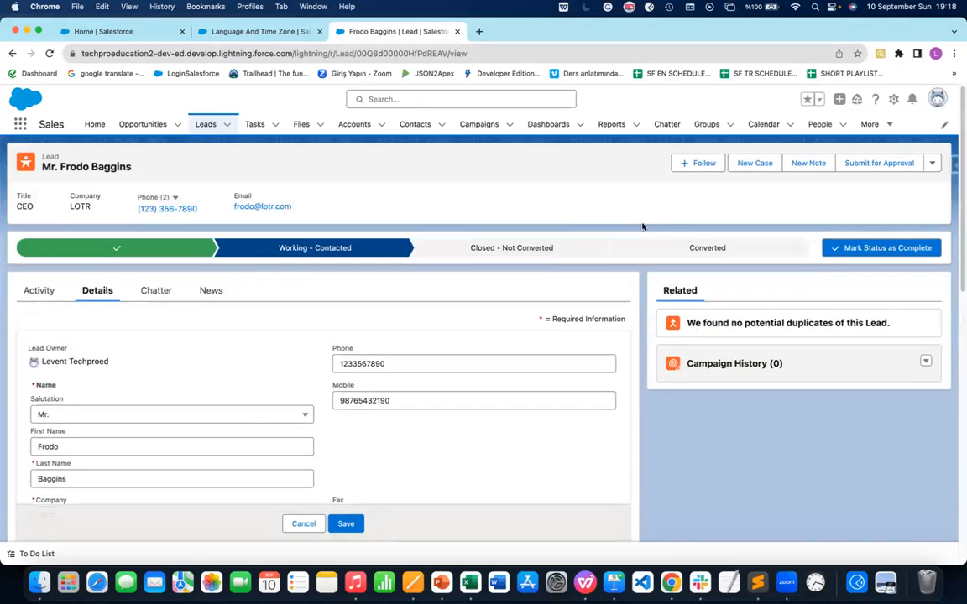
click(743, 248)
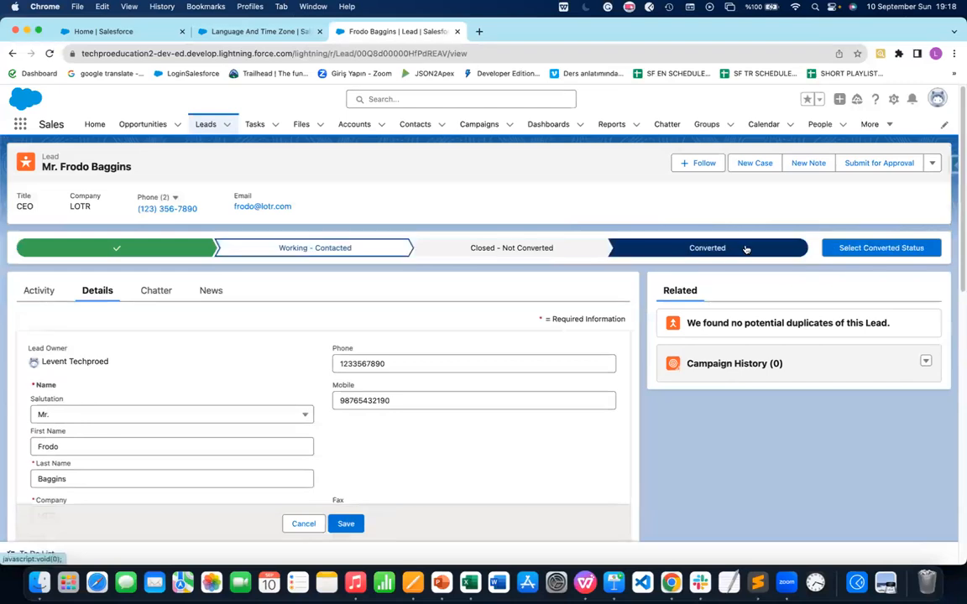
click(882, 249)
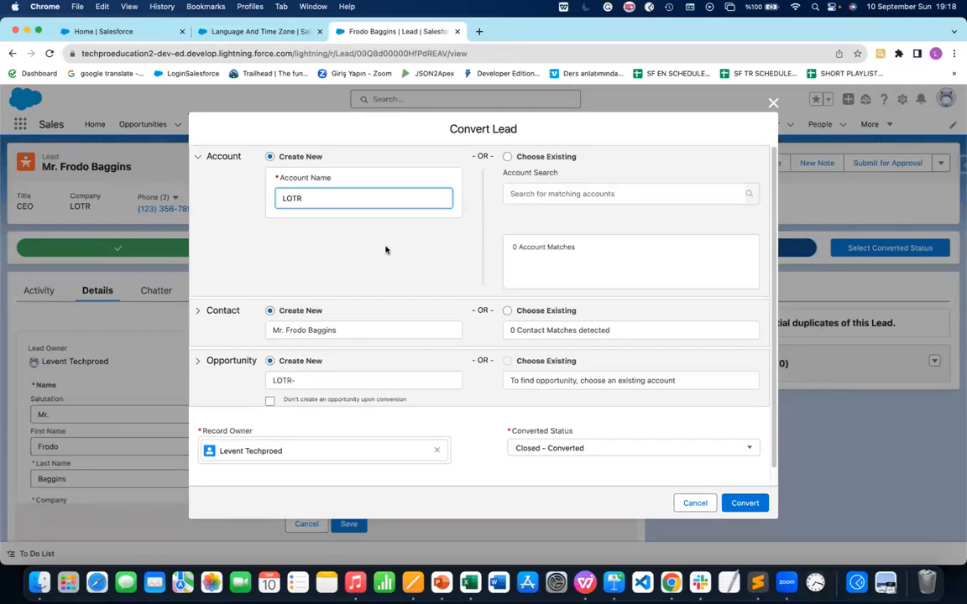
Review the Account, Contact and Opportunity options, keeping Create New for all three
click(544, 191)
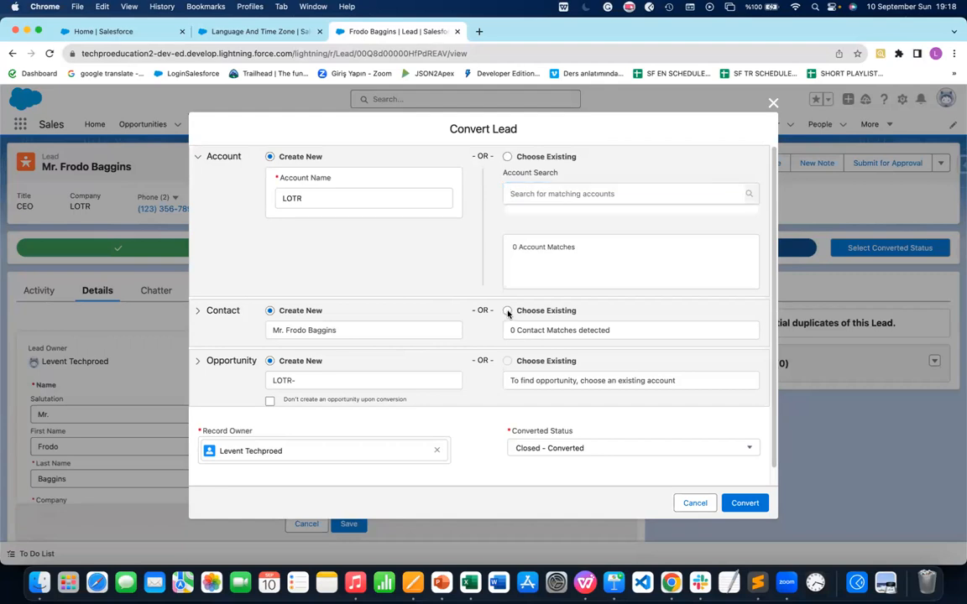
click(508, 311)
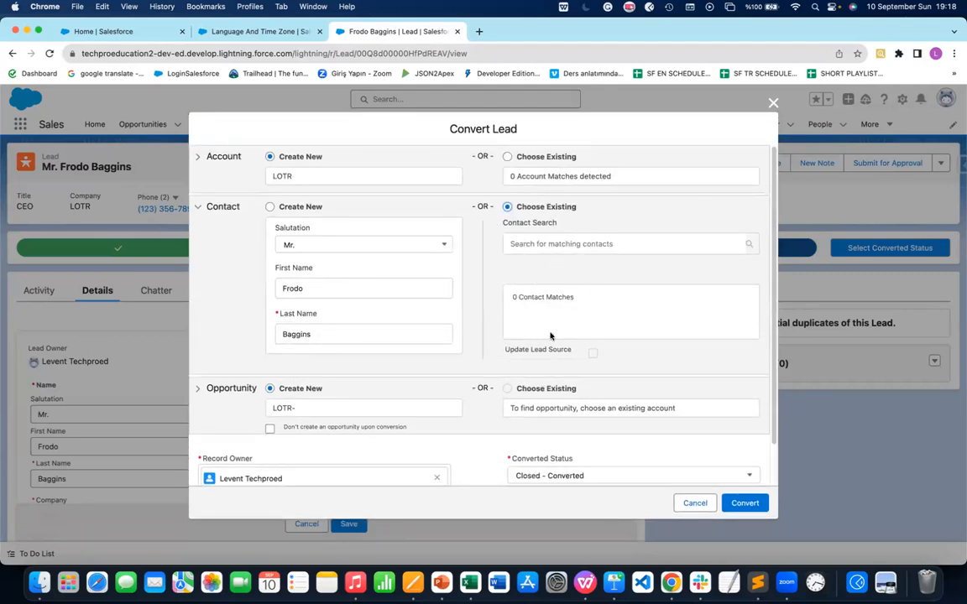
click(270, 209)
scroll(491, 340, down, 1)
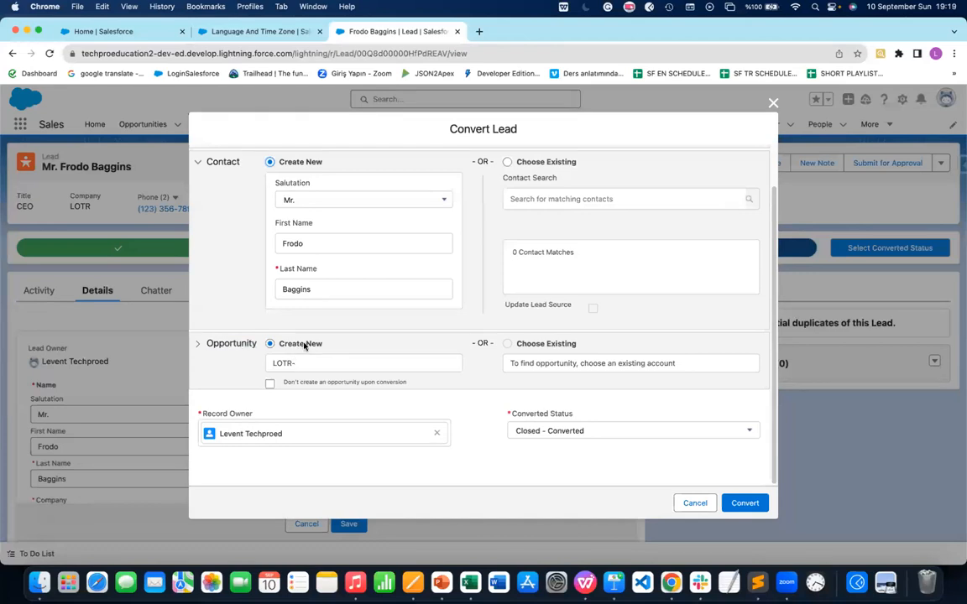
click(270, 384)
scroll(259, 213, up, 2)
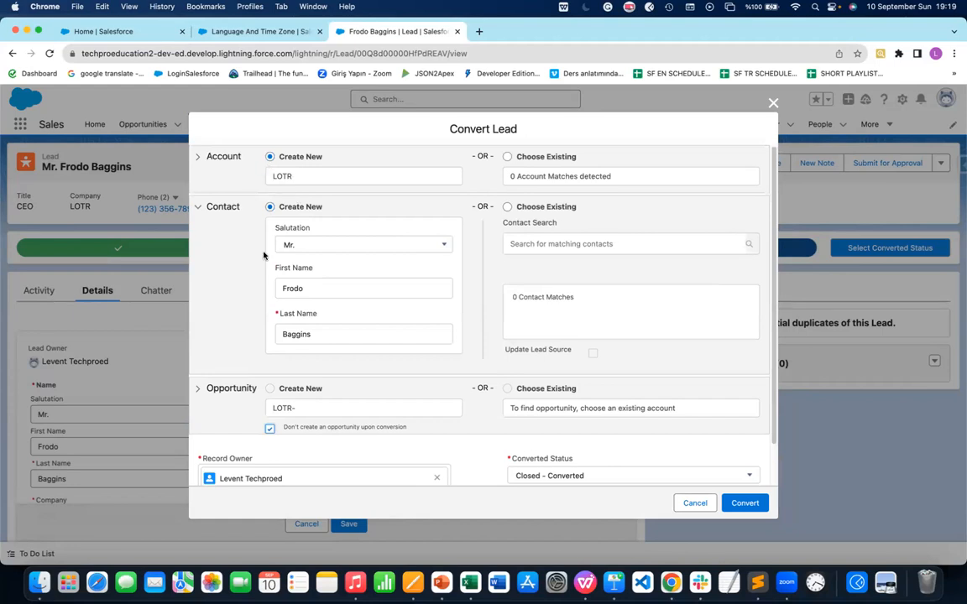
click(201, 207)
click(269, 340)
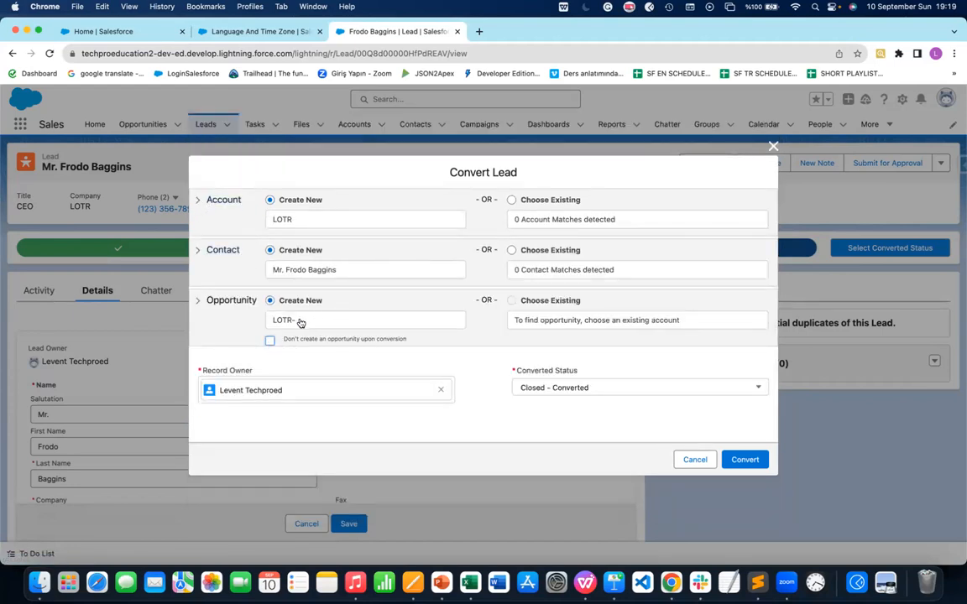
Keep status Closed - Converted, convert the lead, and return to the Leads list
click(758, 388)
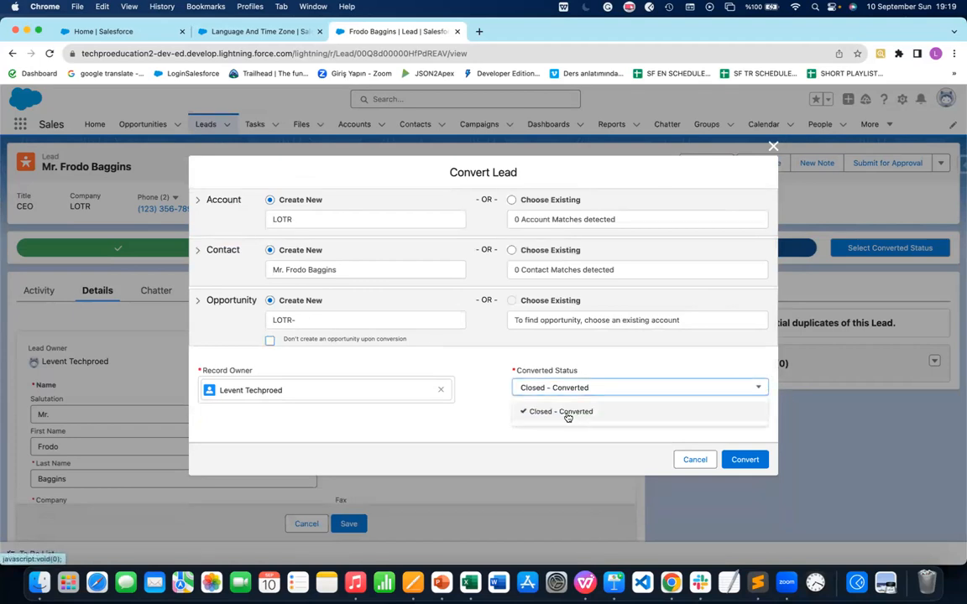
click(591, 364)
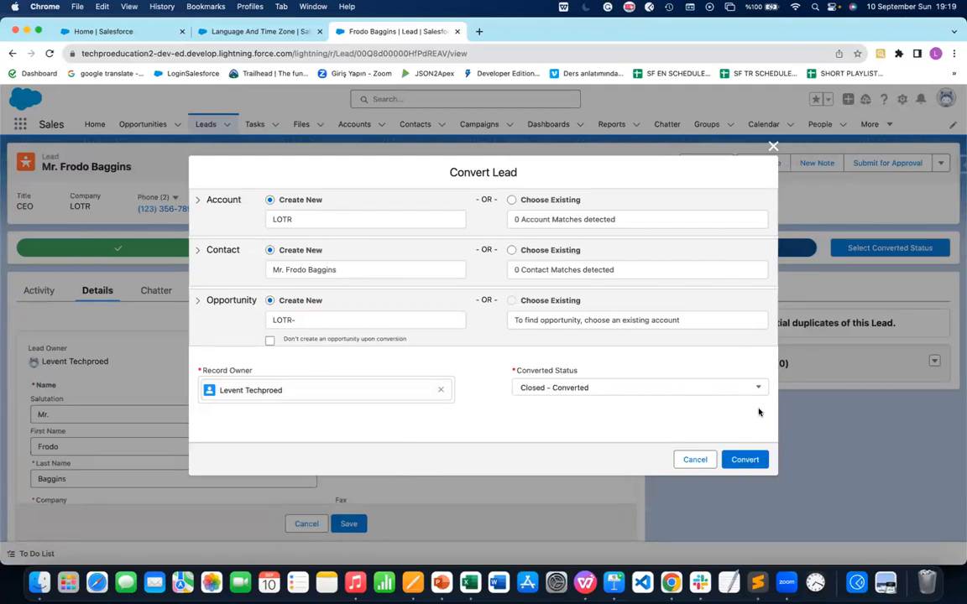
click(753, 463)
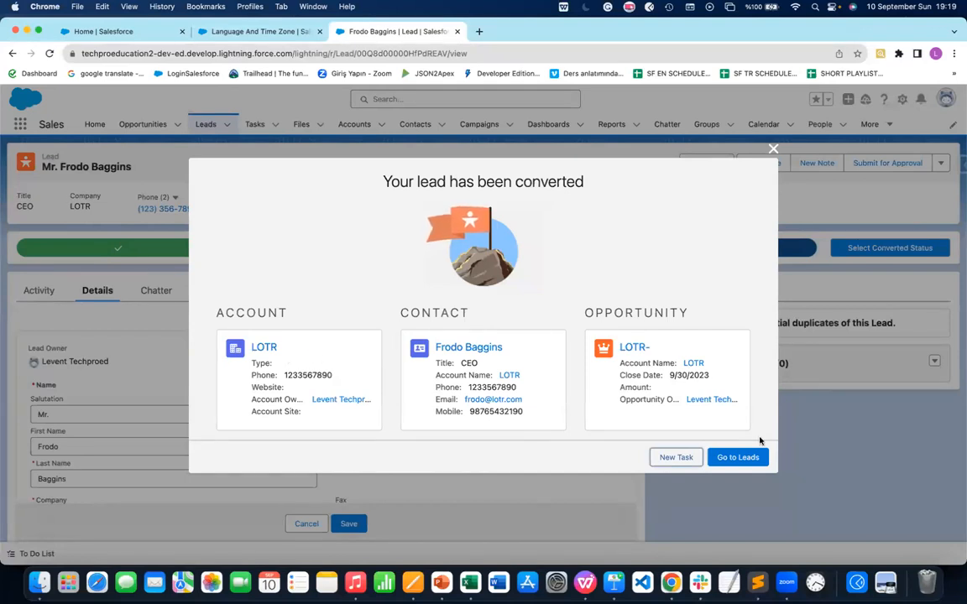
click(747, 460)
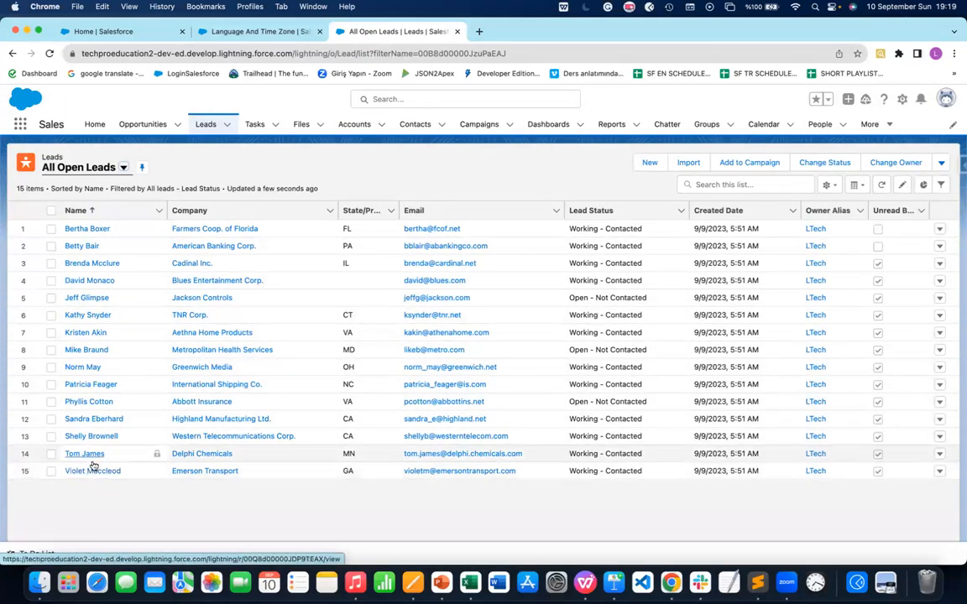
Check the Contacts and Accounts lists for the new LOTR contact and account
click(415, 125)
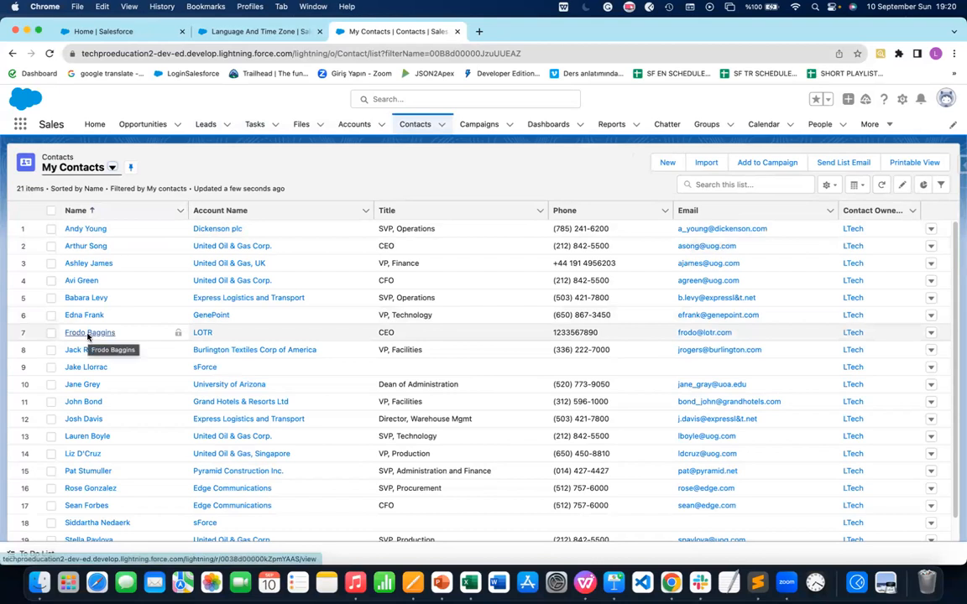
click(350, 125)
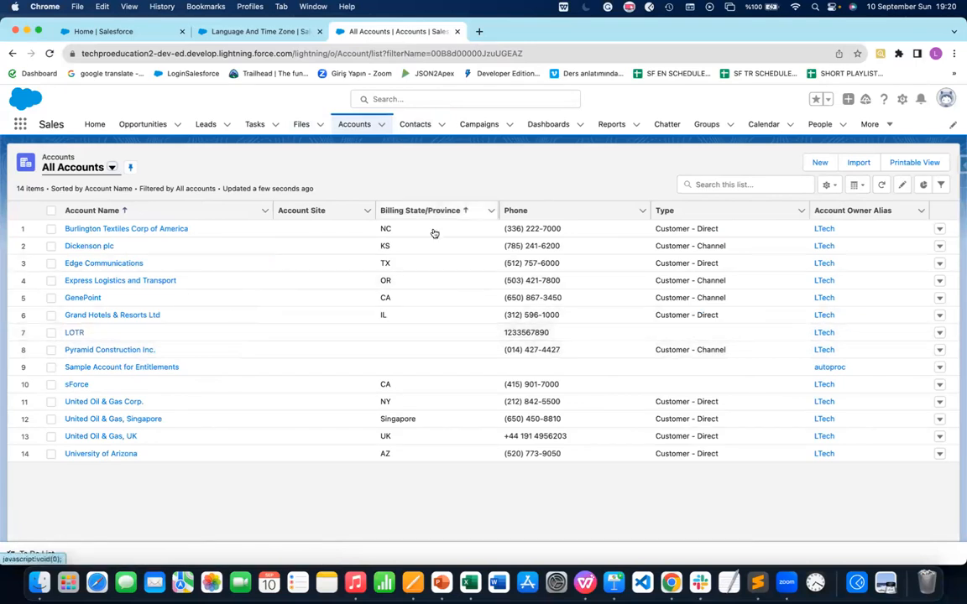
Select the LOTR- opportunity in Opportunities and delete it from its row menu
click(144, 125)
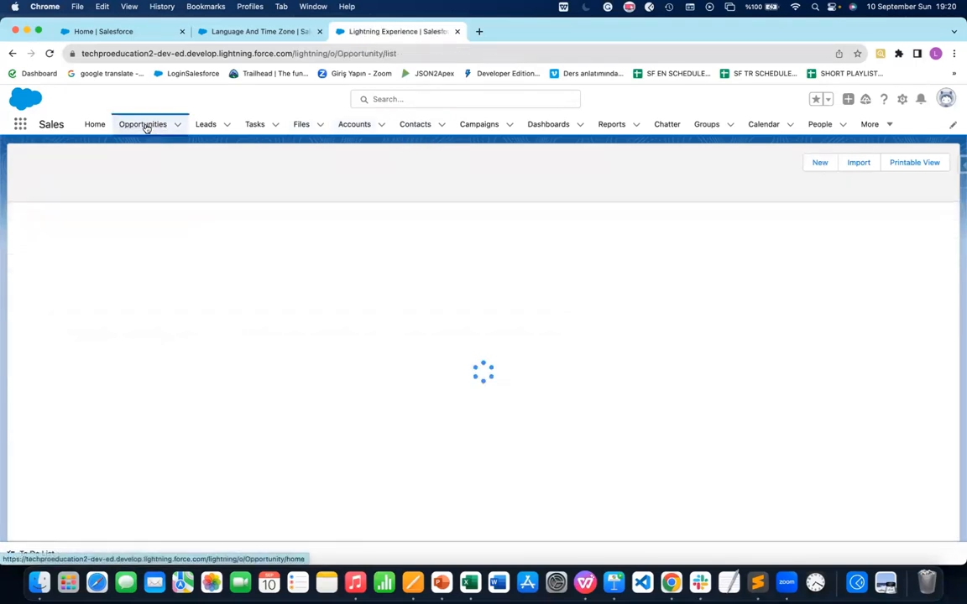
scroll(99, 460, down, 1)
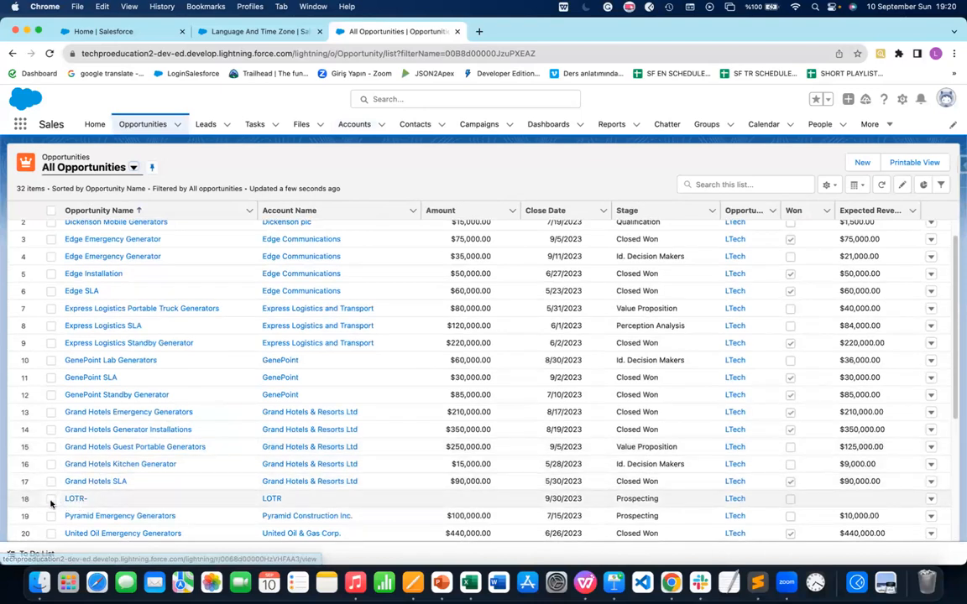
click(52, 499)
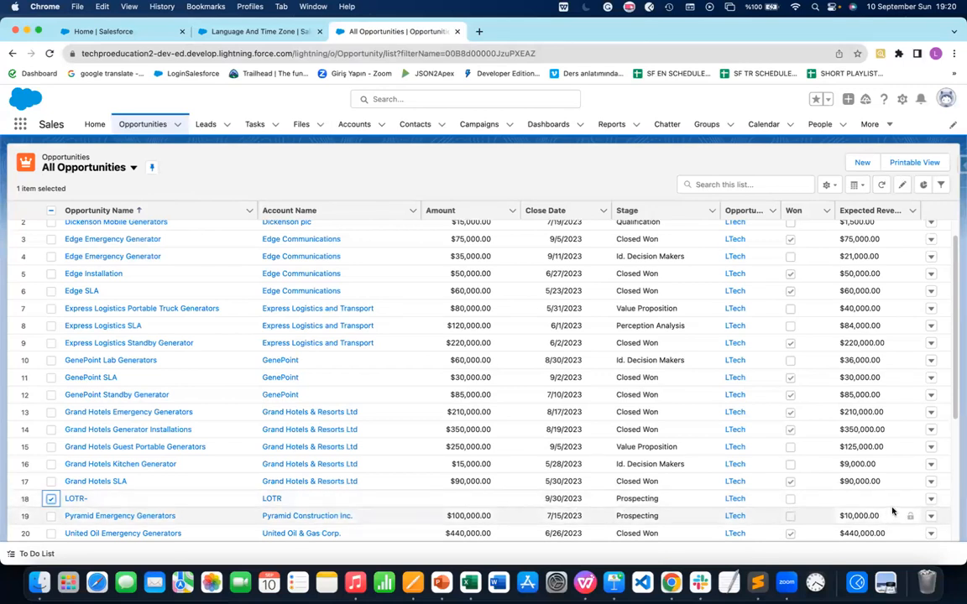
click(932, 500)
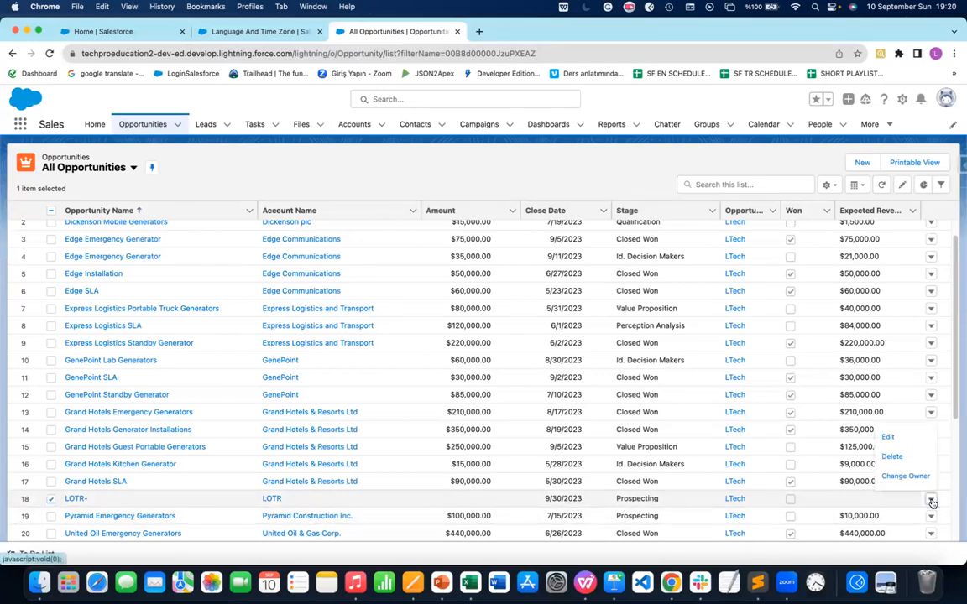
click(902, 463)
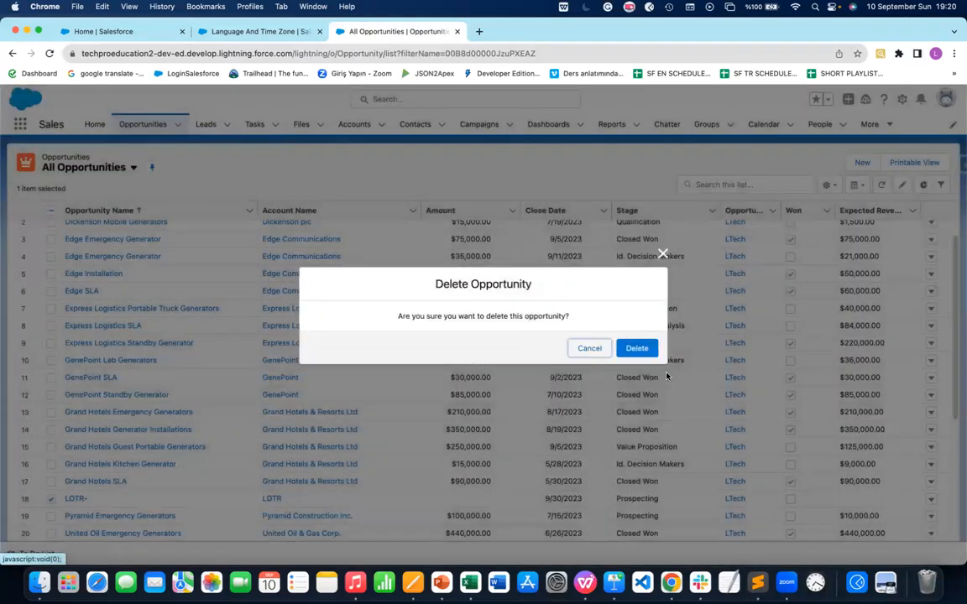
click(635, 348)
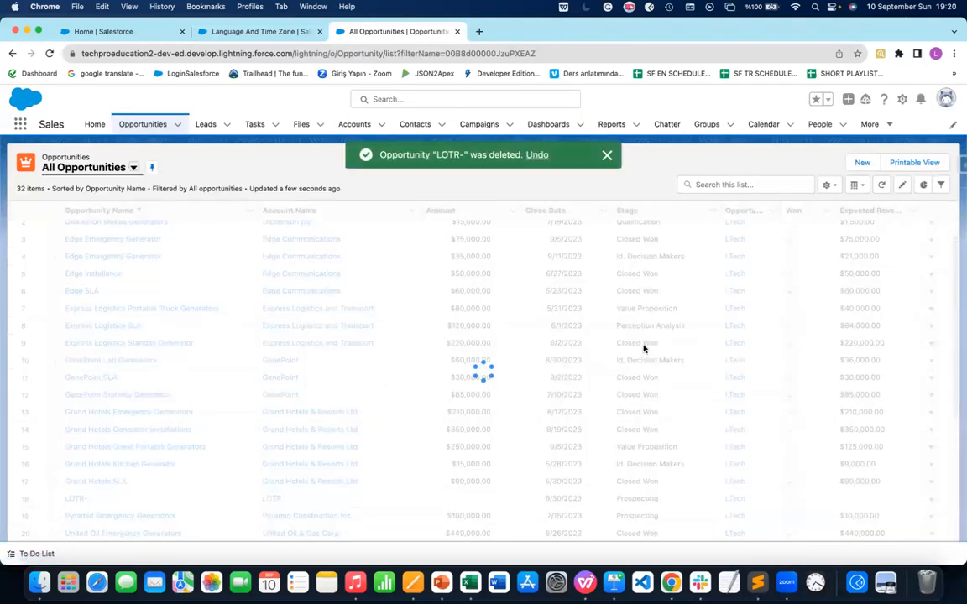
Delete the LOTR account from Accounts, then view My Contacts (20 contacts)
click(352, 124)
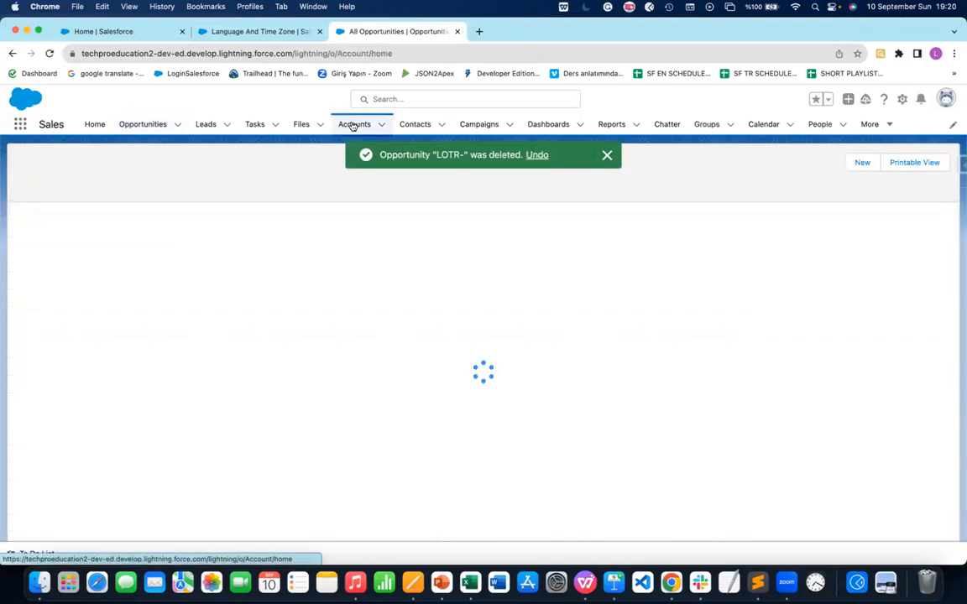
click(50, 333)
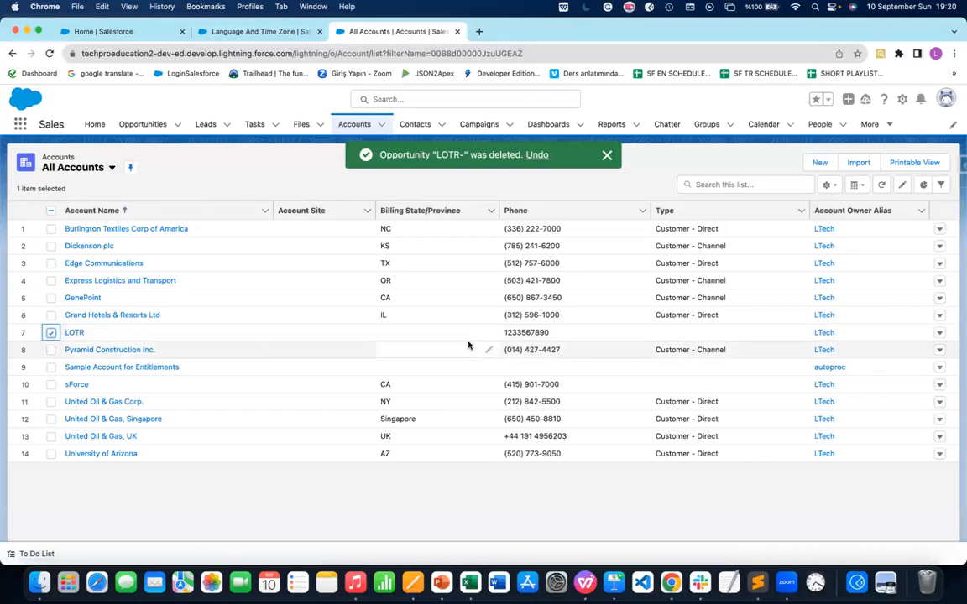
click(940, 333)
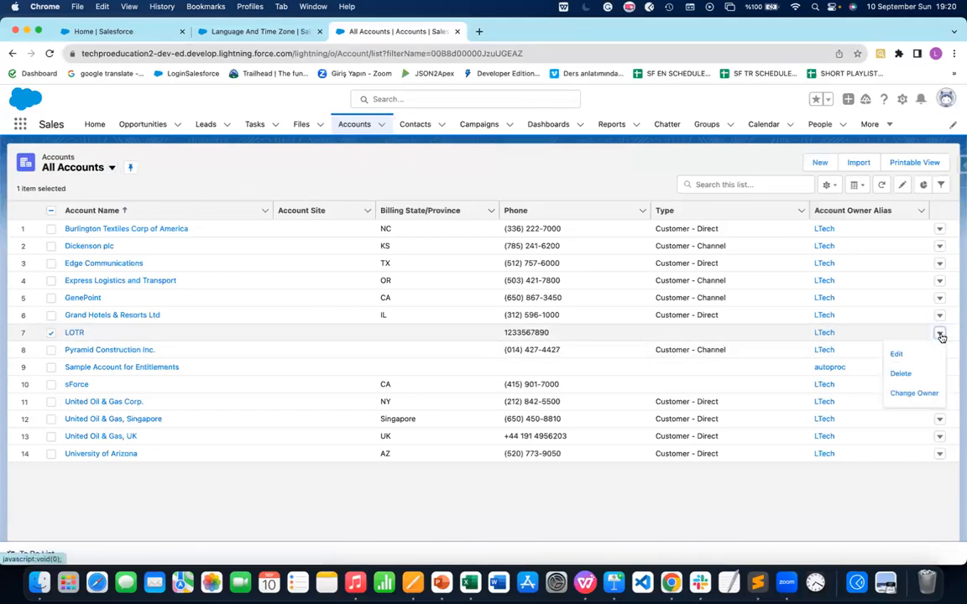
click(917, 377)
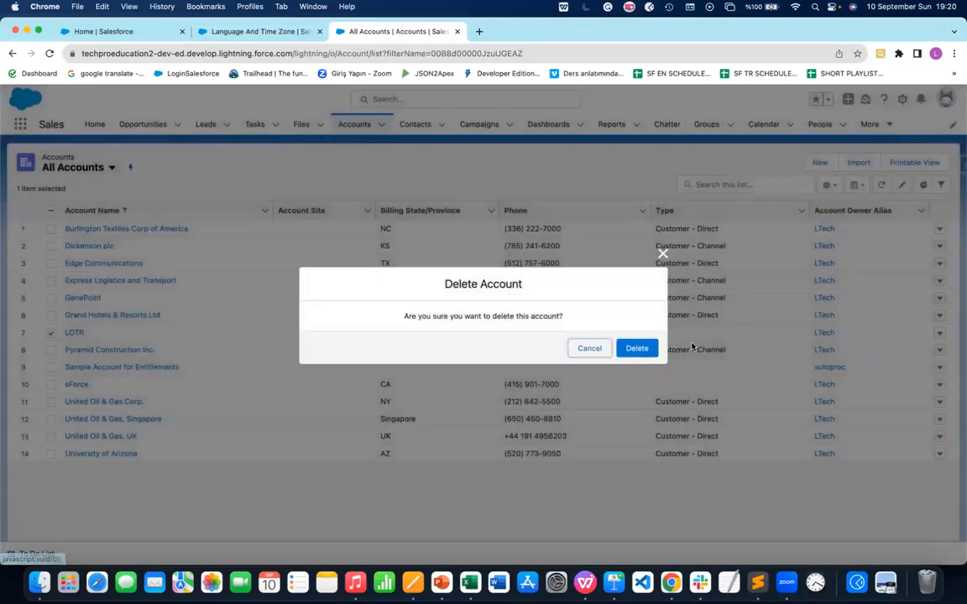
click(635, 349)
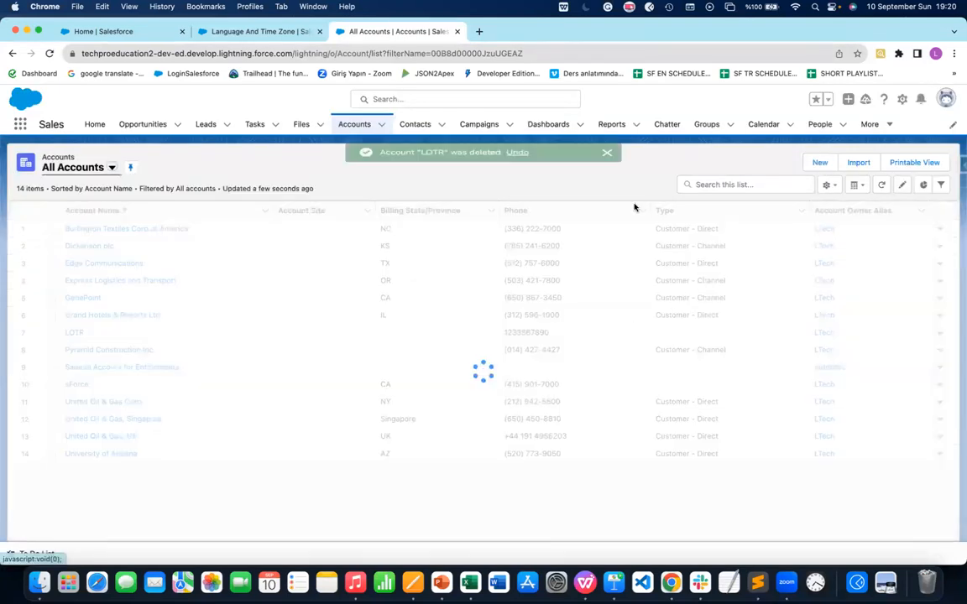
click(420, 125)
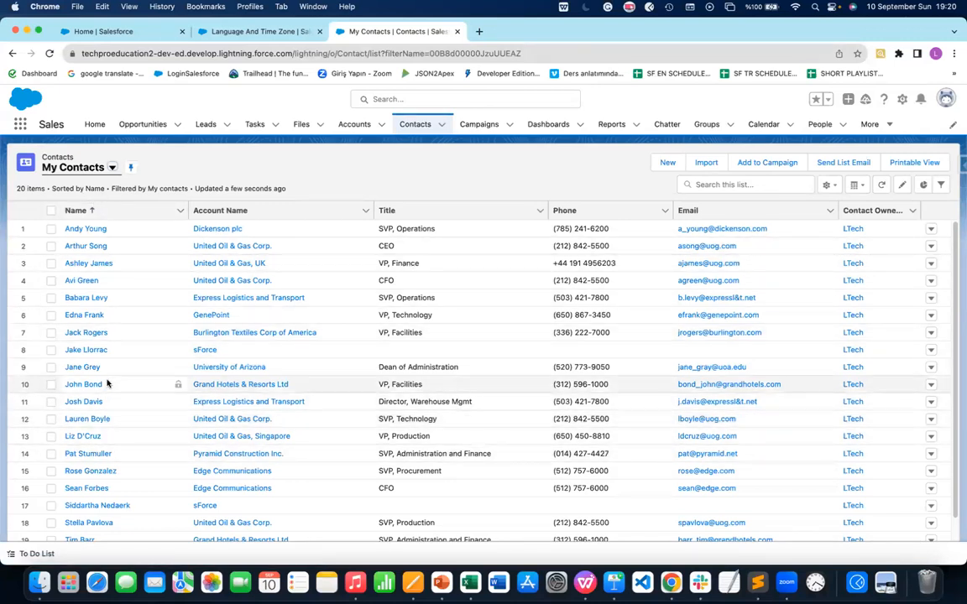
scroll(105, 386, down, 1)
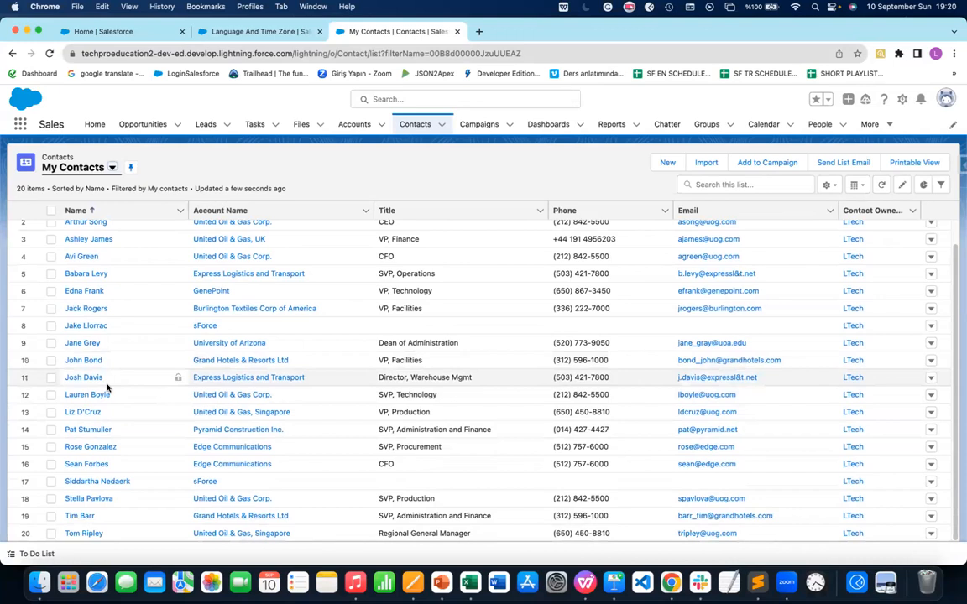
scroll(106, 386, up, 1)
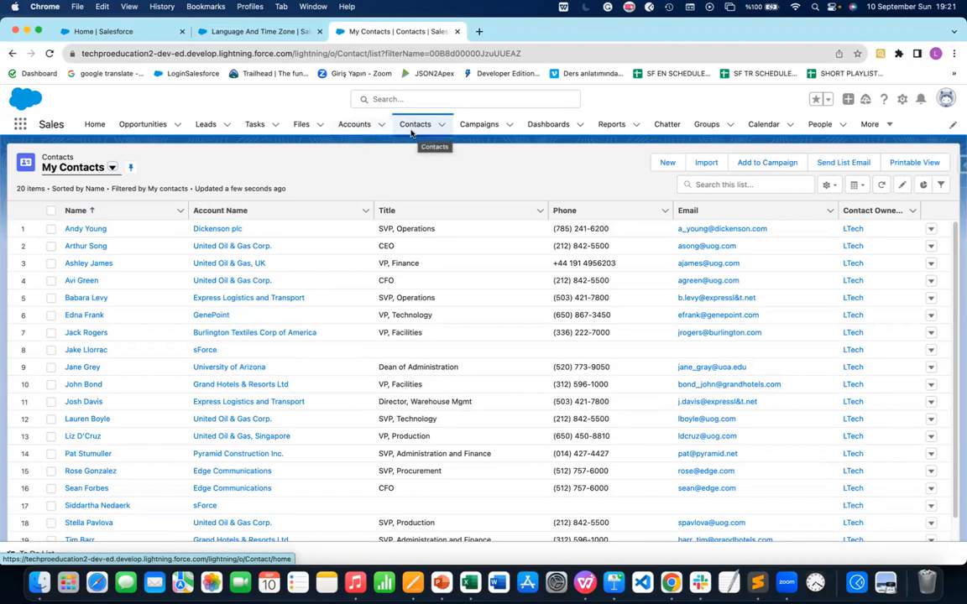
Restore the LOTR account from the Recycle Bin found via 'recy', then view Contacts
click(20, 126)
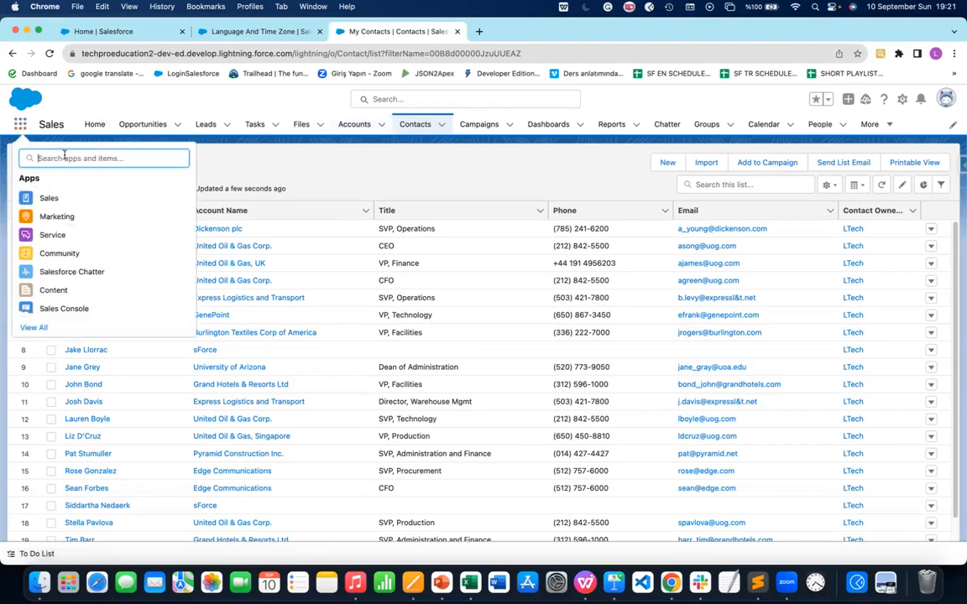
text(recy)
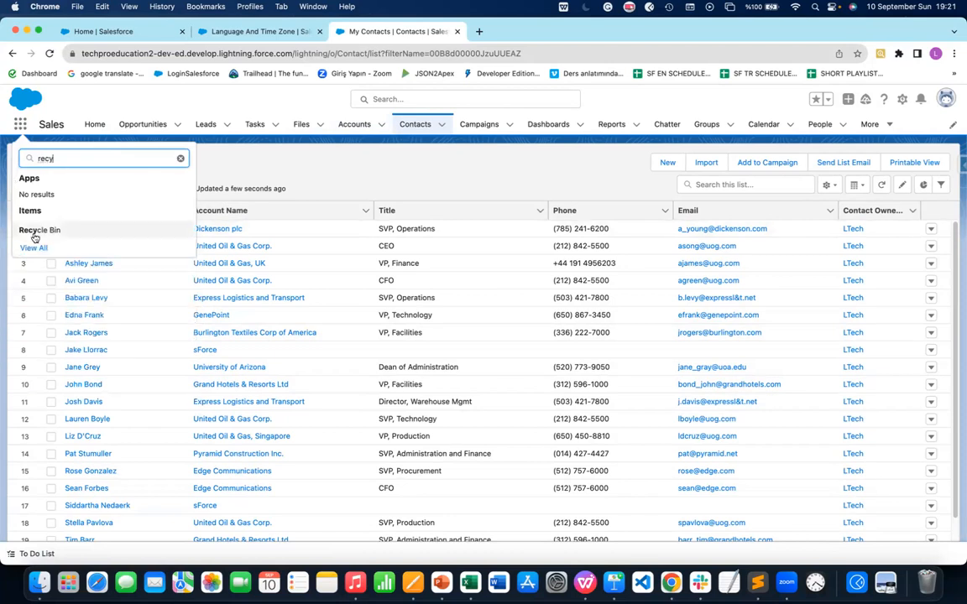
click(34, 232)
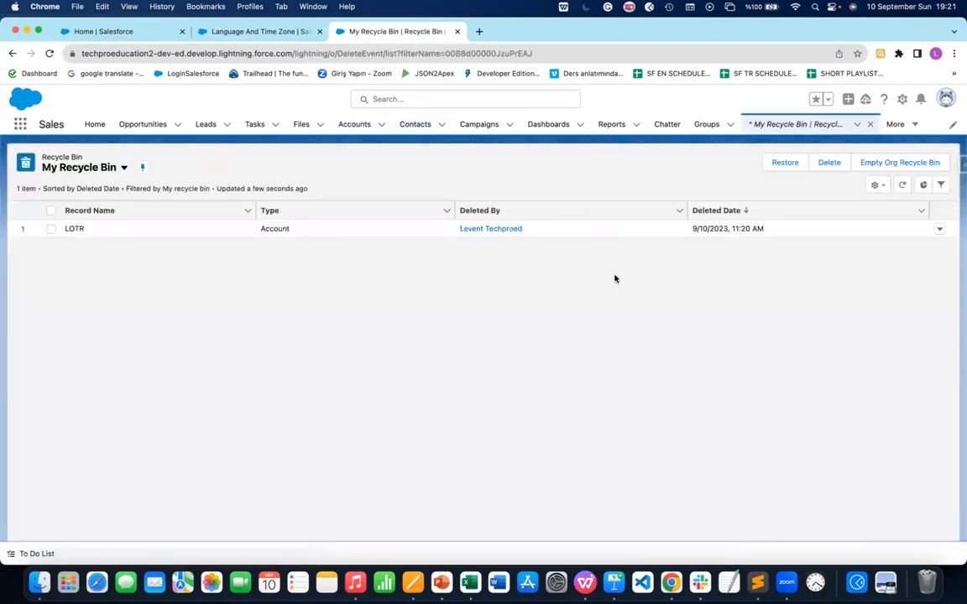
click(52, 229)
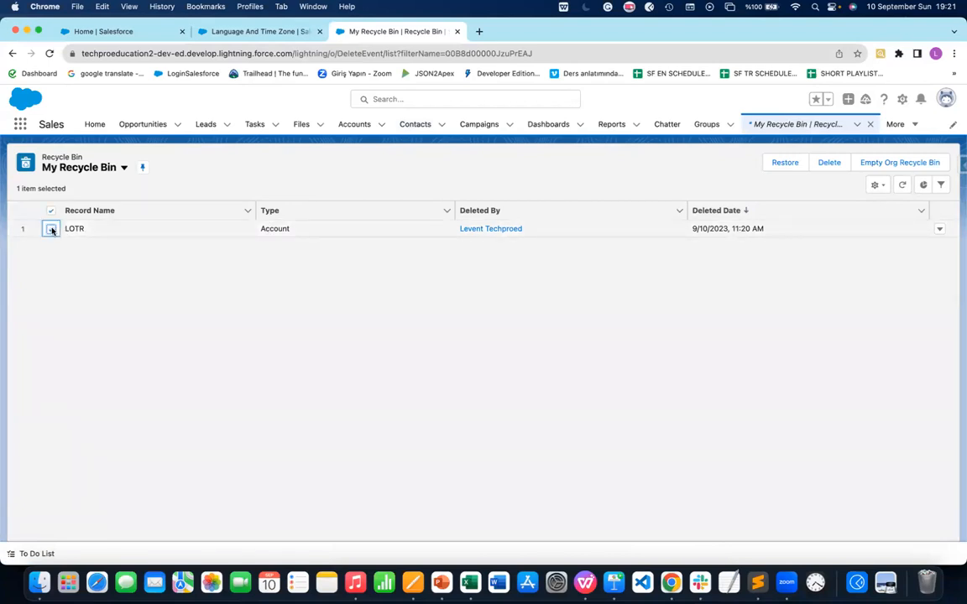
click(785, 163)
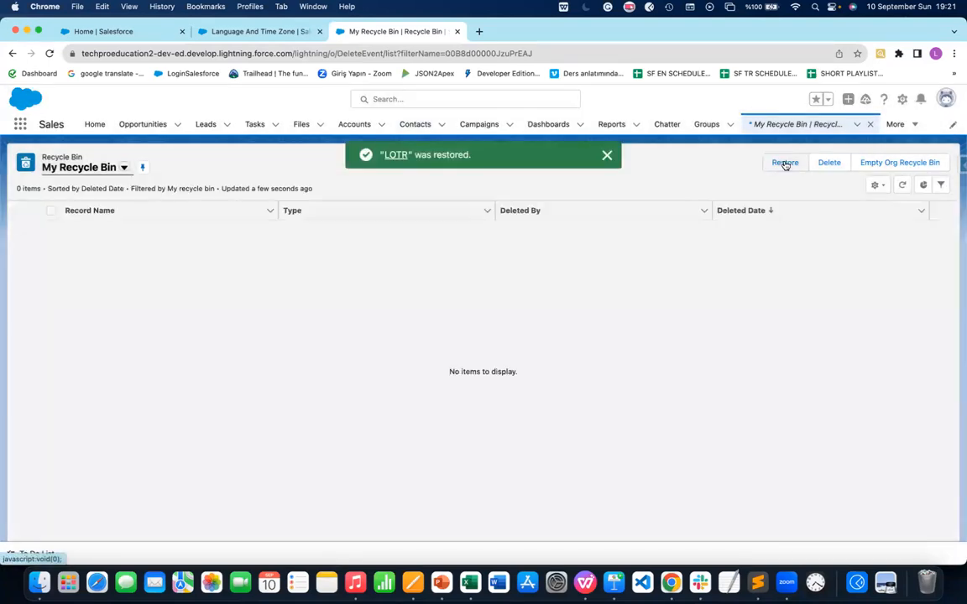
click(608, 157)
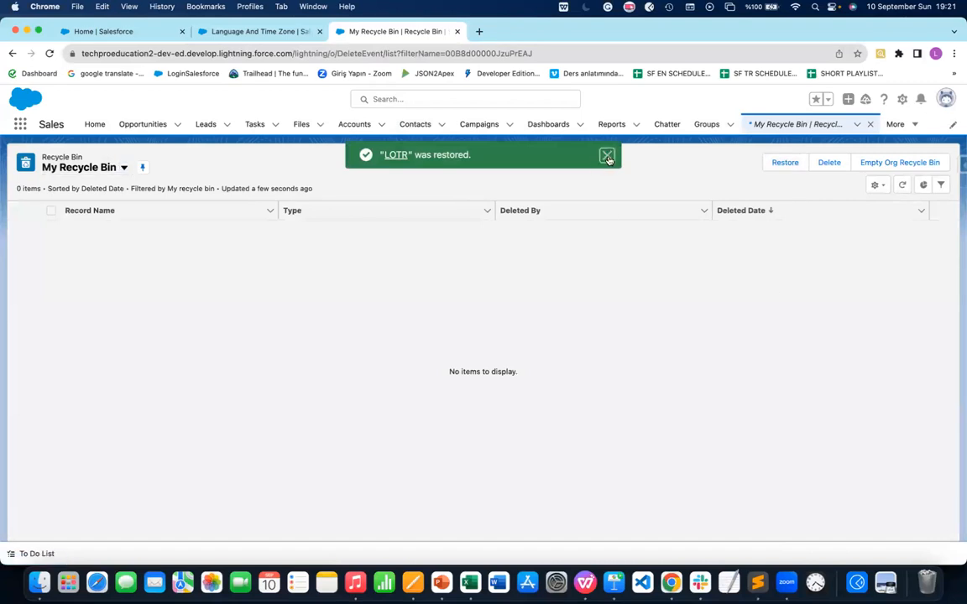
click(412, 125)
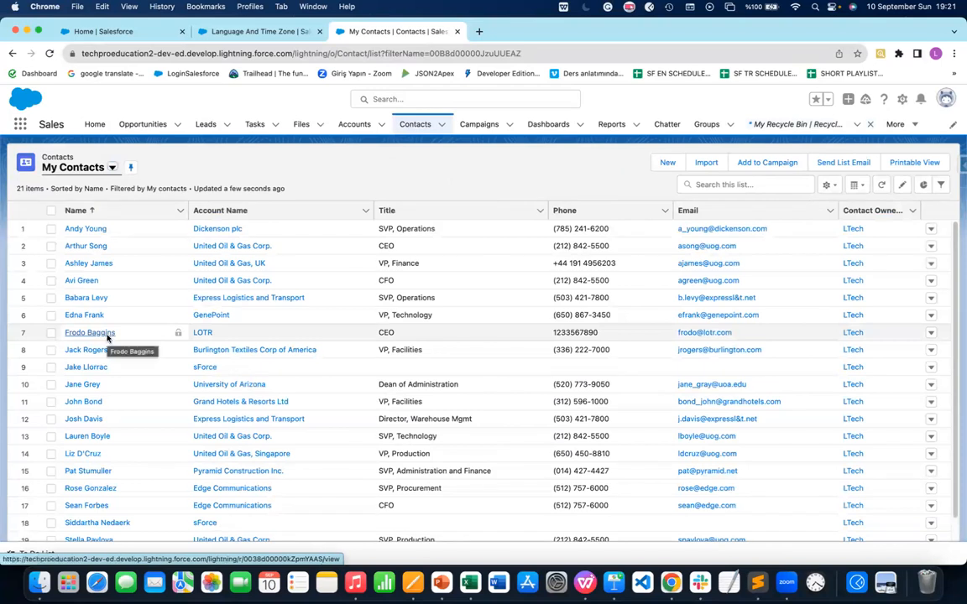
click(360, 125)
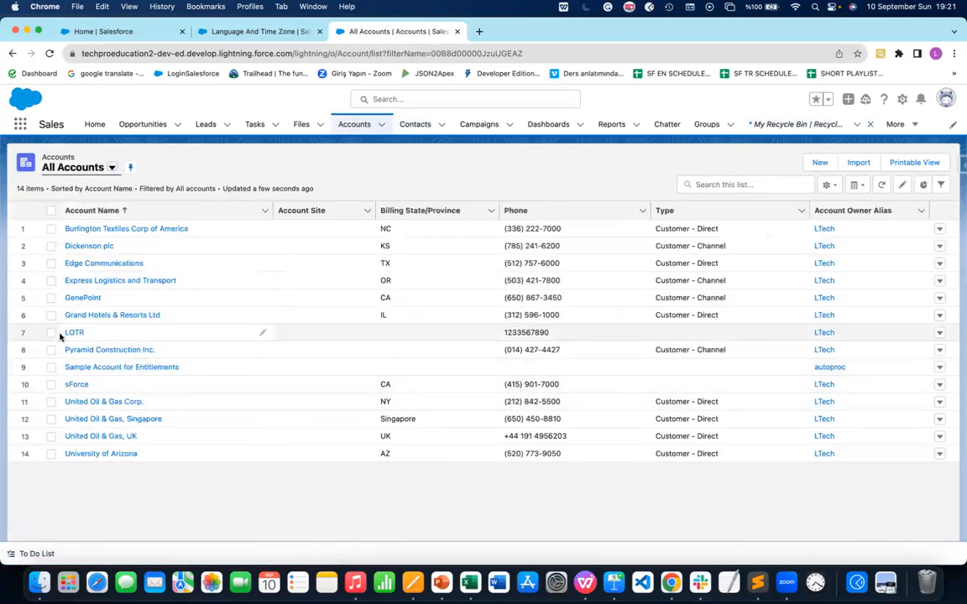
click(418, 124)
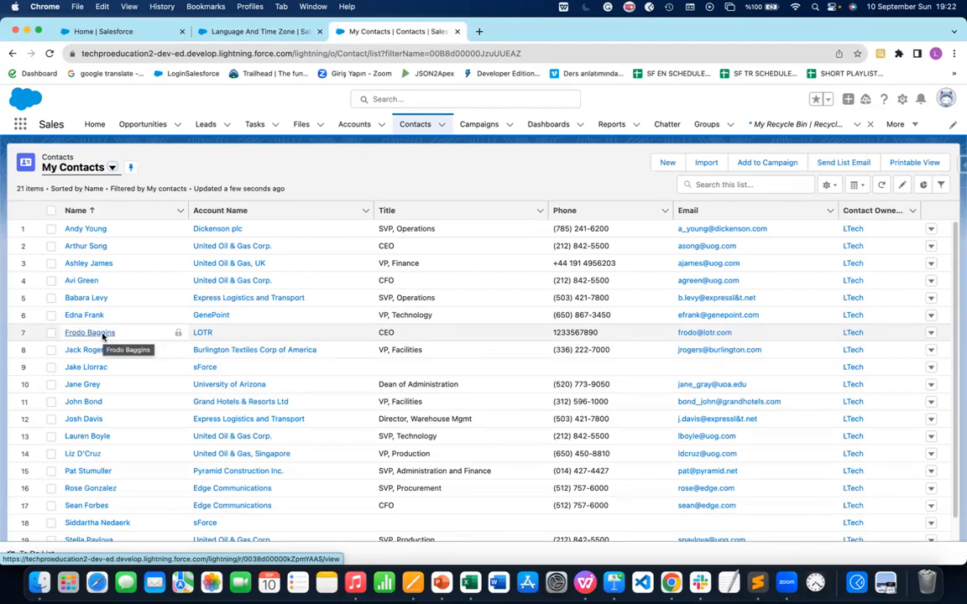
Delete the LOTR contact from the contacts list
click(52, 332)
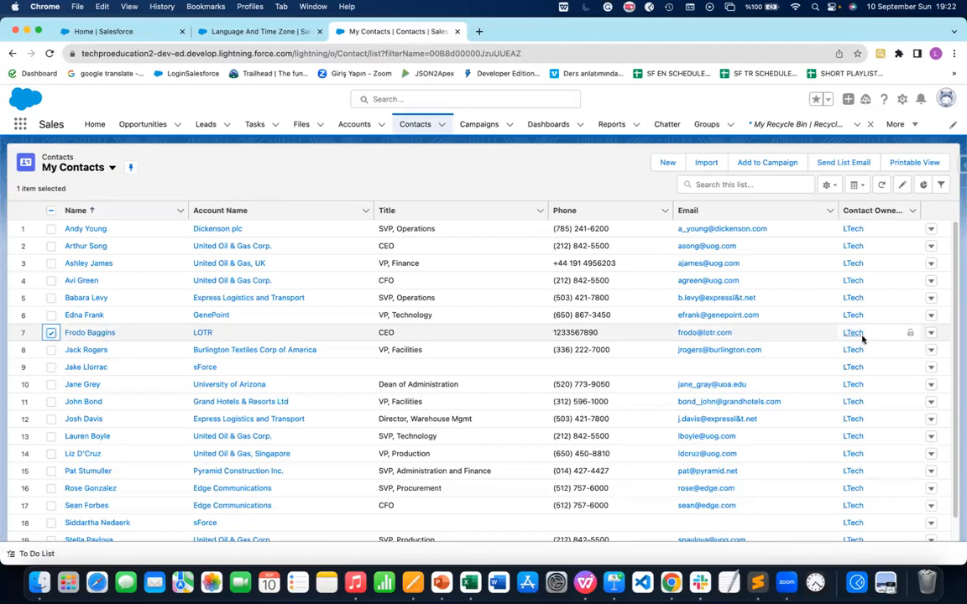
click(930, 335)
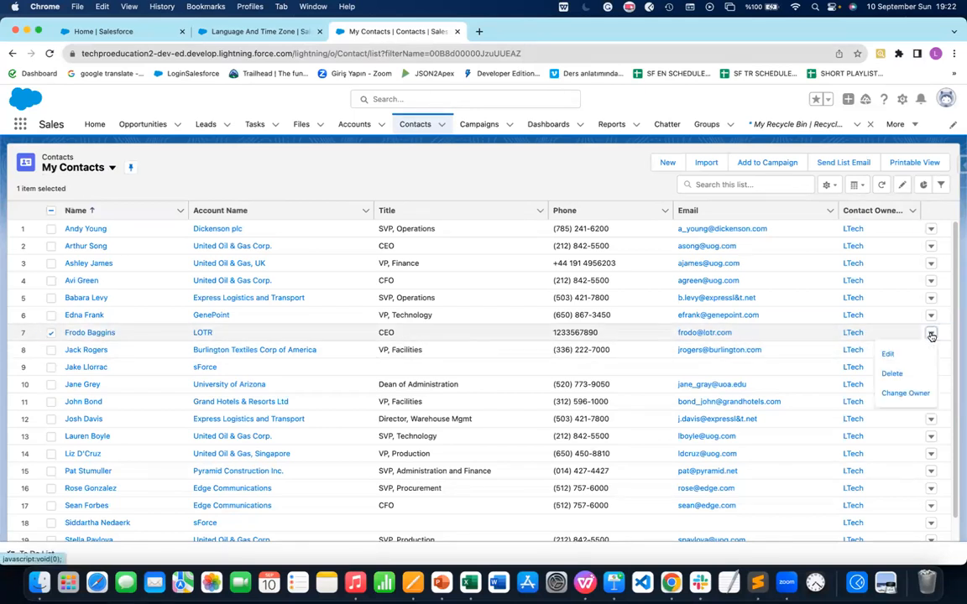
click(891, 374)
click(639, 348)
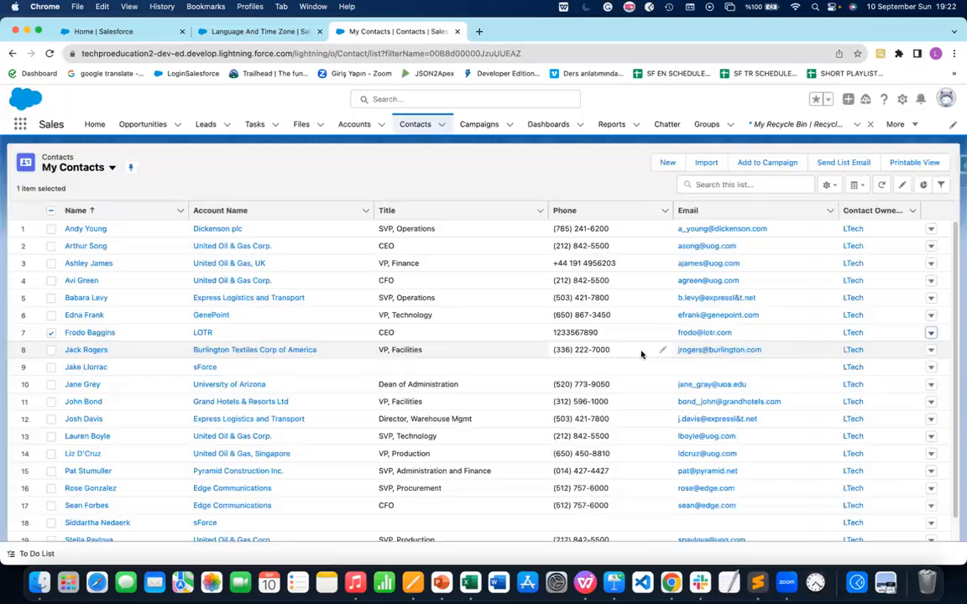
Delete the LOTR account from Accounts, leaving 13 accounts
click(344, 125)
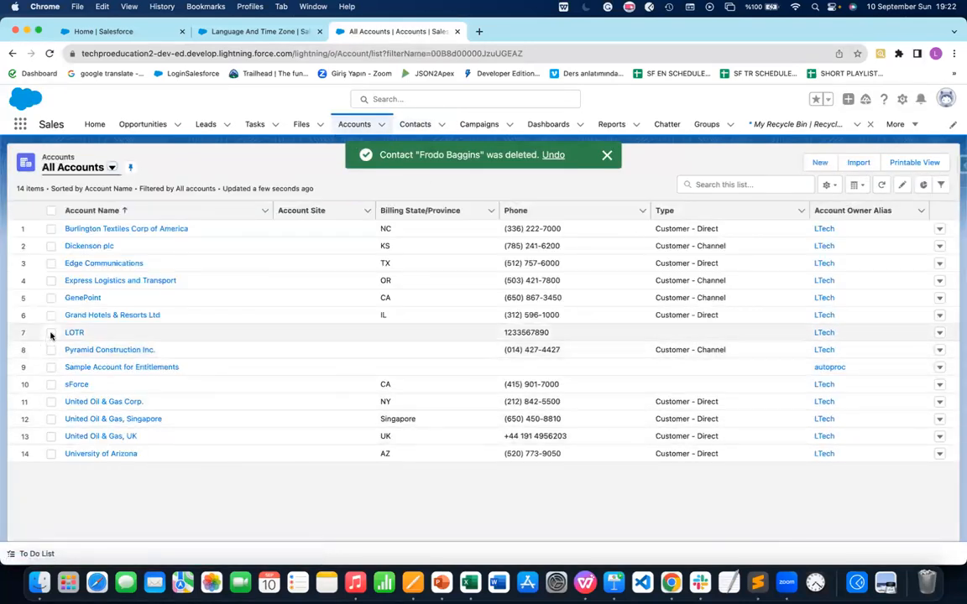
click(51, 333)
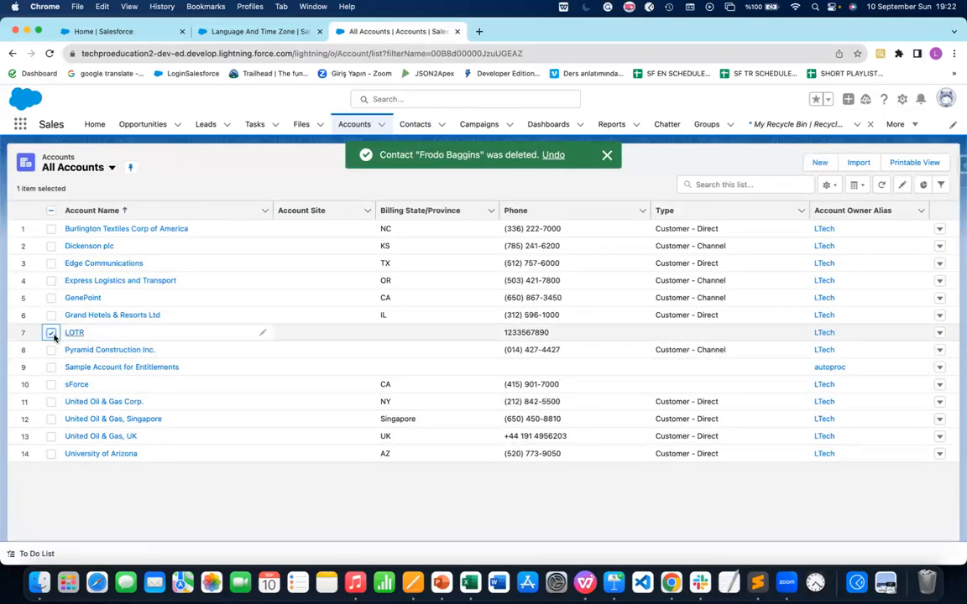
click(939, 333)
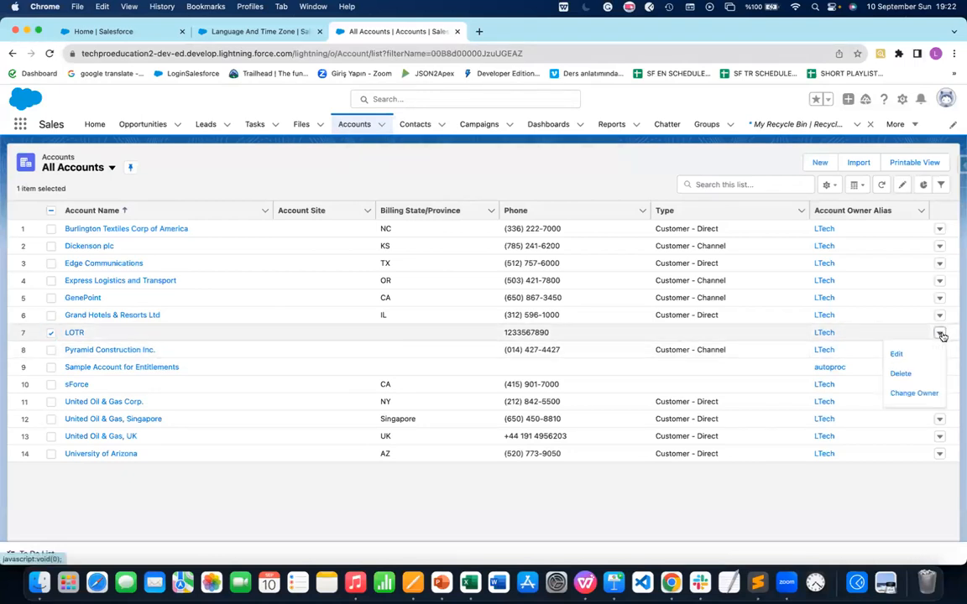
click(900, 374)
click(636, 350)
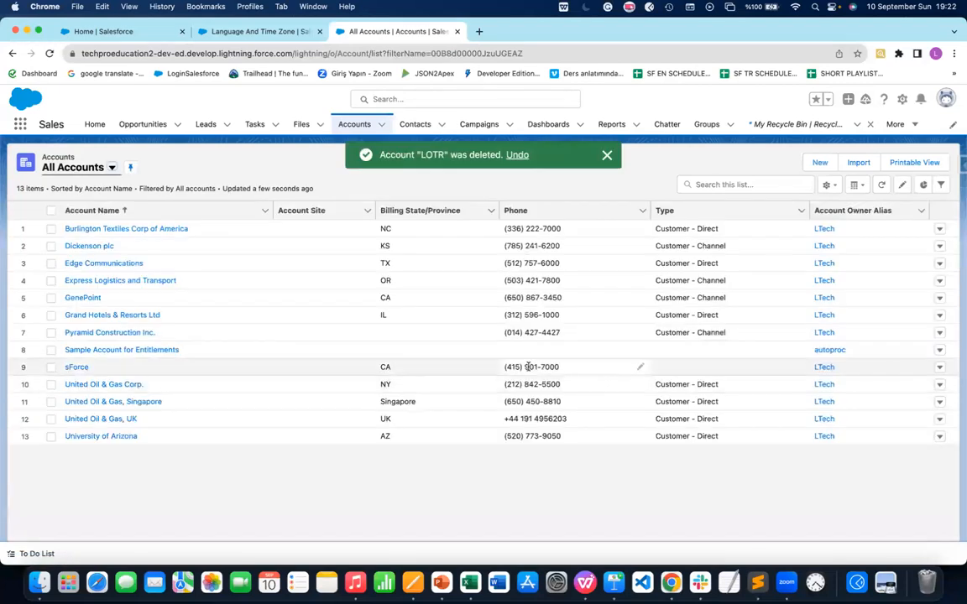
click(607, 158)
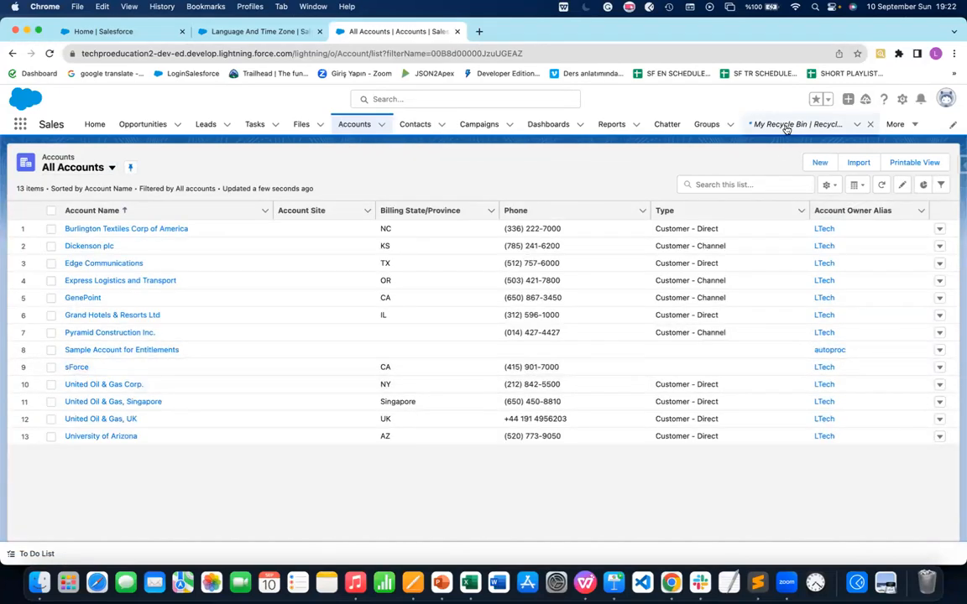
Refresh the Recycle Bin, reload Contacts in the other Chrome tab, then bring up Keynote's Leads slide
click(785, 125)
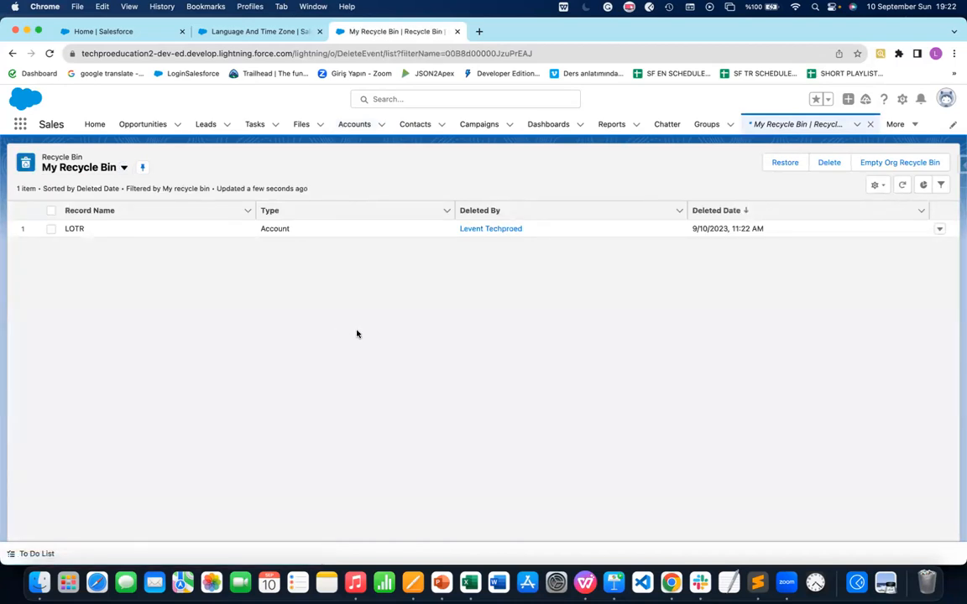
click(49, 54)
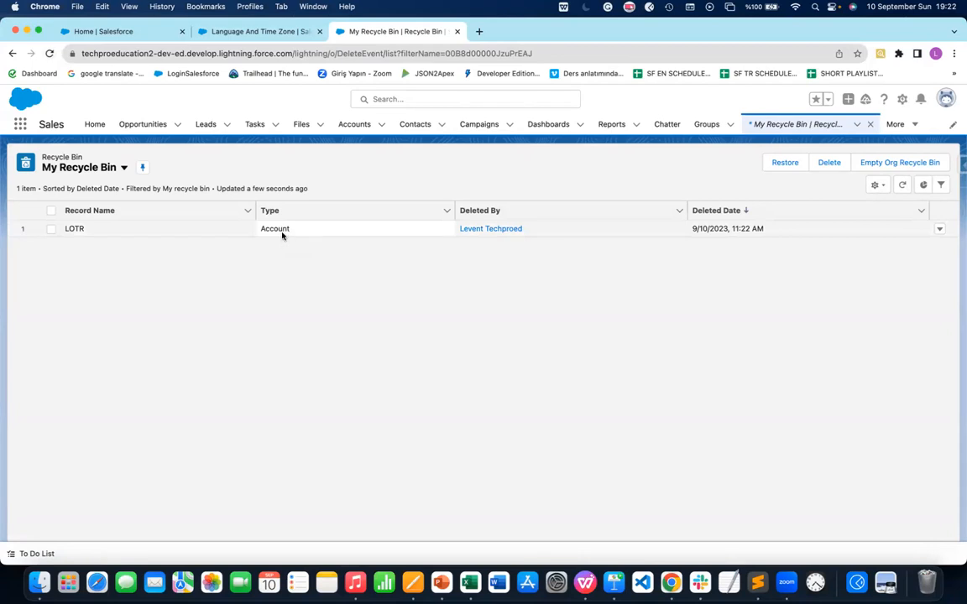
click(245, 34)
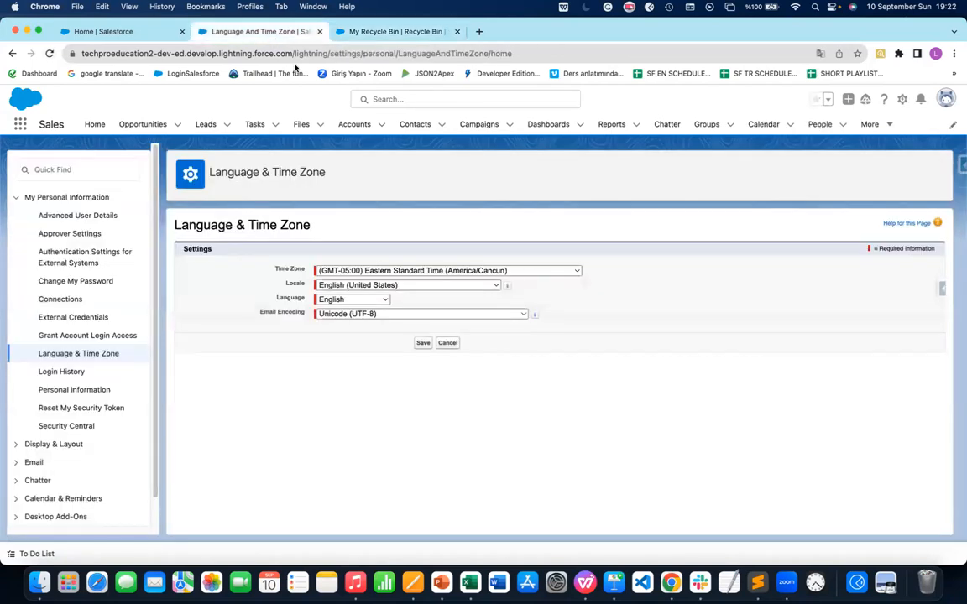
click(415, 126)
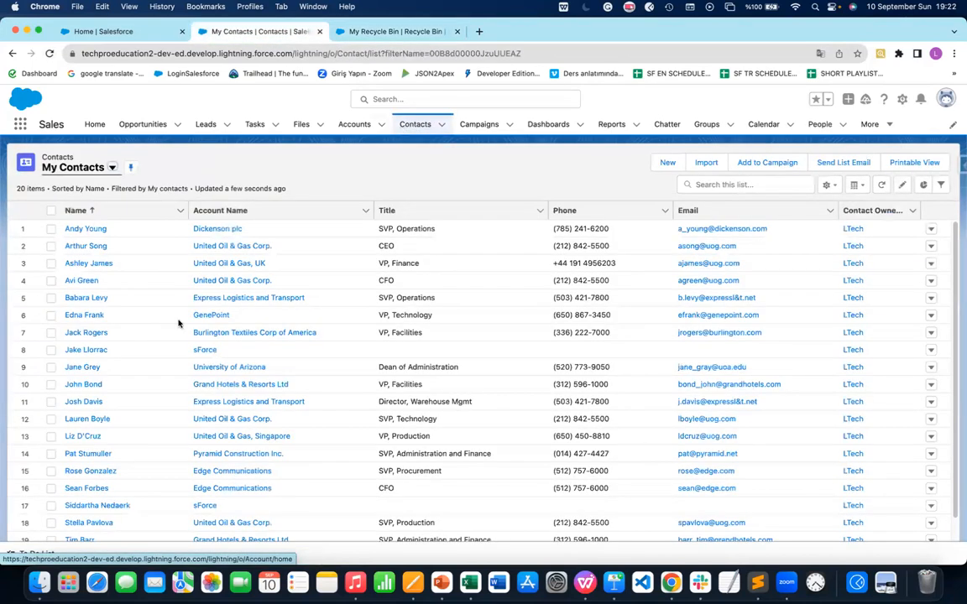
click(48, 52)
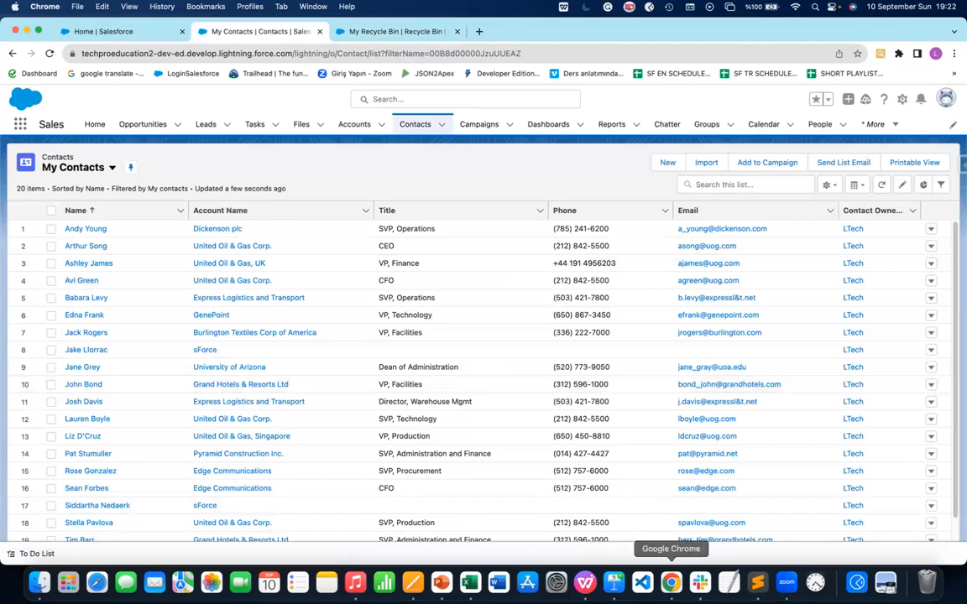
click(621, 587)
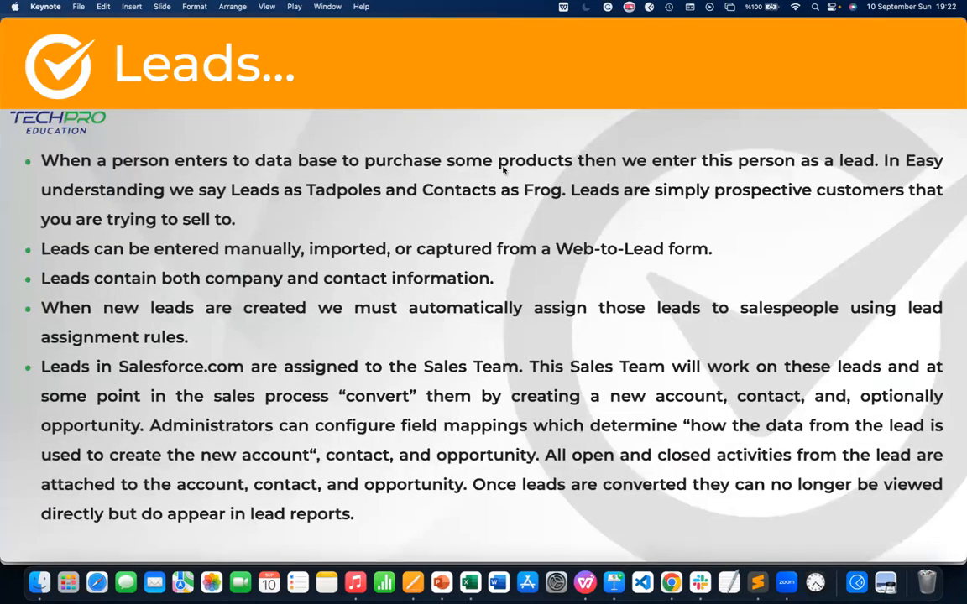
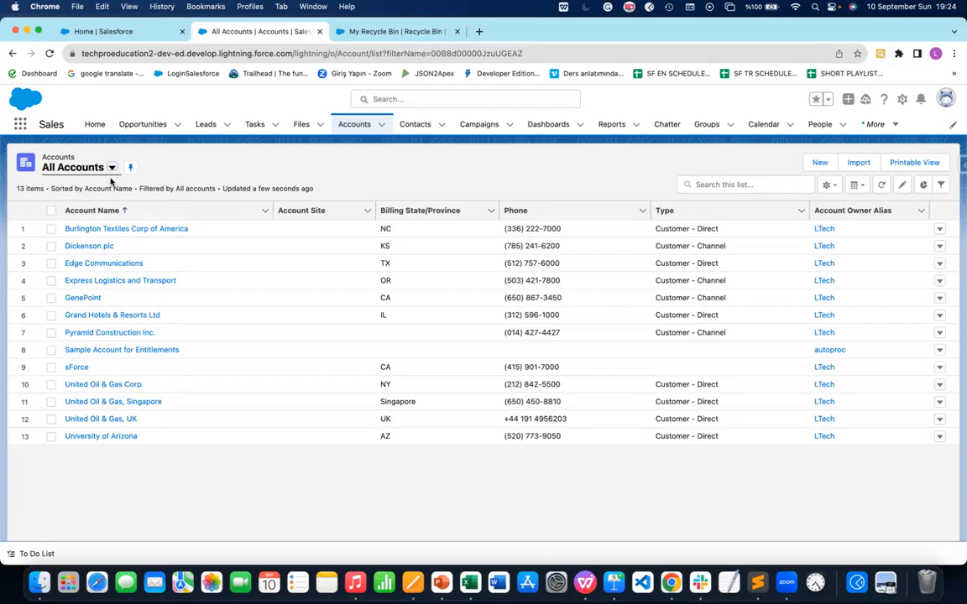
Open the Dickenson plc account and view its full Contacts list
click(91, 248)
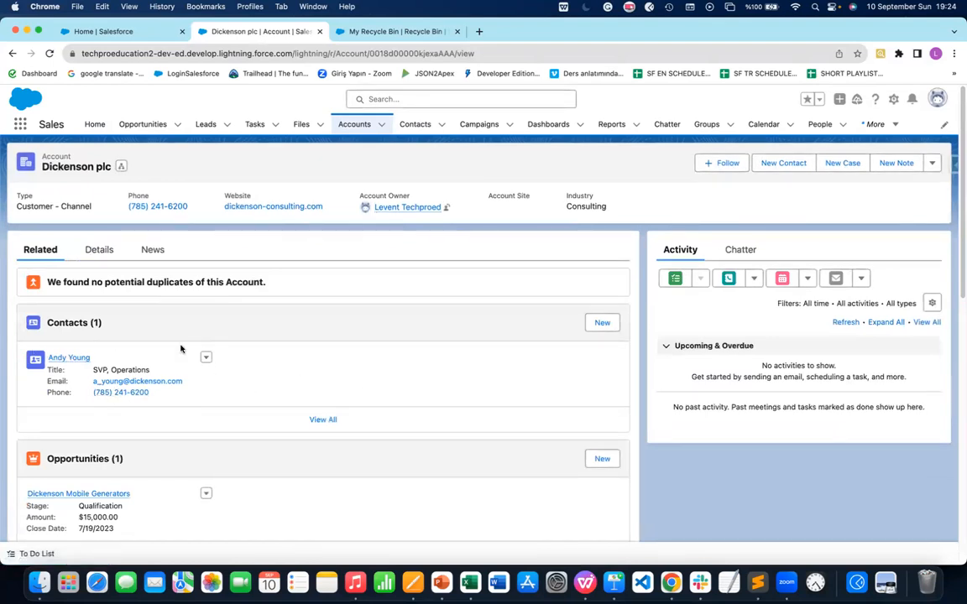
scroll(192, 380, down, 2)
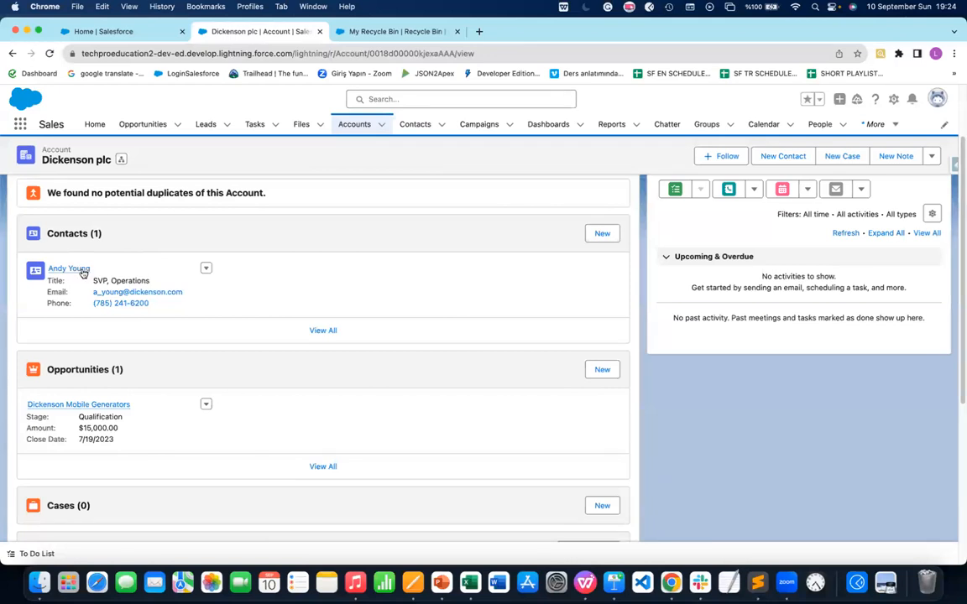
mouse_move(80, 273)
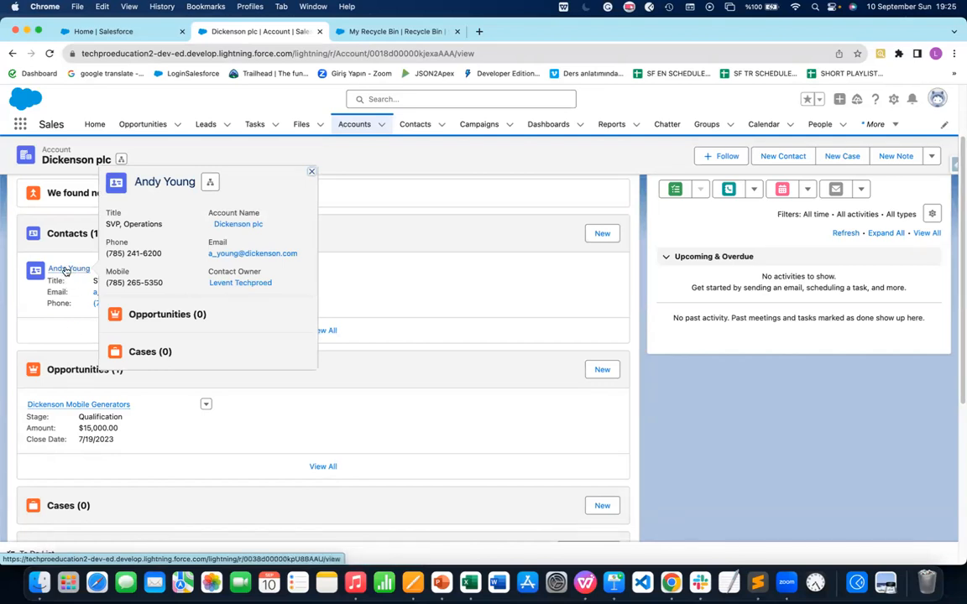
click(63, 332)
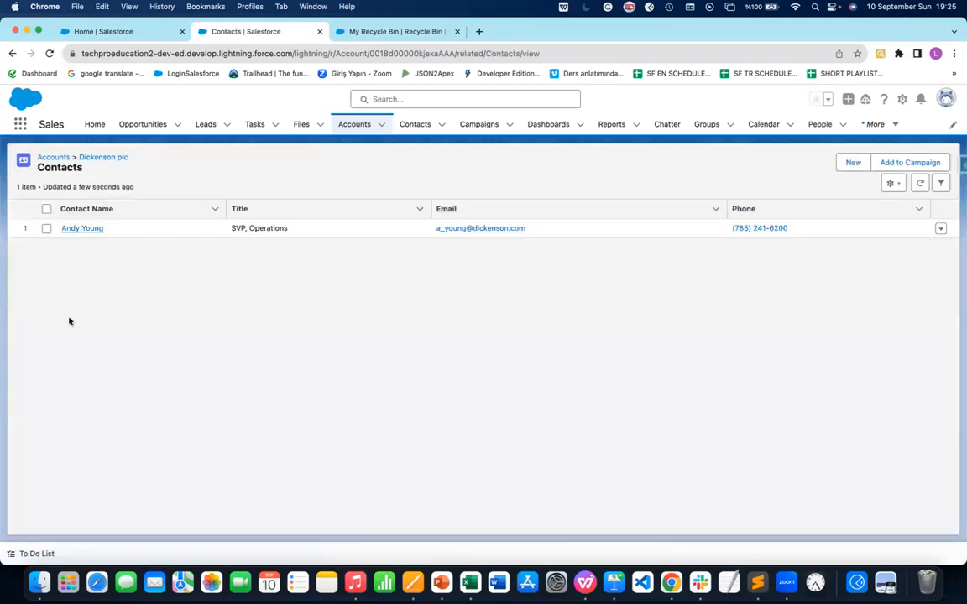
Return to Dickenson plc and show its Details: Customer - Channel, Consulting, $50,000,000 revenue
mouse_move(88, 231)
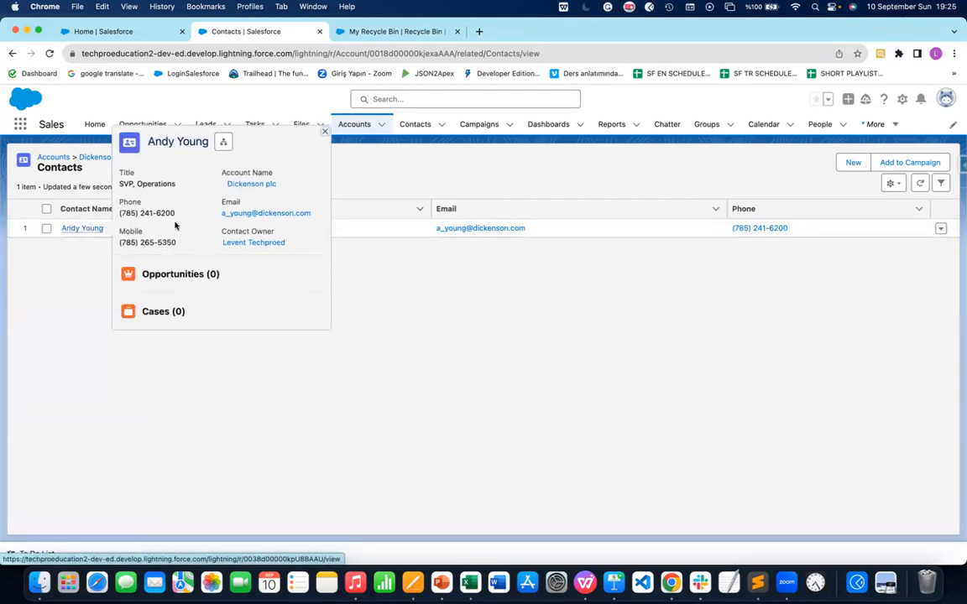
click(254, 184)
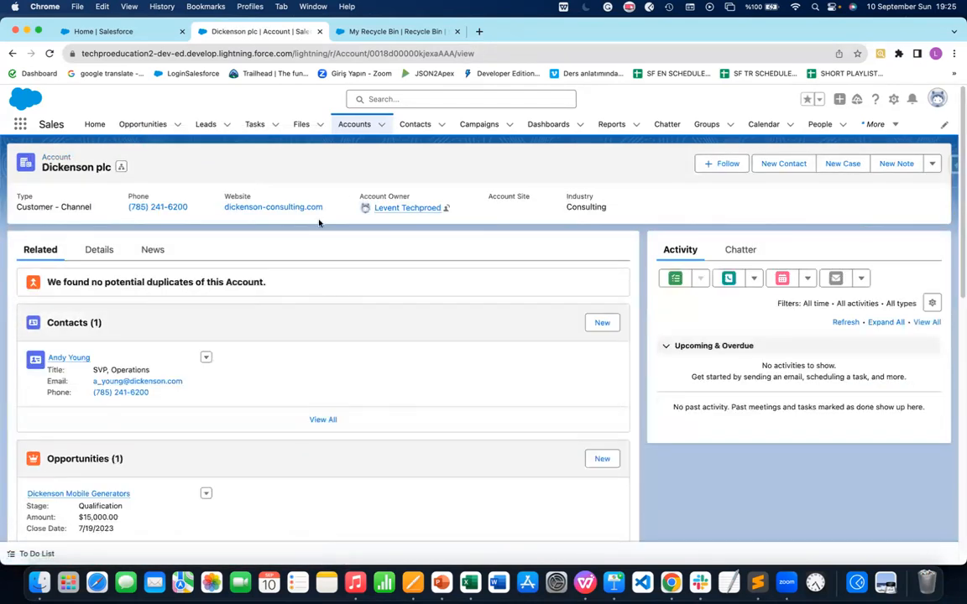
scroll(287, 399, down, 3)
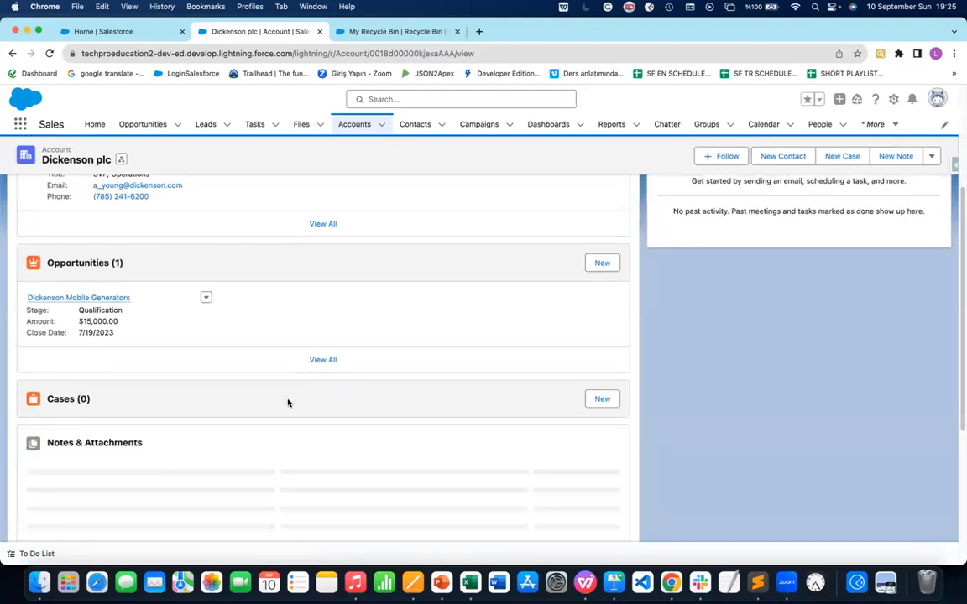
scroll(261, 366, up, 3)
scroll(257, 395, down, 3)
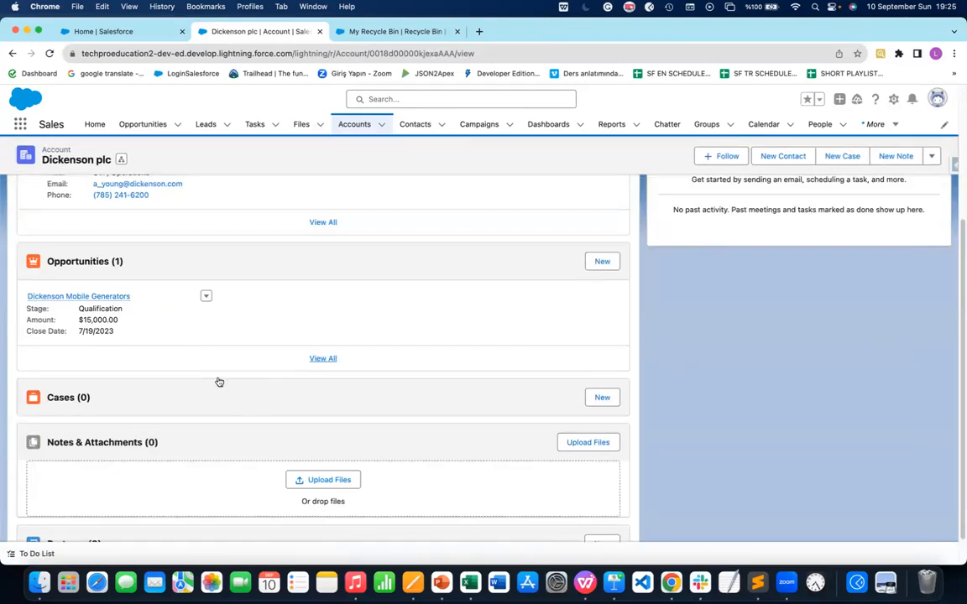
scroll(190, 295, up, 3)
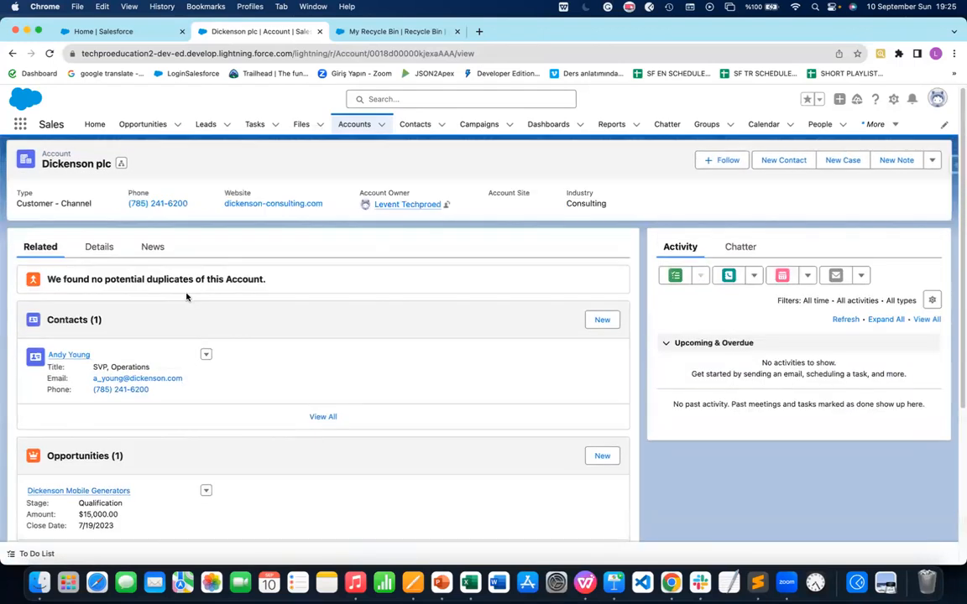
click(98, 247)
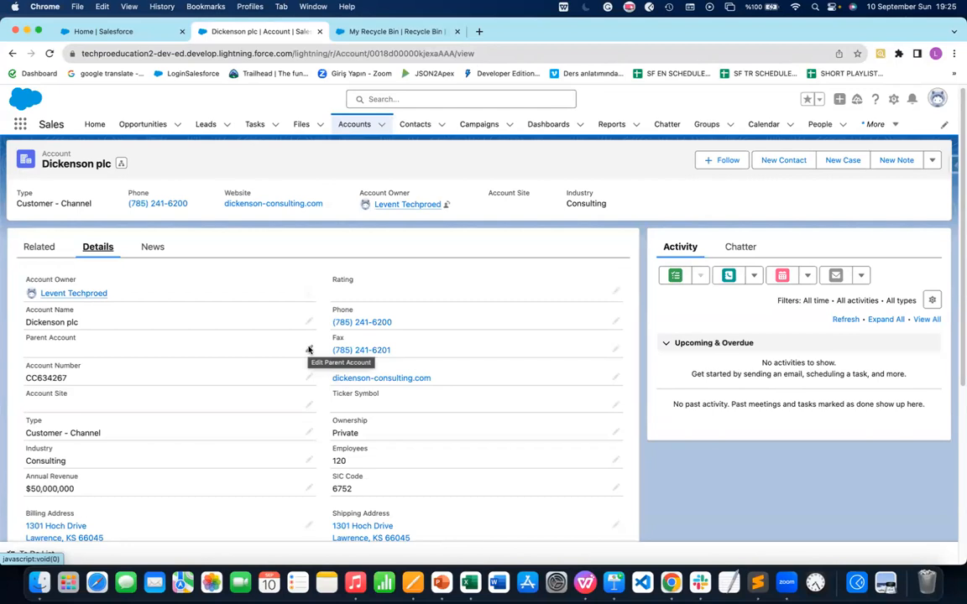
On United Oil & Gas, UK's Details, set Parent Account to United Oil & Gas Corp
click(352, 125)
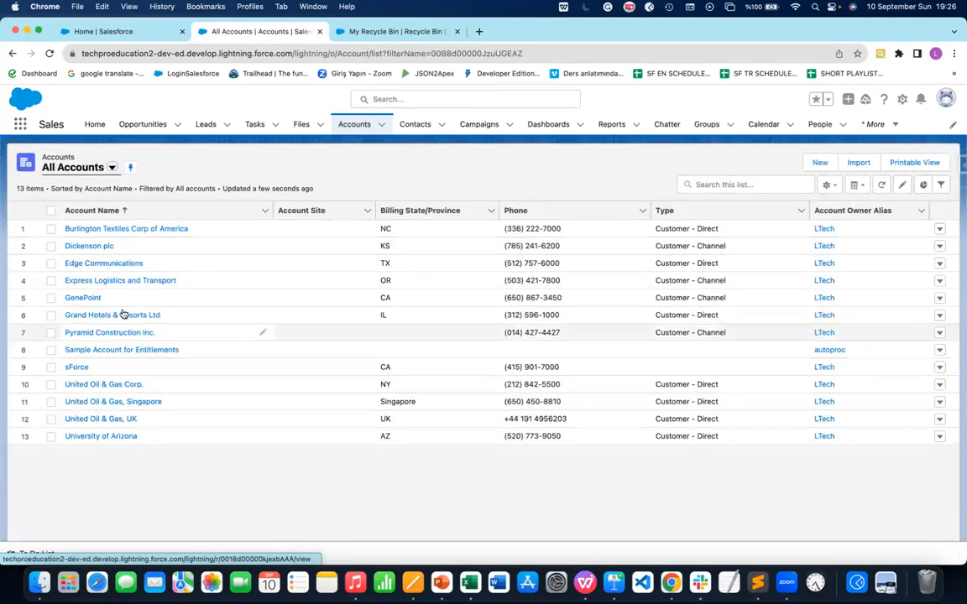
click(118, 419)
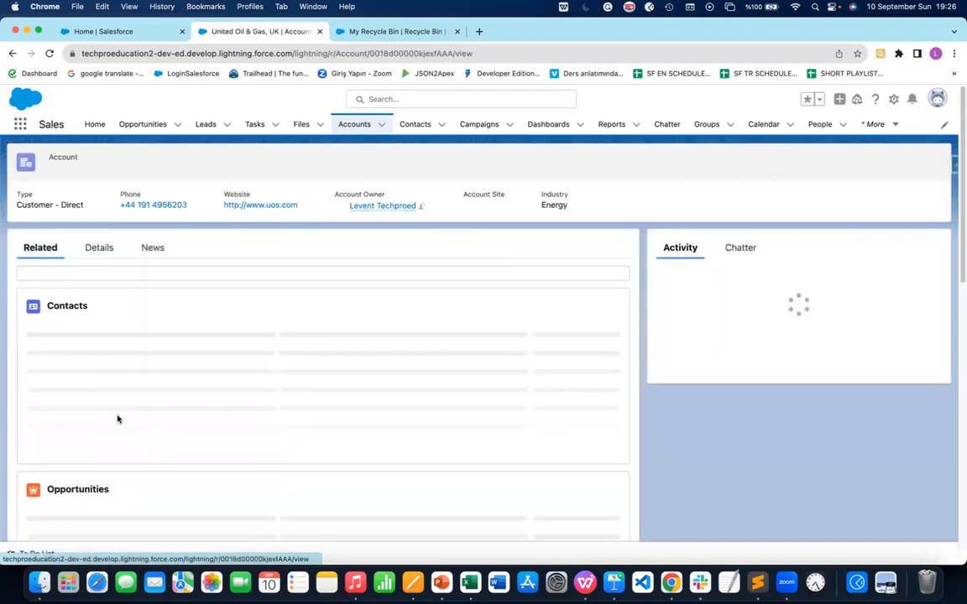
click(99, 252)
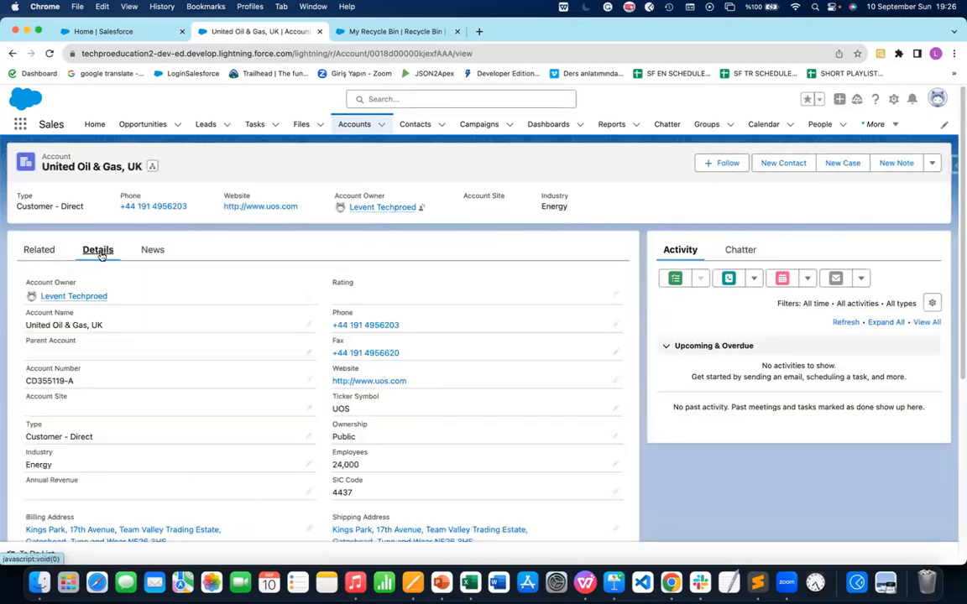
click(309, 355)
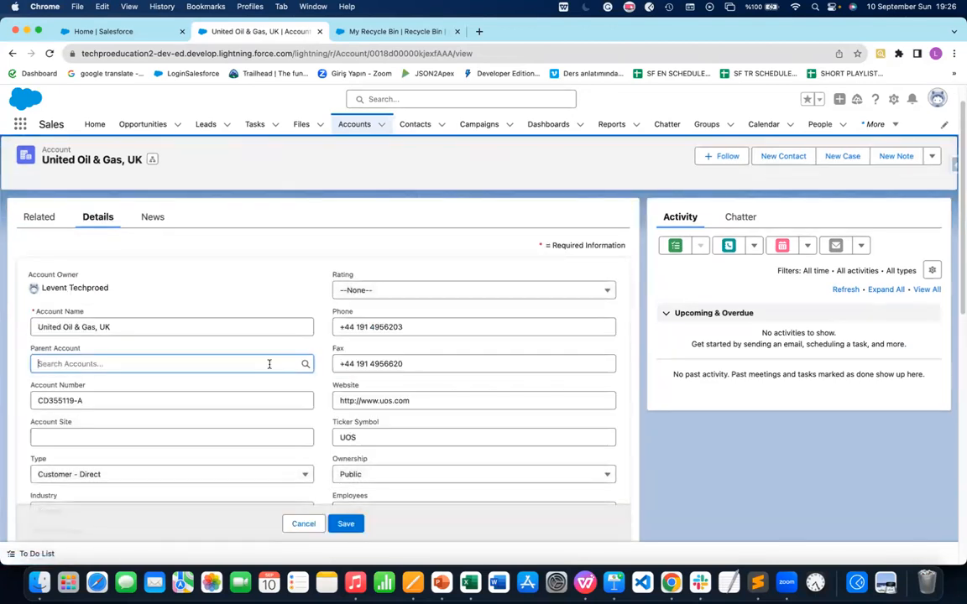
click(269, 364)
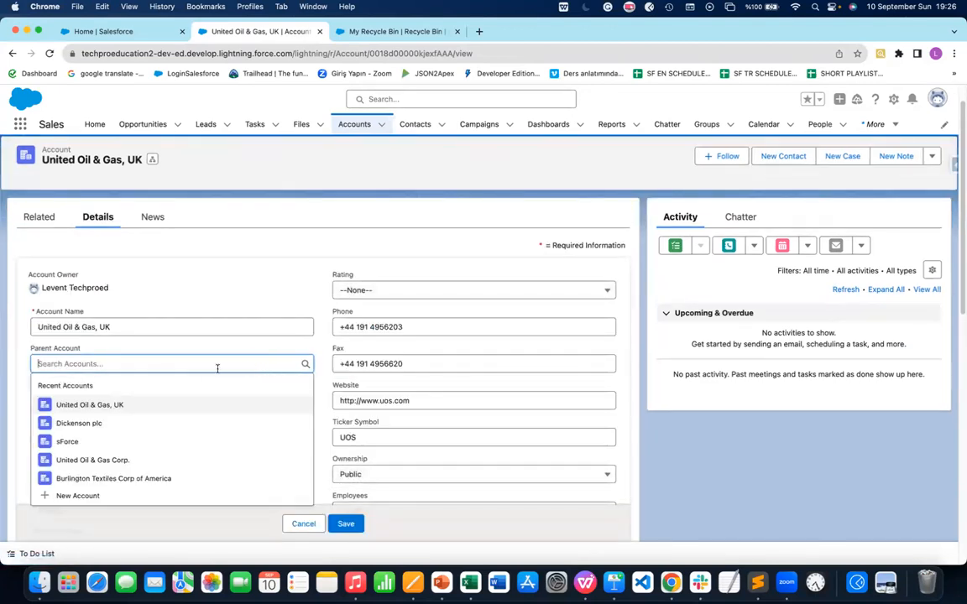
text(un)
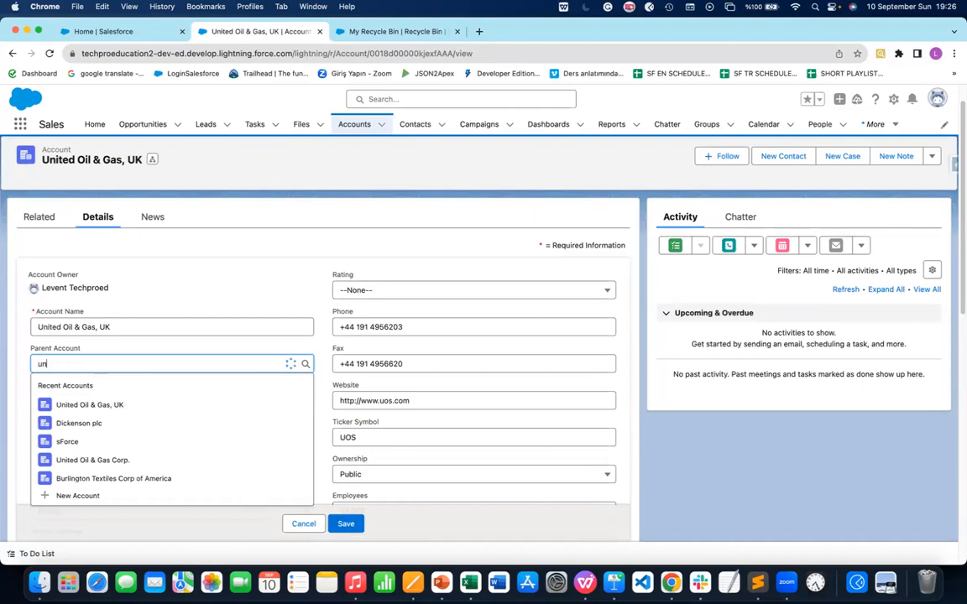
text(ited)
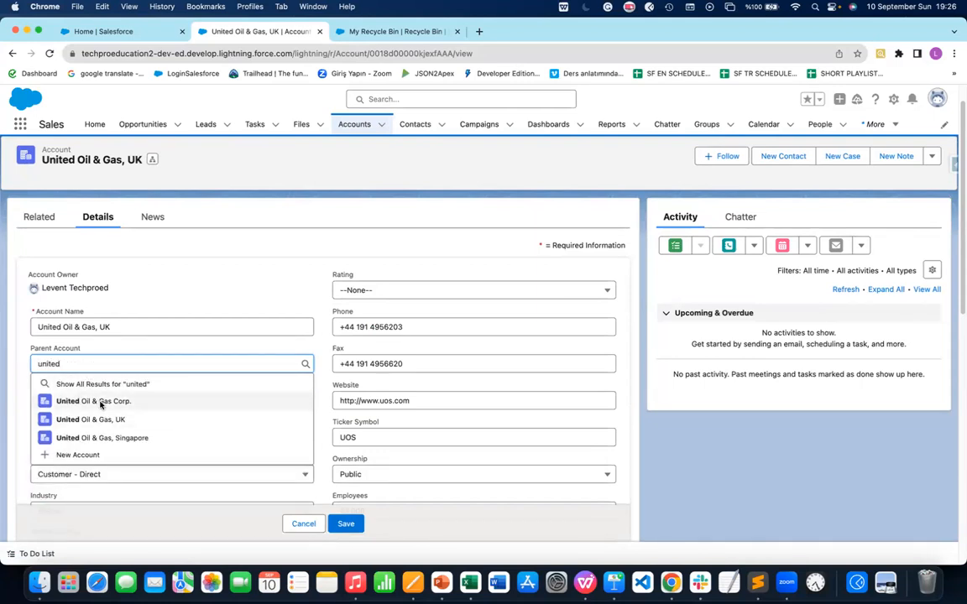
click(103, 403)
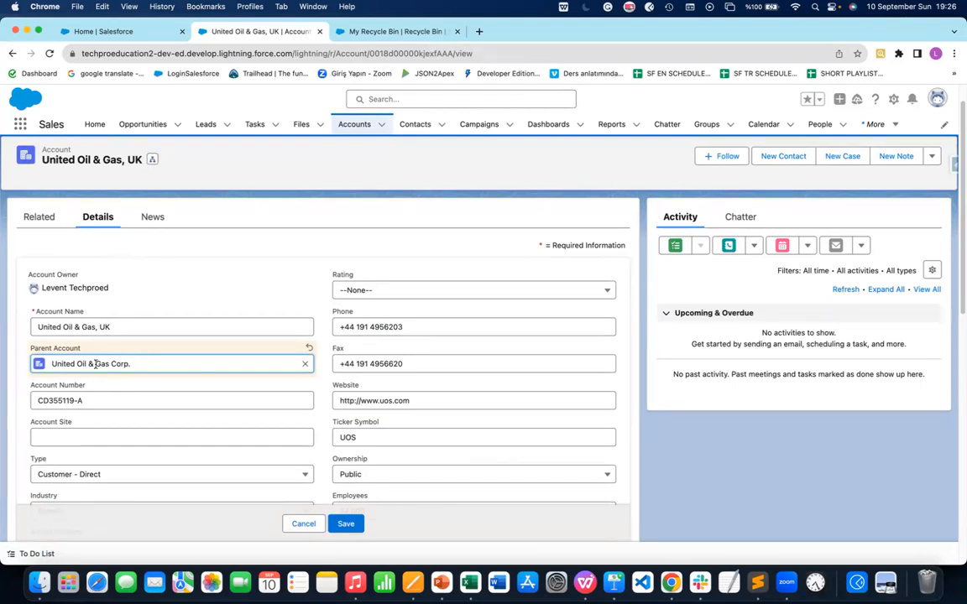
Clear the Parent Account, cancel the edit, and go back to All Accounts (13 accounts)
drag(130, 364, 44, 367)
key(BackSpace)
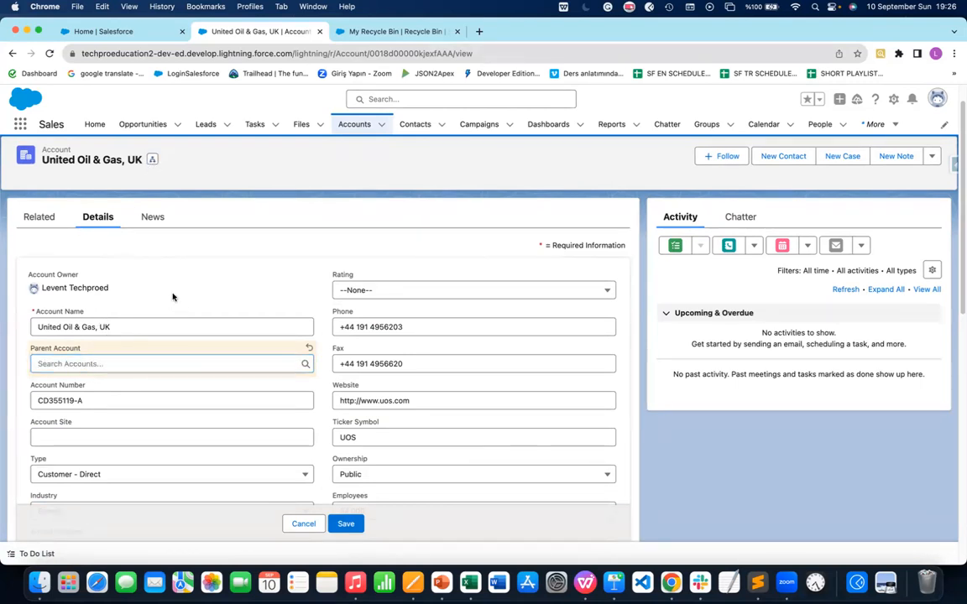
click(303, 523)
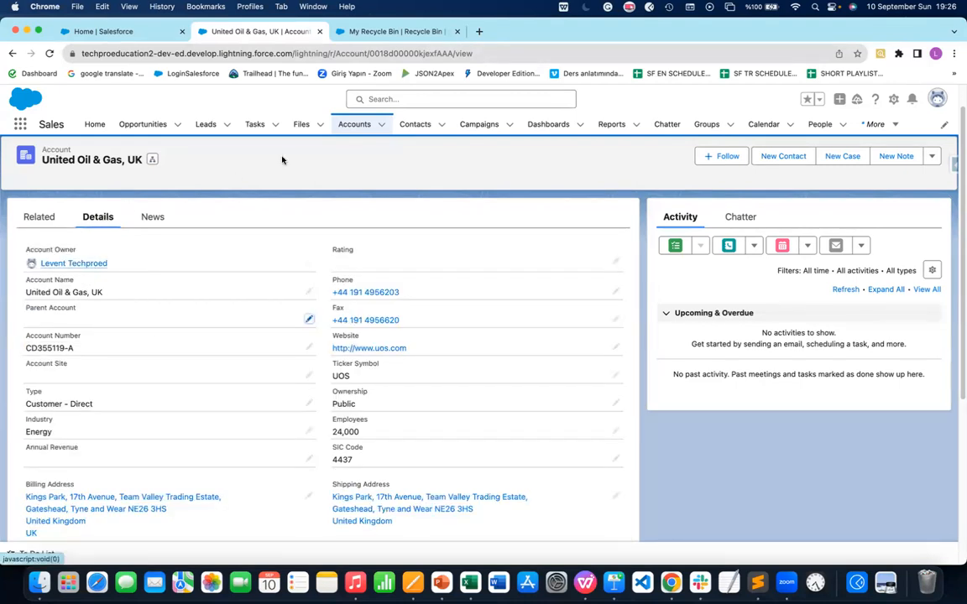
click(351, 126)
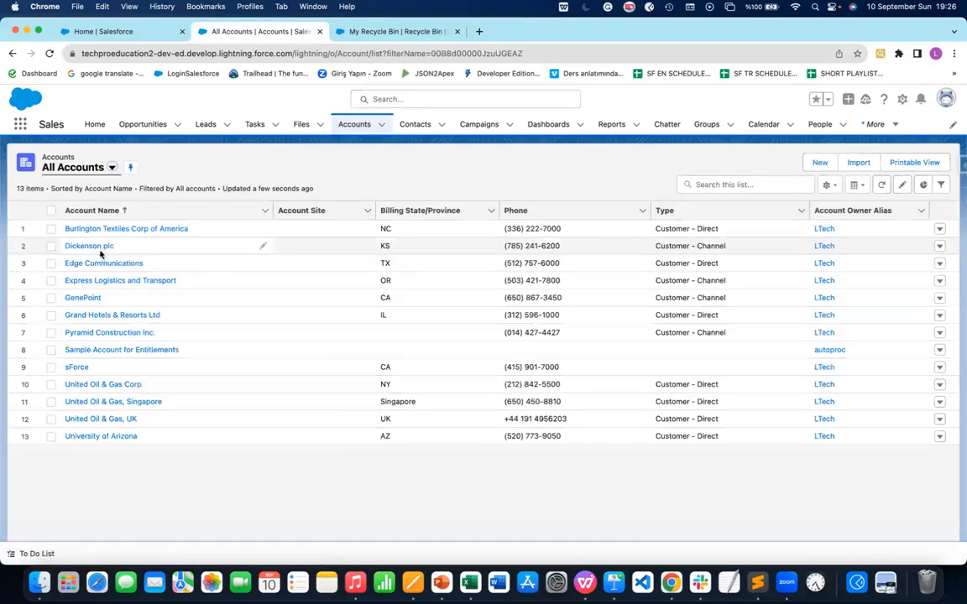
click(98, 250)
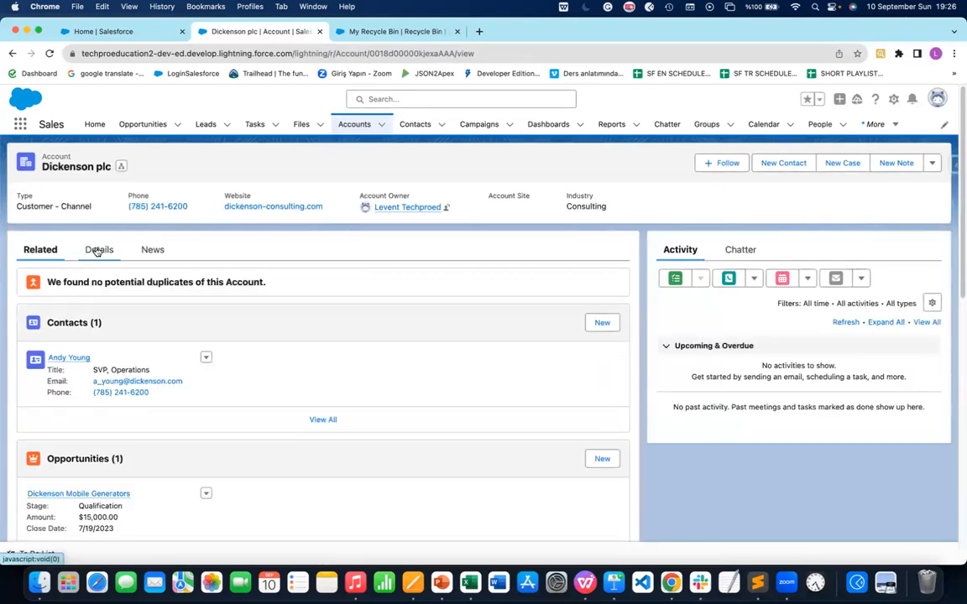
click(98, 250)
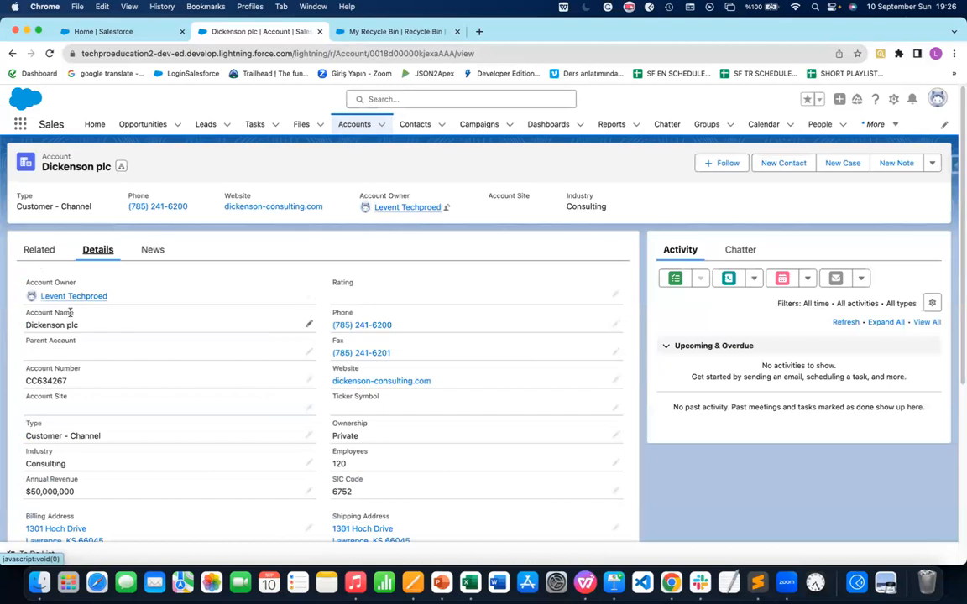
click(615, 294)
click(603, 322)
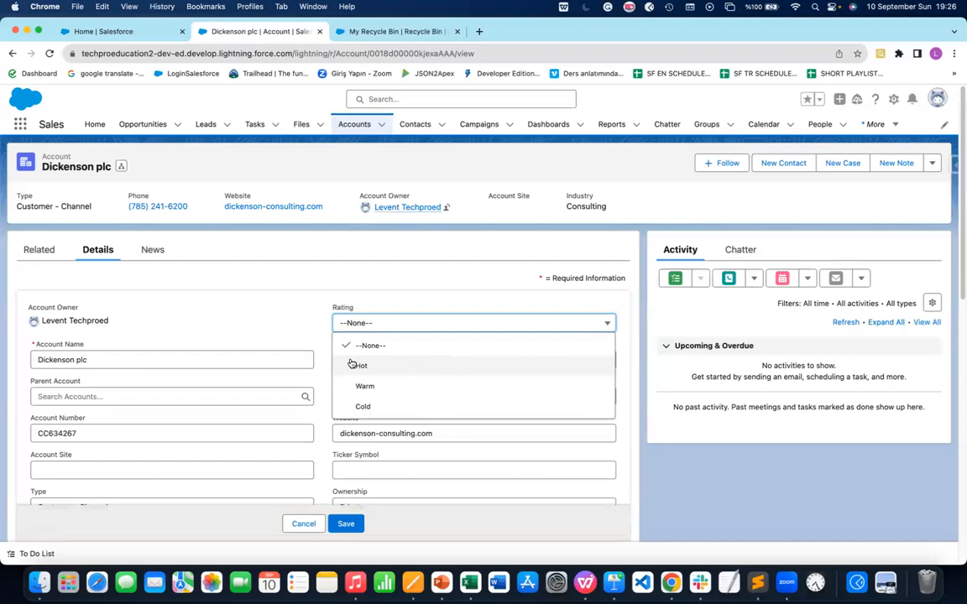
click(289, 323)
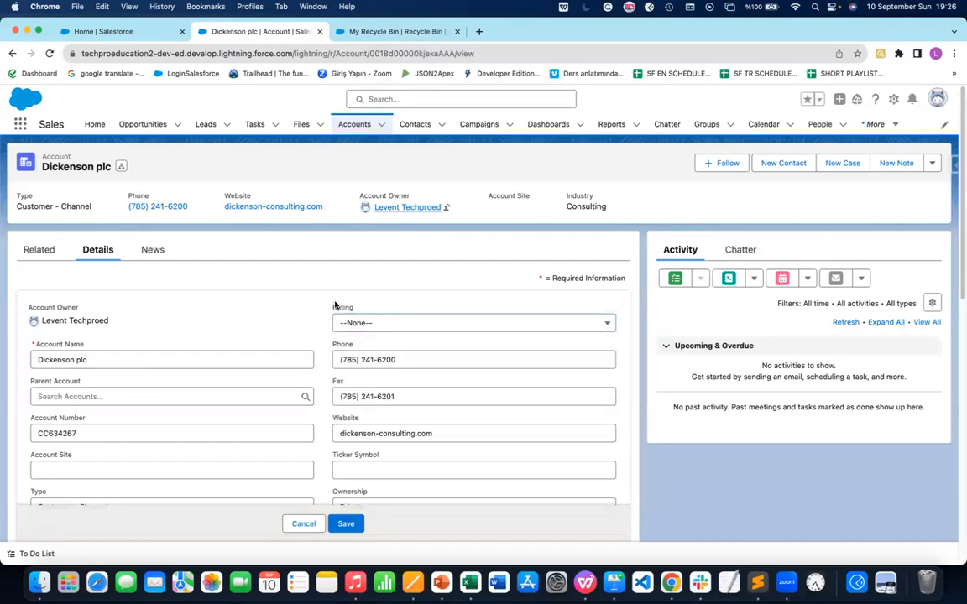
click(415, 324)
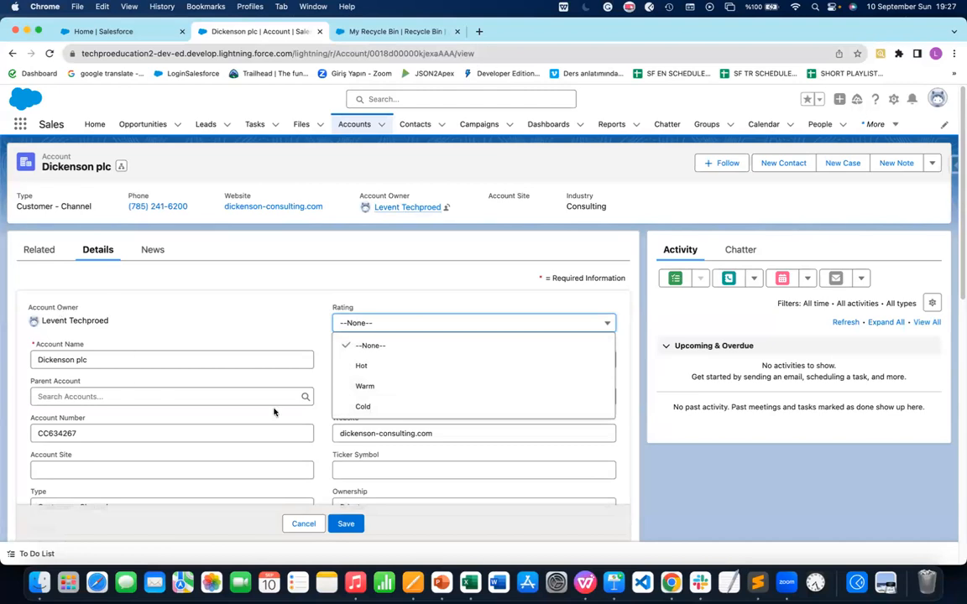
click(273, 308)
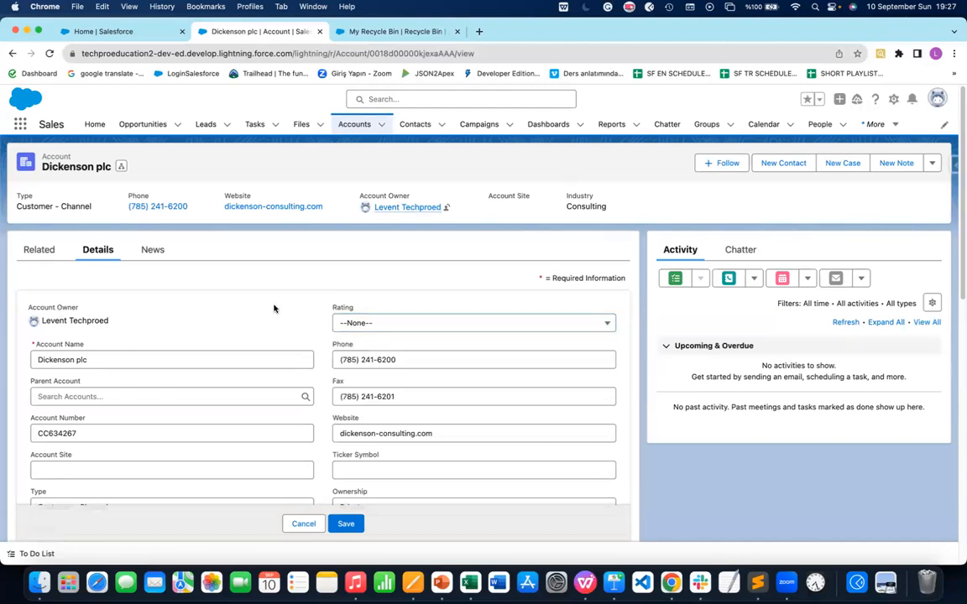
scroll(338, 310, down, 2)
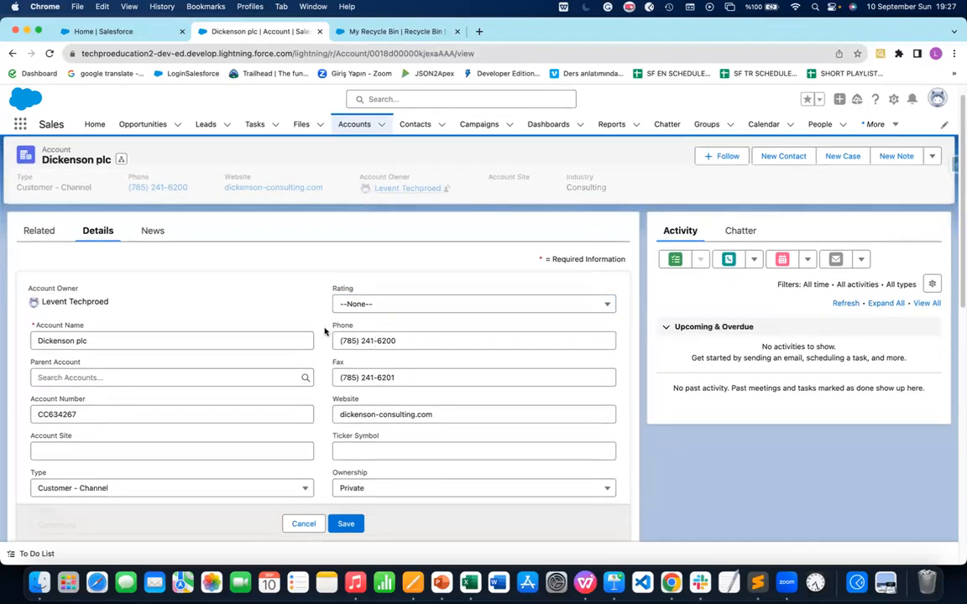
scroll(425, 403, down, 3)
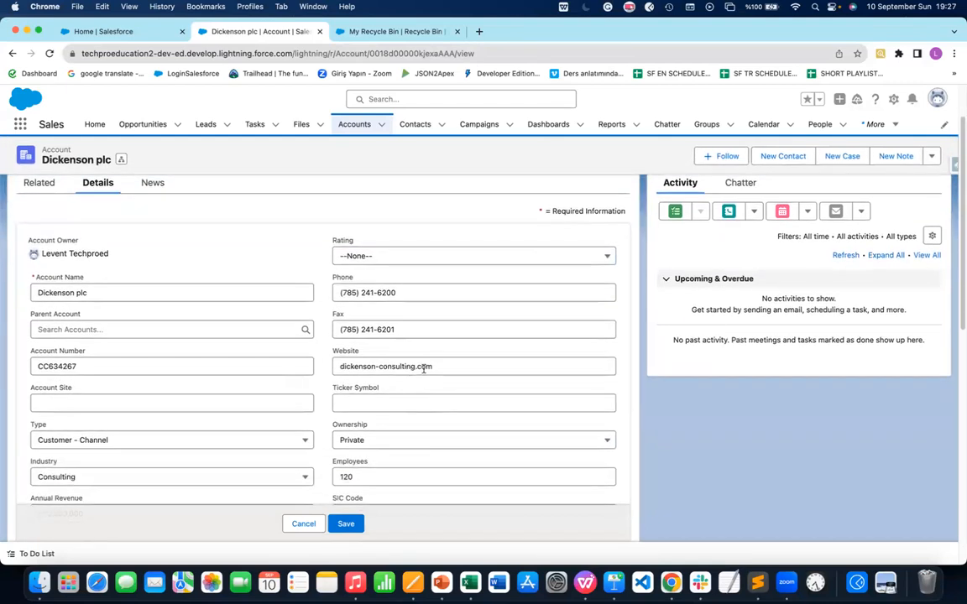
scroll(411, 344, down, 5)
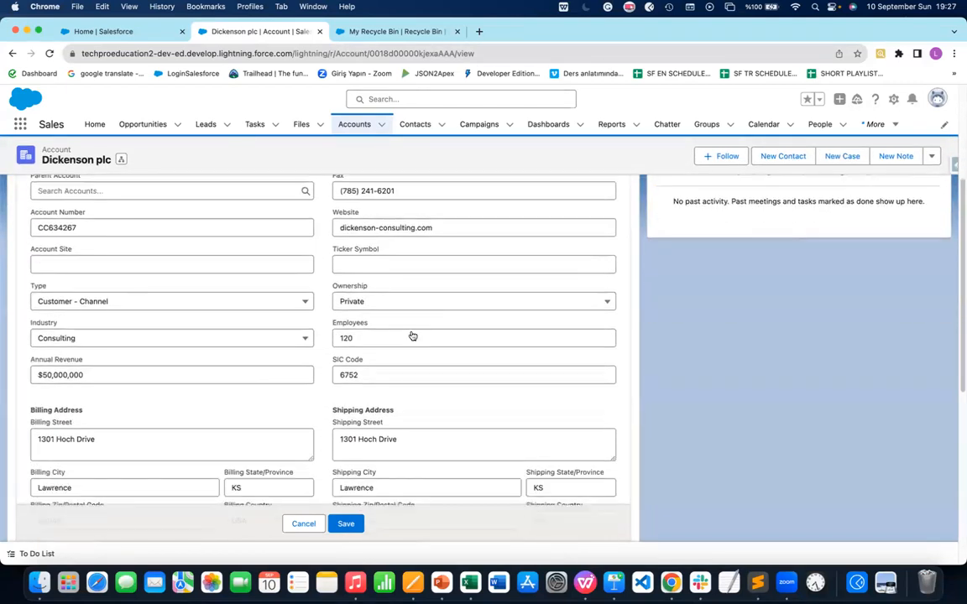
click(366, 304)
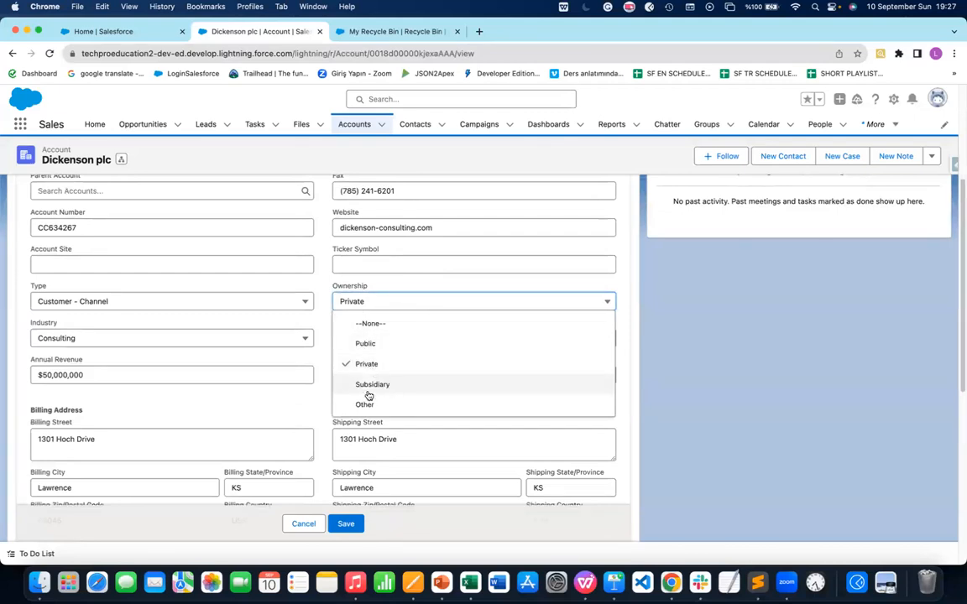
click(329, 293)
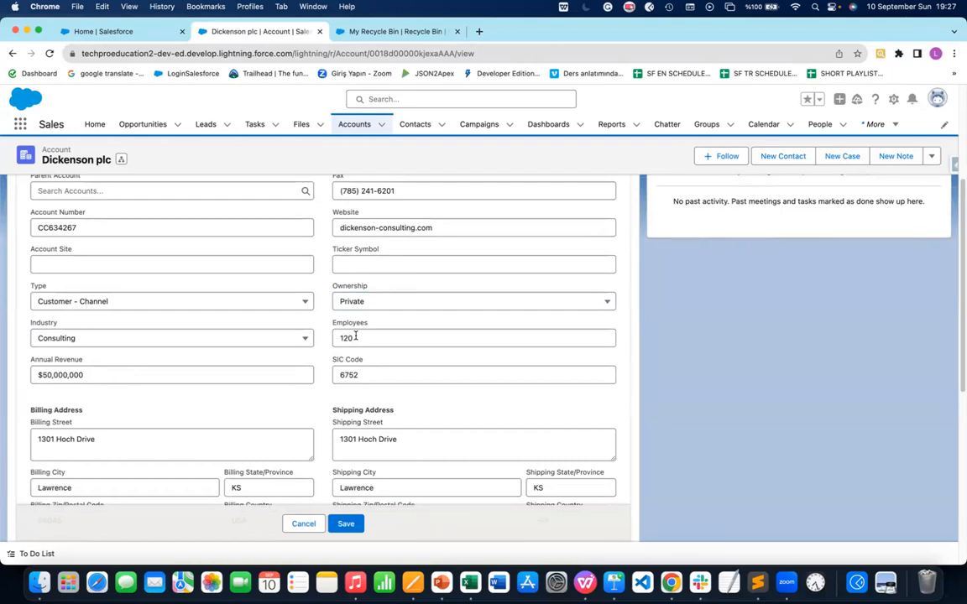
click(100, 358)
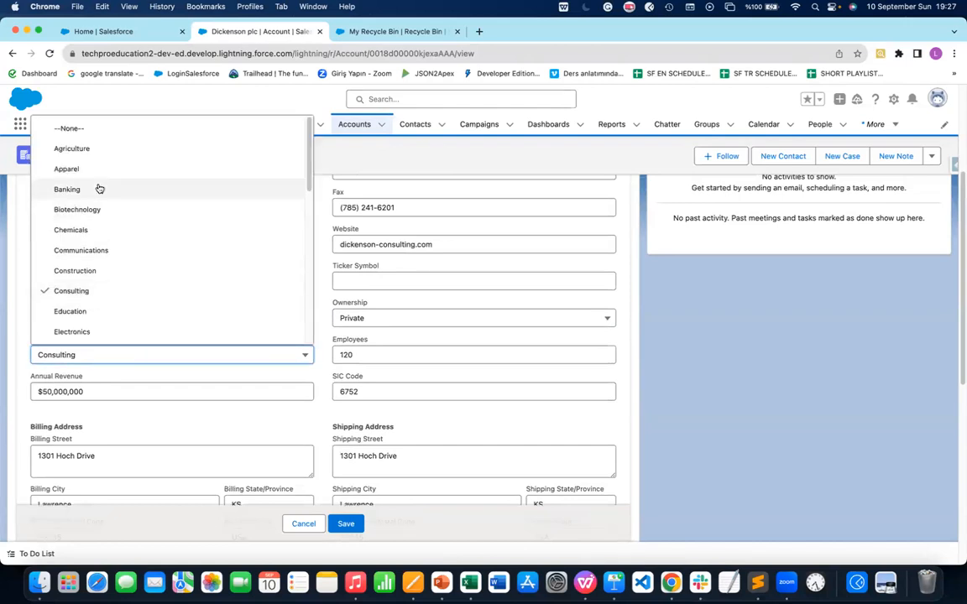
scroll(135, 277, down, 5)
scroll(114, 302, down, 5)
scroll(110, 264, up, 5)
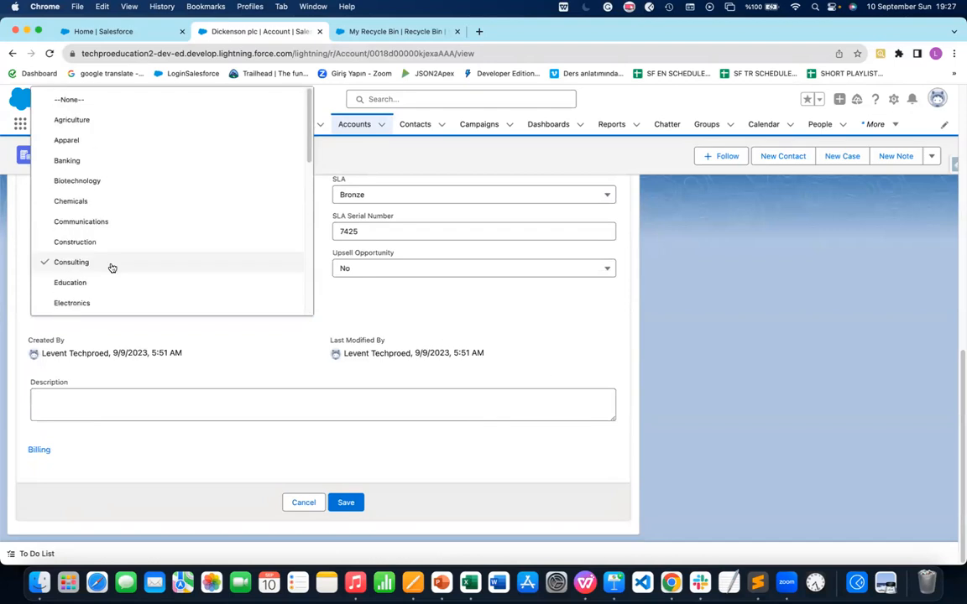
scroll(126, 252, up, 5)
click(104, 304)
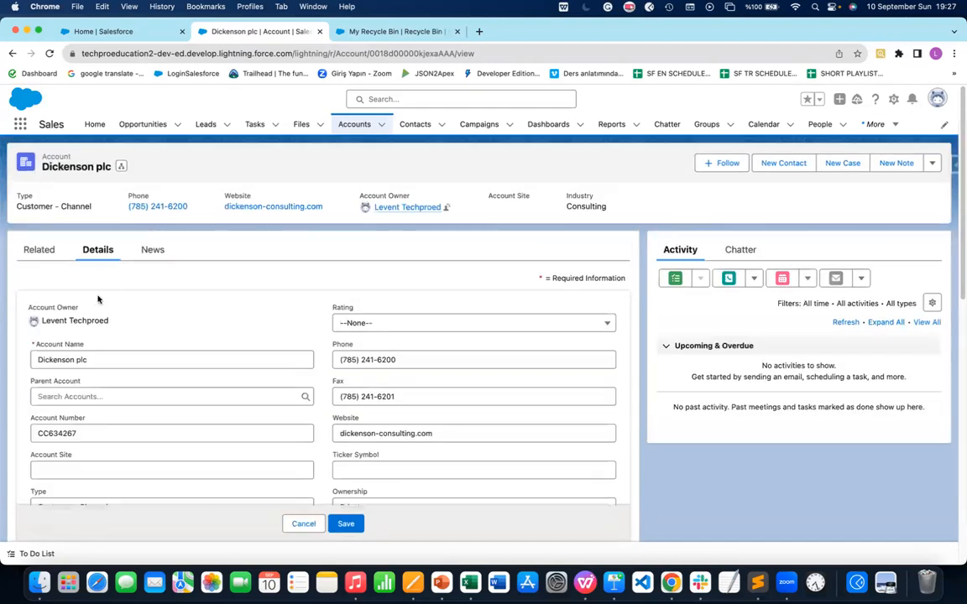
scroll(183, 359, down, 1)
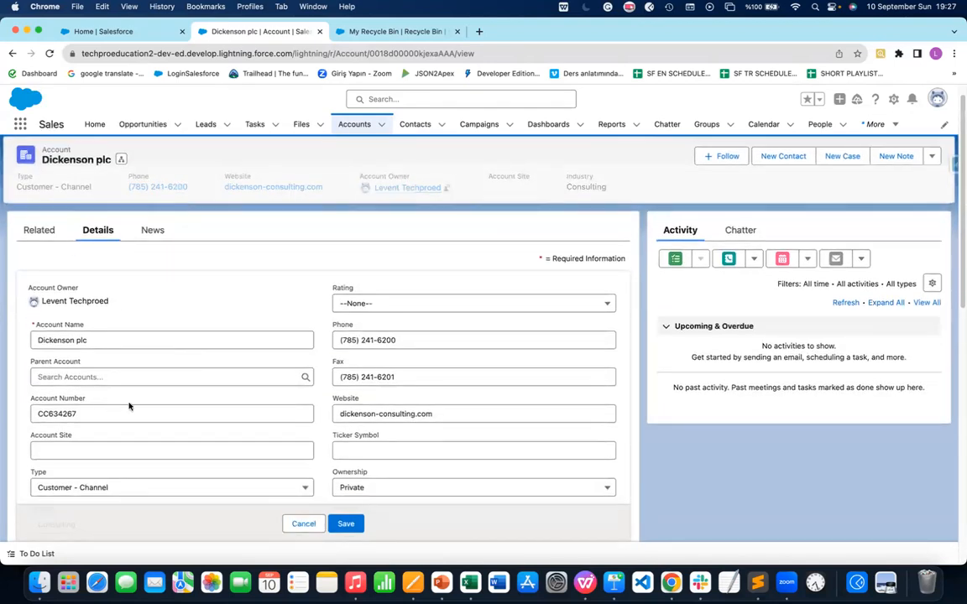
scroll(129, 406, down, 1)
scroll(63, 289, down, 3)
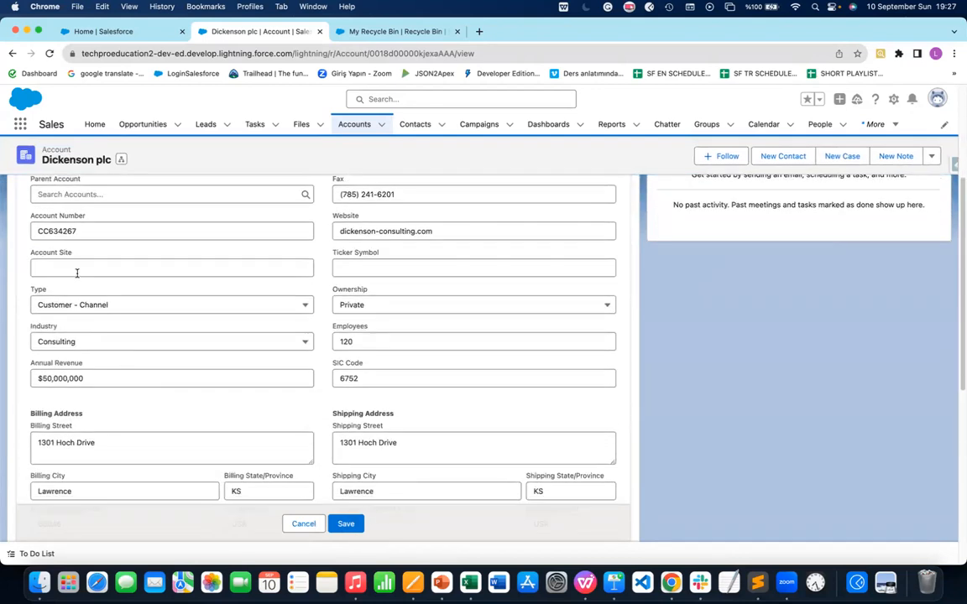
click(281, 305)
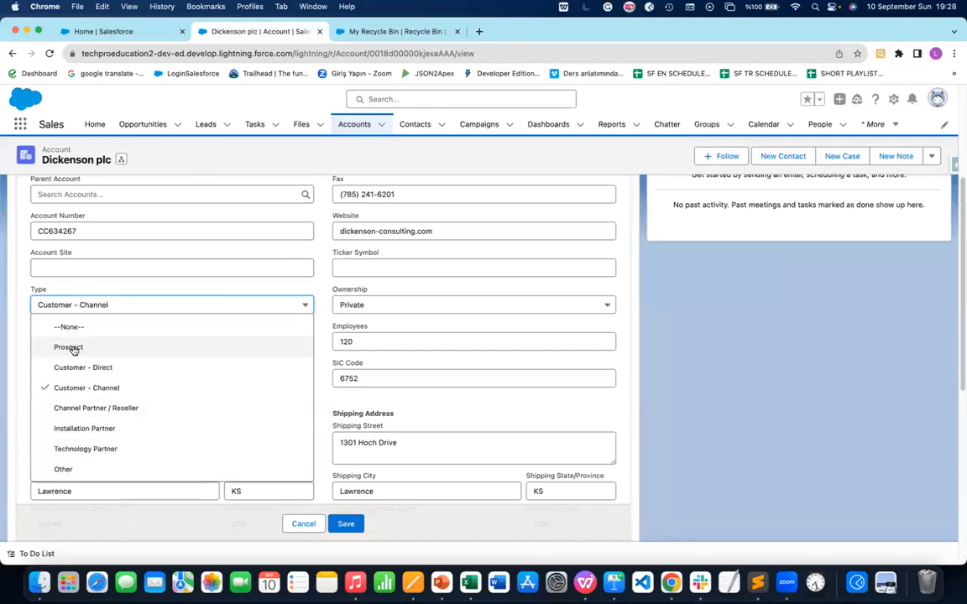
click(27, 309)
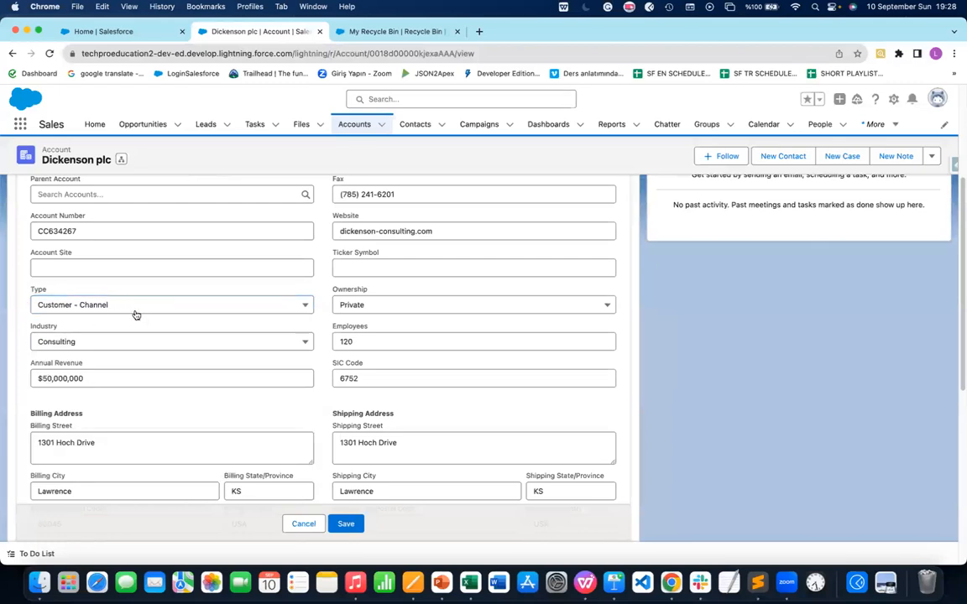
scroll(143, 319, up, 1)
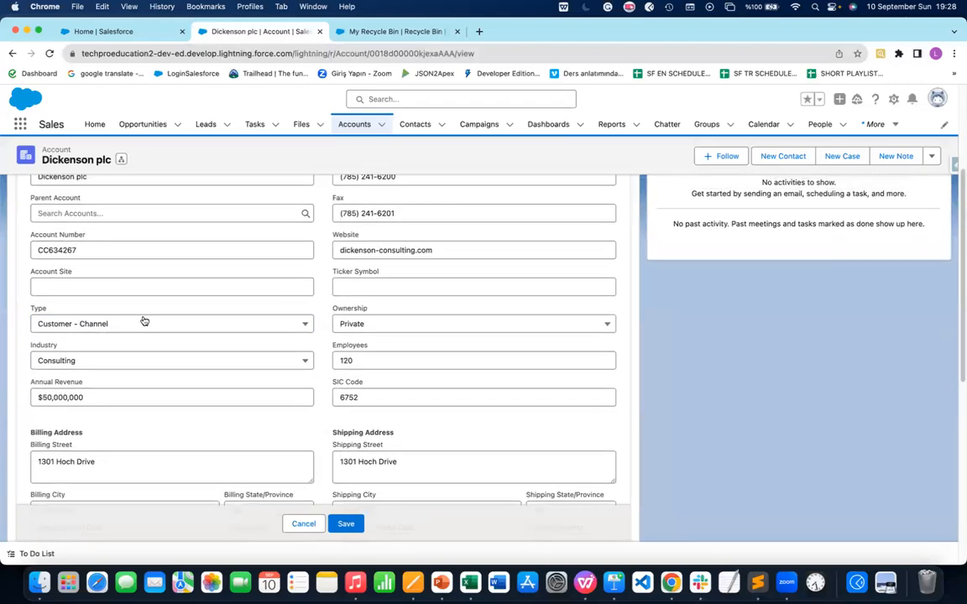
scroll(175, 328, down, 5)
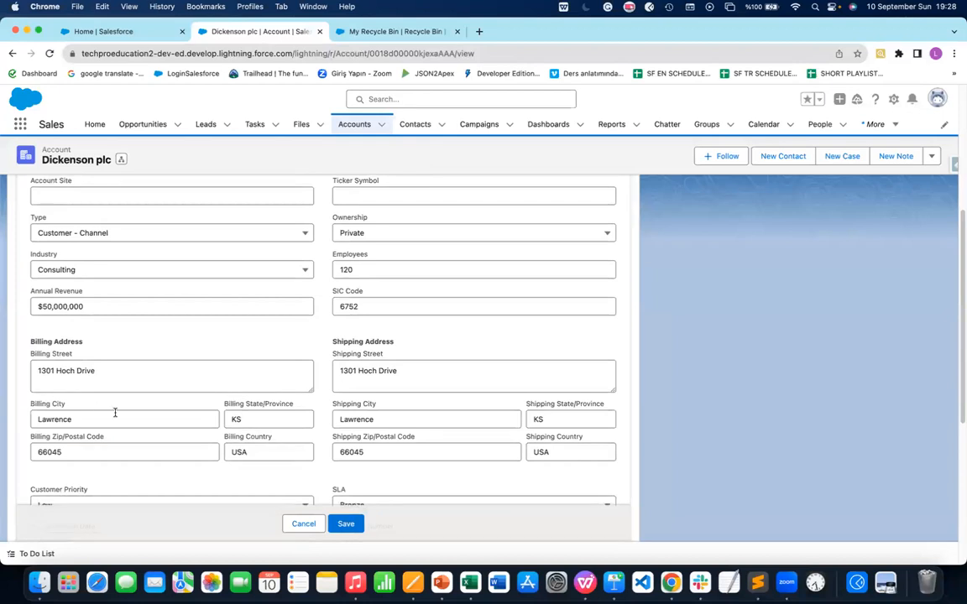
scroll(301, 340, down, 7)
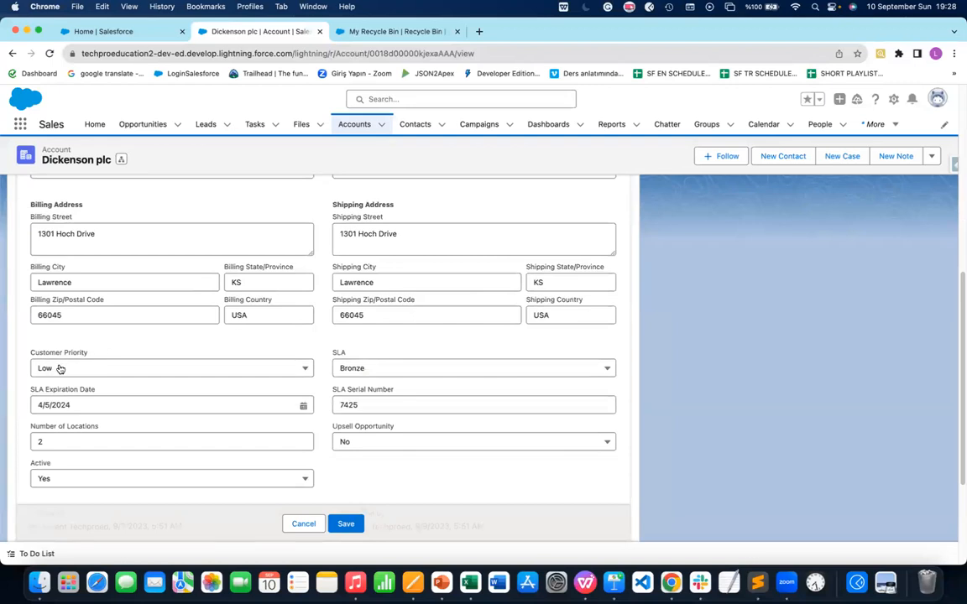
click(279, 372)
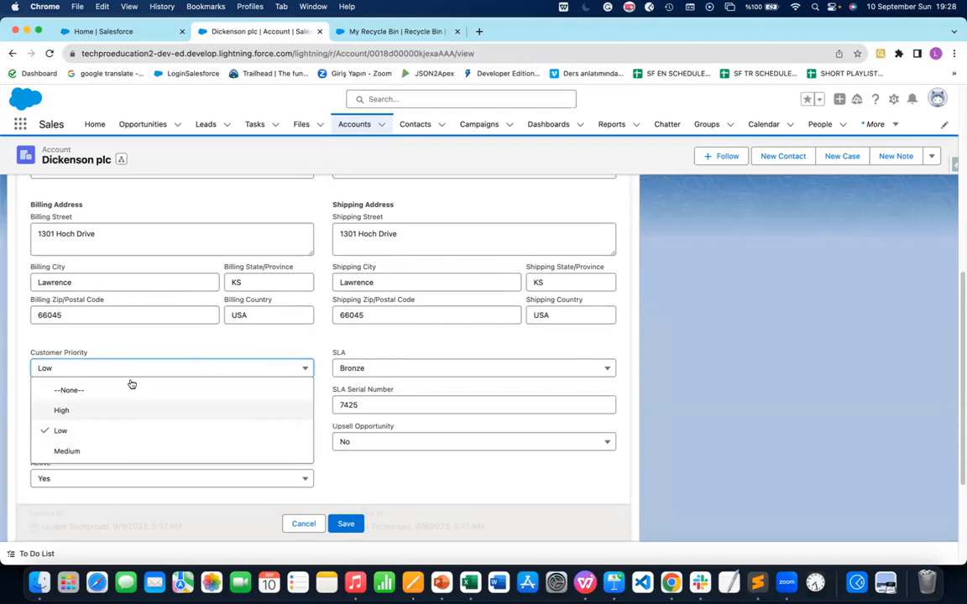
click(102, 337)
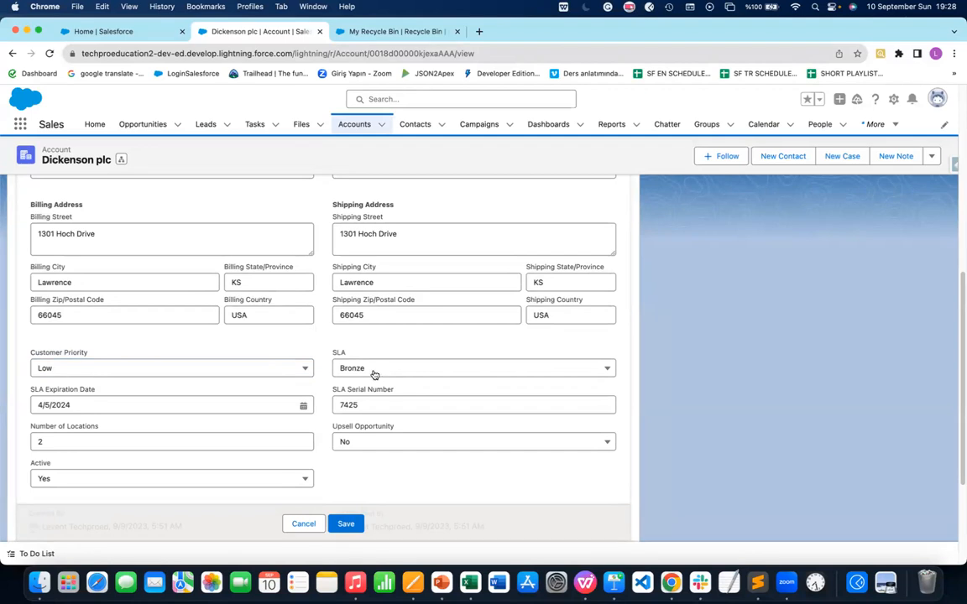
click(604, 370)
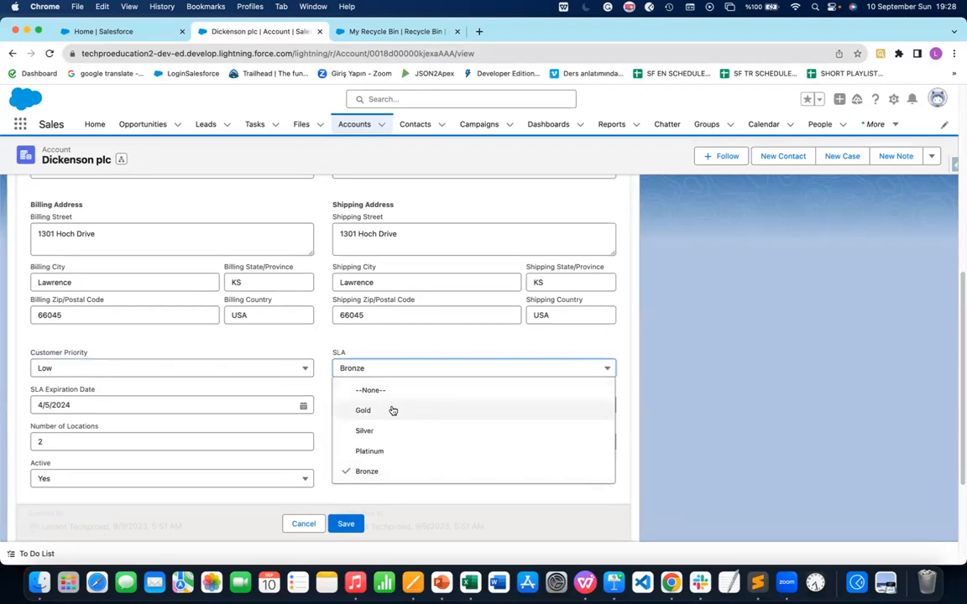
click(348, 318)
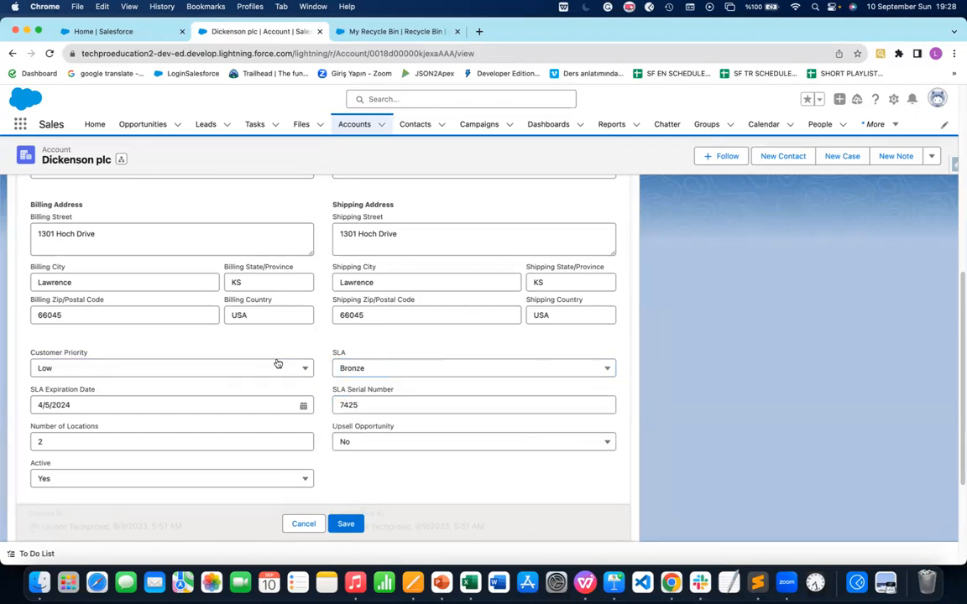
click(282, 370)
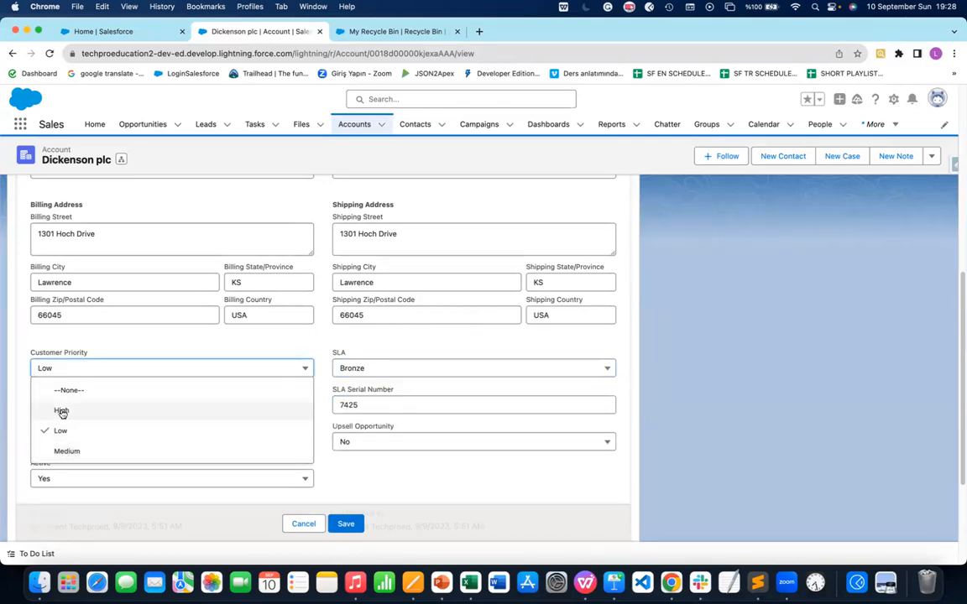
click(152, 368)
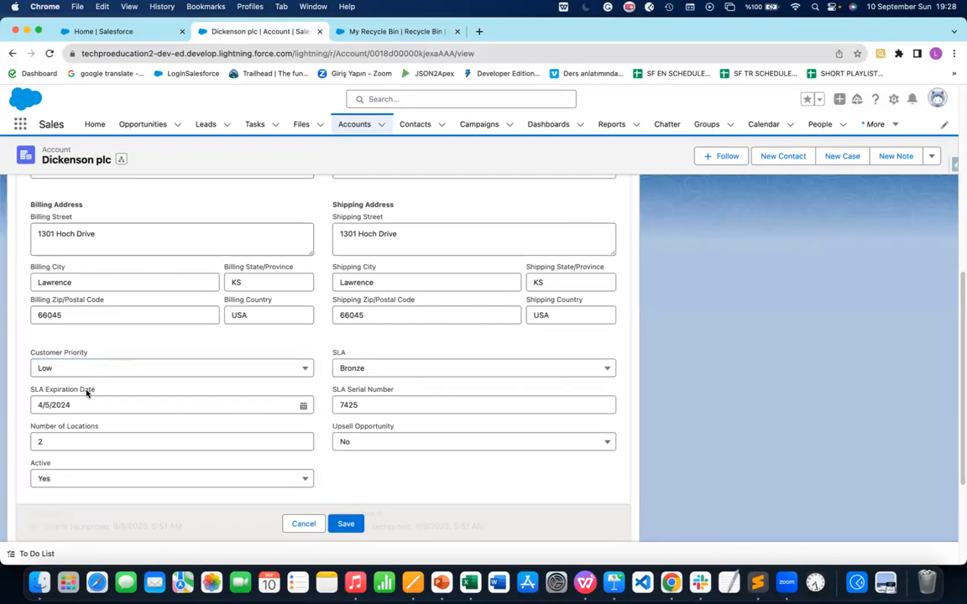
scroll(341, 392, down, 2)
scroll(340, 370, down, 3)
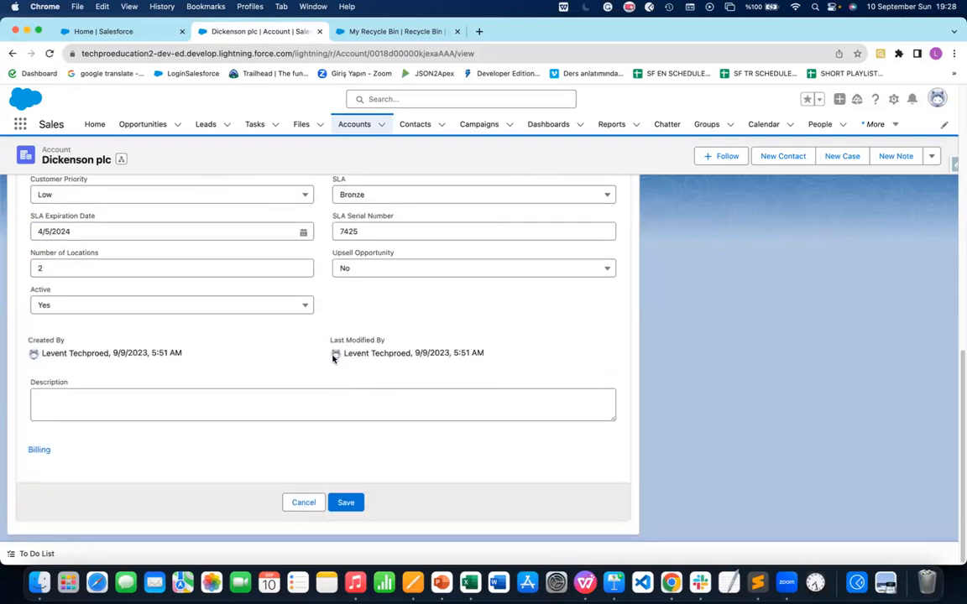
scroll(335, 358, up, 2)
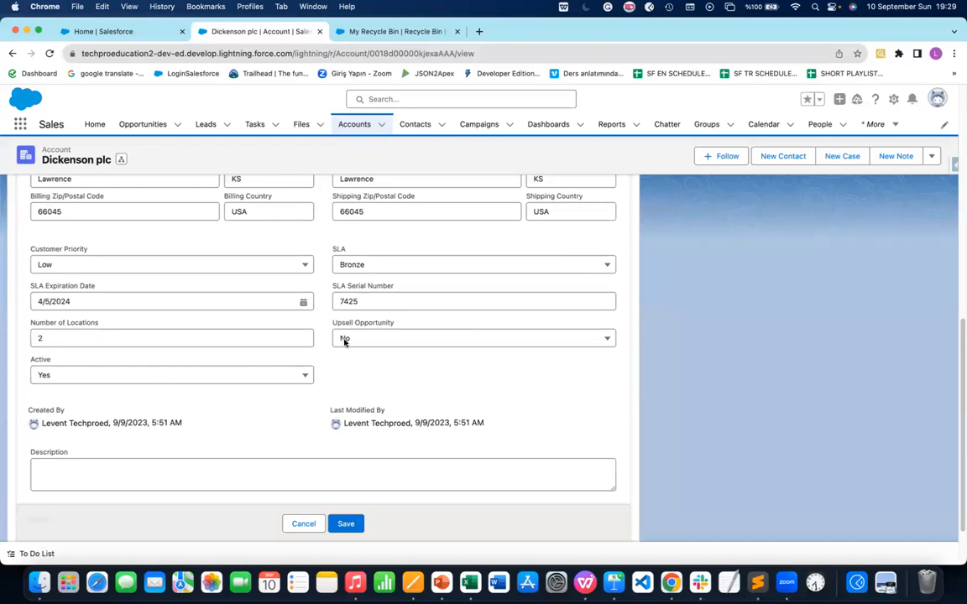
click(596, 267)
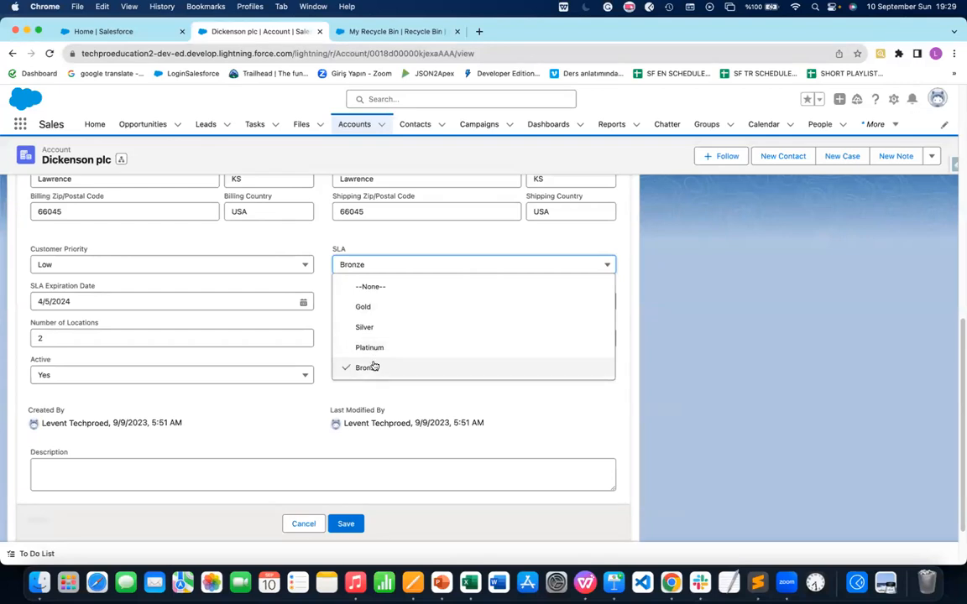
click(206, 220)
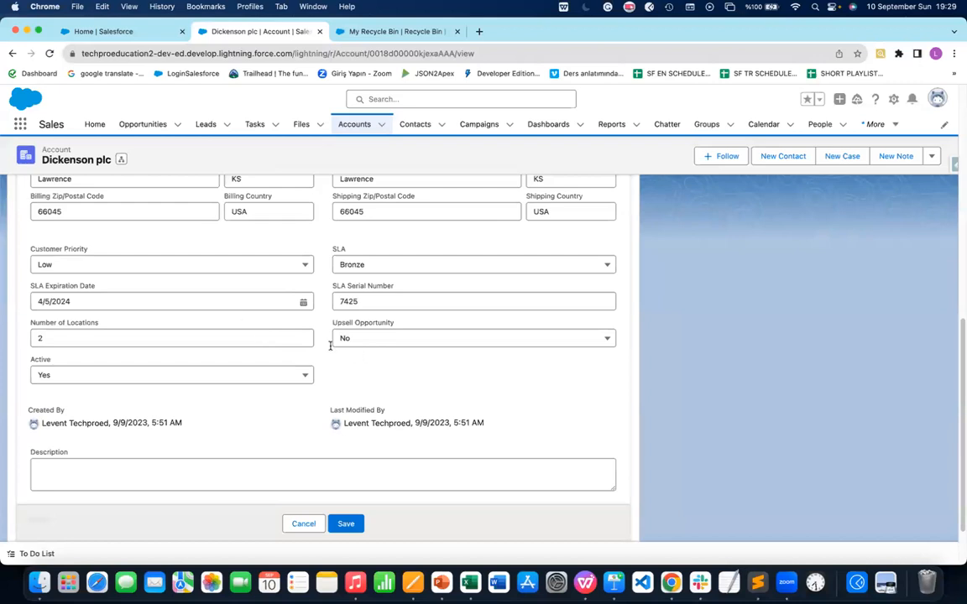
scroll(269, 300, up, 1)
scroll(269, 299, up, 3)
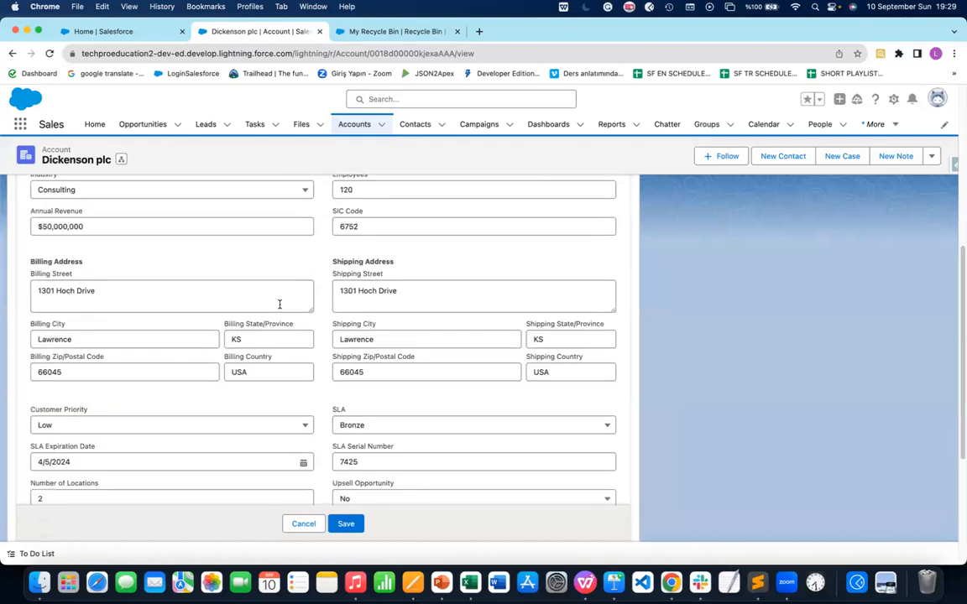
scroll(285, 283, up, 5)
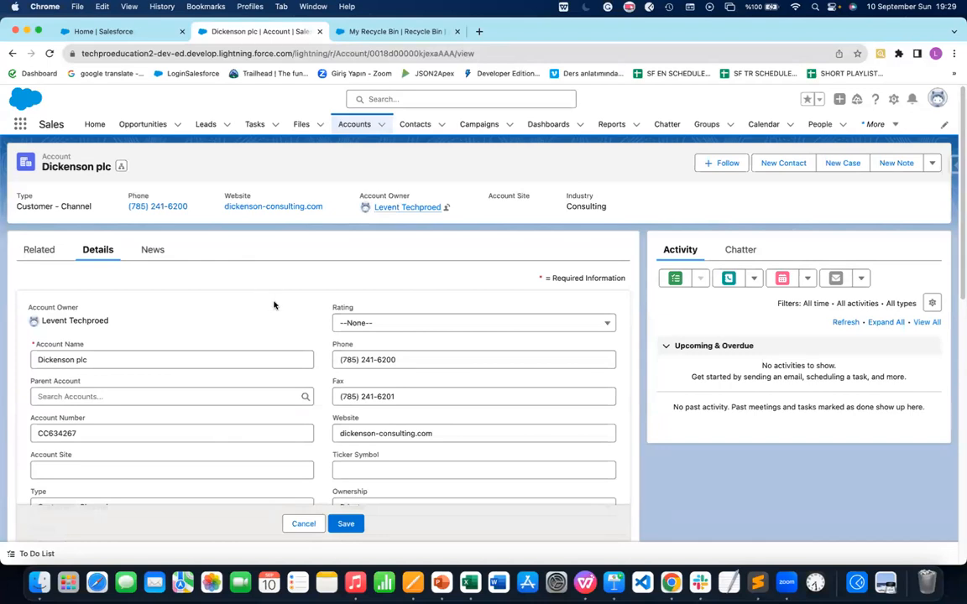
scroll(252, 290, down, 5)
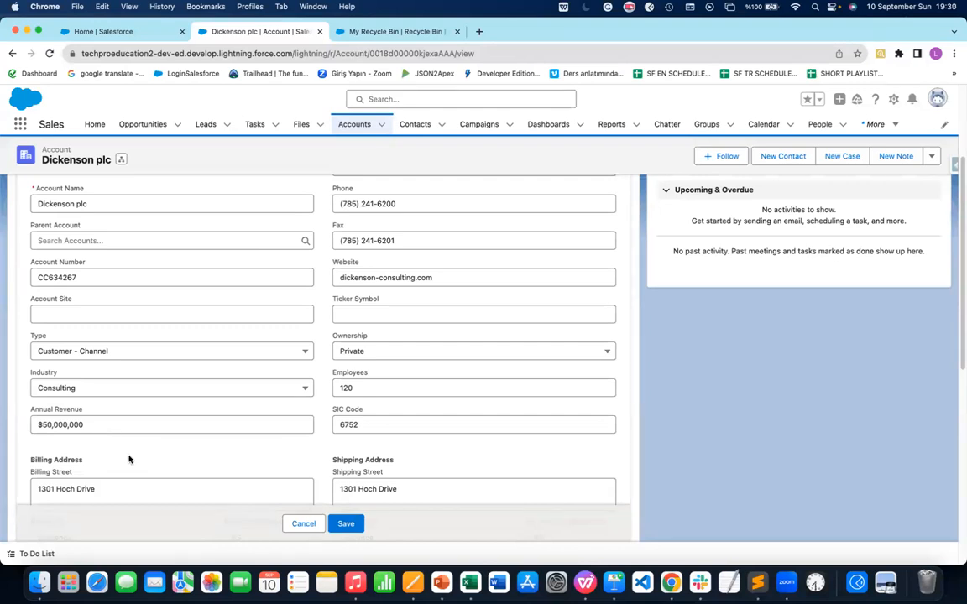
scroll(172, 438, down, 5)
scroll(179, 437, down, 1)
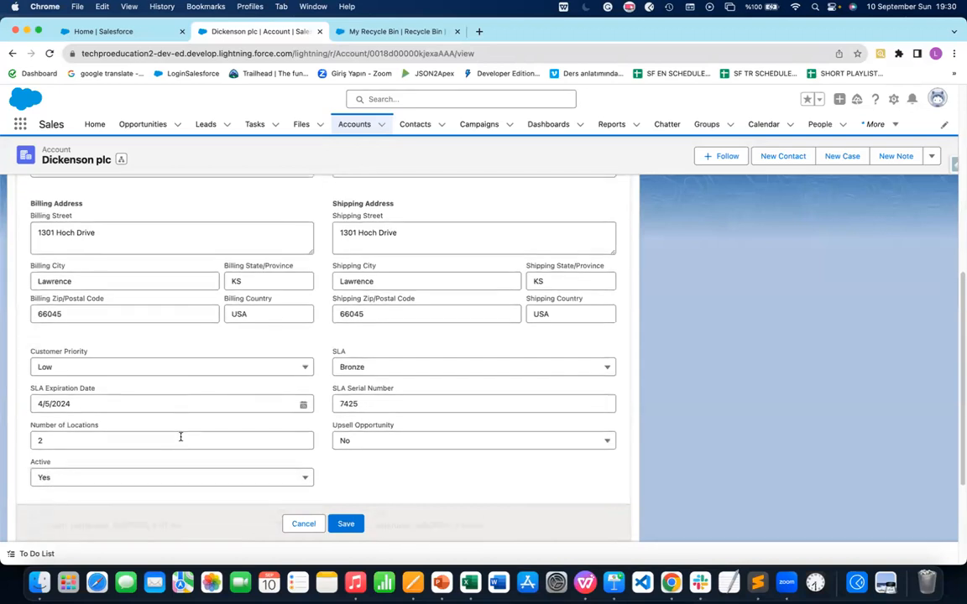
scroll(181, 437, down, 2)
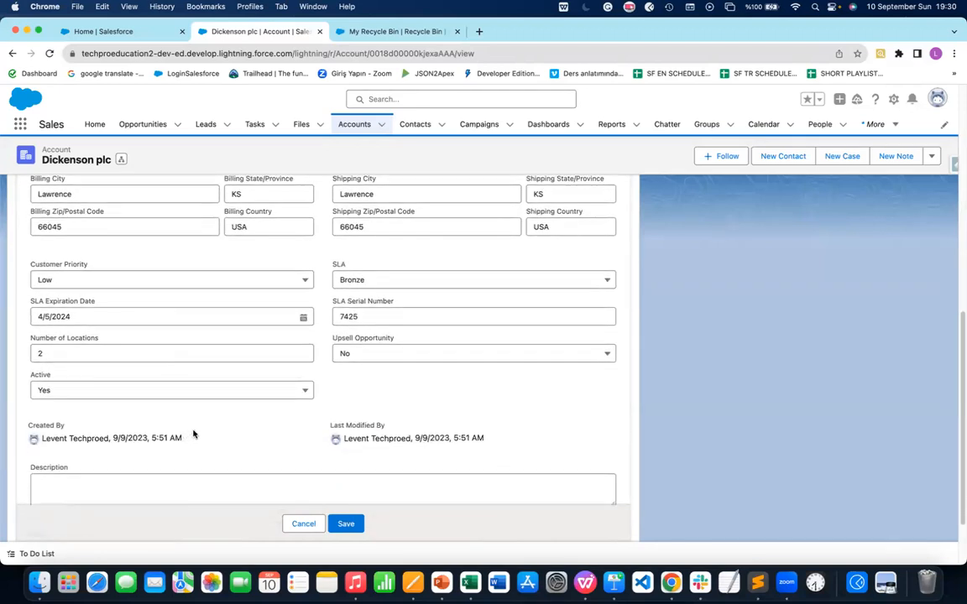
scroll(196, 435, up, 1)
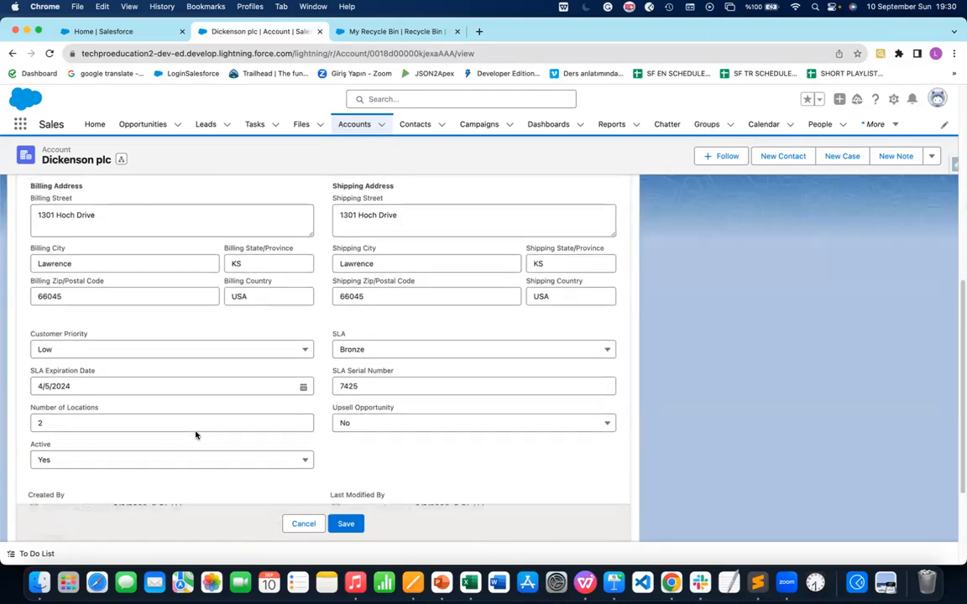
scroll(240, 430, up, 2)
scroll(242, 432, up, 2)
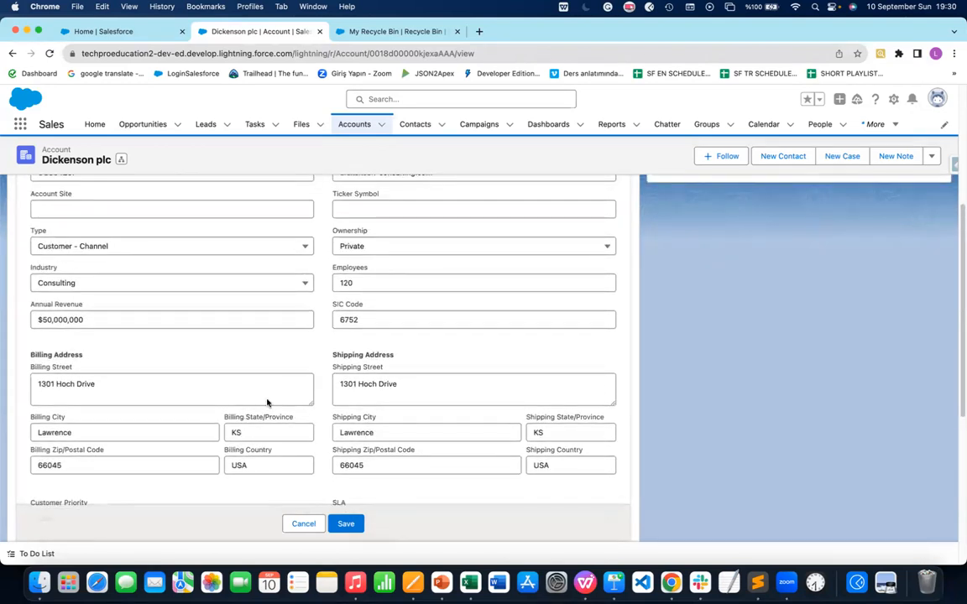
In the Dickenson plc edit form, pick Gold in the SLA picklist and save
click(356, 208)
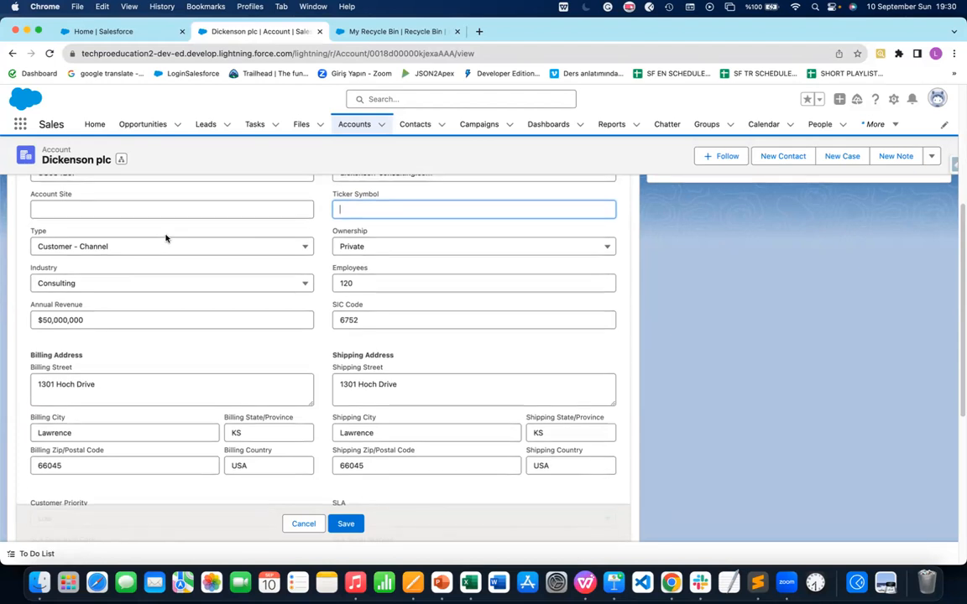
scroll(168, 235, up, 1)
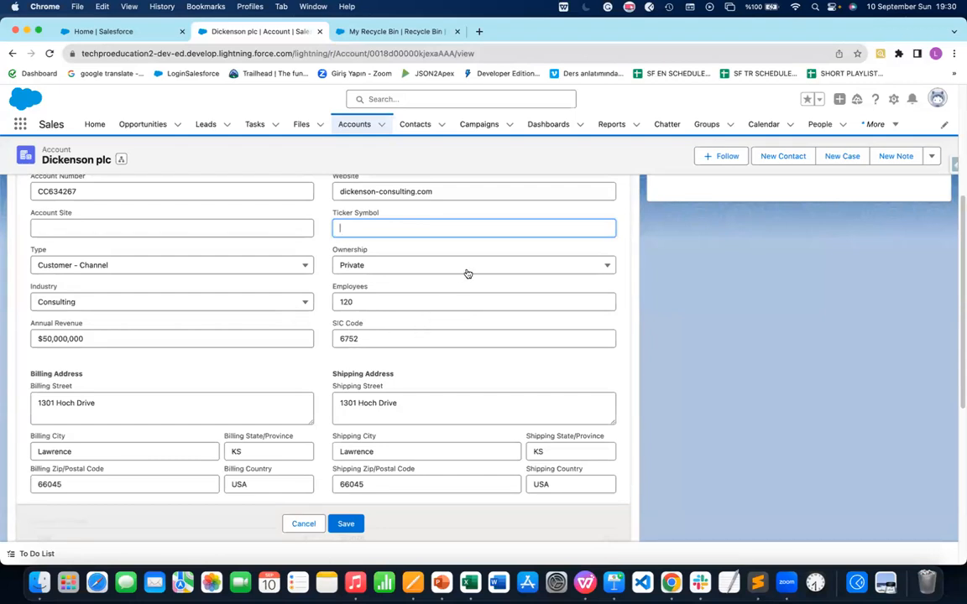
scroll(459, 334, up, 5)
scroll(460, 333, down, 5)
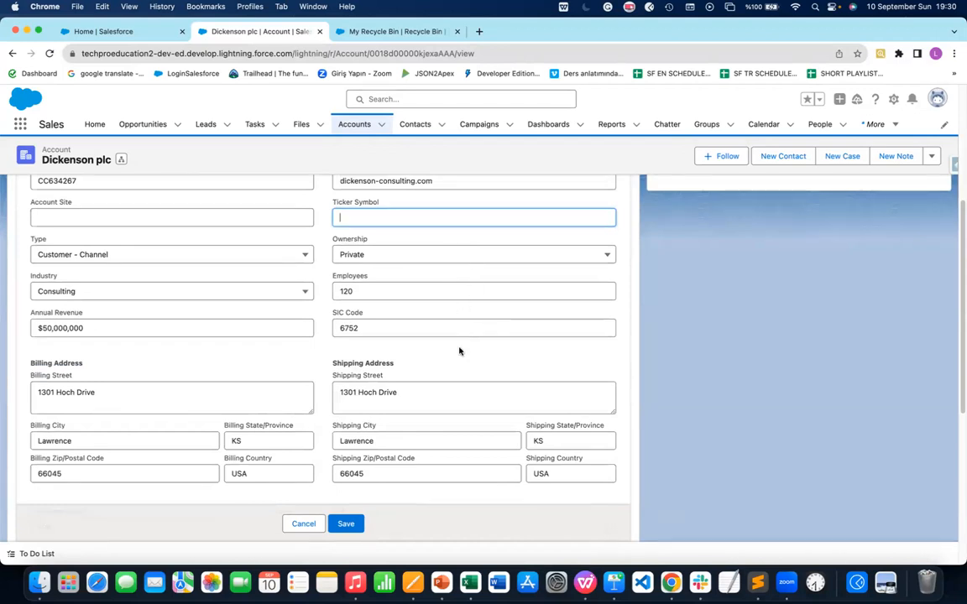
scroll(460, 351, down, 4)
scroll(460, 351, down, 1)
click(492, 347)
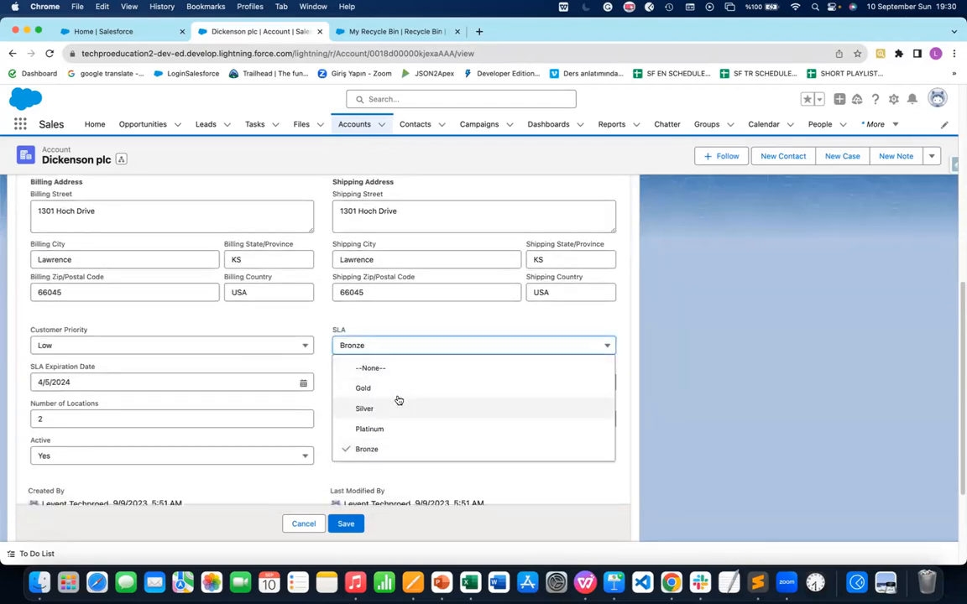
click(369, 389)
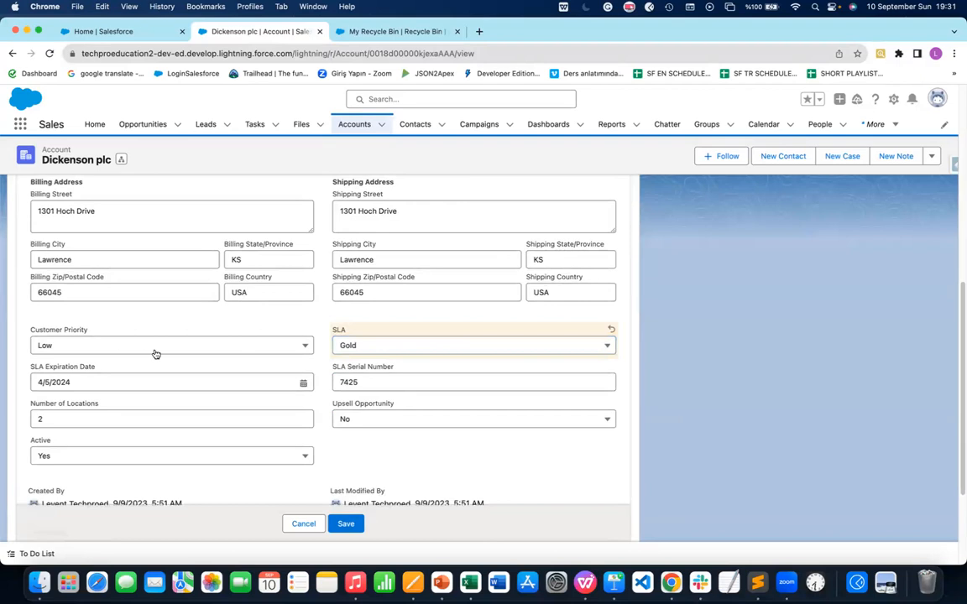
click(353, 522)
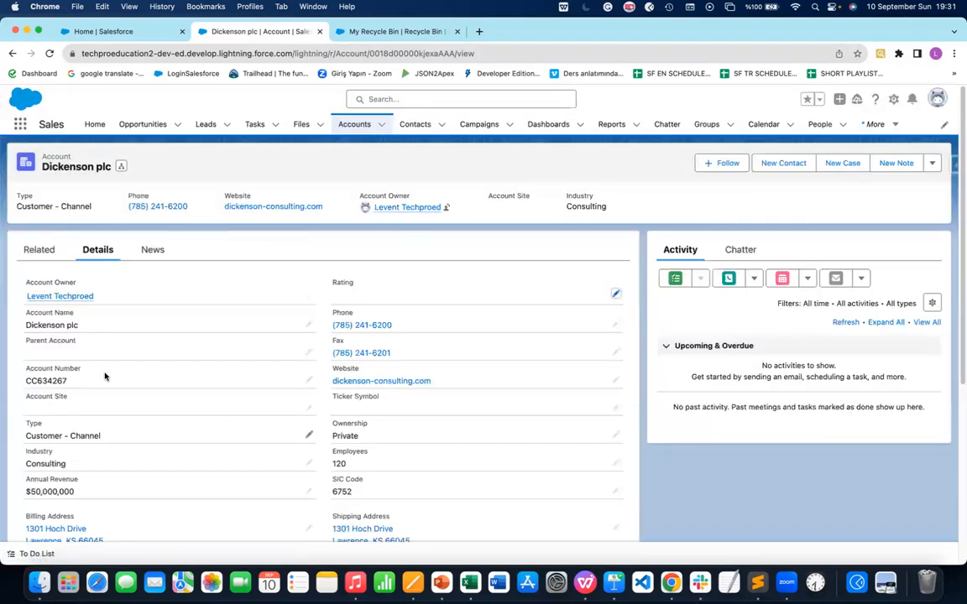
Switch Dickenson plc's SLA picklist back to Bronze and save the record
scroll(202, 400, down, 2)
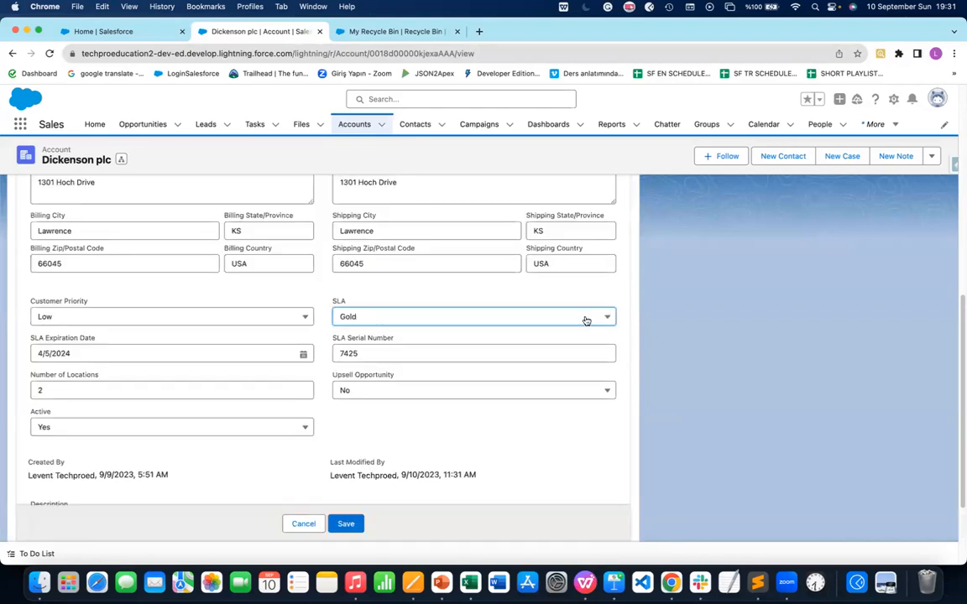
click(583, 318)
click(367, 421)
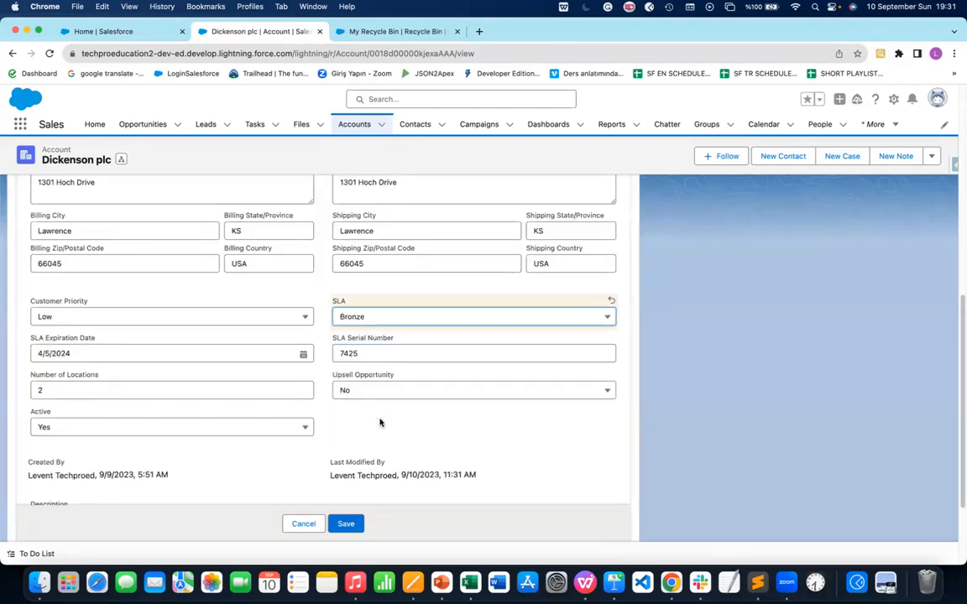
click(350, 523)
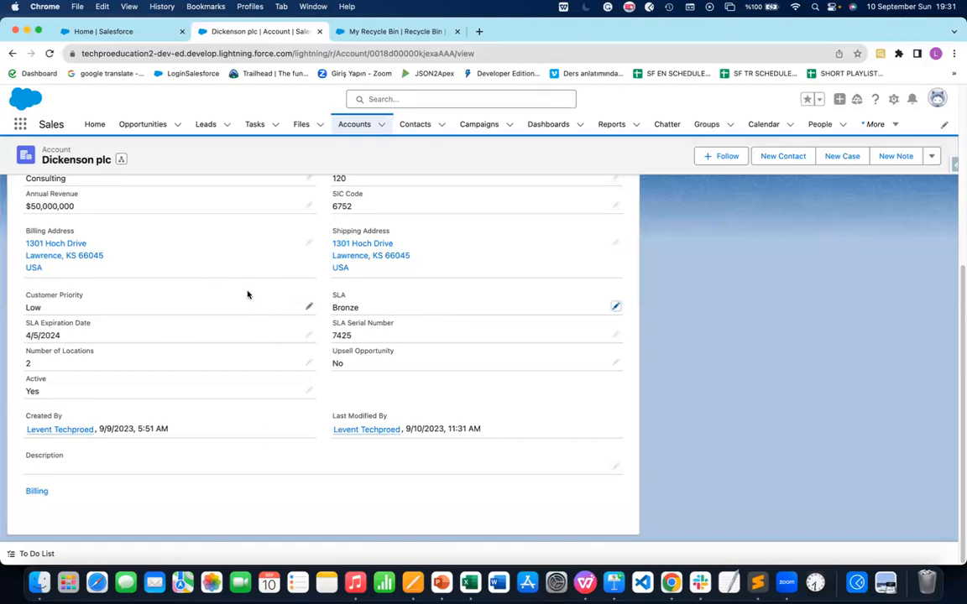
Review the saved account showing SLA Bronze, then switch to the Keynote Accounts slide
scroll(254, 296, up, 1)
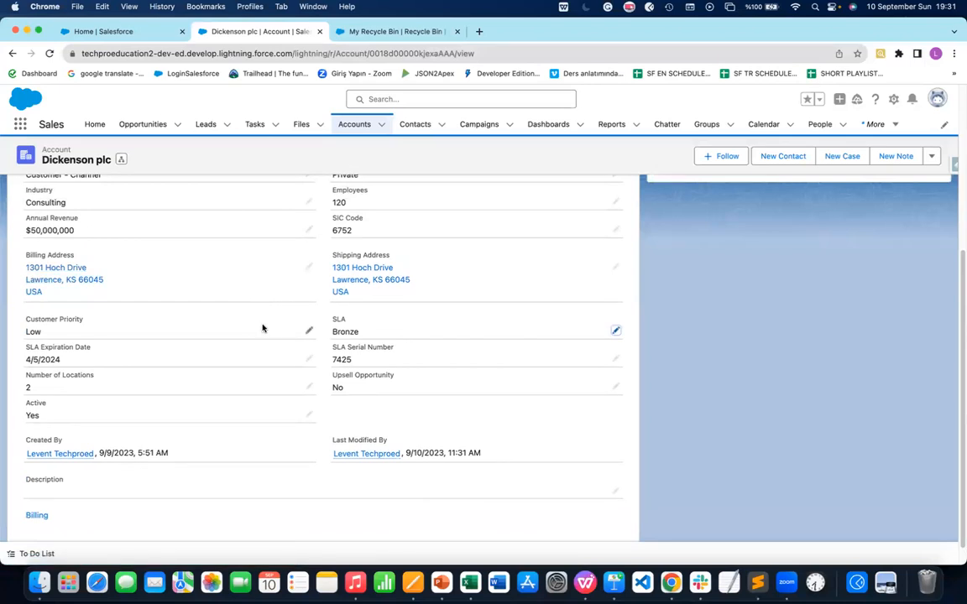
scroll(263, 328, up, 5)
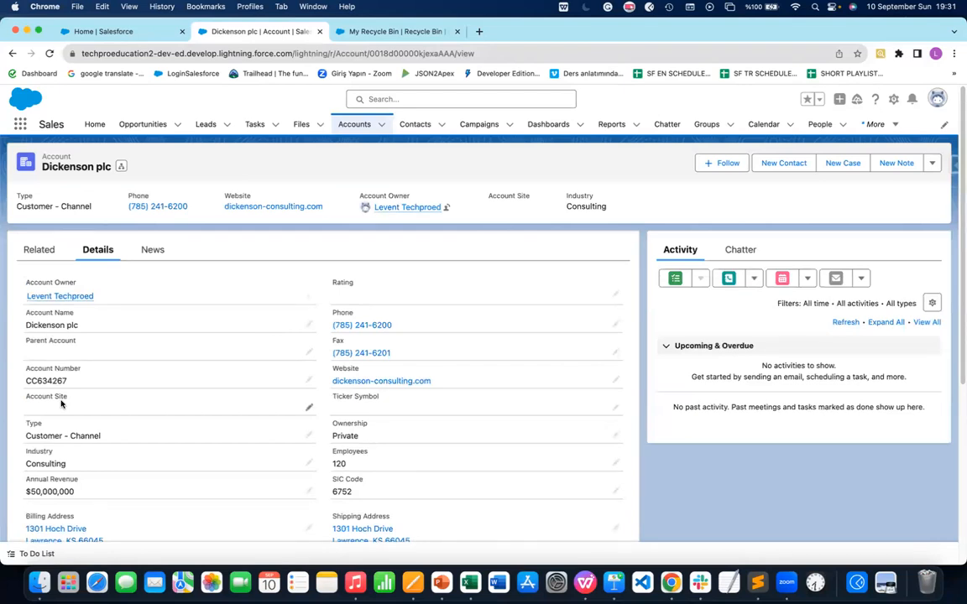
scroll(176, 415, down, 5)
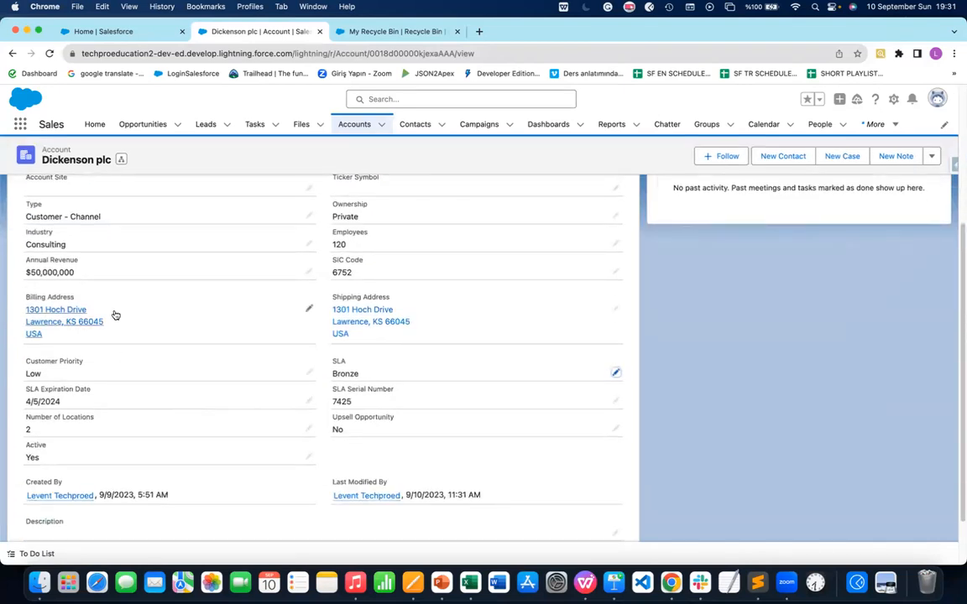
scroll(139, 319, up, 2)
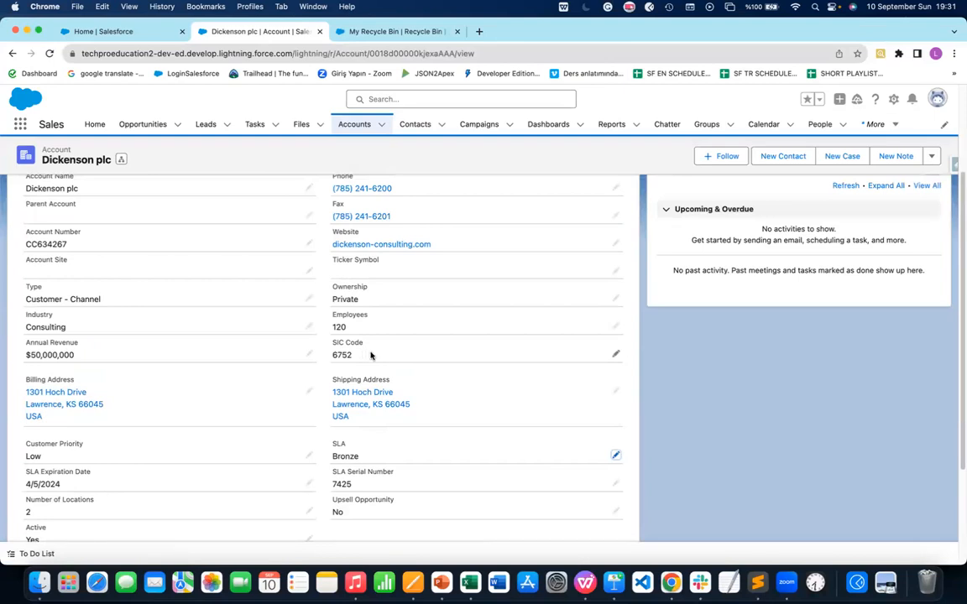
scroll(373, 356, down, 2)
scroll(421, 356, down, 1)
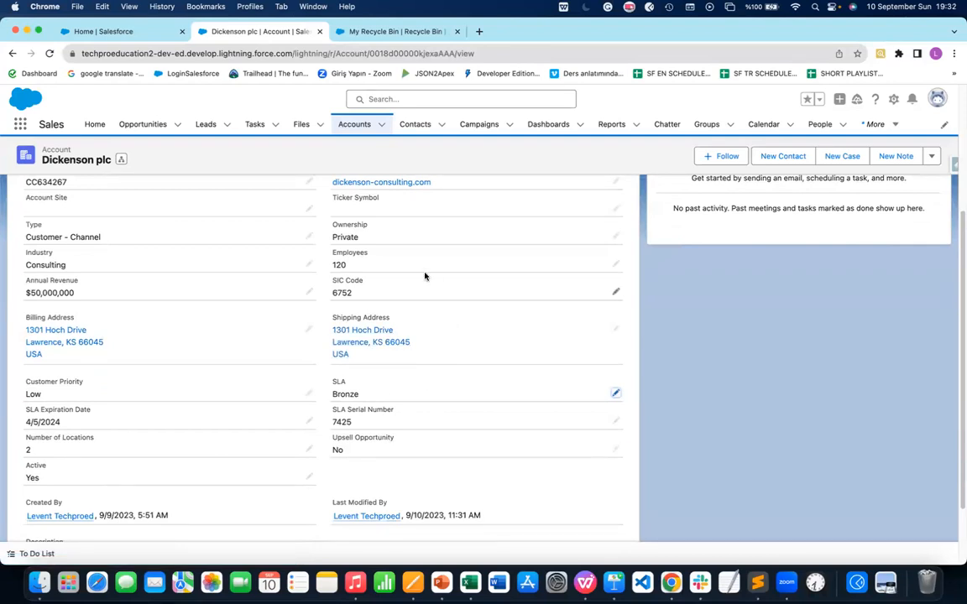
scroll(425, 277, up, 5)
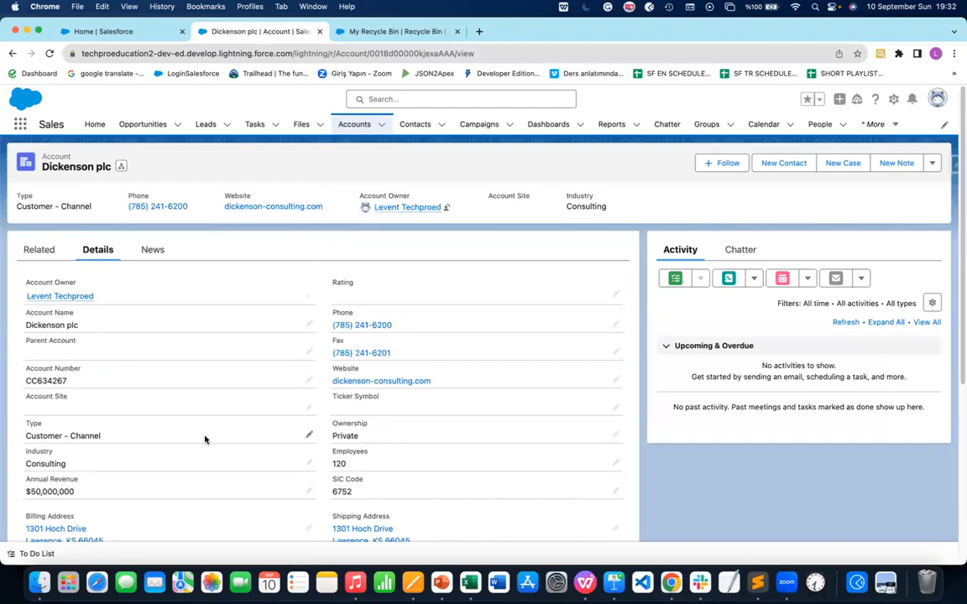
scroll(205, 433, down, 2)
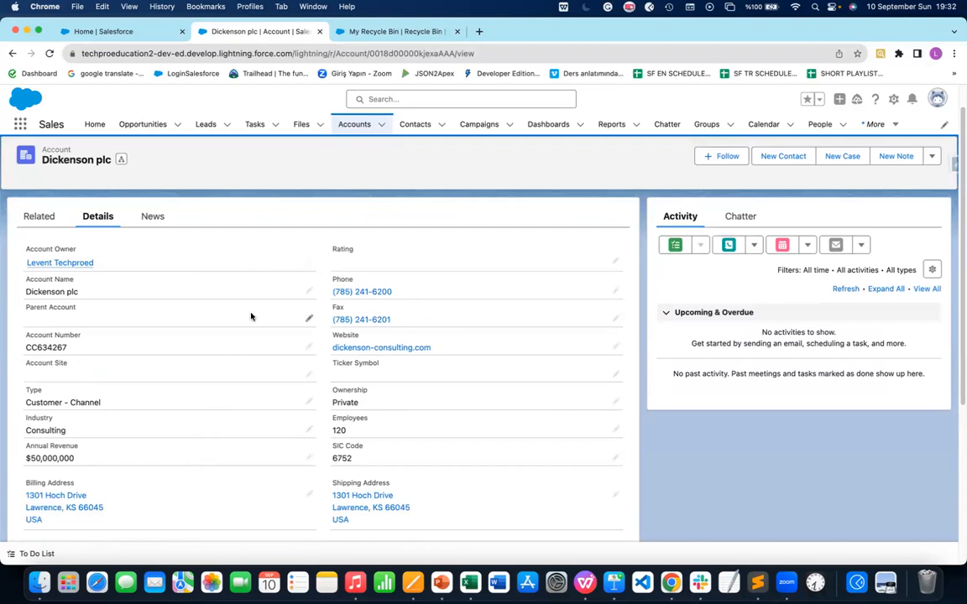
click(613, 582)
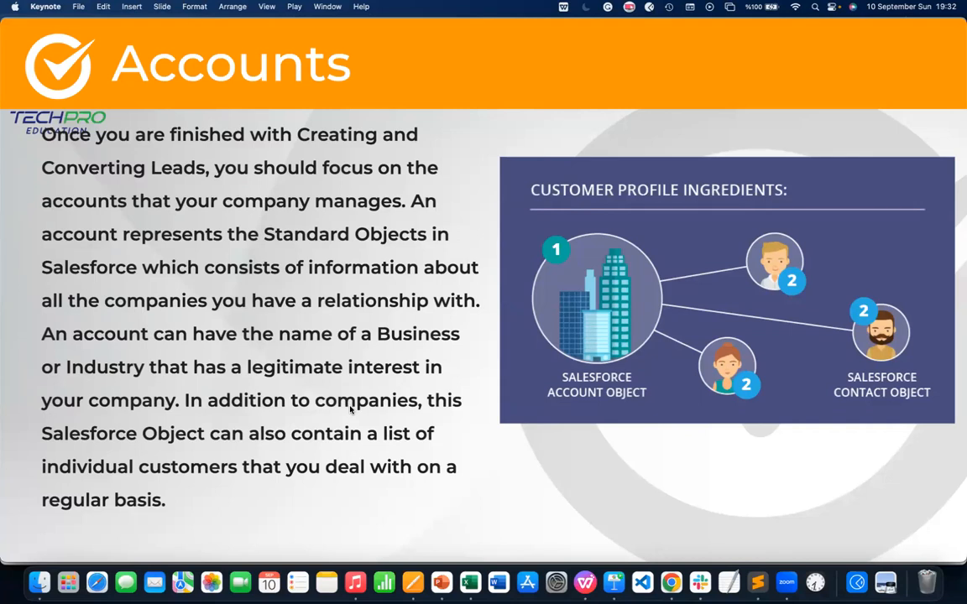
Advance to the Accounts slide listing fields like AccountNumber, AnnualRevenue and BillingAddress
click(401, 308)
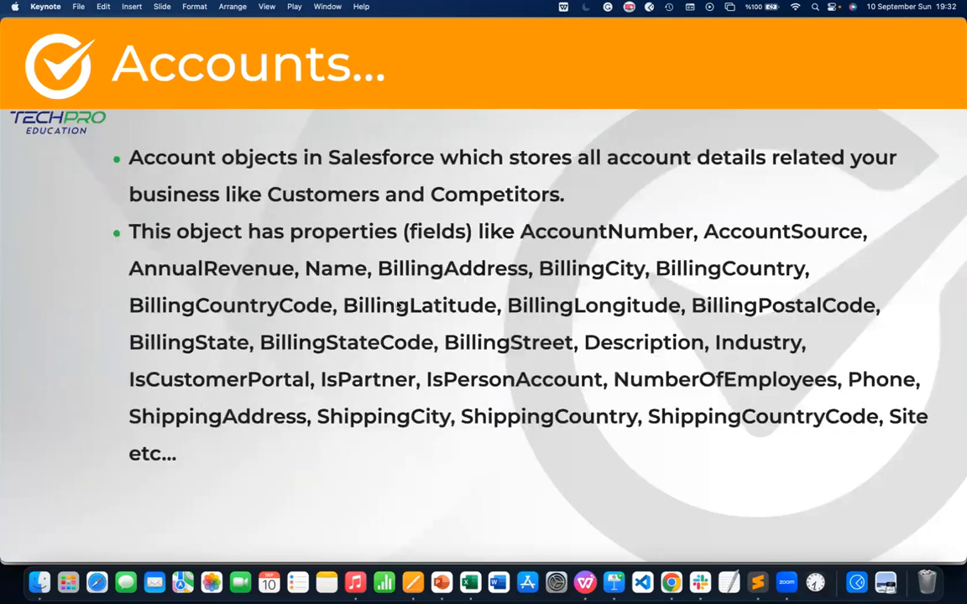
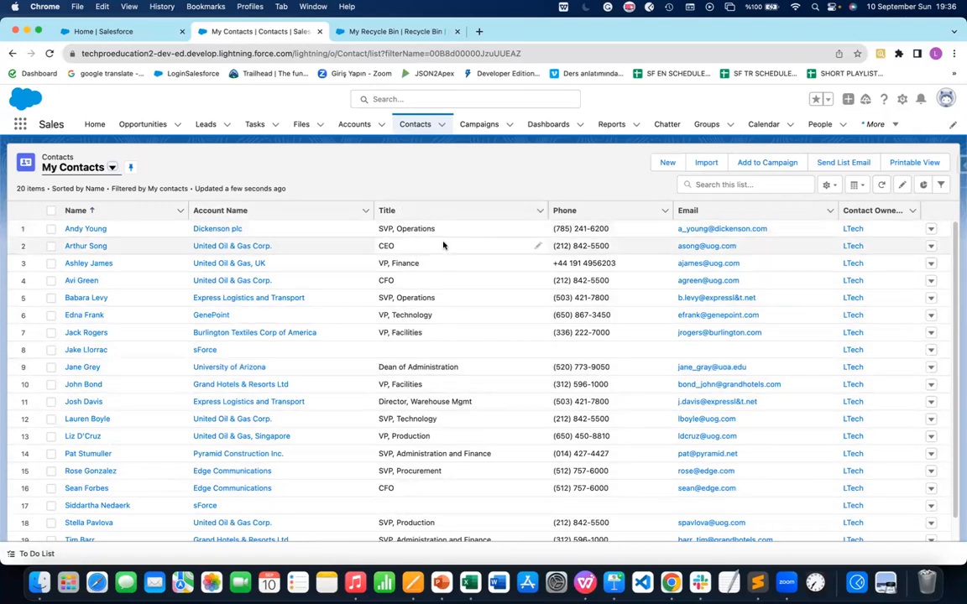
Open the Dickenson plc contact and review its details: SVP, Operations, Internal Operations department
click(96, 231)
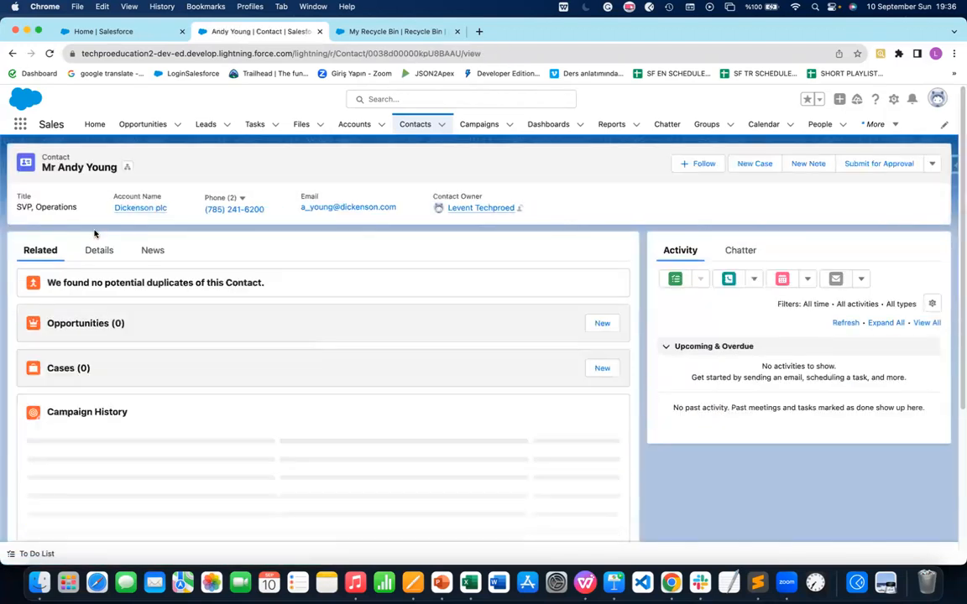
click(99, 250)
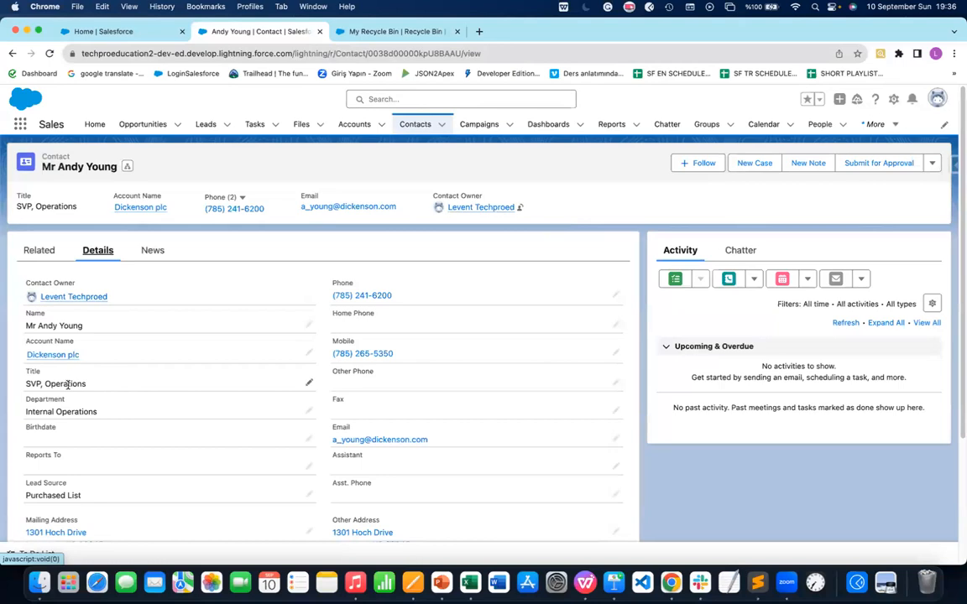
mouse_move(49, 362)
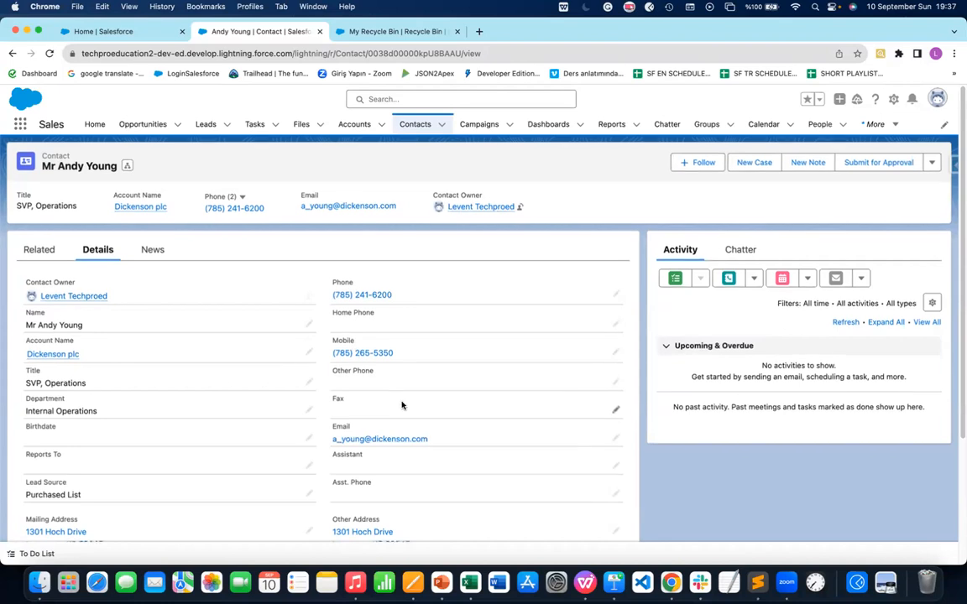
scroll(394, 395, down, 2)
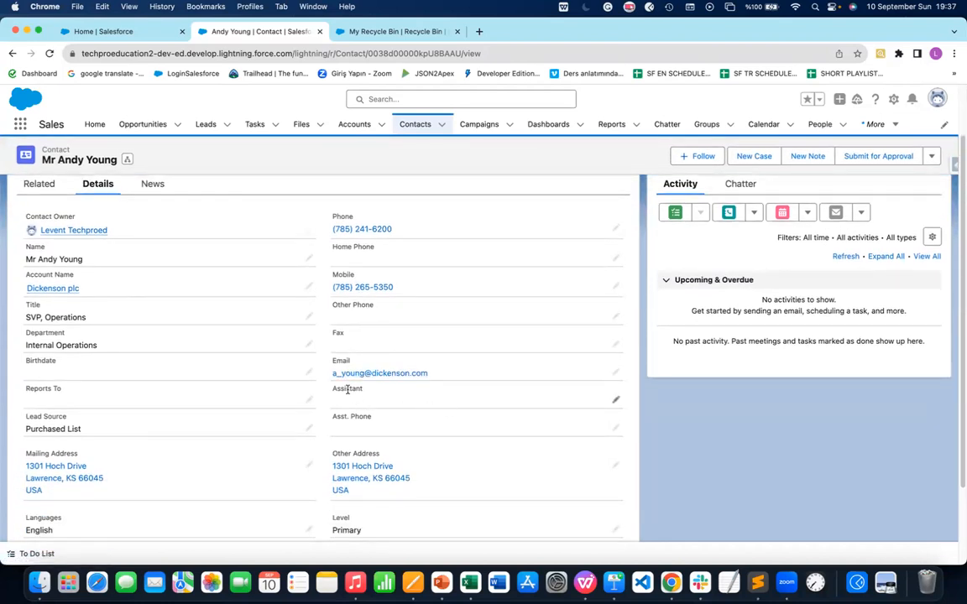
Open the contact's edit form and view the Reports To suggestions without choosing anyone
click(610, 404)
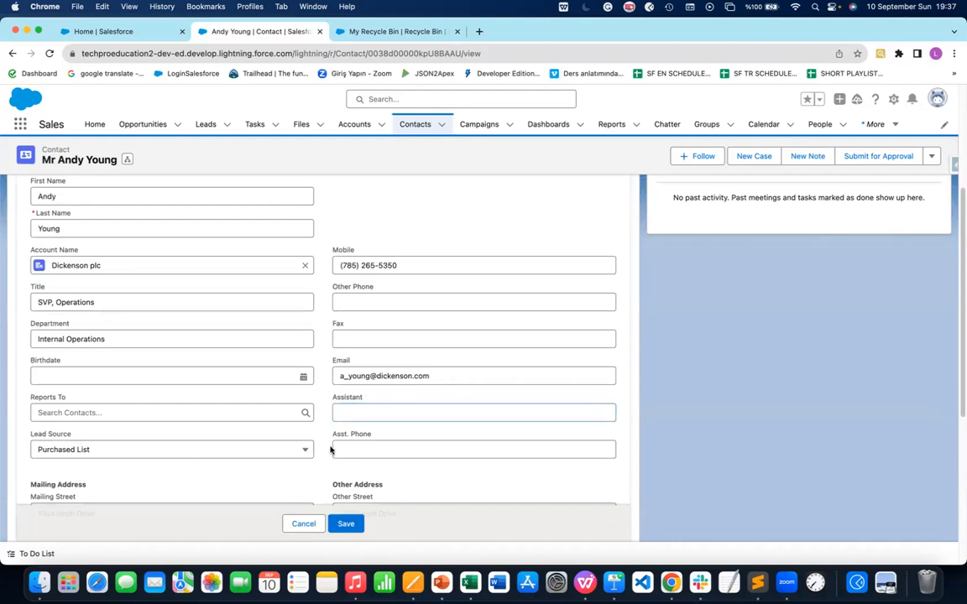
scroll(313, 311, down, 2)
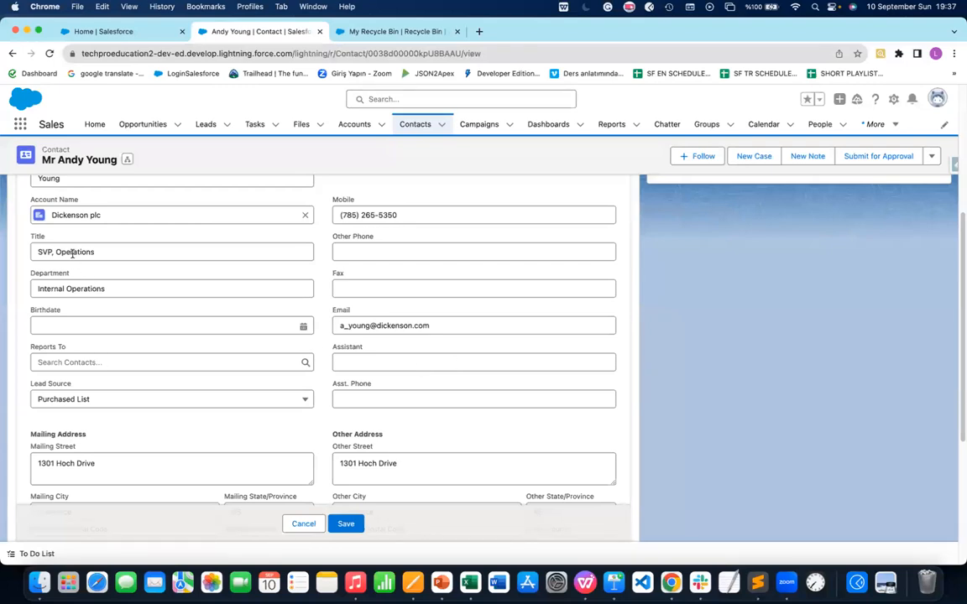
click(58, 362)
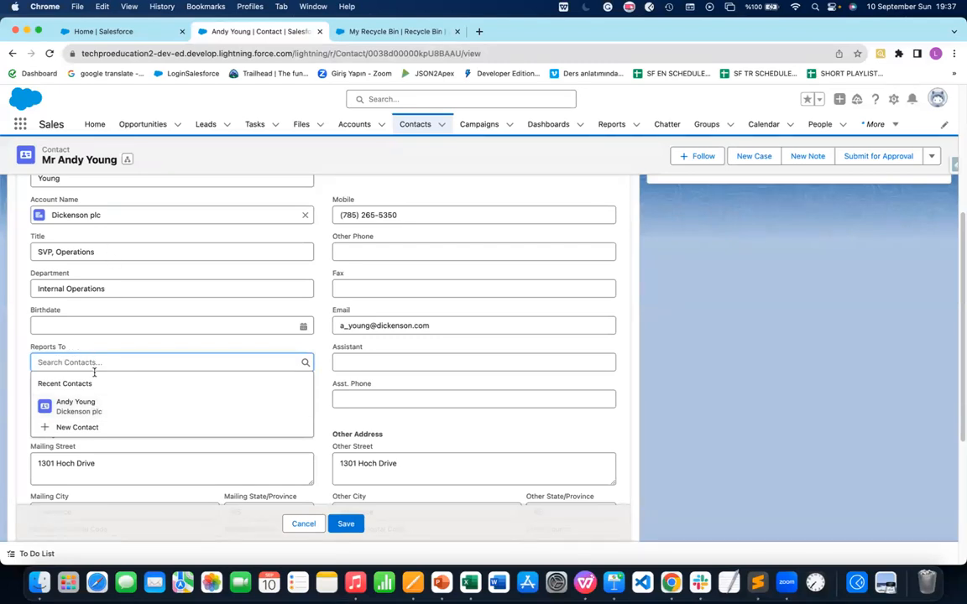
click(71, 345)
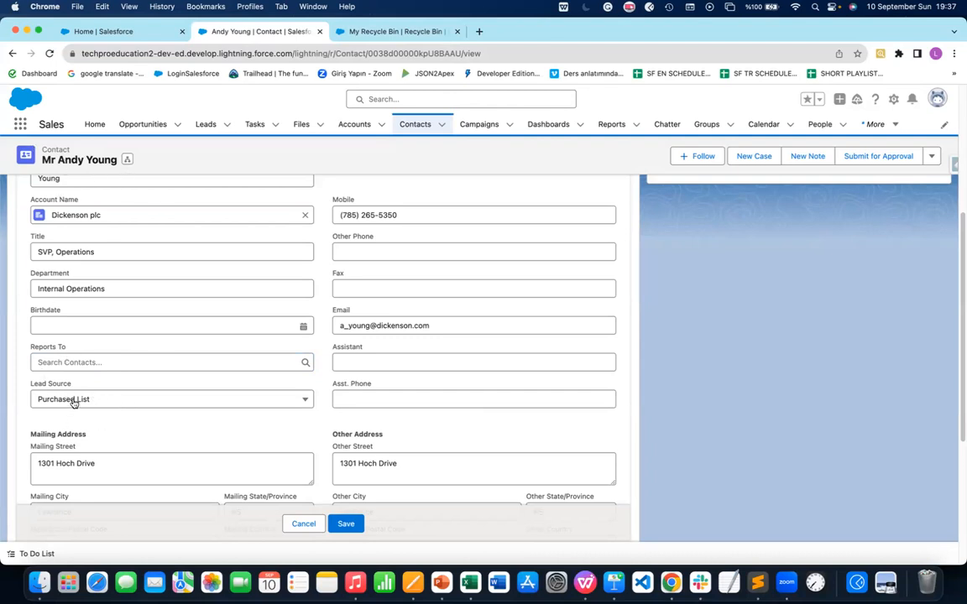
Check the Lead Source and Level picklists, keeping Purchased List and Primary
click(295, 400)
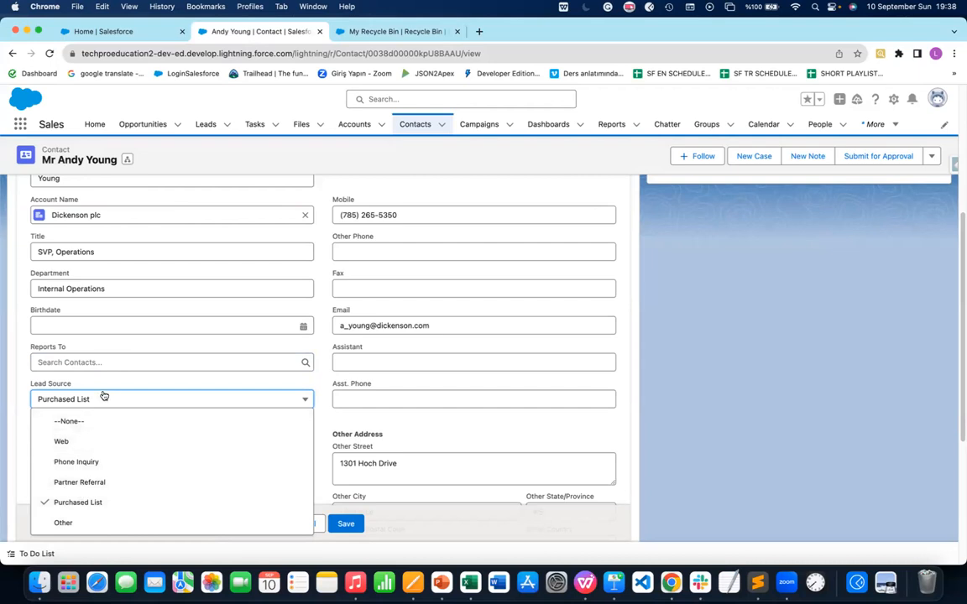
click(92, 346)
scroll(147, 371, down, 2)
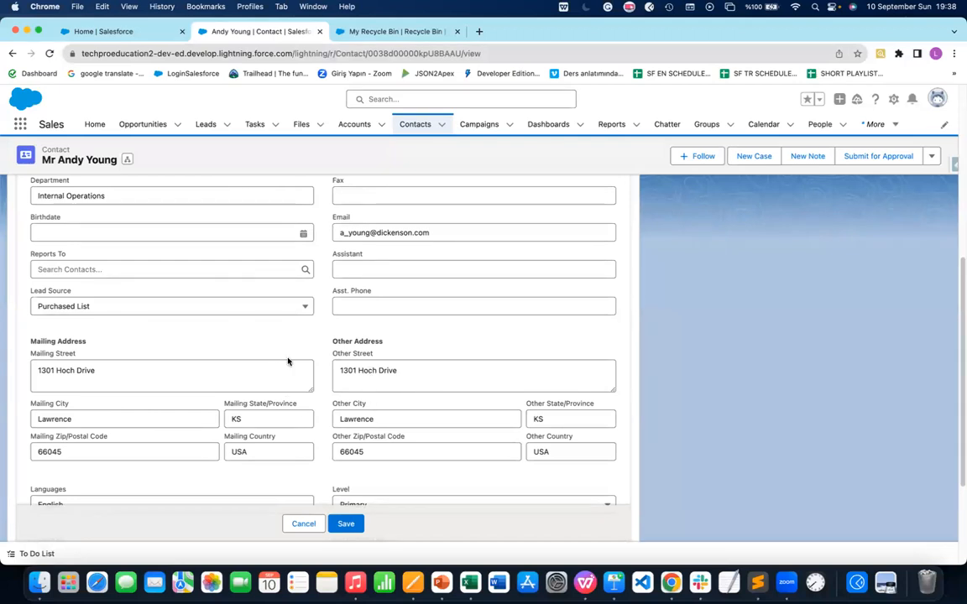
scroll(309, 349, down, 5)
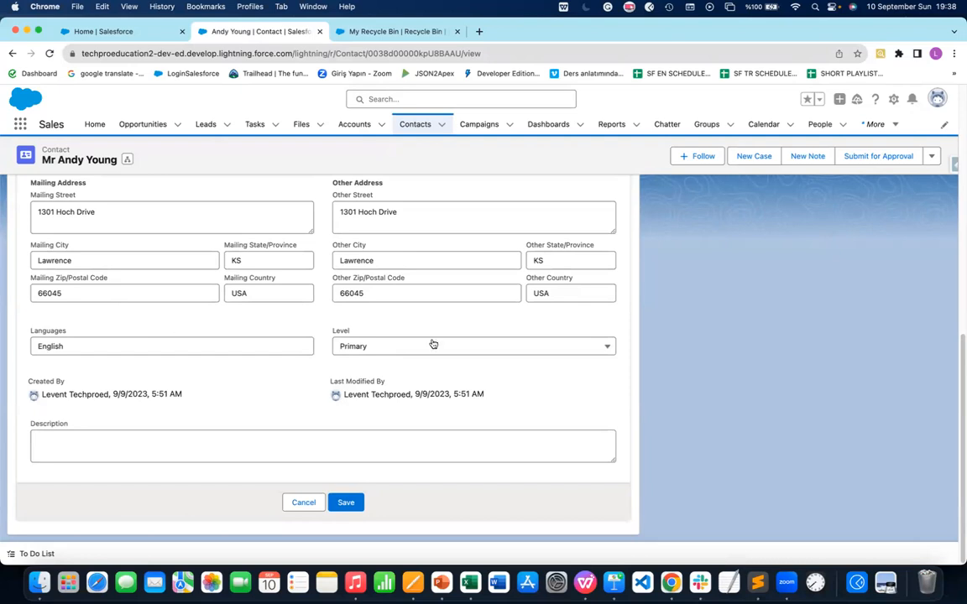
click(578, 352)
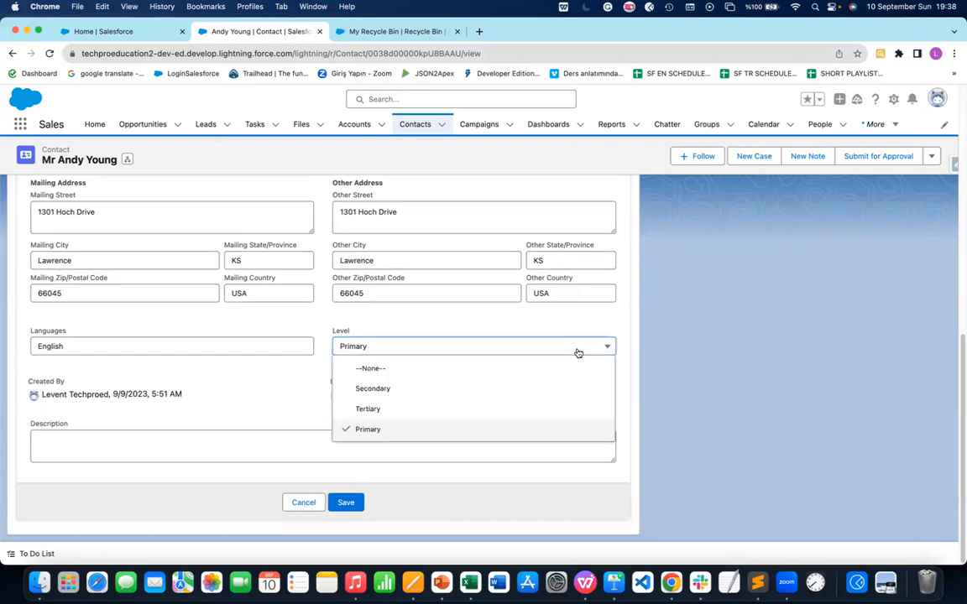
click(272, 392)
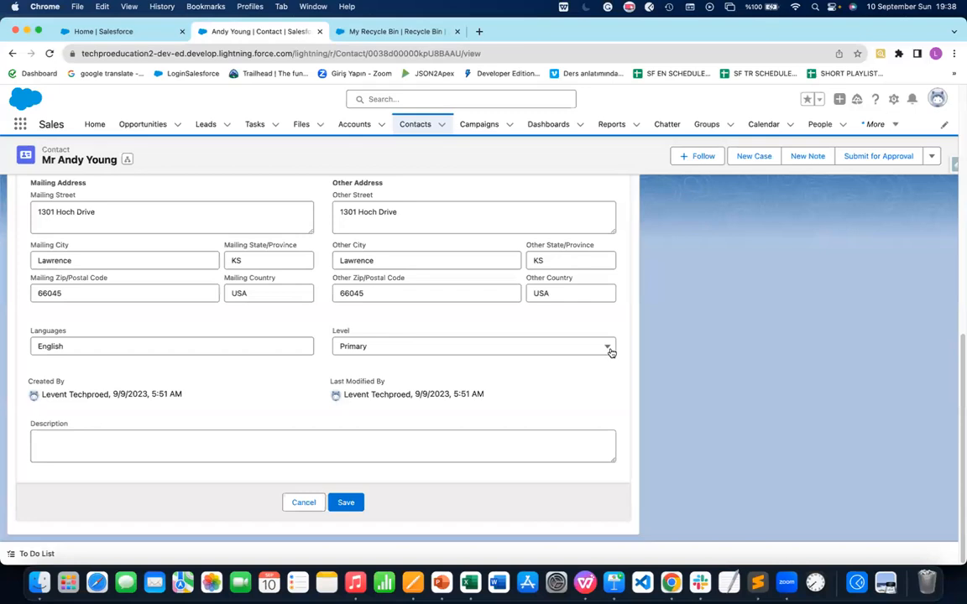
click(417, 347)
click(402, 322)
scroll(196, 304, up, 2)
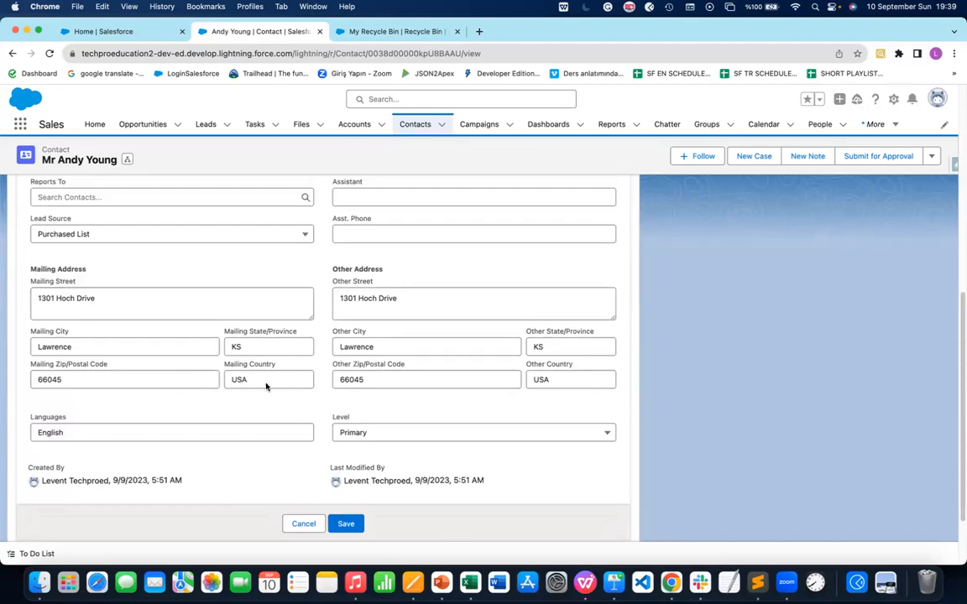
Open United Oil & Gas Corp.'s CEO contact and review its detailed fields
click(354, 125)
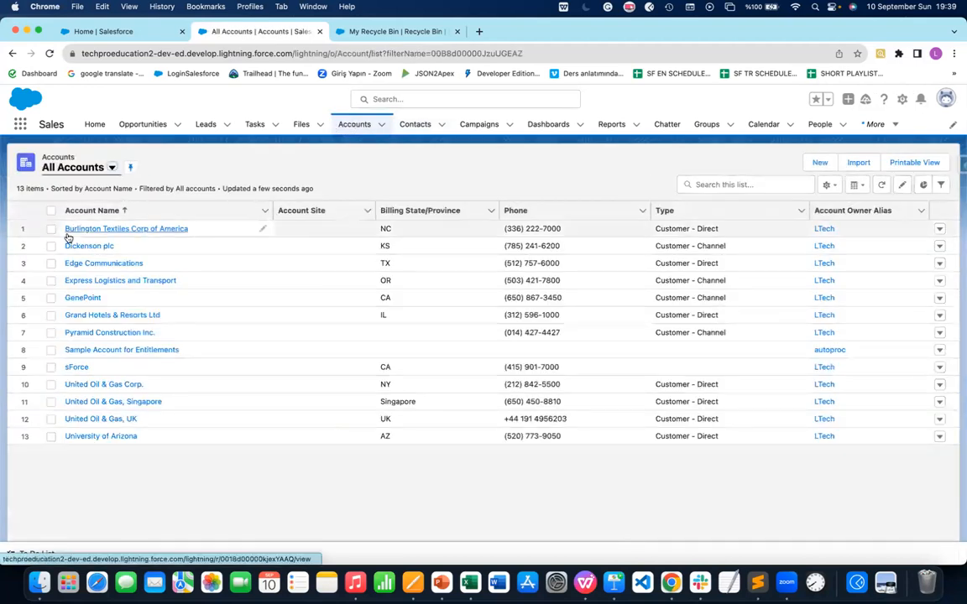
click(105, 385)
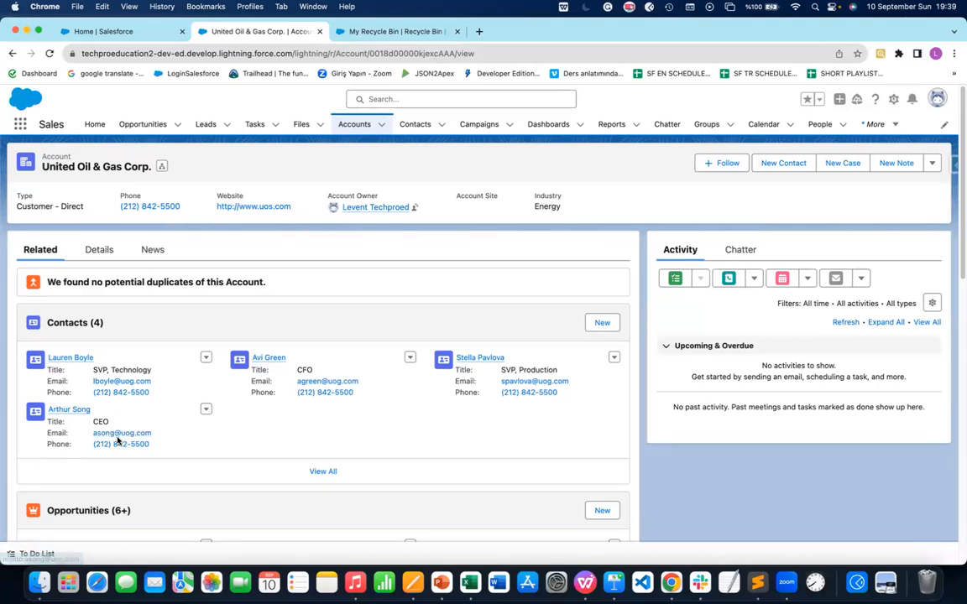
click(74, 411)
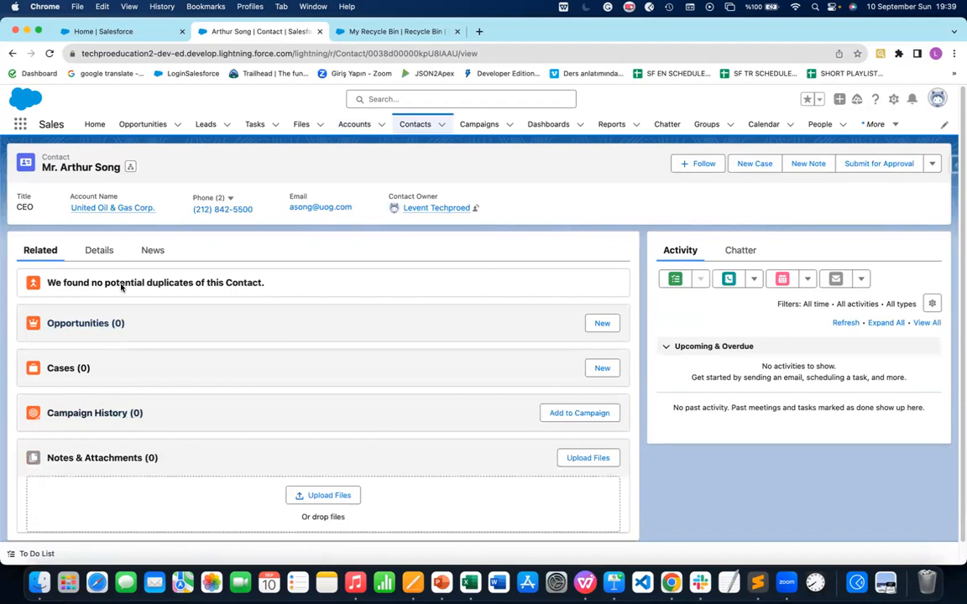
click(98, 249)
scroll(572, 496, down, 4)
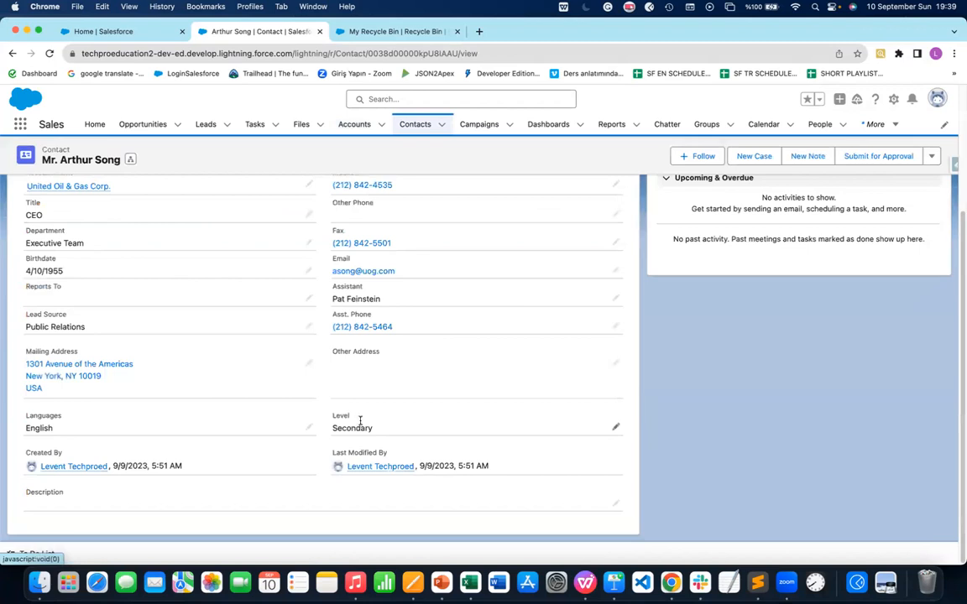
scroll(285, 394, up, 4)
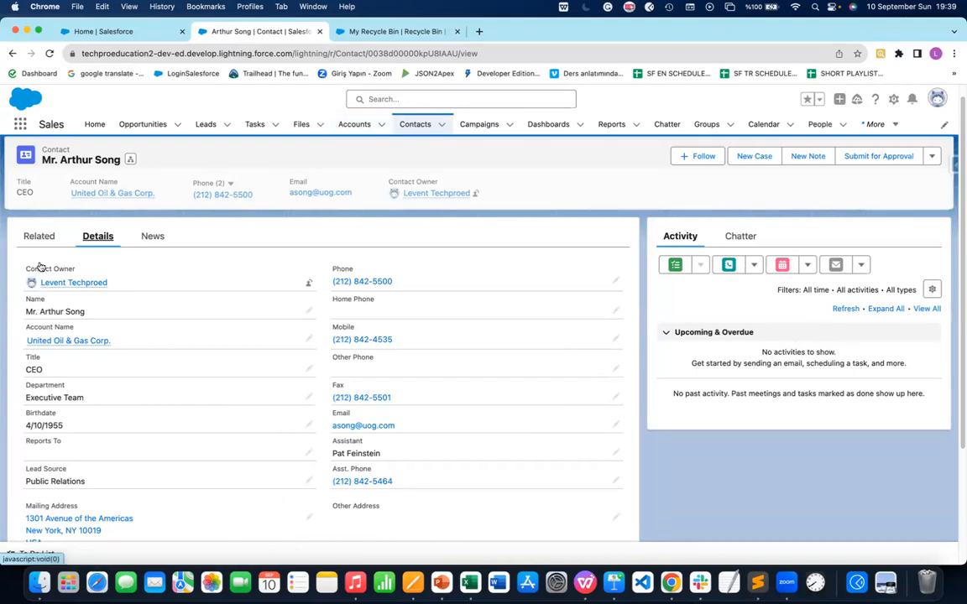
Return to the Keynote Contacts lecture and advance to the next slide
mouse_move(106, 201)
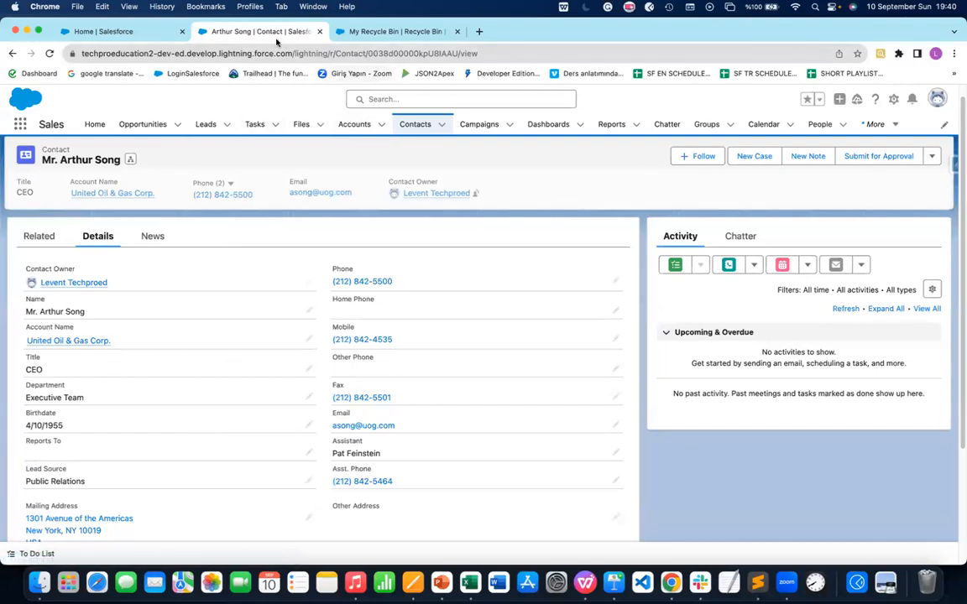
click(614, 583)
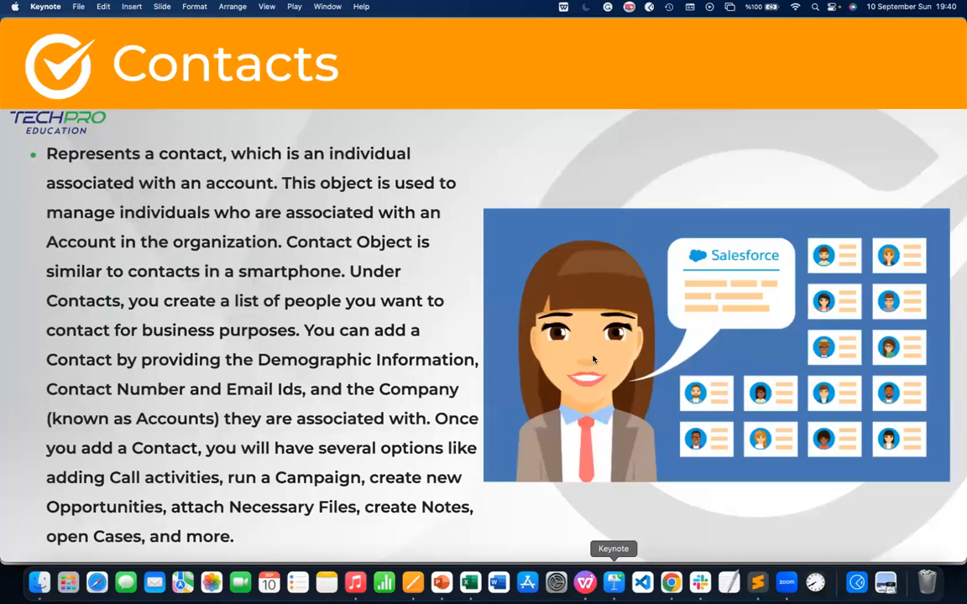
key(Right)
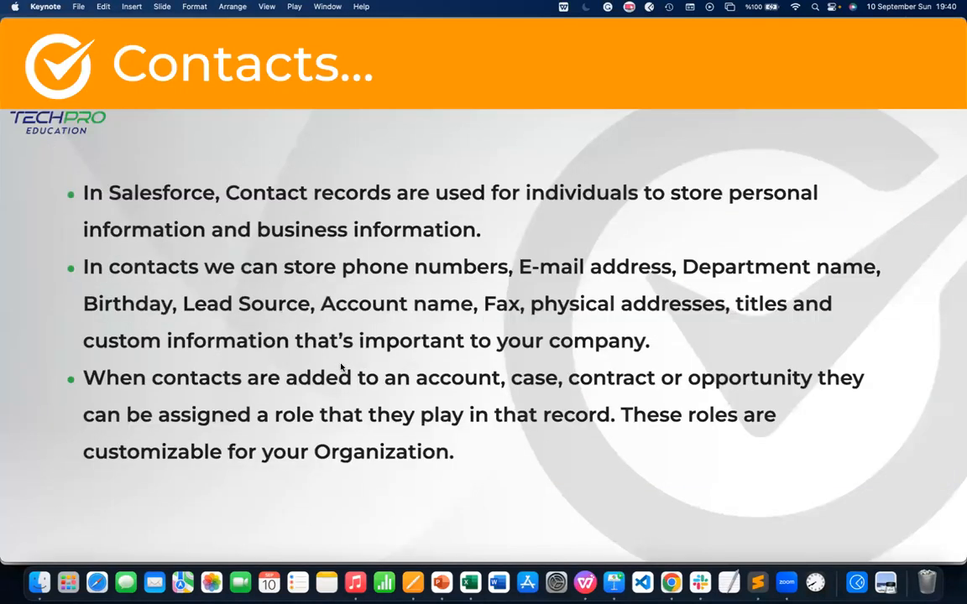
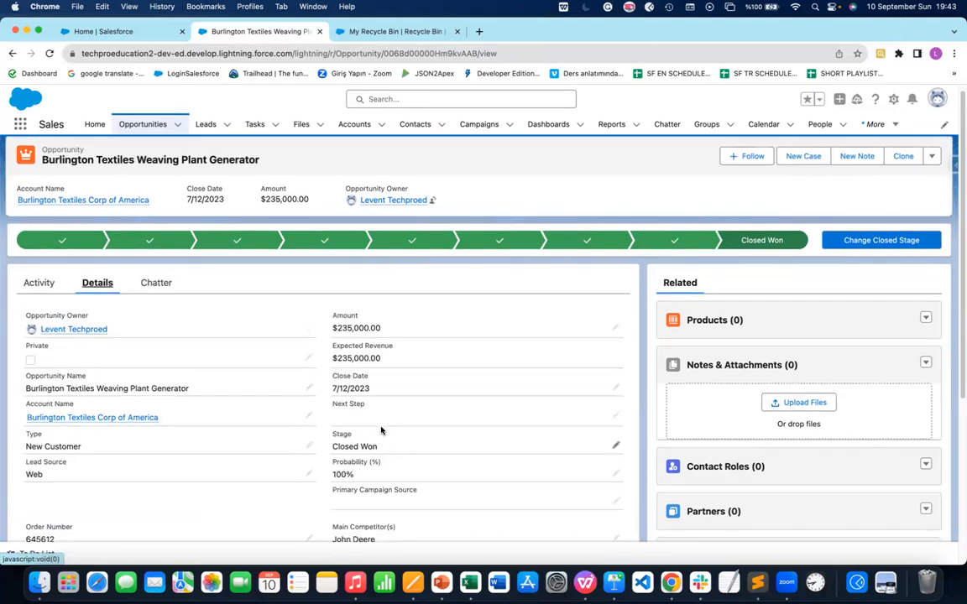
Leave the Stage picklist unchanged and reset the opportunity to Prospecting from the path
click(619, 442)
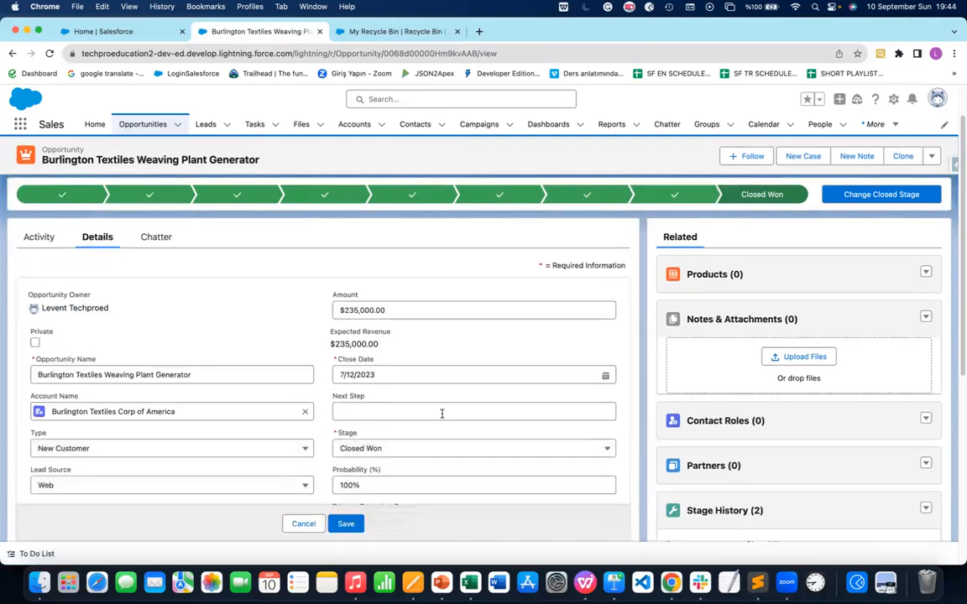
click(457, 453)
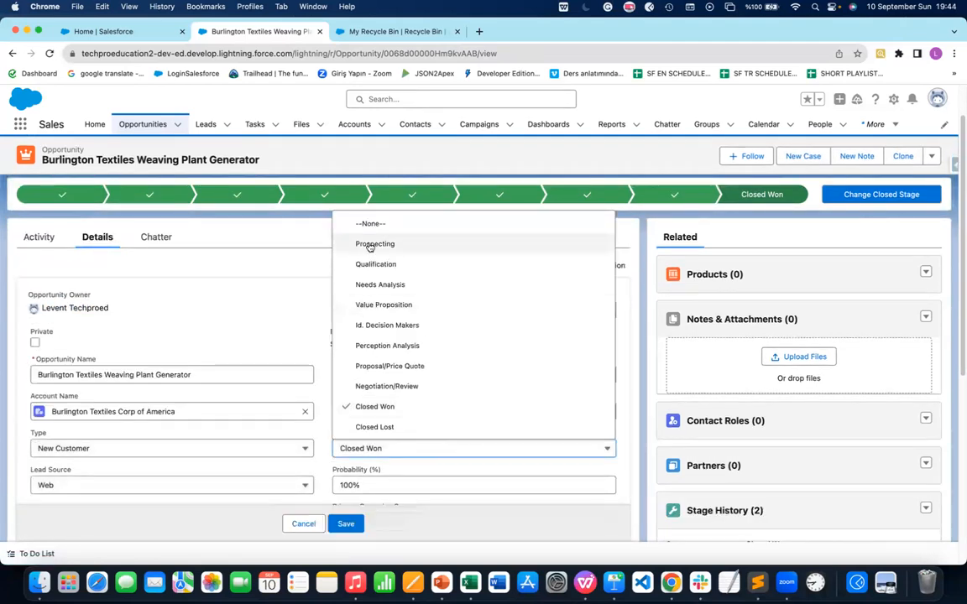
click(290, 305)
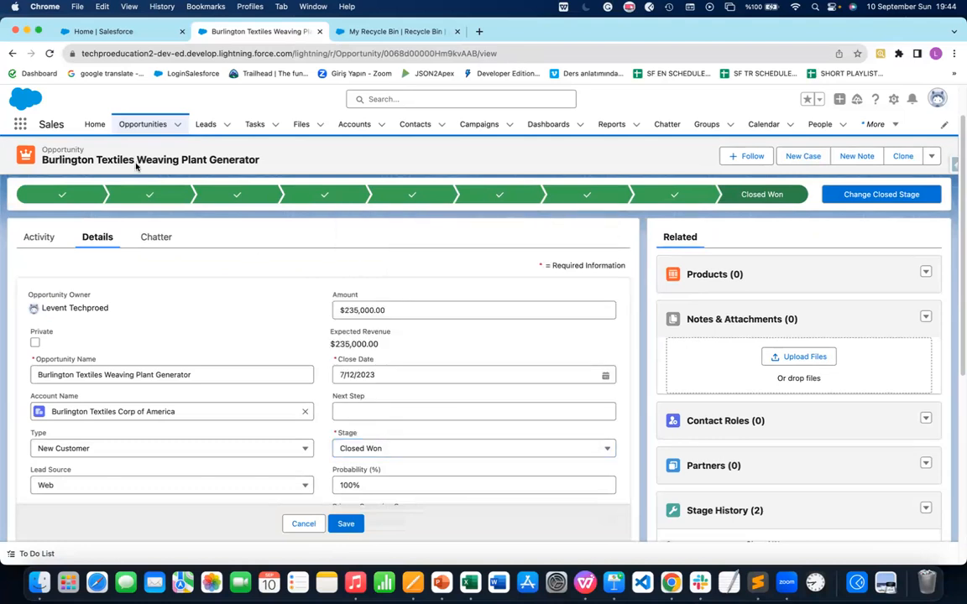
click(63, 194)
click(868, 199)
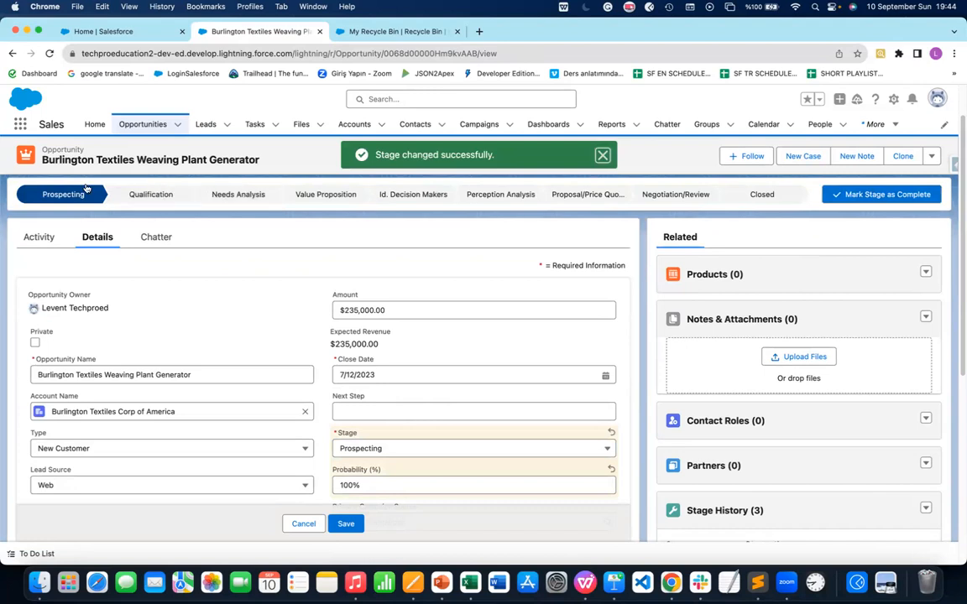
Close the opportunity again from the path's Closed step, choosing Closed Won
click(753, 196)
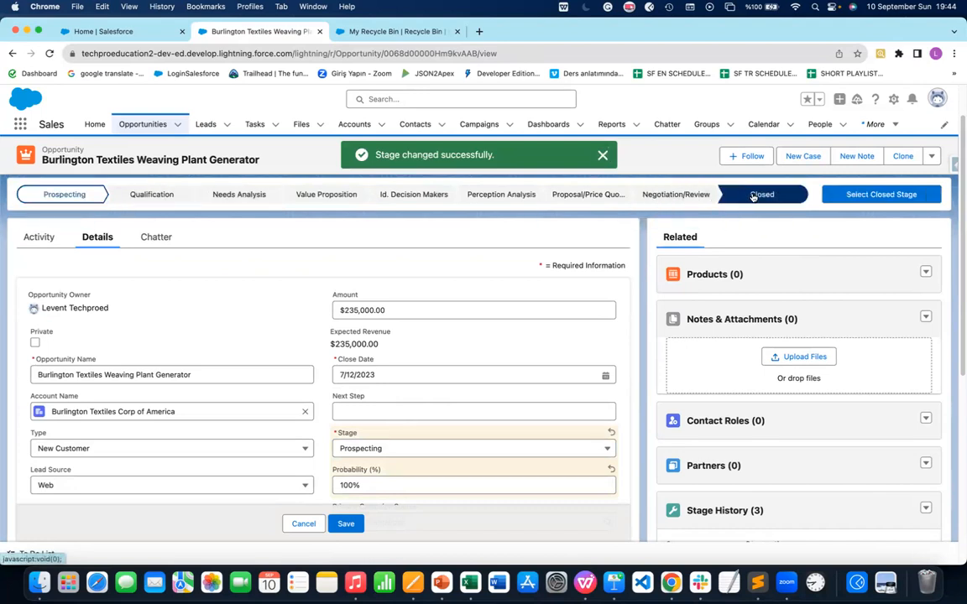
click(855, 194)
click(422, 329)
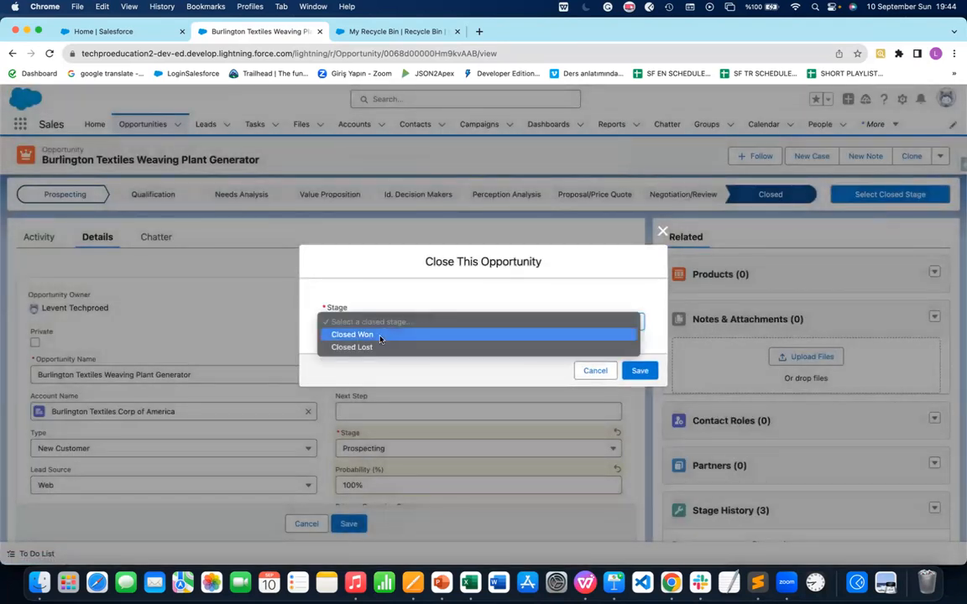
click(391, 335)
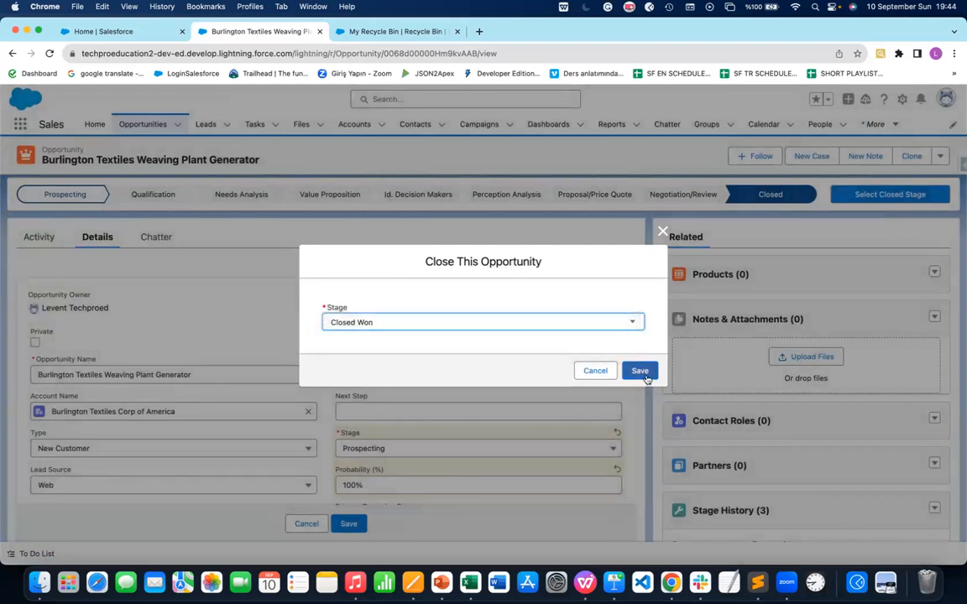
click(639, 370)
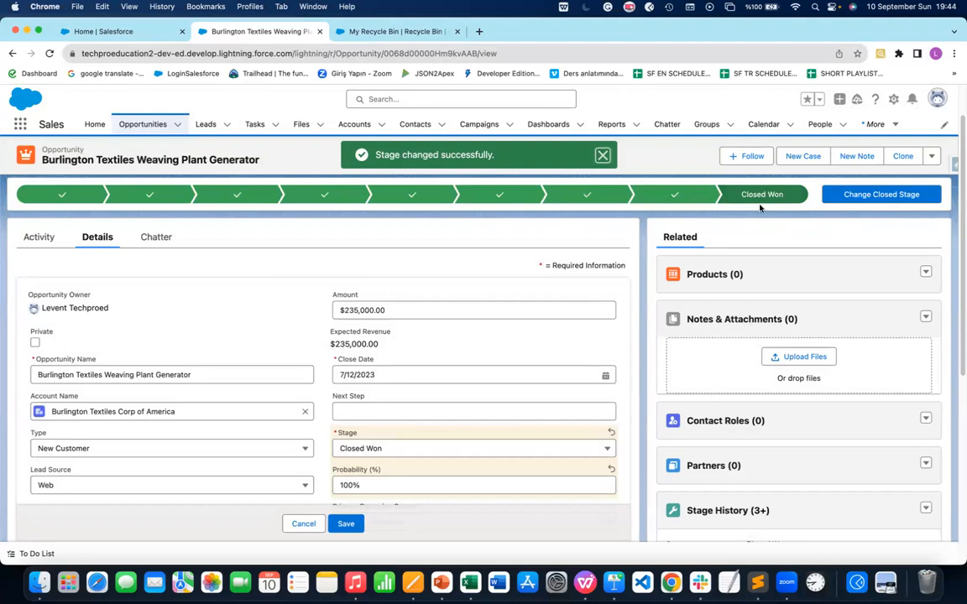
Change the Stage field to Prospecting and save it
scroll(374, 380, down, 2)
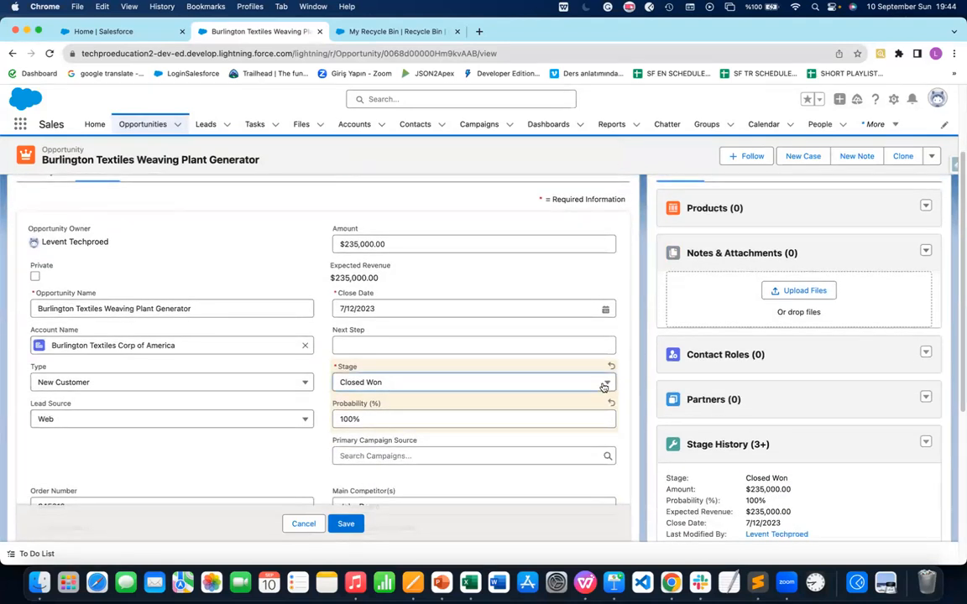
click(607, 383)
click(375, 176)
click(356, 524)
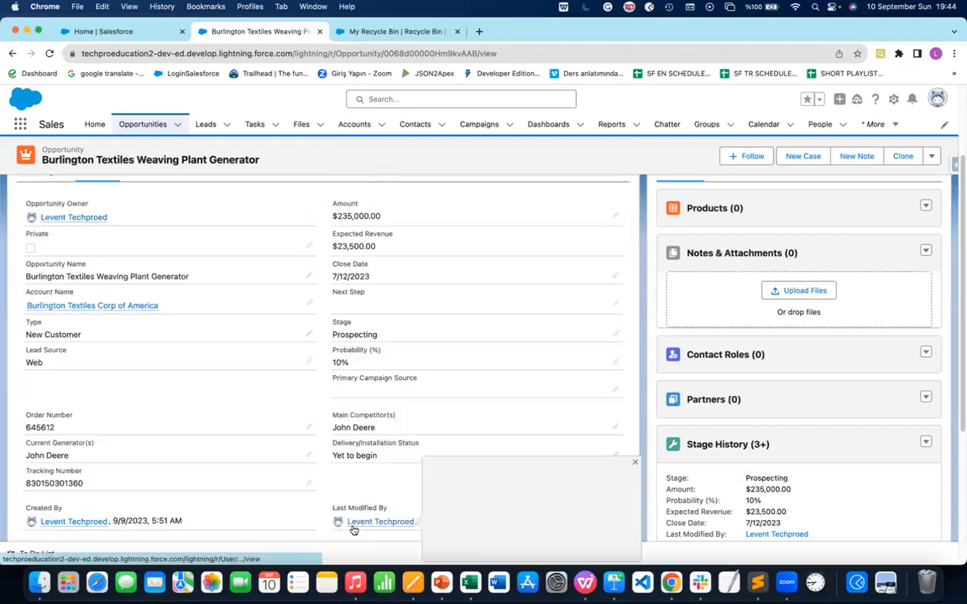
Set the Stage field back to Closed Won and save, giving 100% probability and $235,000.00 expected revenue
scroll(426, 331, up, 3)
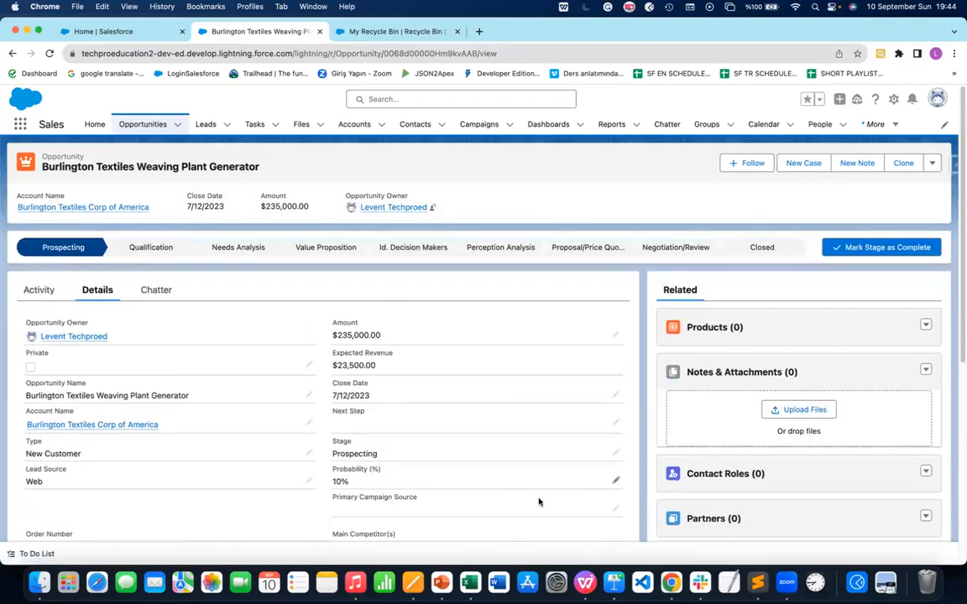
click(615, 453)
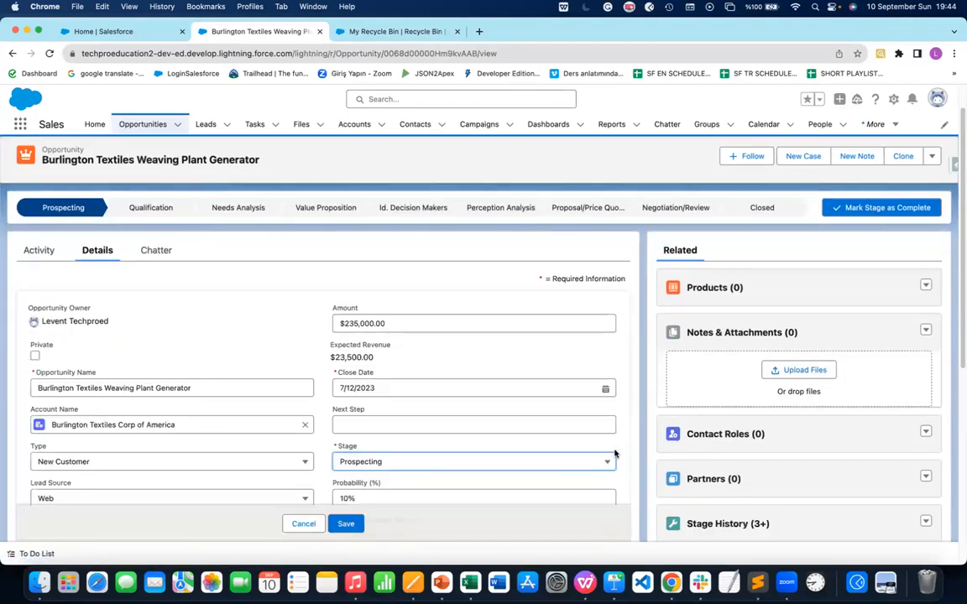
click(486, 463)
click(346, 378)
click(347, 524)
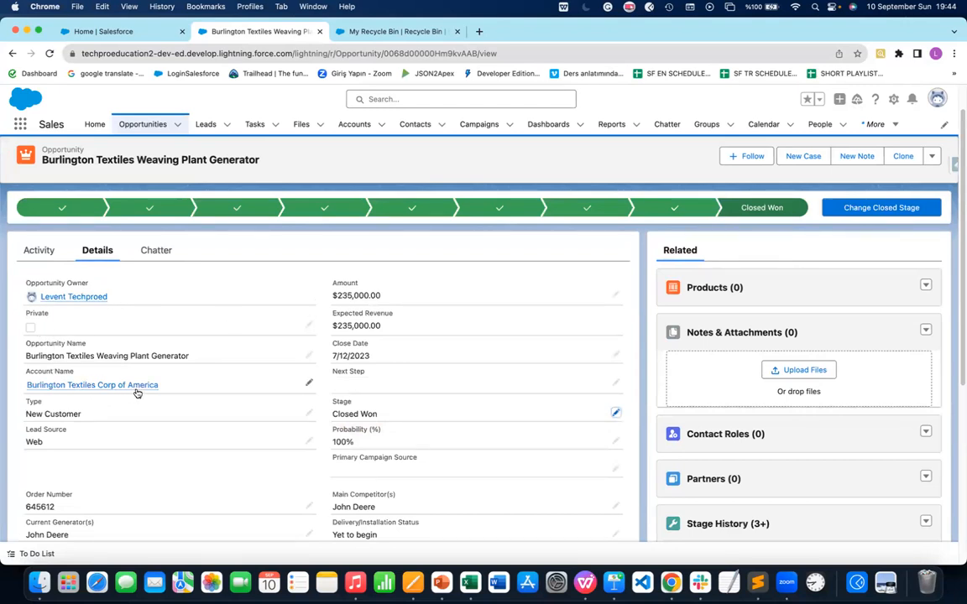
mouse_move(138, 392)
Check the Type picklist in edit mode, keeping New Customer, and scroll through the record
click(309, 413)
click(306, 426)
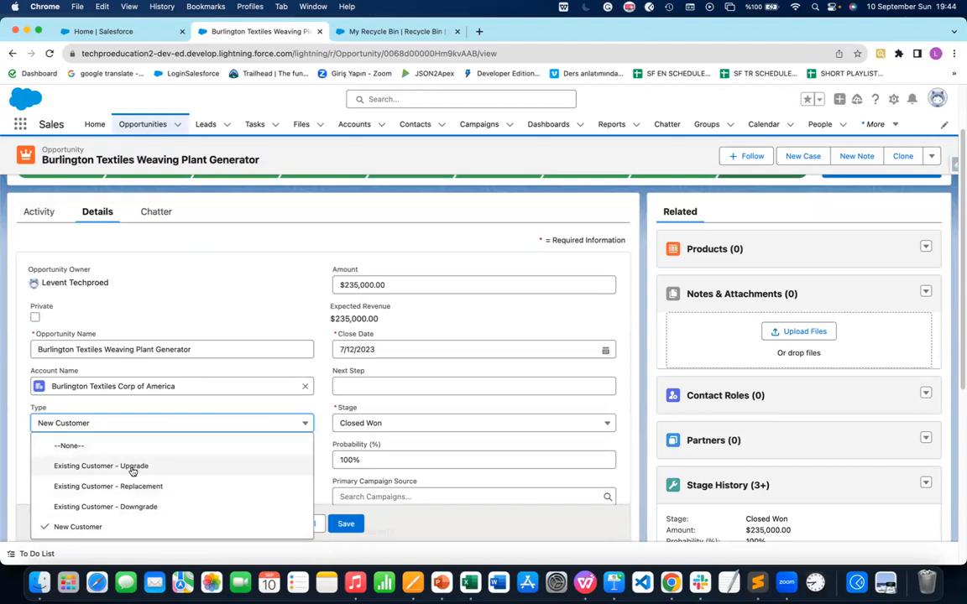
click(211, 308)
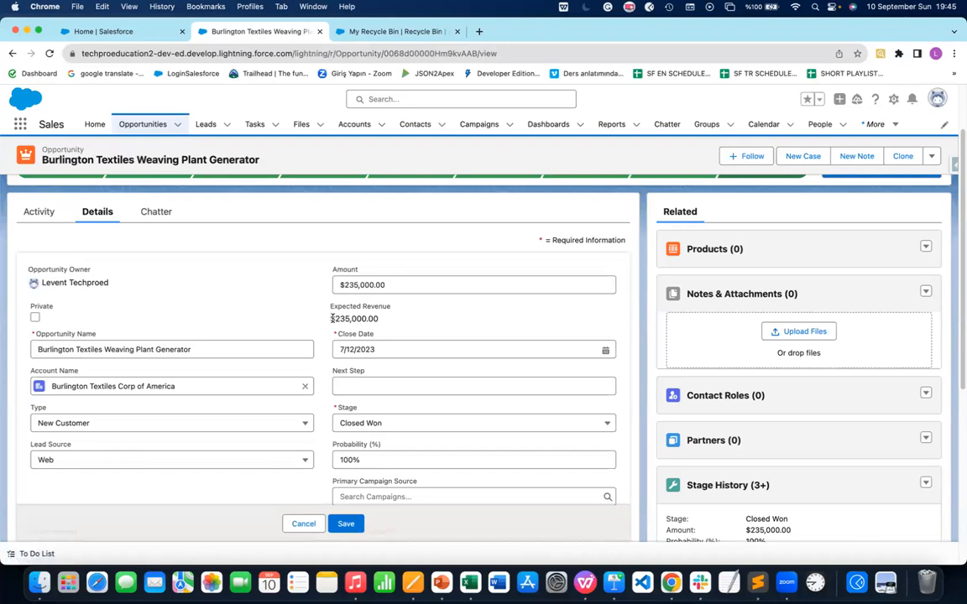
scroll(333, 321, up, 3)
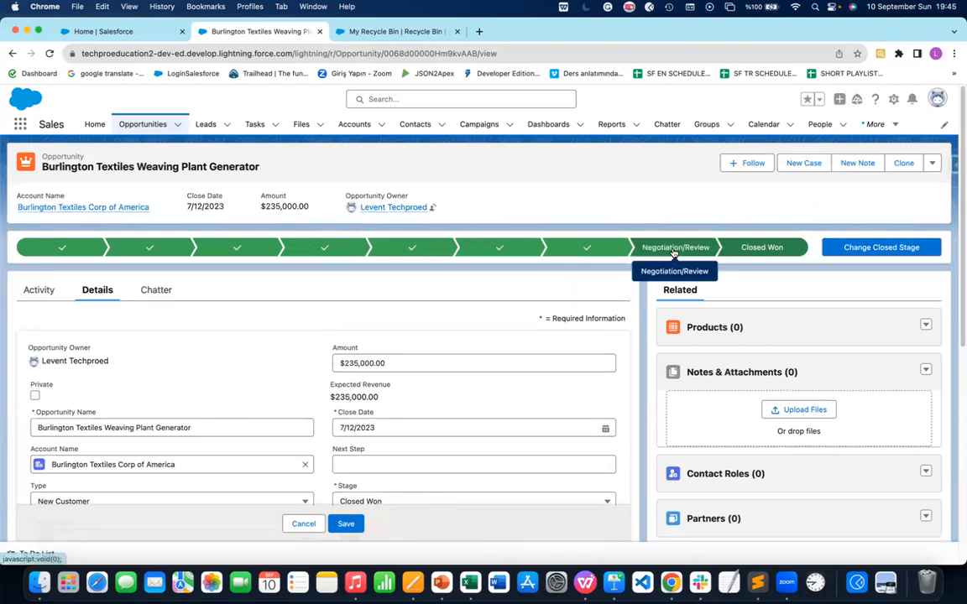
scroll(465, 386, down, 2)
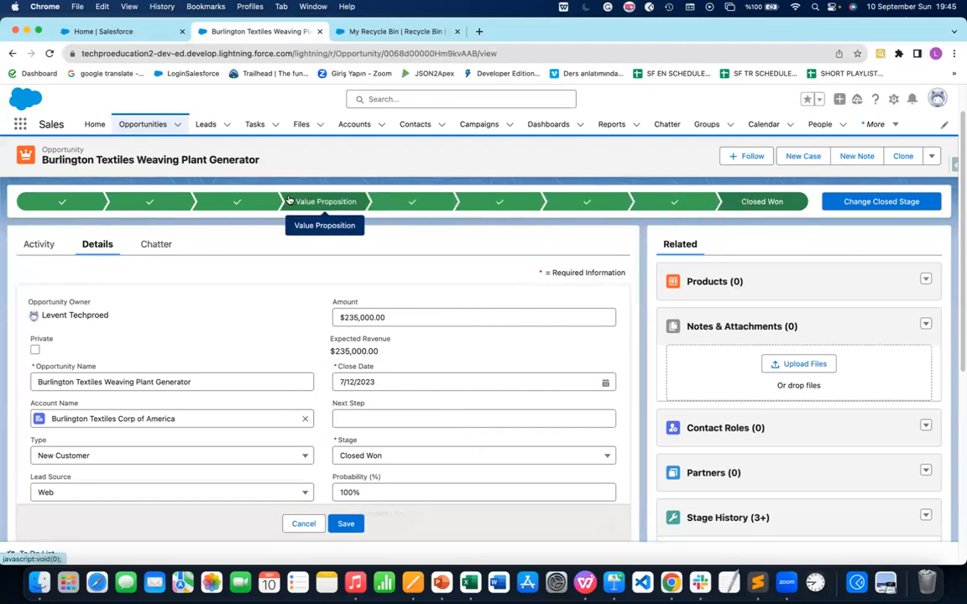
Make Proposal/Price Quote the current stage and save the record
click(583, 203)
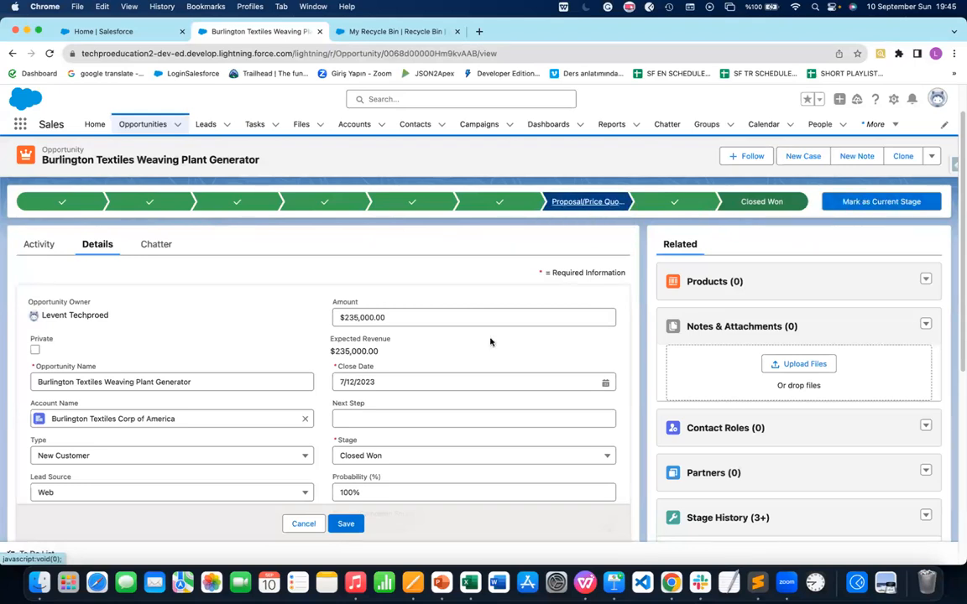
click(866, 202)
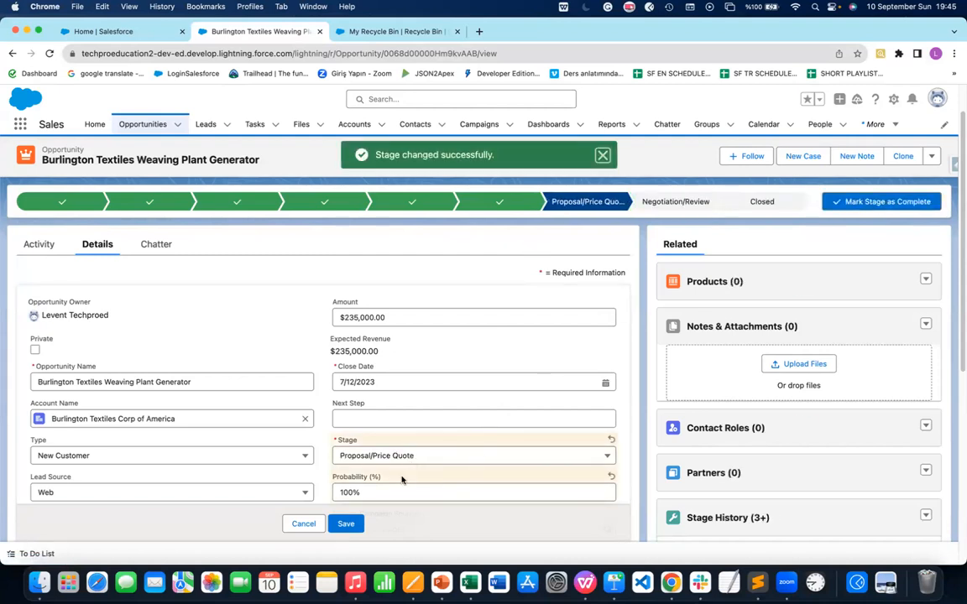
click(348, 524)
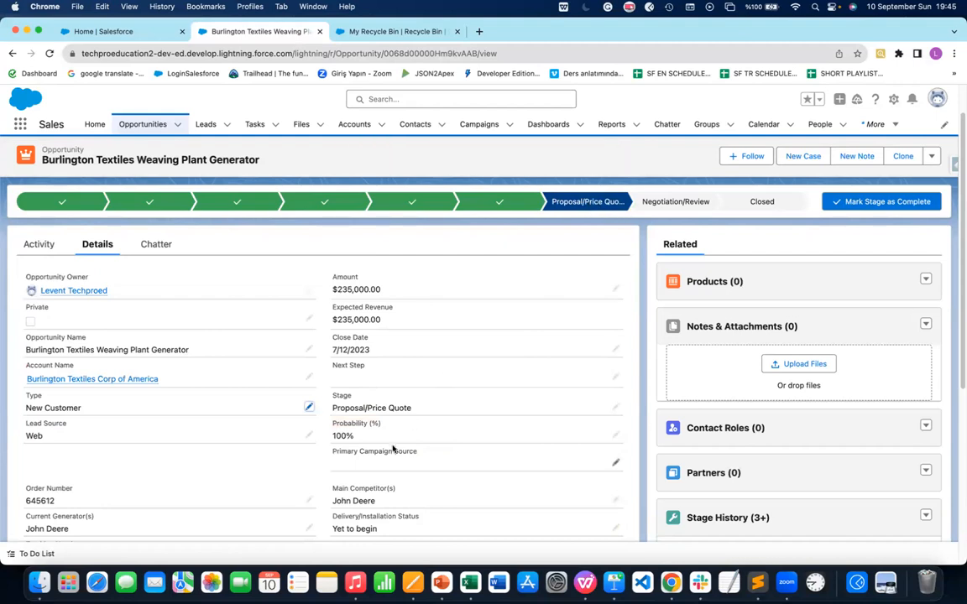
Step the stage to Id. Decision Makers, then to Perception Analysis at 70% probability
click(410, 203)
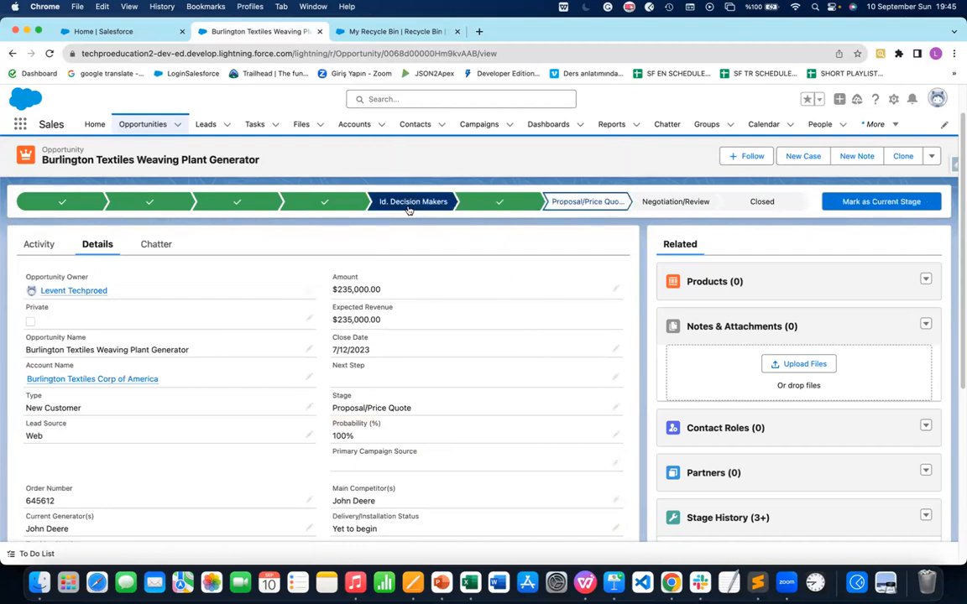
click(877, 203)
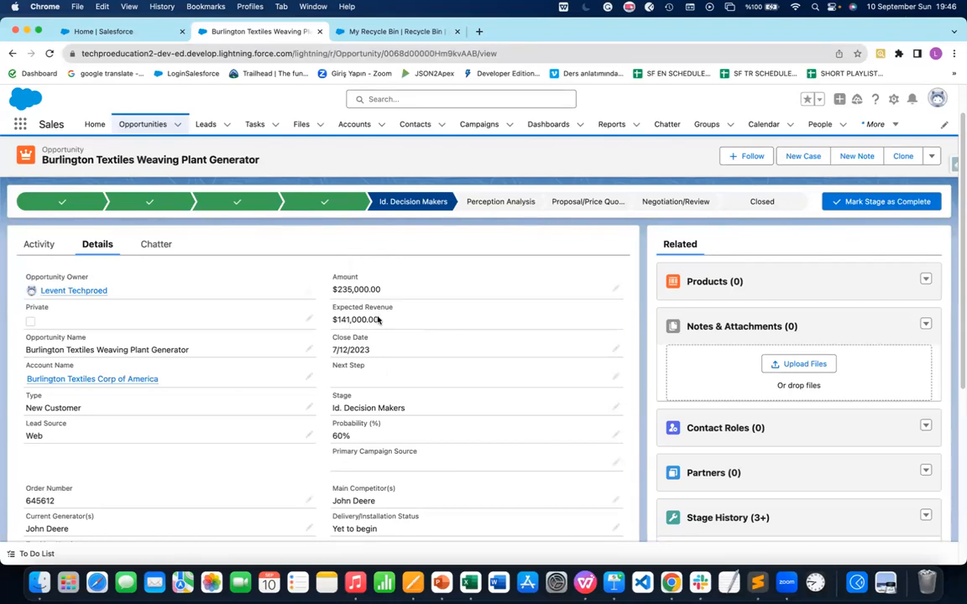
click(496, 202)
click(852, 208)
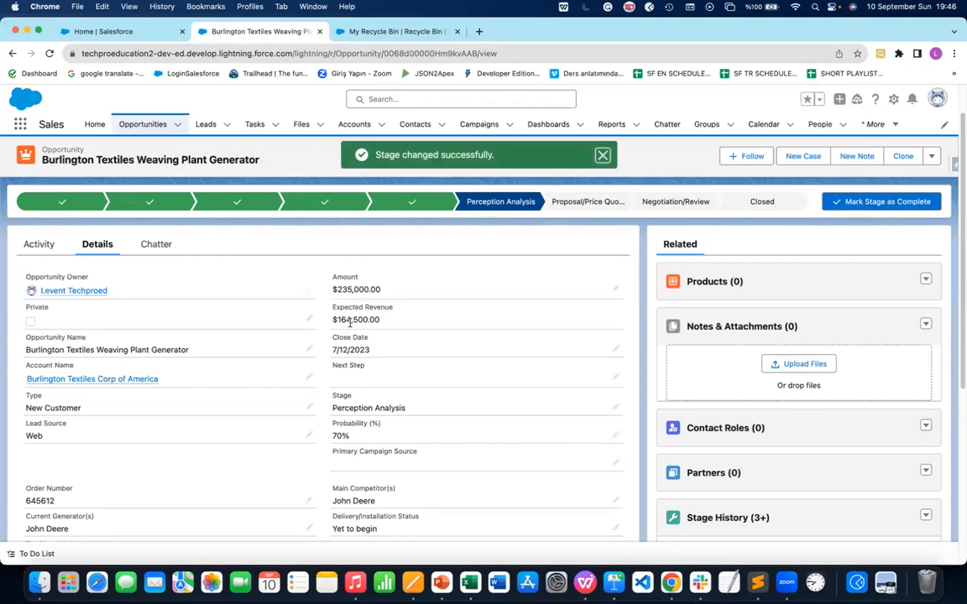
Mark Negotiation/Review as current, then close the opportunity as Closed Won
click(676, 202)
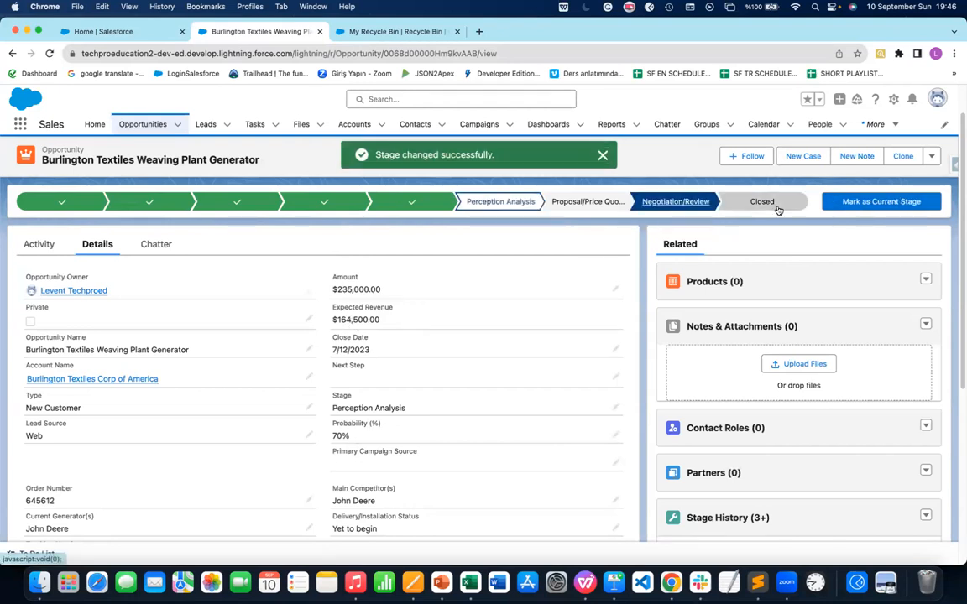
click(860, 203)
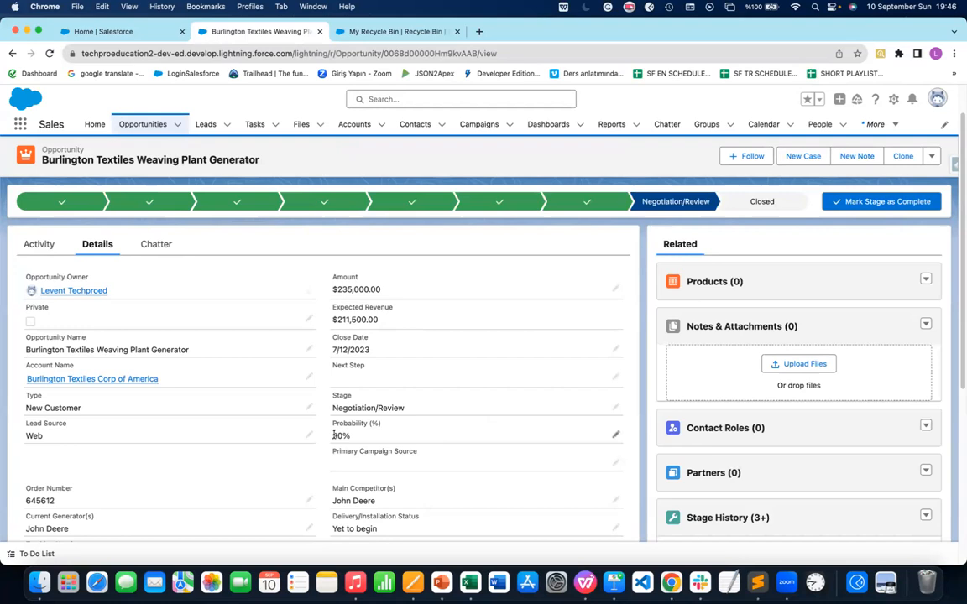
click(765, 204)
click(888, 202)
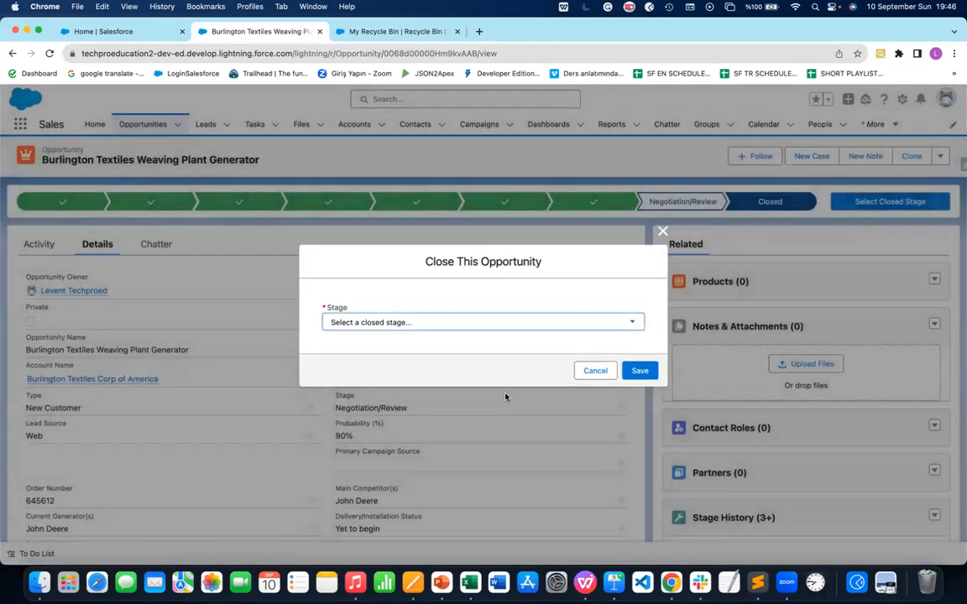
click(583, 322)
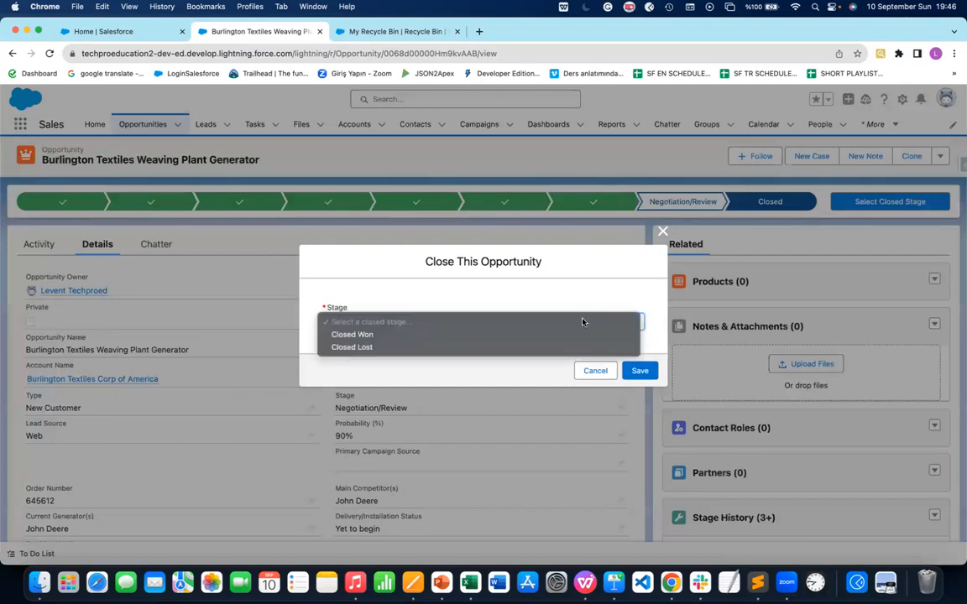
click(420, 335)
click(639, 370)
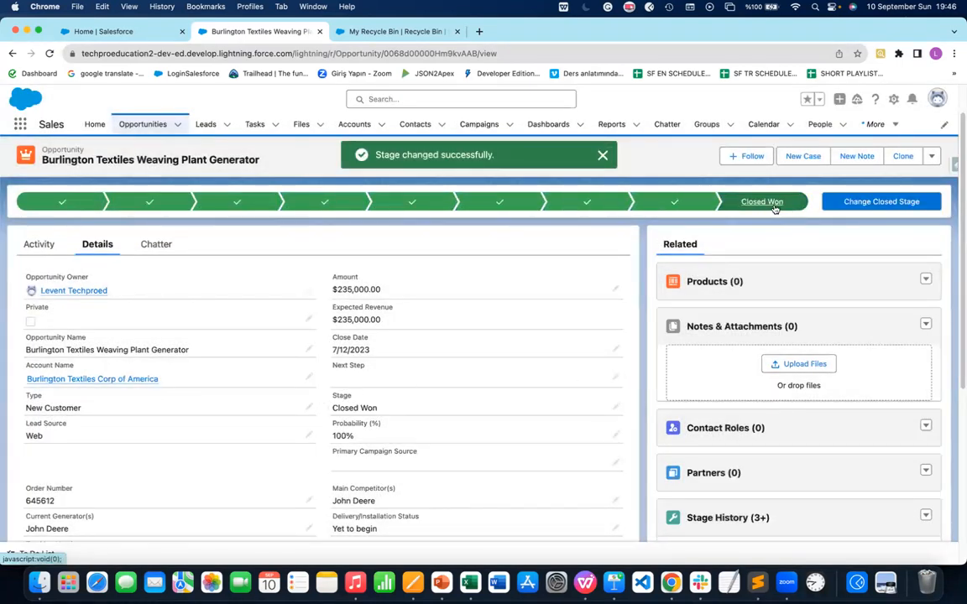
Change the closed stage to Closed Lost, then back to Closed Won
click(859, 202)
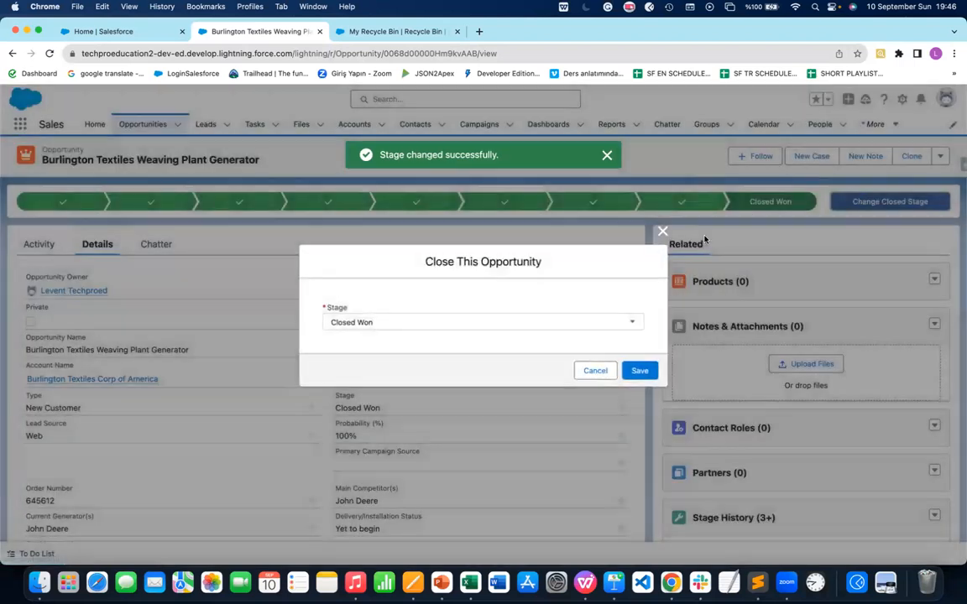
click(517, 320)
click(415, 338)
click(638, 370)
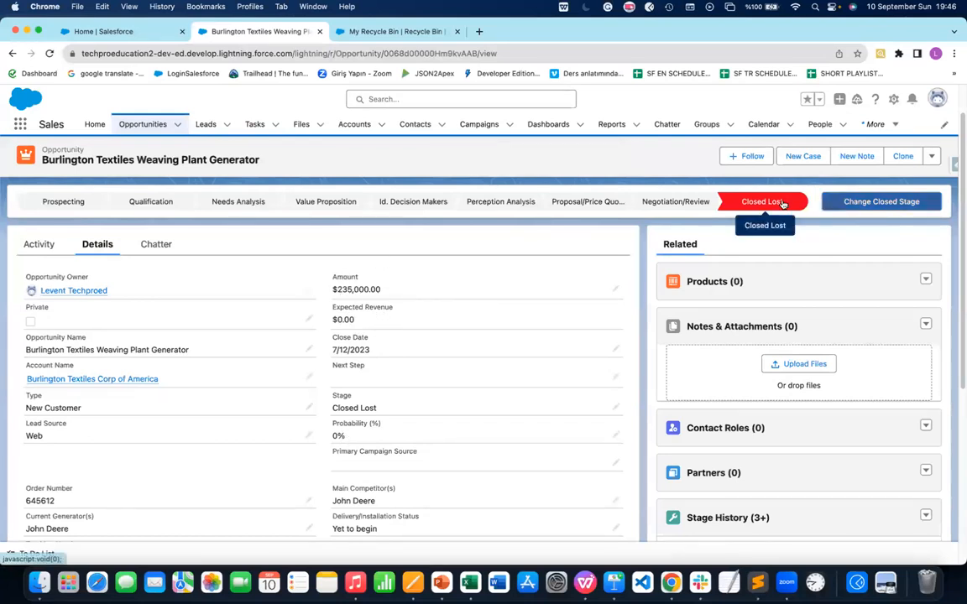
click(855, 204)
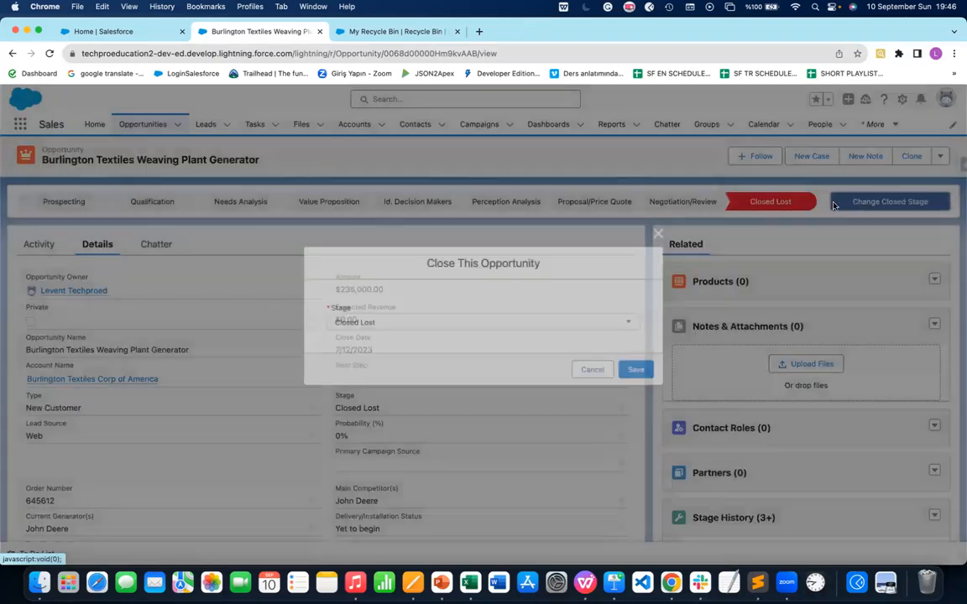
click(587, 323)
click(423, 311)
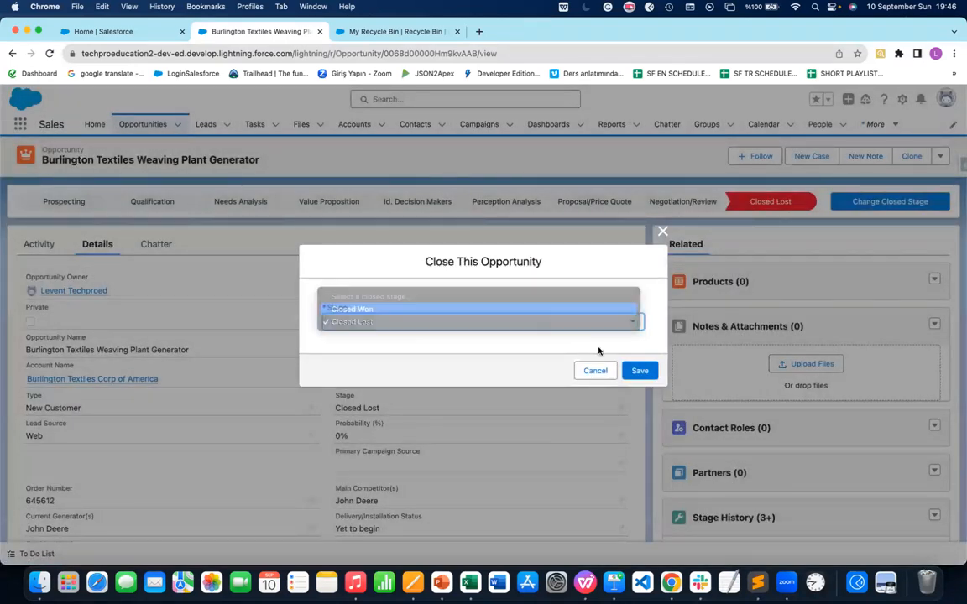
click(642, 370)
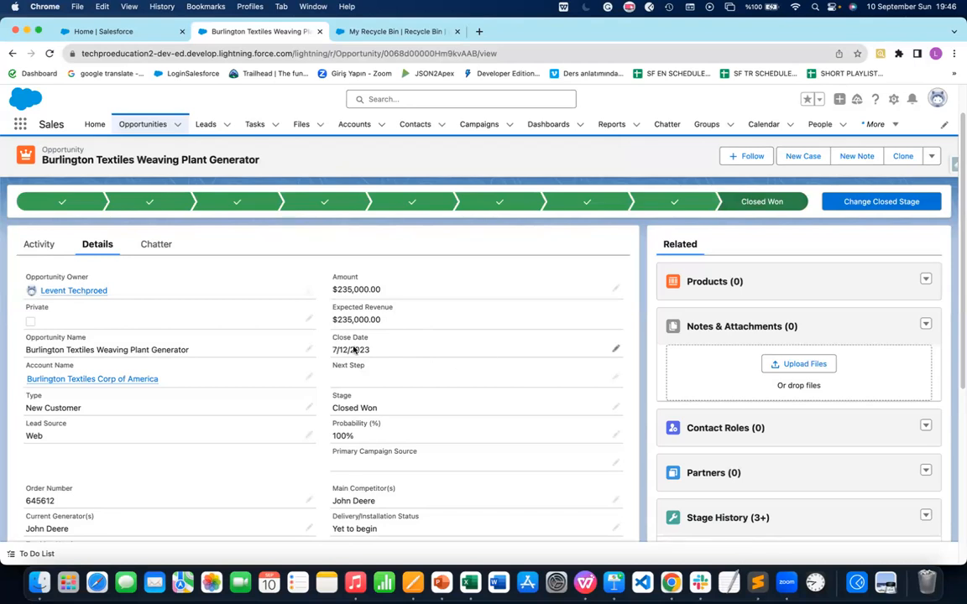
scroll(353, 350, down, 3)
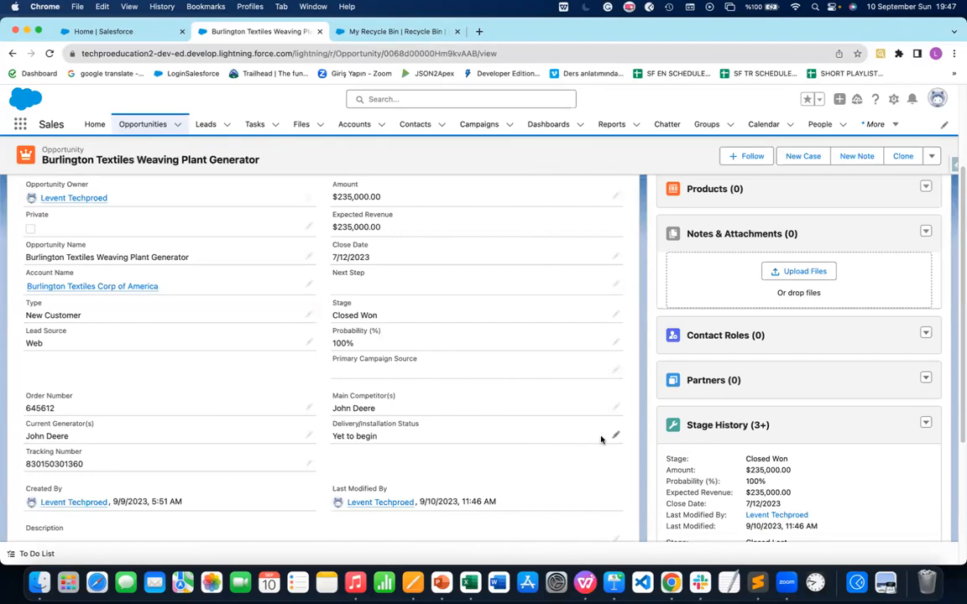
scroll(507, 438, down, 5)
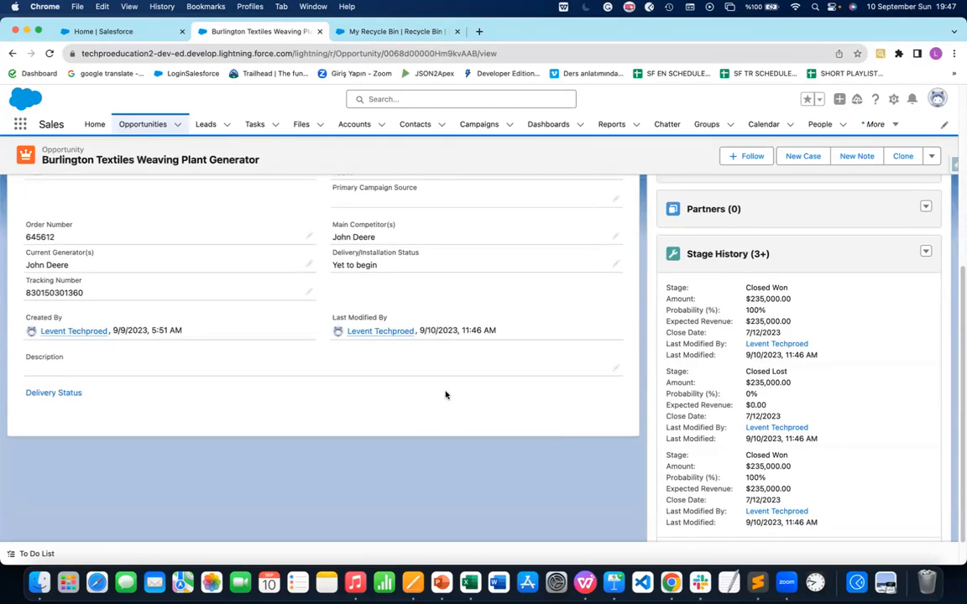
click(60, 395)
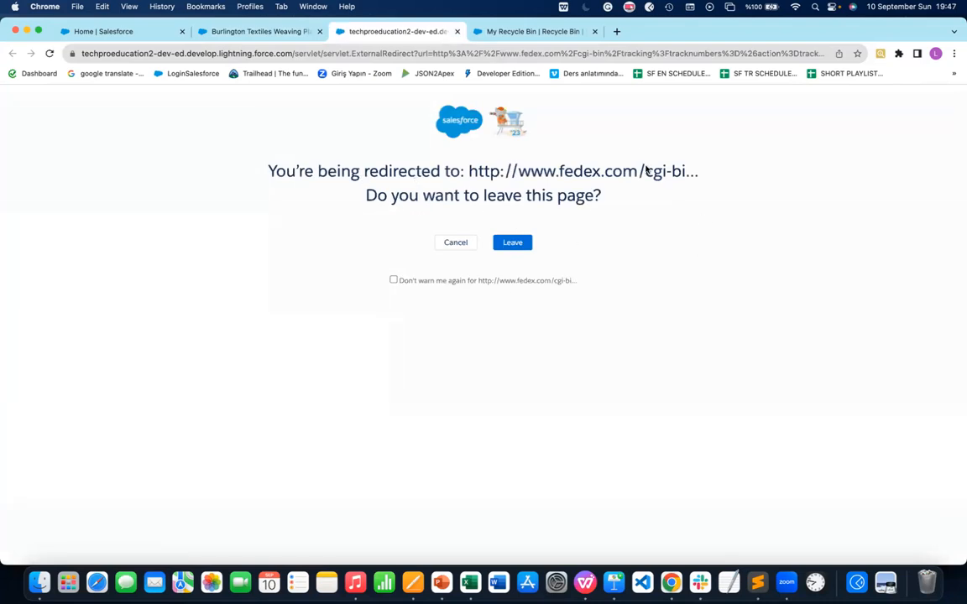
click(456, 33)
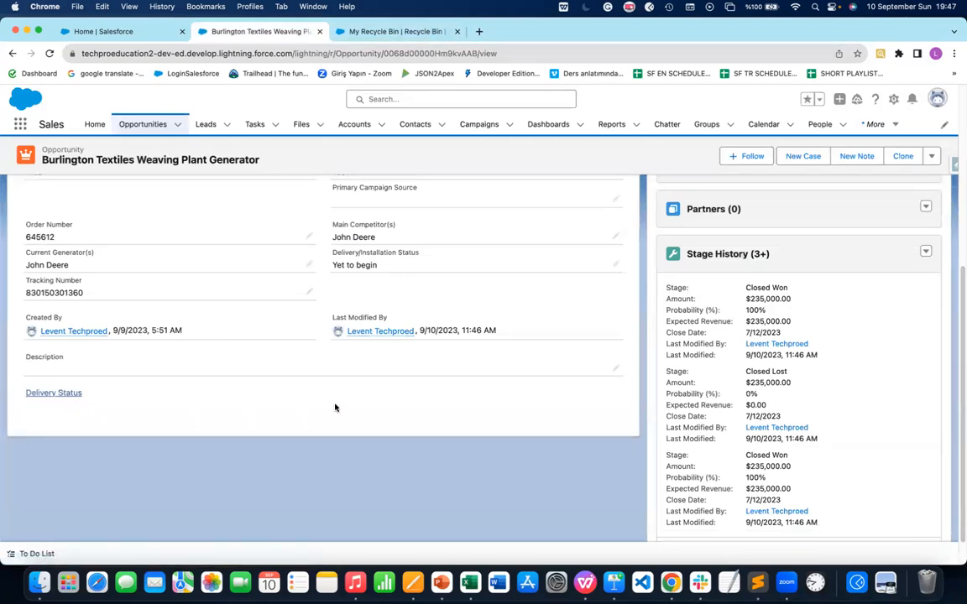
scroll(262, 382, up, 4)
scroll(263, 387, up, 2)
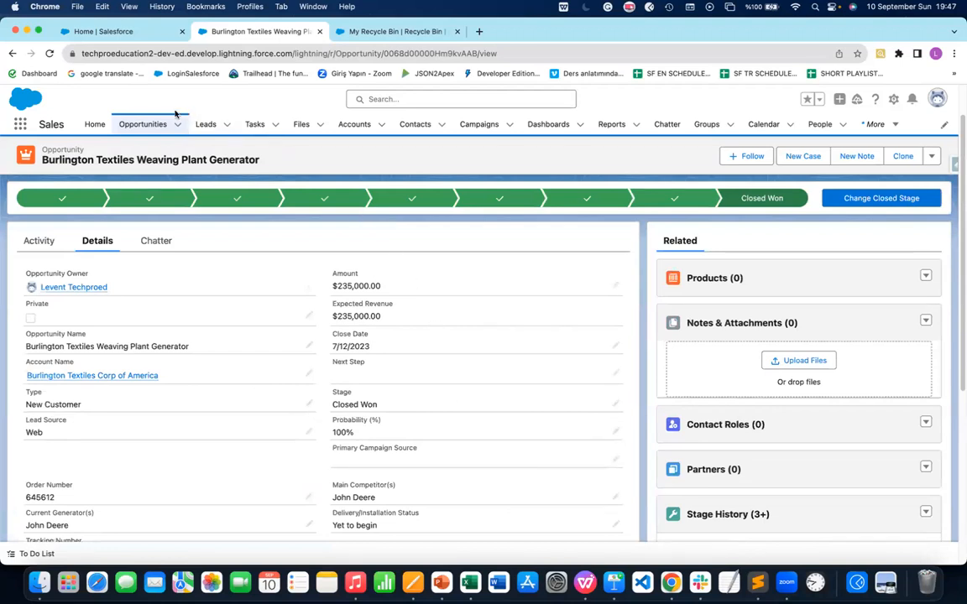
Check the Activity and Chatter stage-change history, then advance Keynote to the Reports & Dashboards slide
click(38, 240)
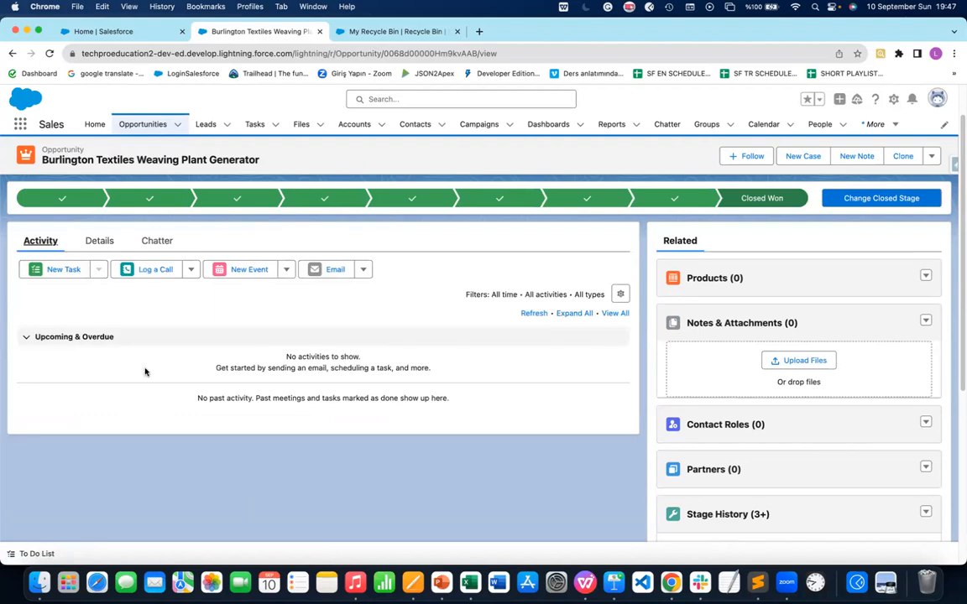
click(155, 241)
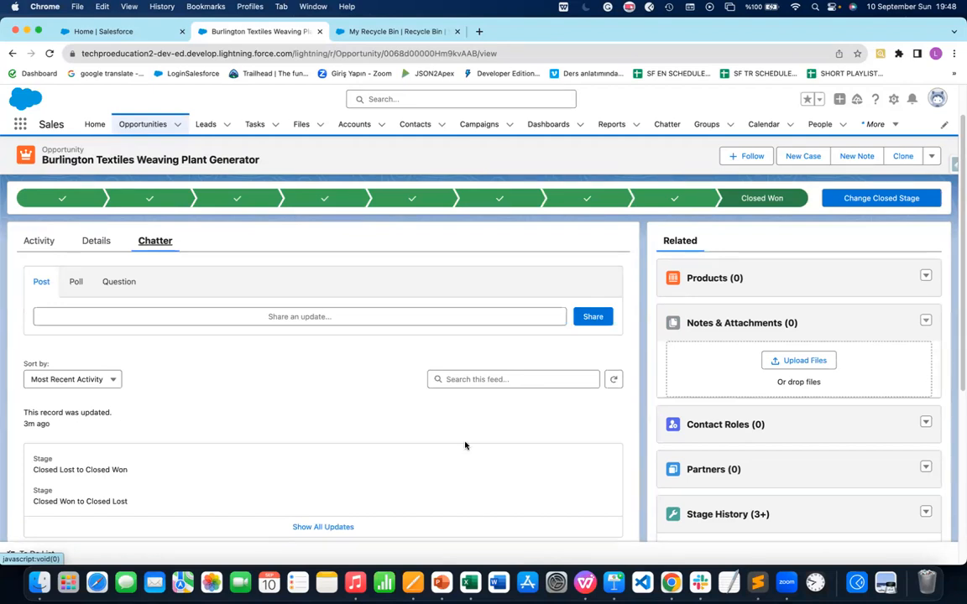
click(616, 581)
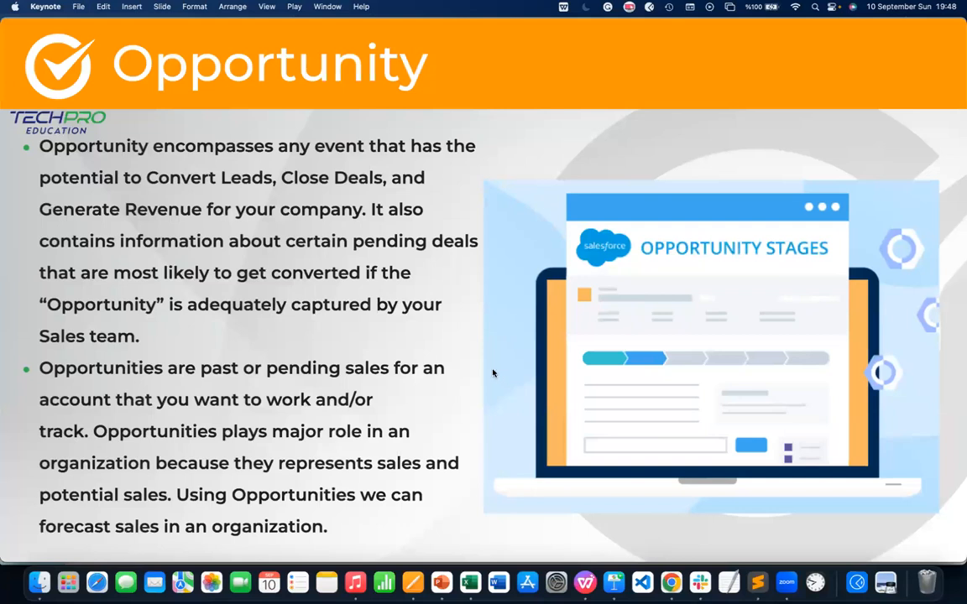
click(286, 126)
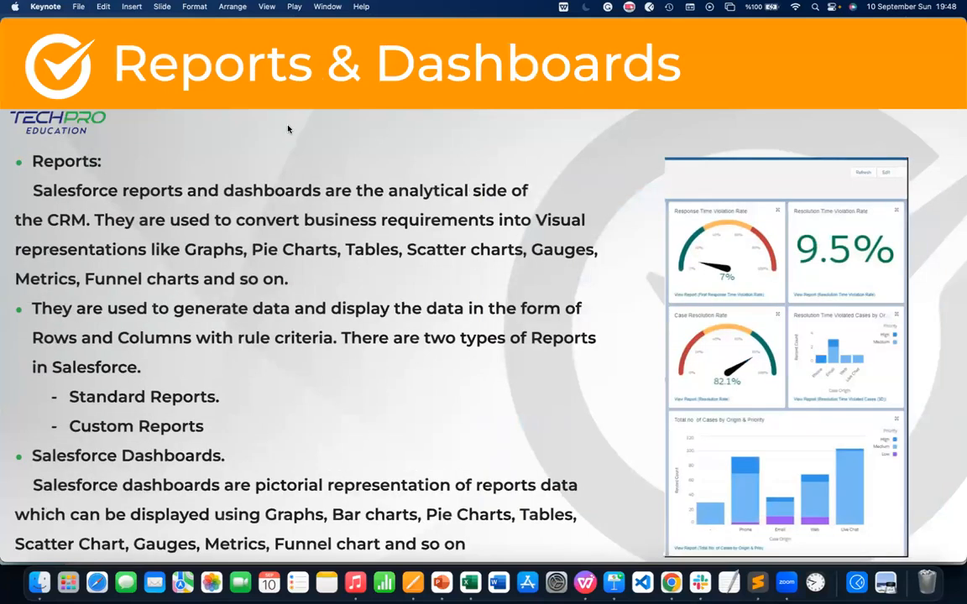